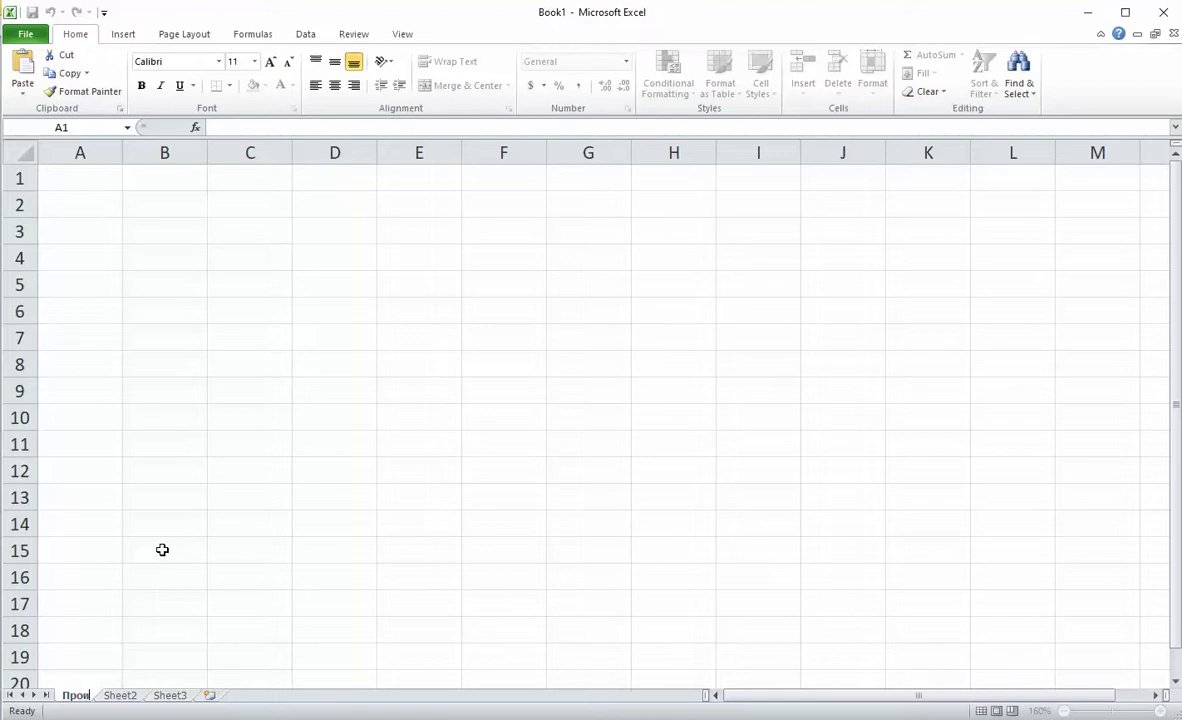
# Step: Finish naming the first worksheet "Производ" and set its tab color to standard red
pyautogui.press('Return')
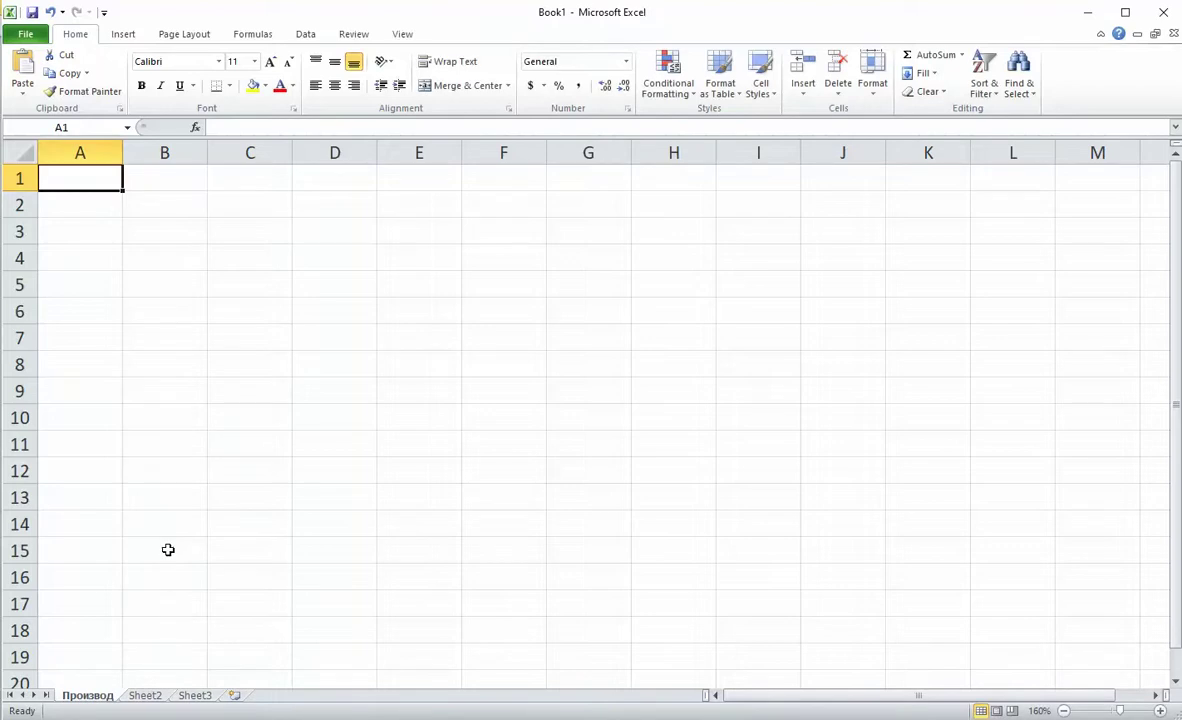
pyautogui.rightClick(103, 700)
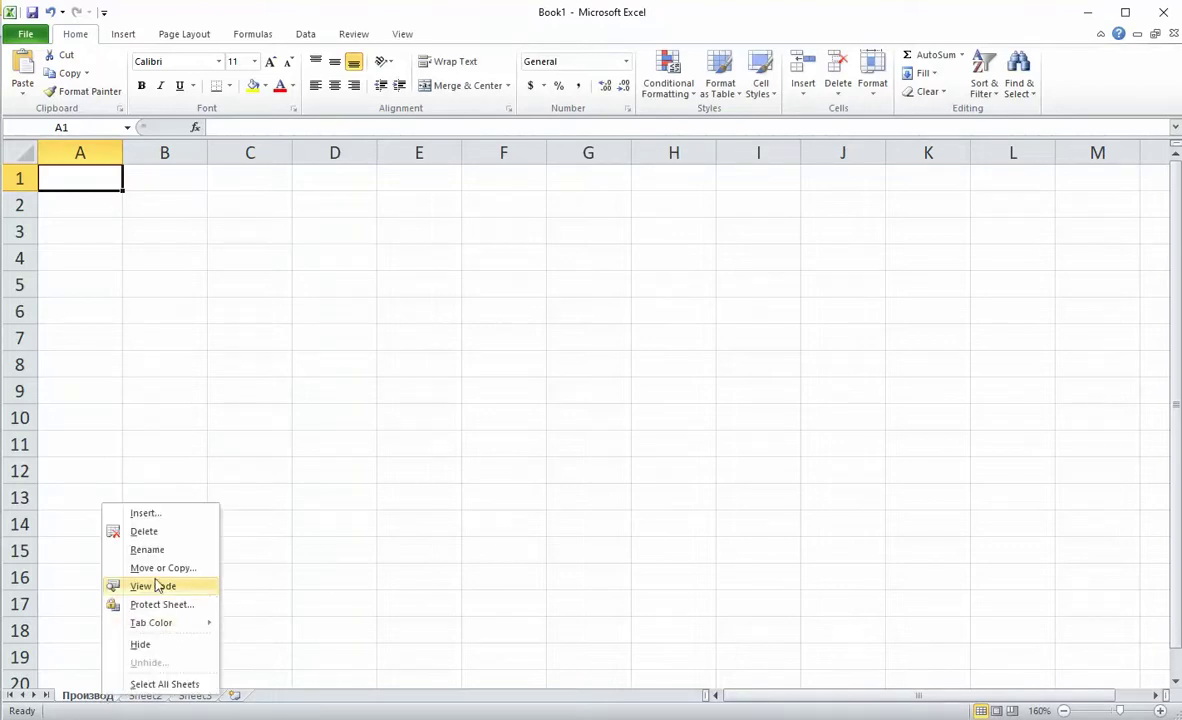
pyautogui.moveTo(185, 623)
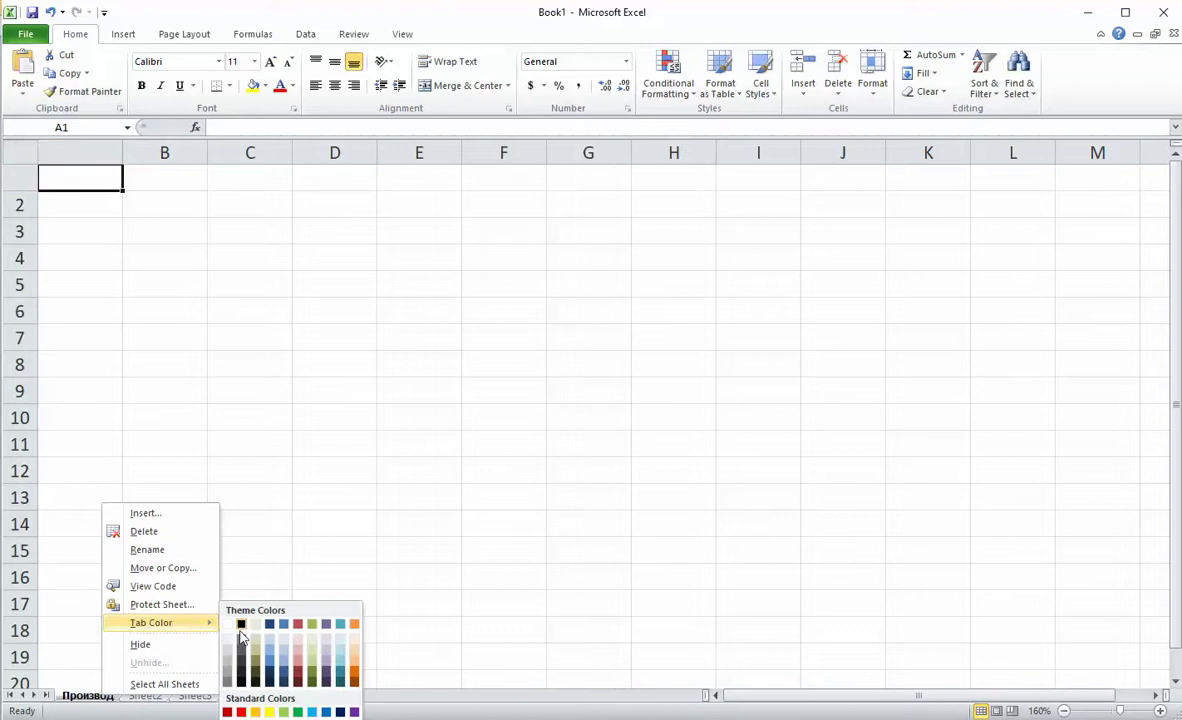
pyautogui.click(240, 712)
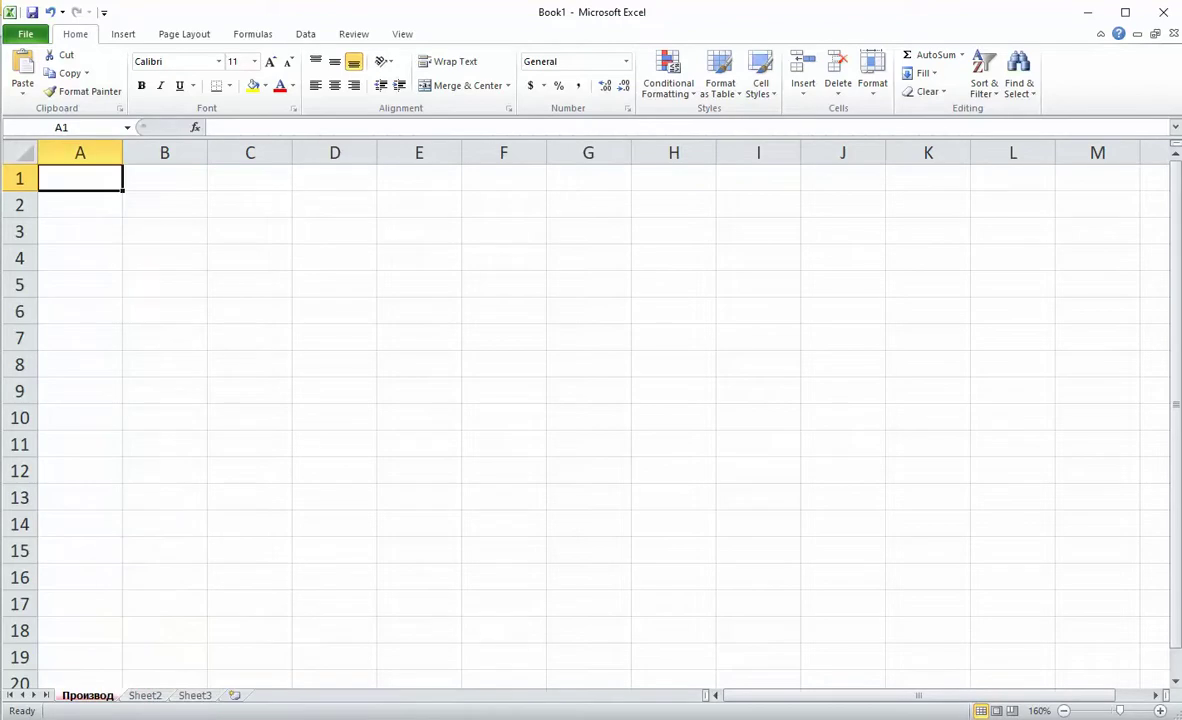
# Step: Check the Вјежба 9 assignment in Word, and enter the label "Курс евра" in cell B2 of the Excel sheet
pyautogui.moveTo(500, 716)
pyautogui.click(500, 680)
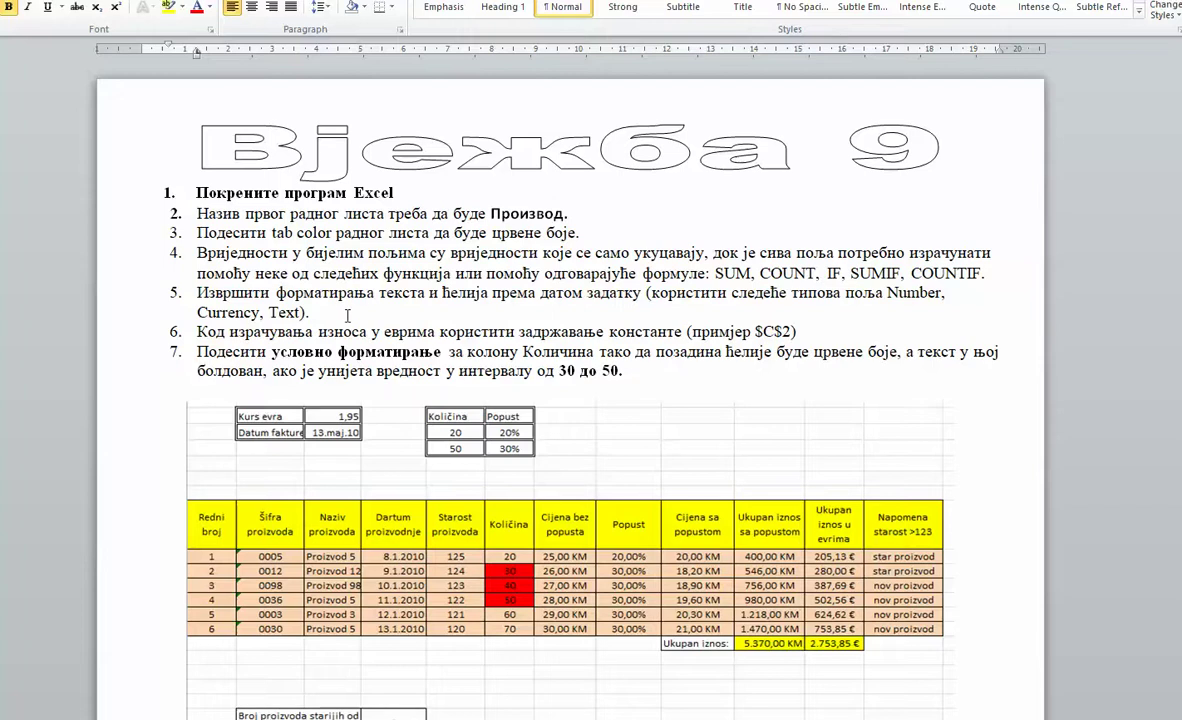
pyautogui.scroll(-1, 440, 418)
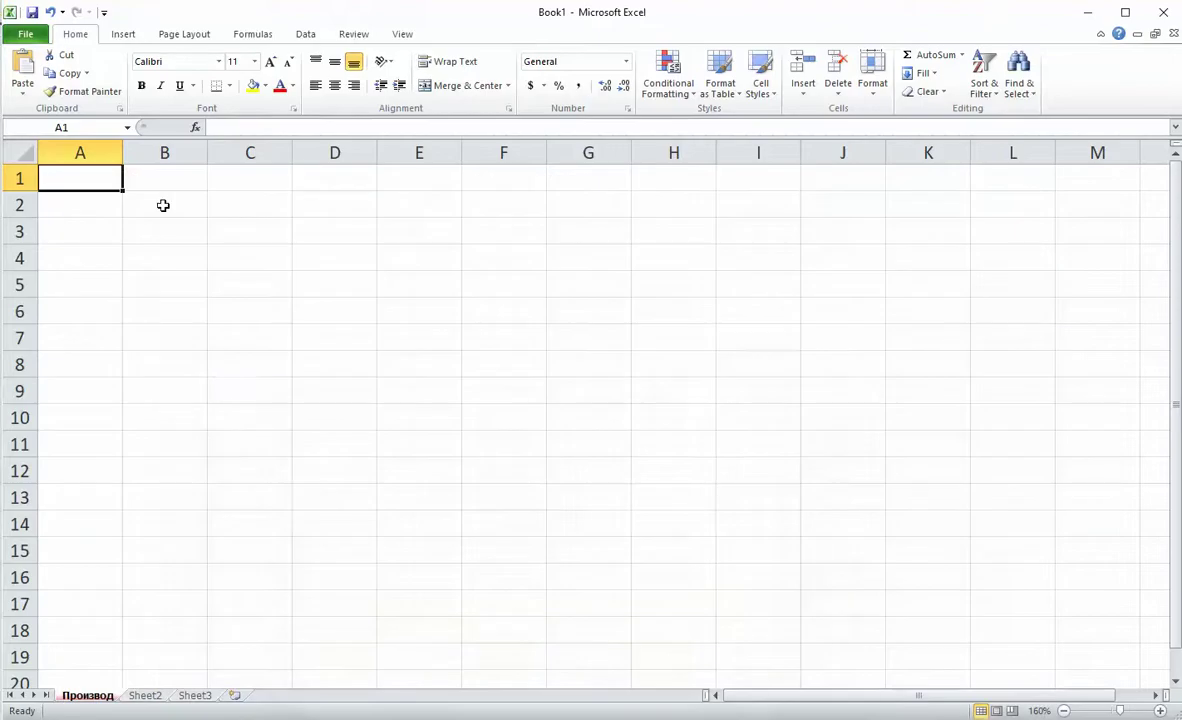
pyautogui.click(161, 206)
pyautogui.write('К')
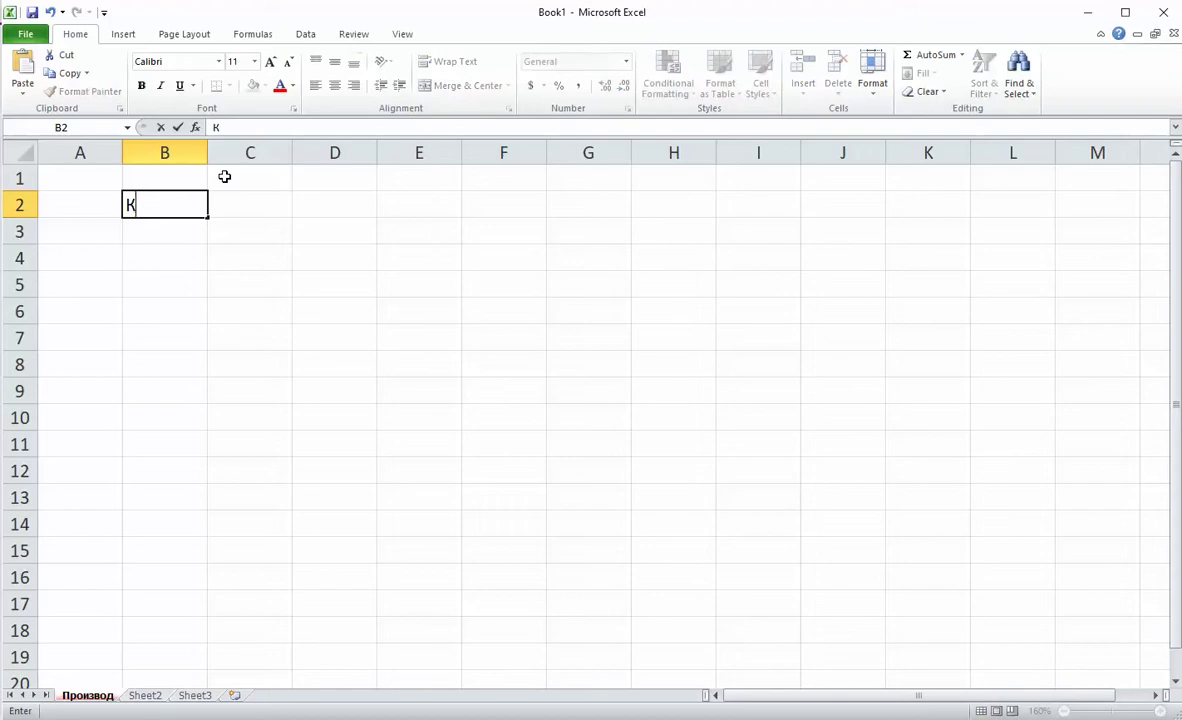
pyautogui.write('урс евра')
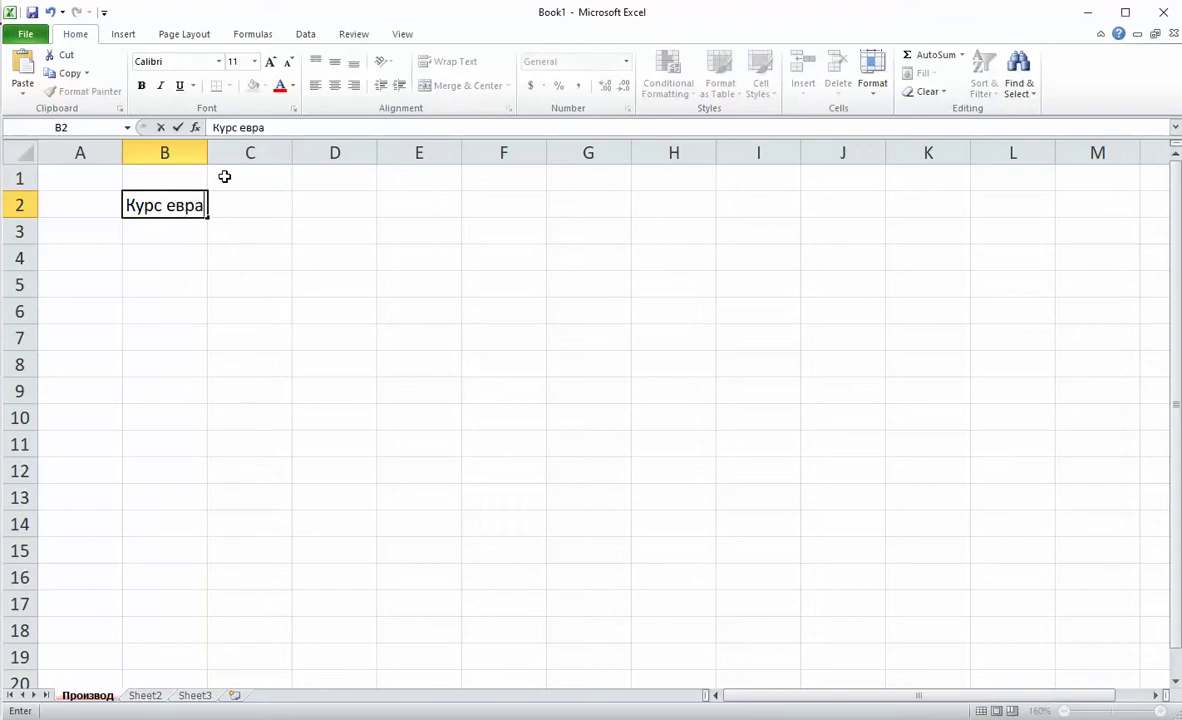
pyautogui.press('Return')
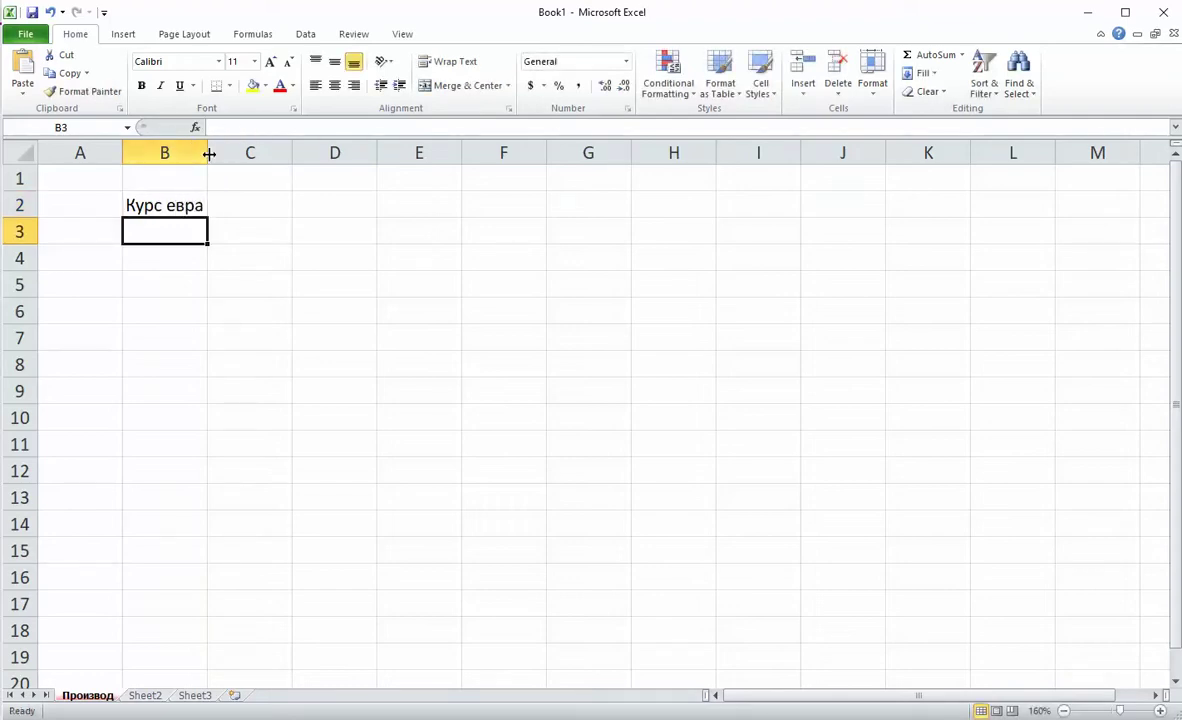
# Step: Add a colon to the "Курс евра" label and enter "Датум фактуре:" in B3, widening column B to fit both labels
pyautogui.moveTo(208, 153); pyautogui.dragTo(240, 153)
pyautogui.doubleClick(222, 202)
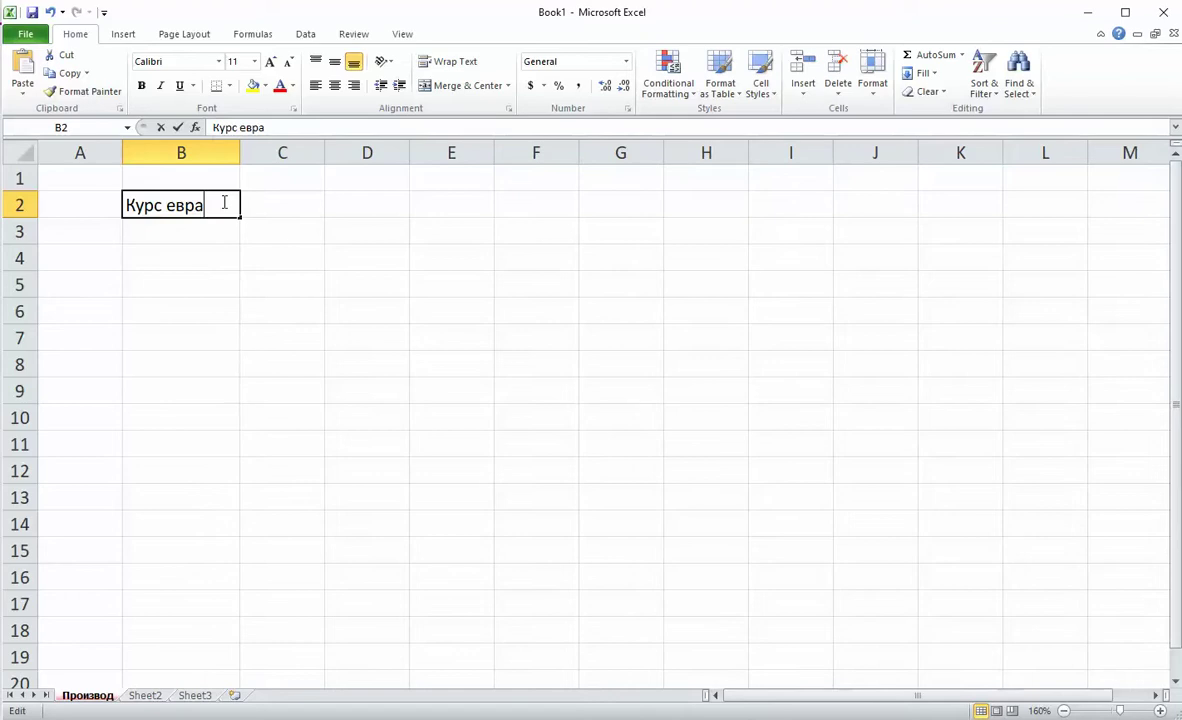
pyautogui.write(':')
pyautogui.press('Return')
pyautogui.write('Д')
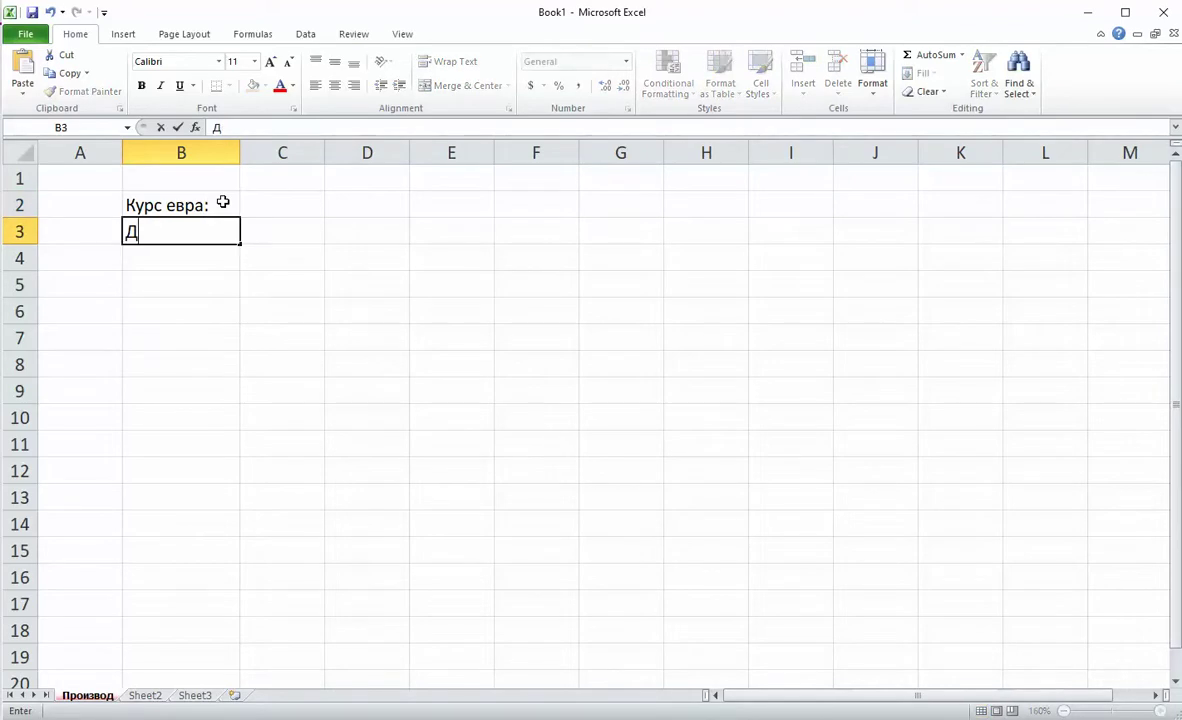
pyautogui.write('атум фа')
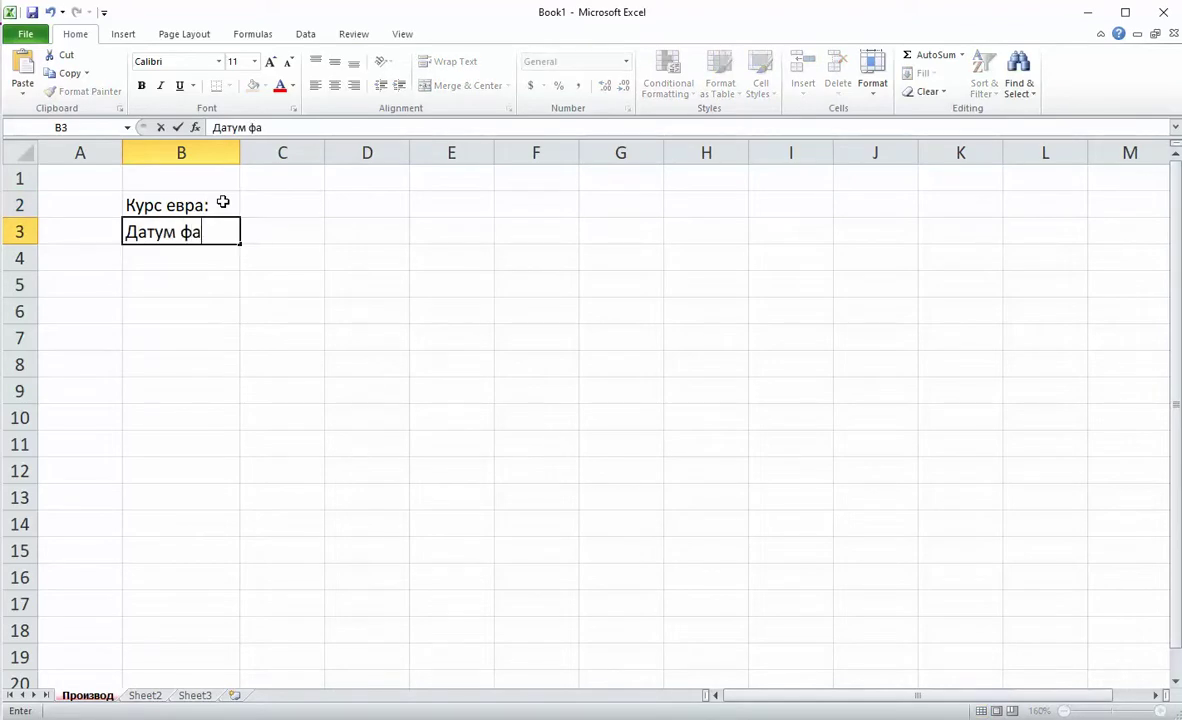
pyautogui.write('ктуре:')
pyautogui.press('Return')
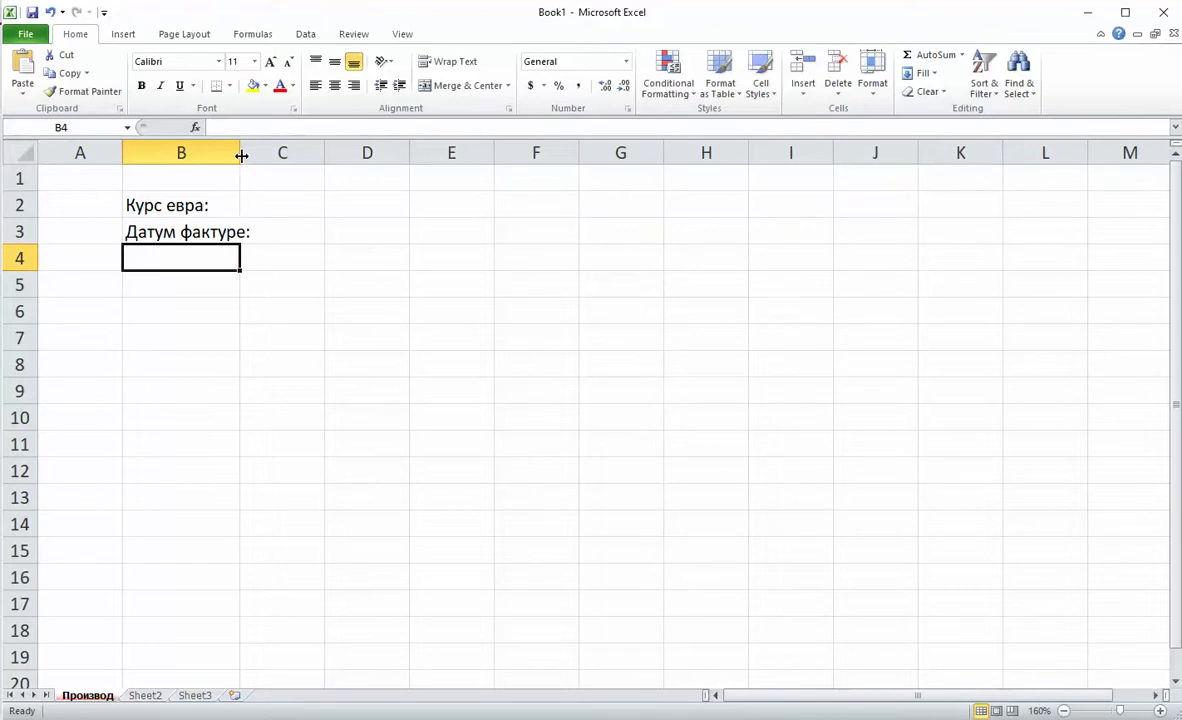
pyautogui.moveTo(241, 155); pyautogui.dragTo(261, 159)
# Step: Enter 1.95 in C2 and "13.мај 2010" in C3, widening column C to fit the date
pyautogui.click(288, 204)
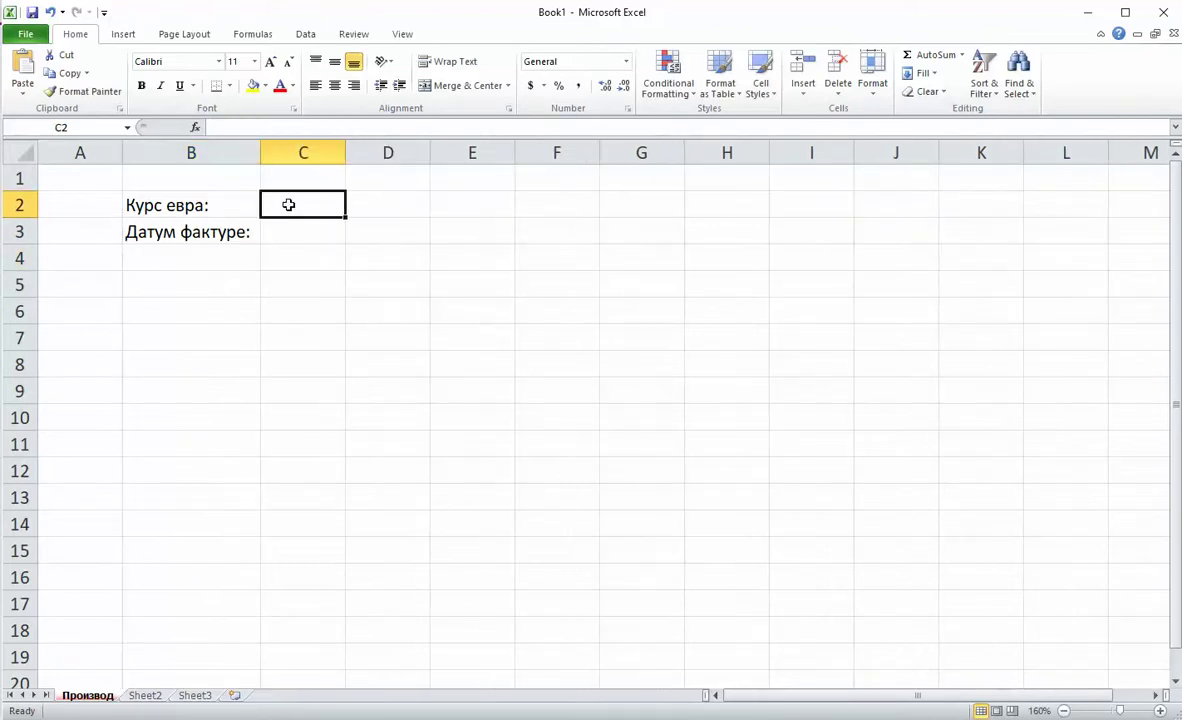
pyautogui.write('1.95')
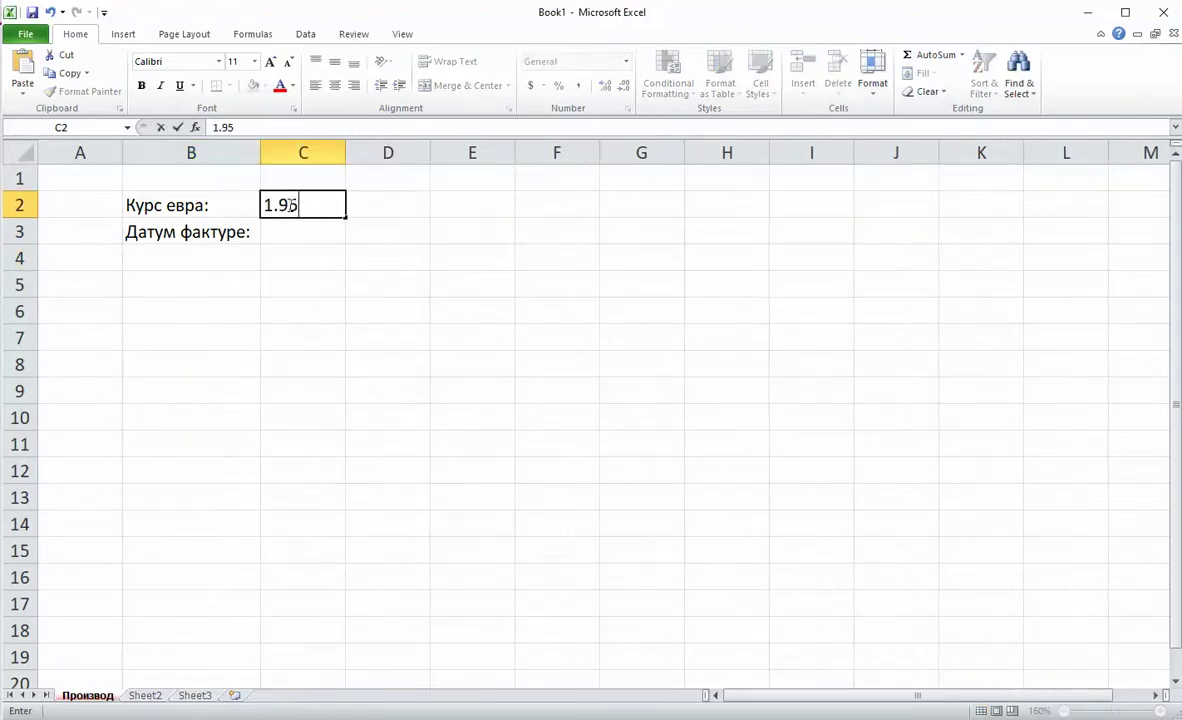
pyautogui.press('Return')
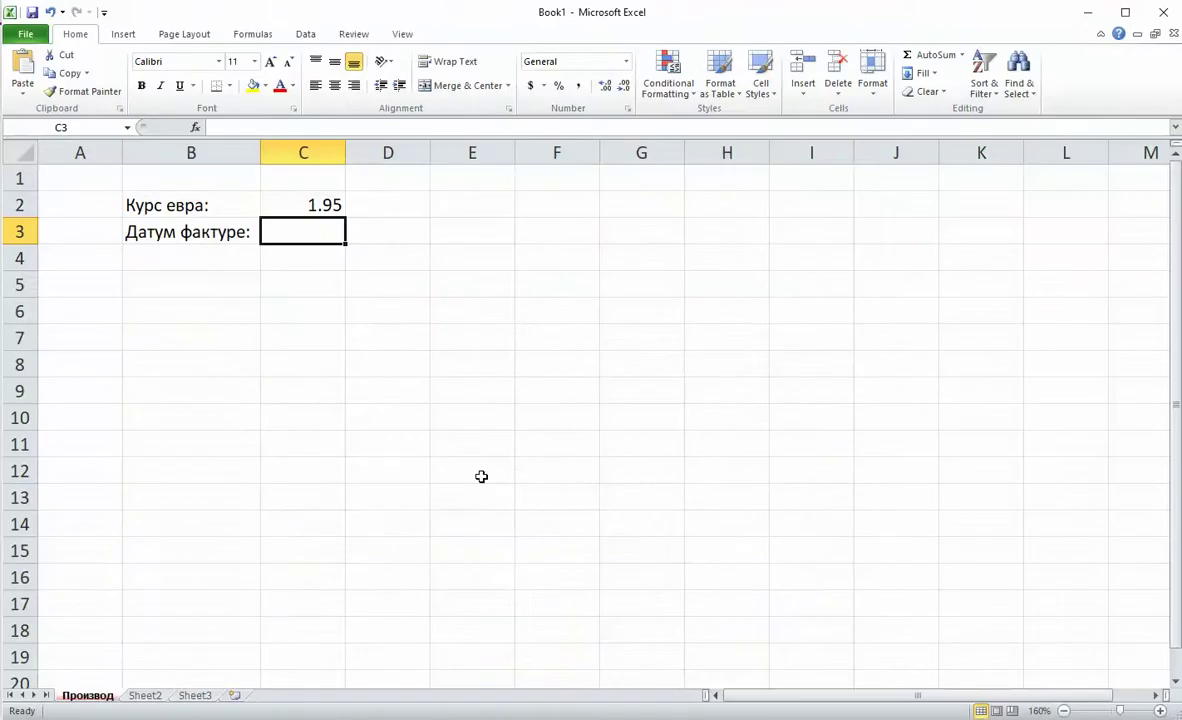
pyautogui.write('13.')
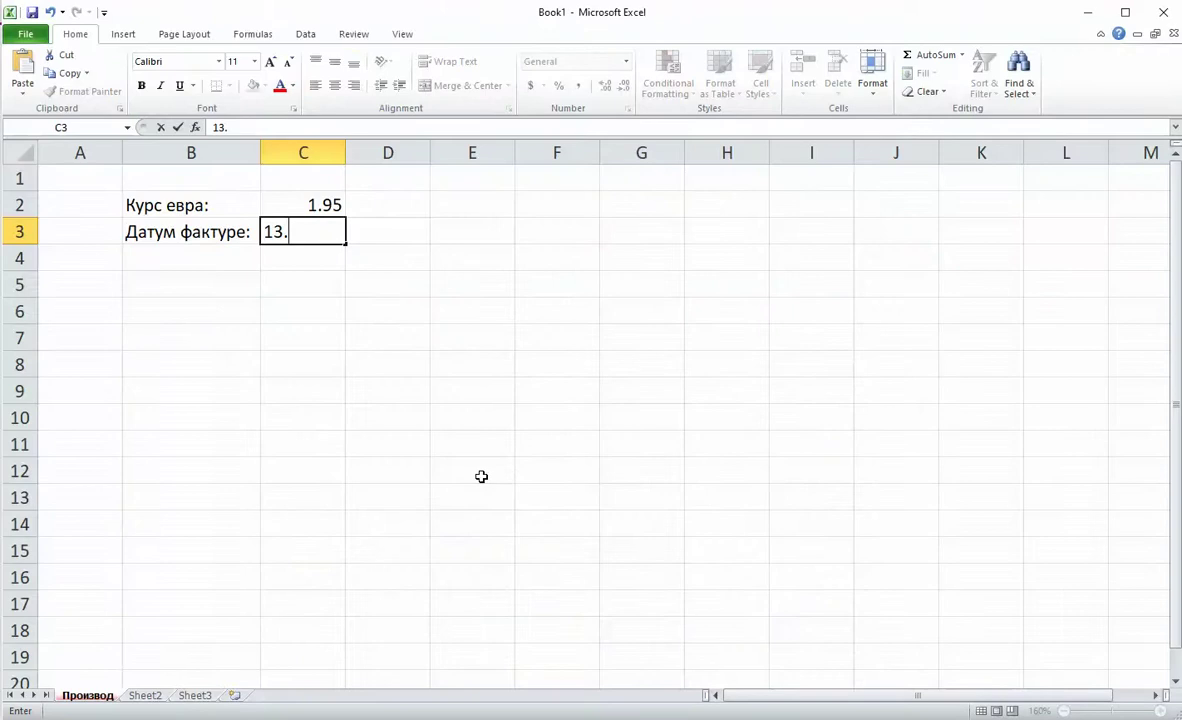
pyautogui.write('мај 2010')
pyautogui.press('Return')
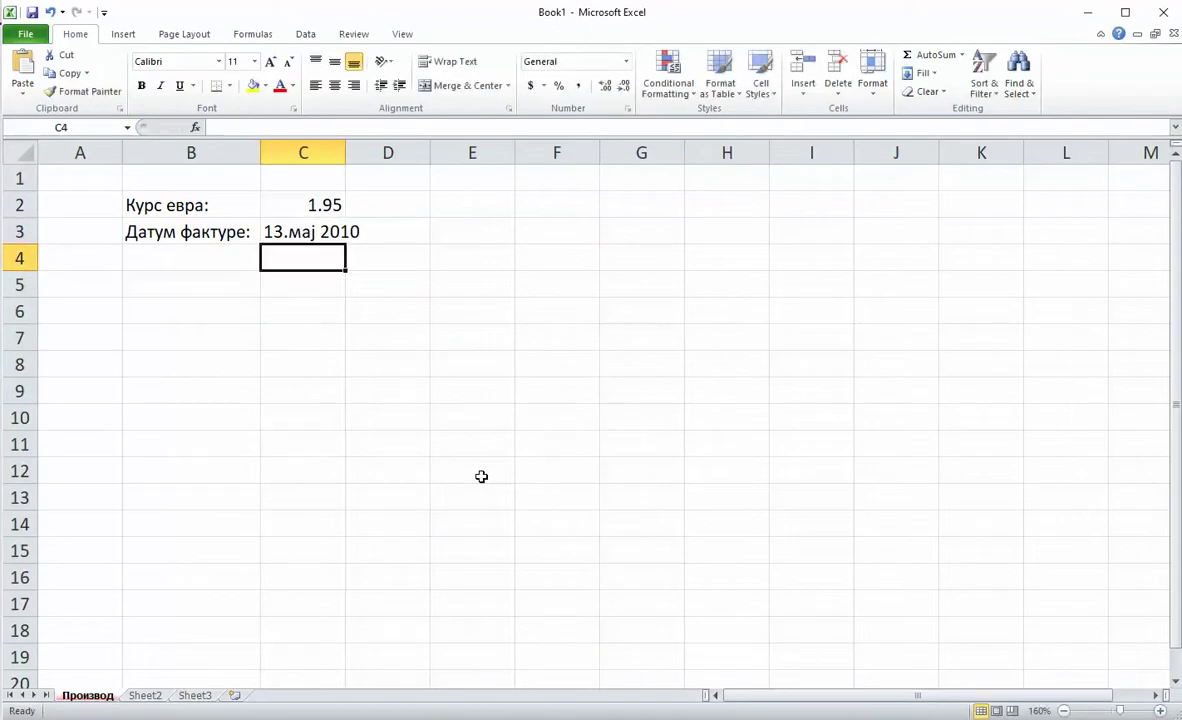
pyautogui.moveTo(345, 153); pyautogui.dragTo(369, 154)
# Step: Apply all borders to the exchange rate and invoice date block B2:C3
pyautogui.moveTo(213, 207); pyautogui.dragTo(300, 232)
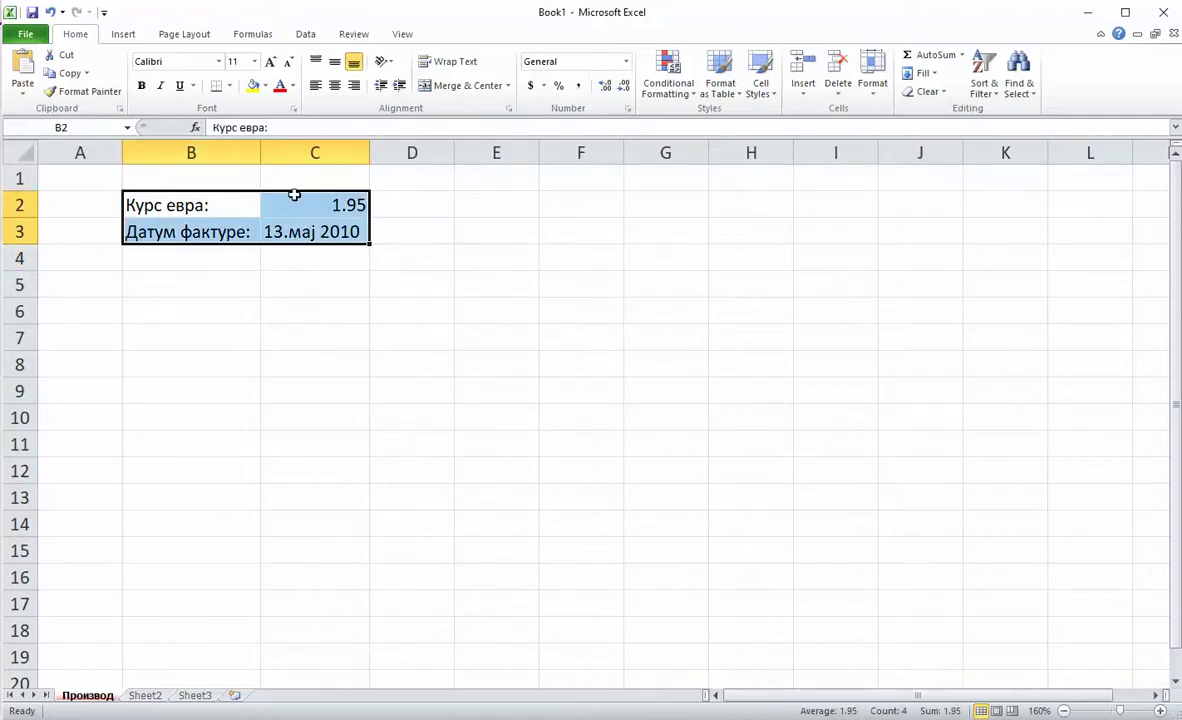
pyautogui.click(229, 86)
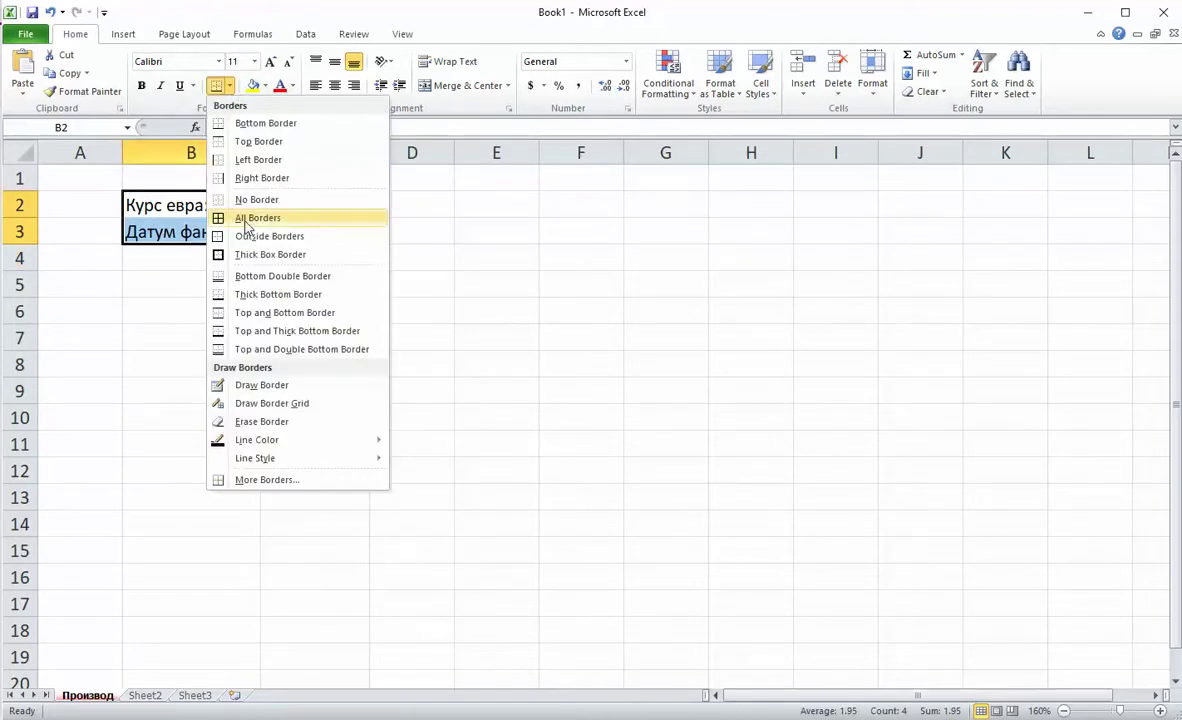
pyautogui.click(250, 218)
pyautogui.click(317, 310)
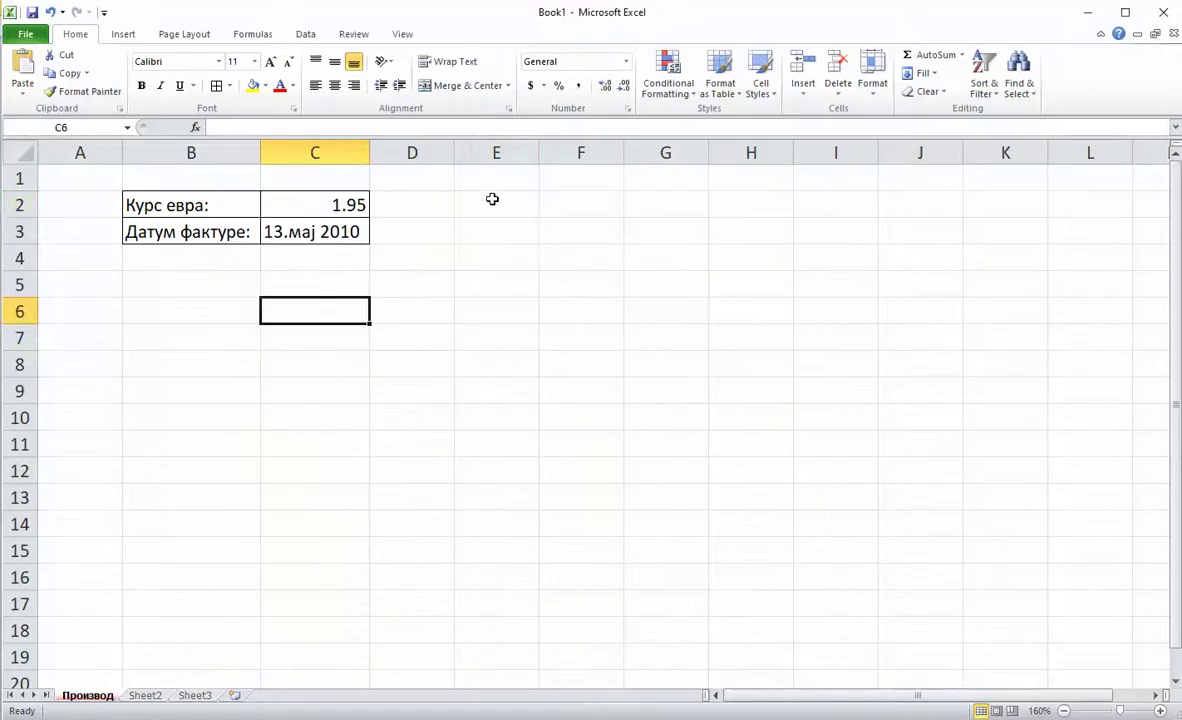
# Step: Enter the headers "Количина" in E2 and "Попуст" in F2, and apply all borders to E2:F4
pyautogui.click(505, 198)
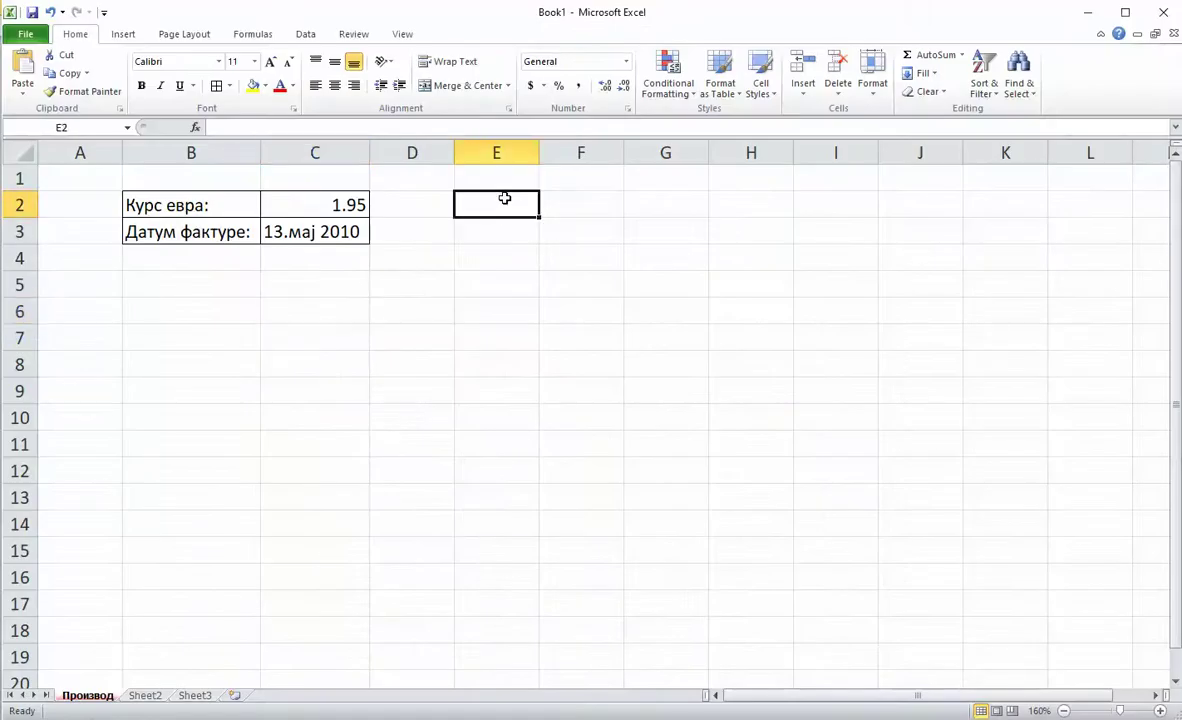
pyautogui.write('Колич')
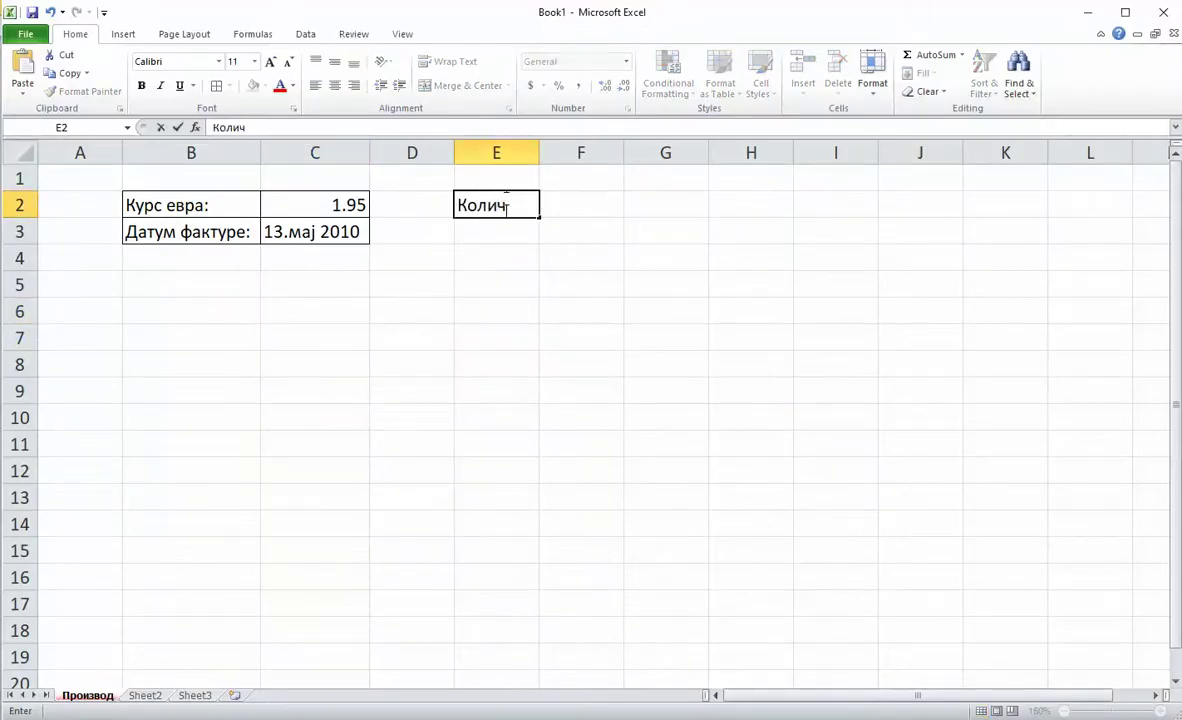
pyautogui.write('ина')
pyautogui.press('Tab')
pyautogui.write('П')
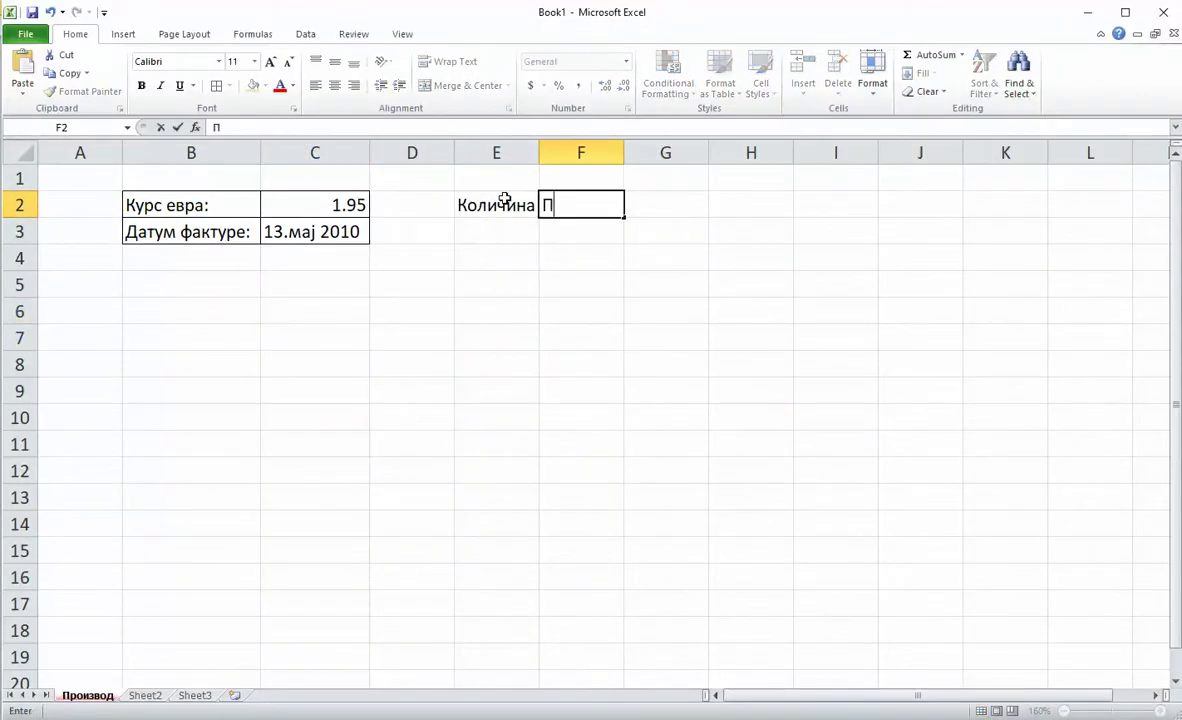
pyautogui.write('опуст')
pyautogui.press('Return')
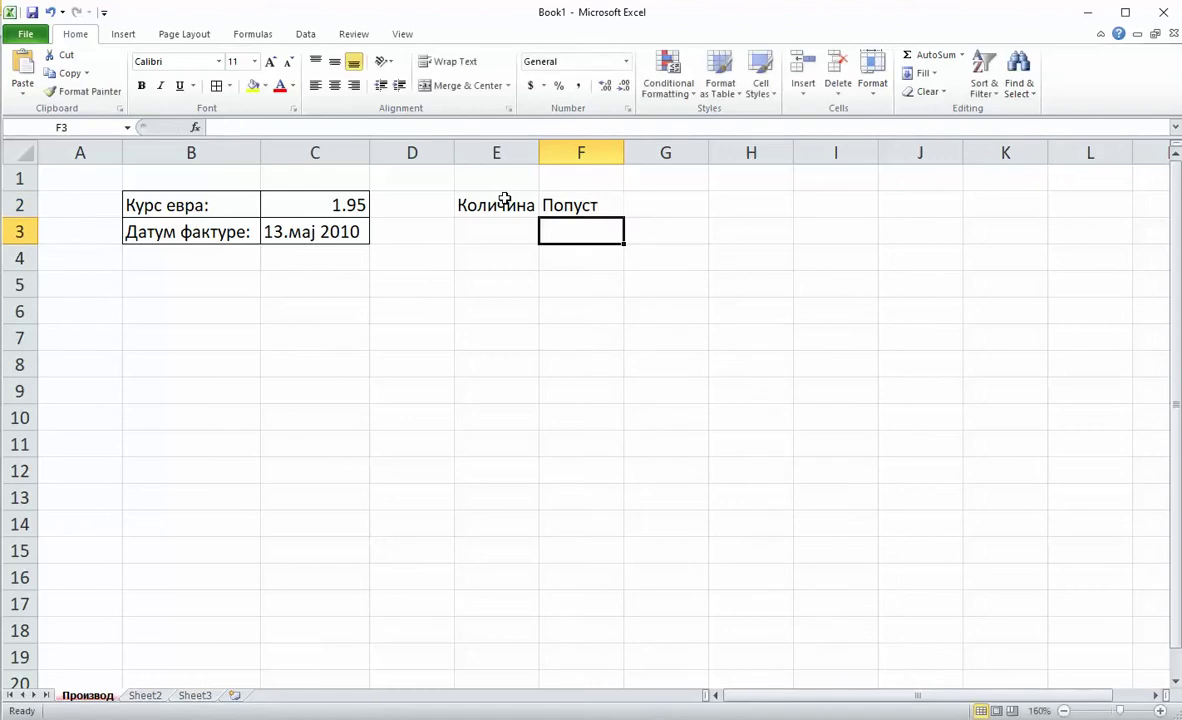
pyautogui.moveTo(504, 199); pyautogui.dragTo(585, 258)
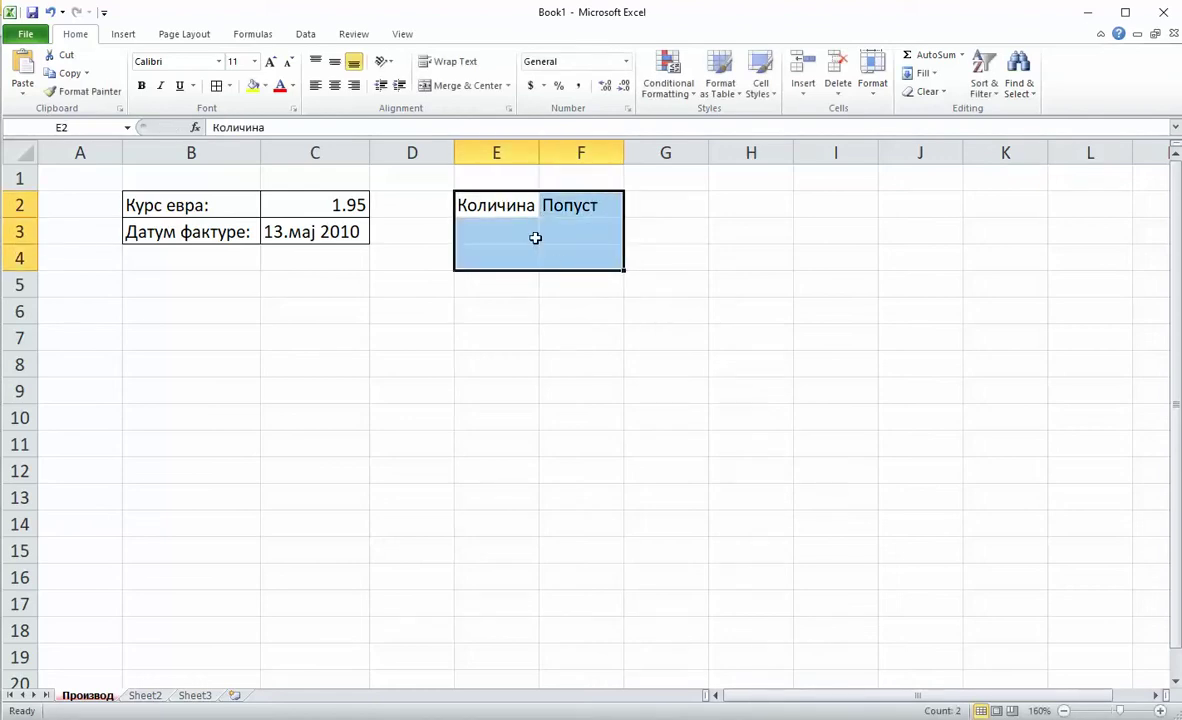
pyautogui.click(215, 87)
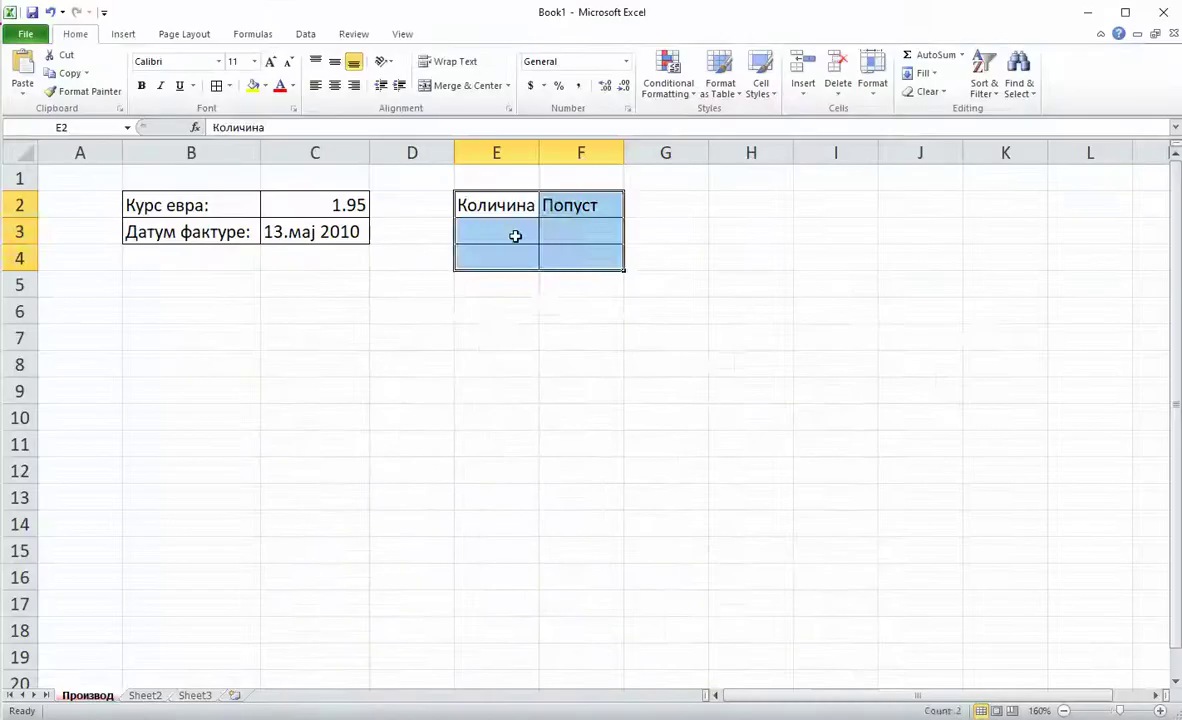
# Step: Fill in the discount table with quantities 20 and 50 in E3:E4 and discounts 20% and 30% in F3:F4
pyautogui.click(514, 234)
pyautogui.write('20')
pyautogui.press('Return')
pyautogui.write('50')
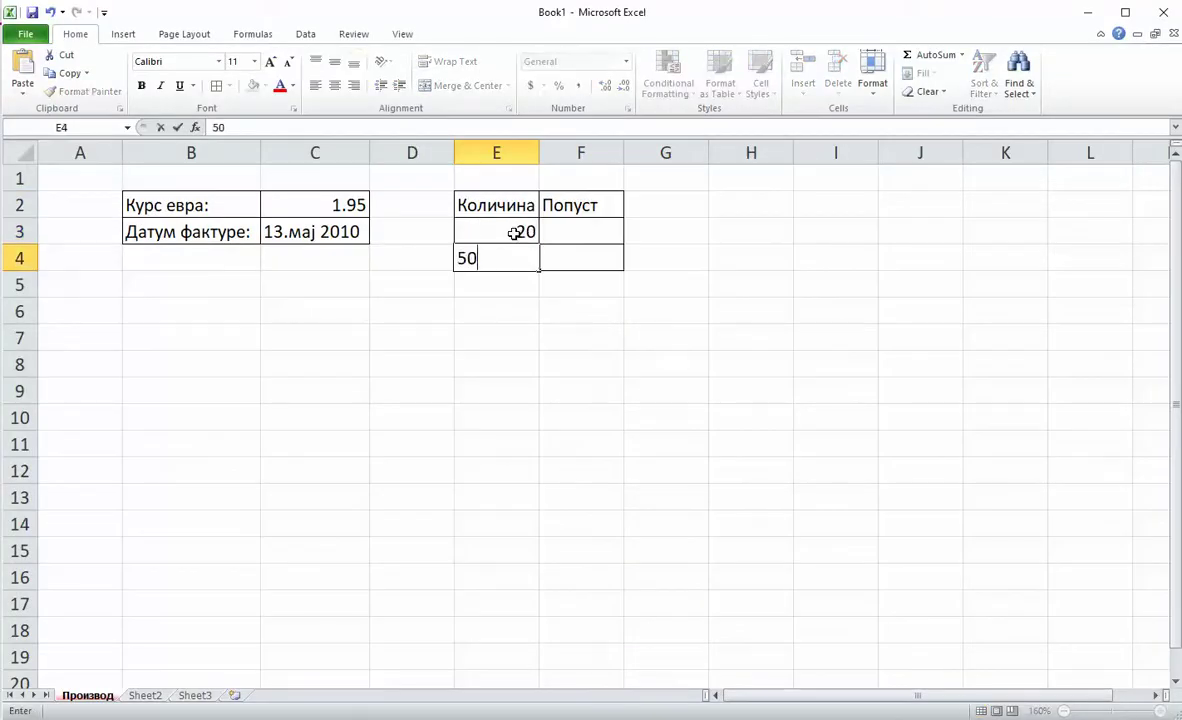
pyautogui.press('Return')
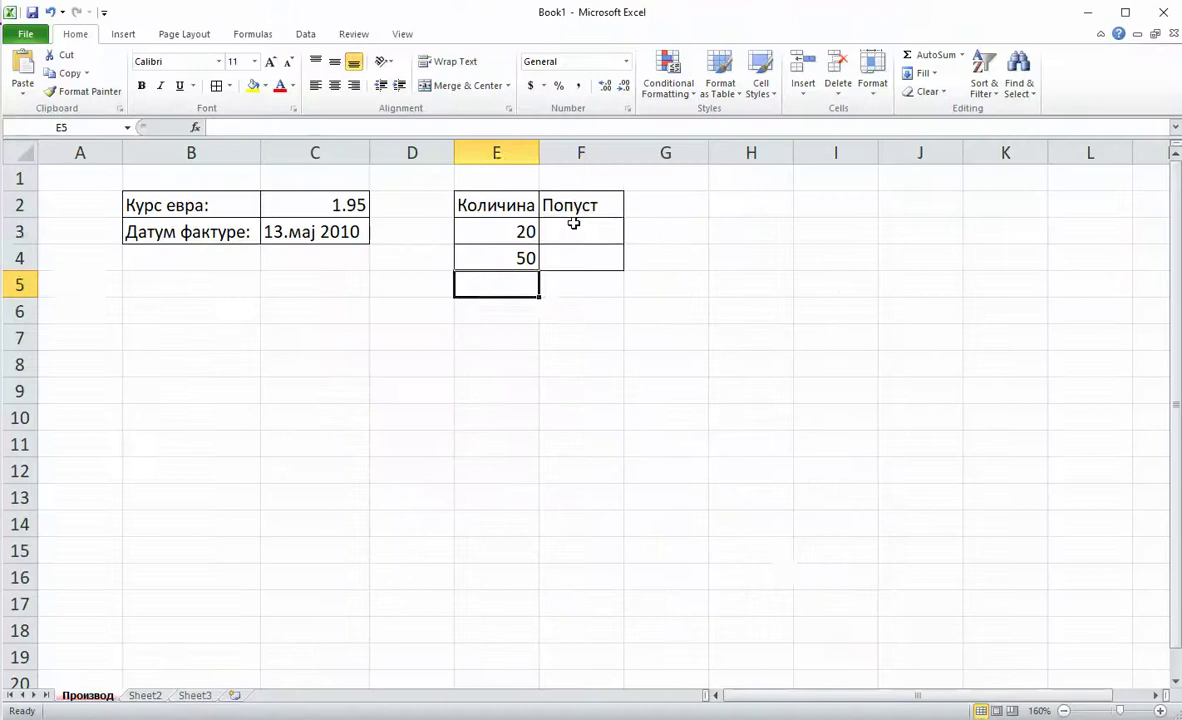
pyautogui.click(573, 224)
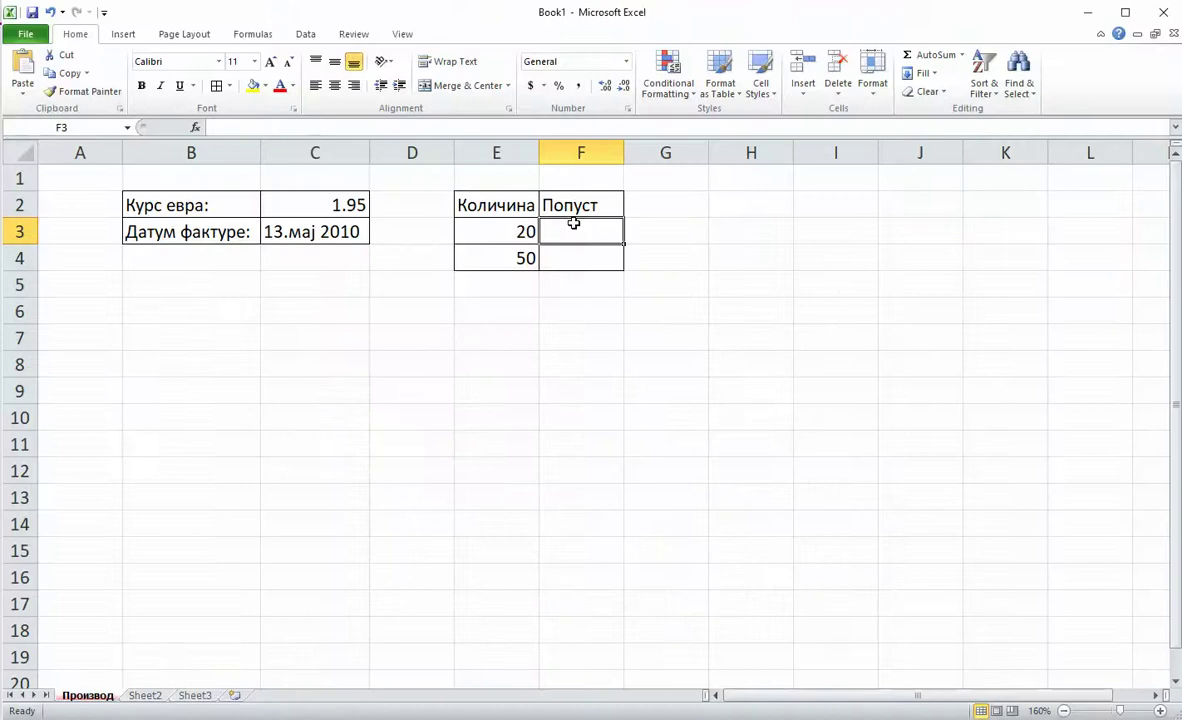
pyautogui.write('20')
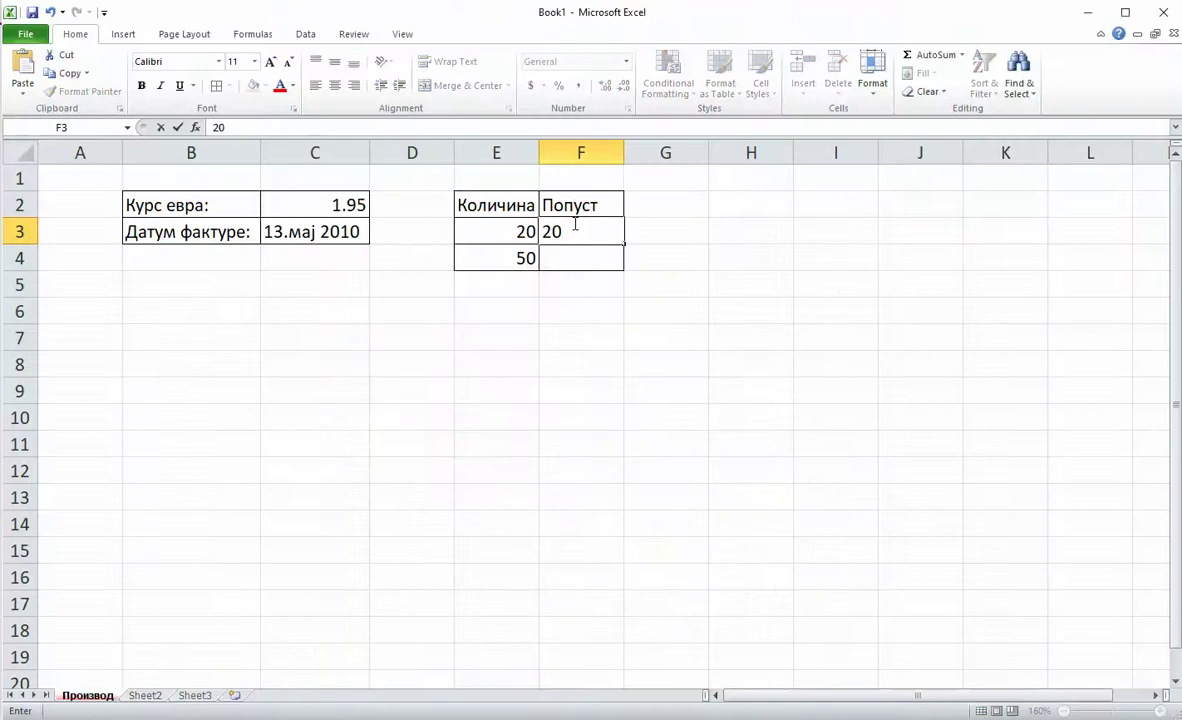
pyautogui.write('%')
pyautogui.press('Return')
pyautogui.write('30%')
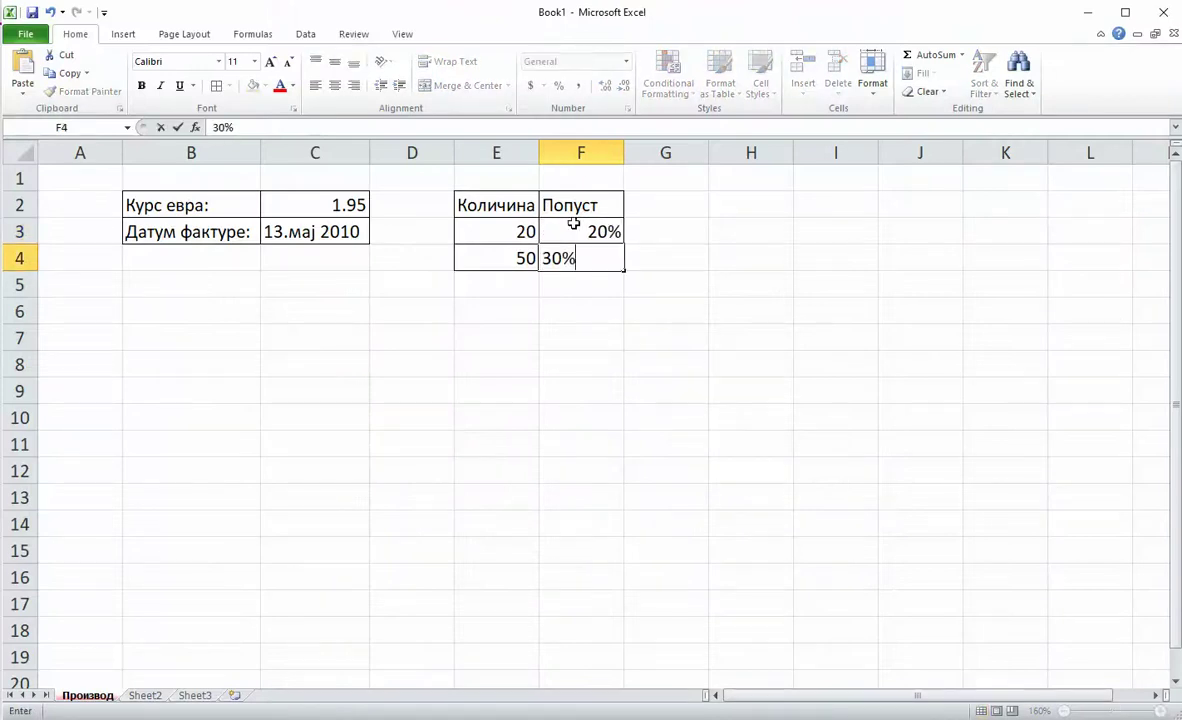
pyautogui.press('Return')
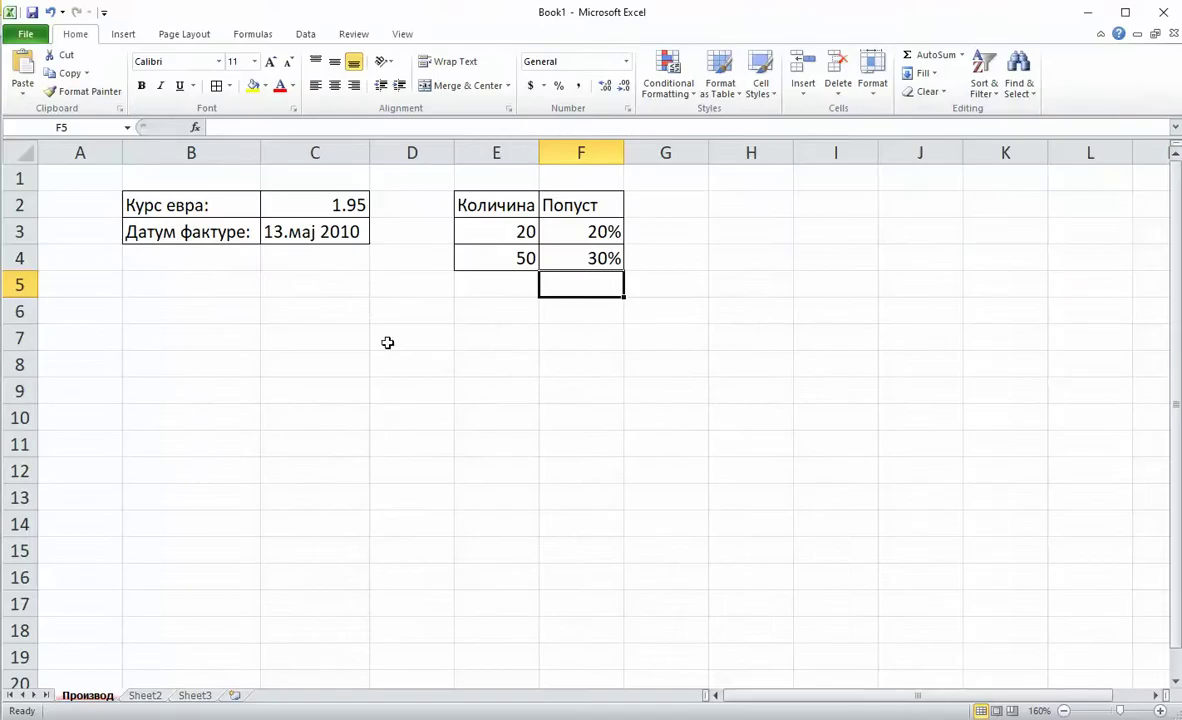
# Step: Make row 8 about four times as tall and enter the header "Редни број" in A8
pyautogui.moveTo(26, 374); pyautogui.dragTo(24, 449)
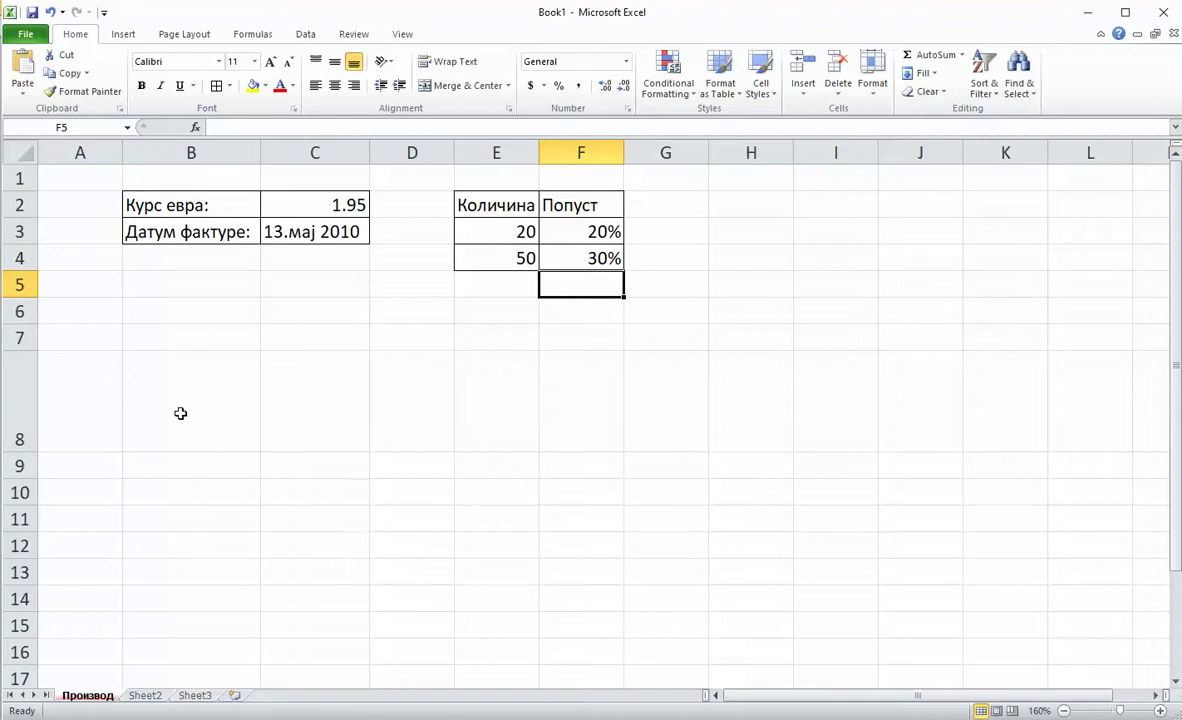
pyautogui.click(92, 393)
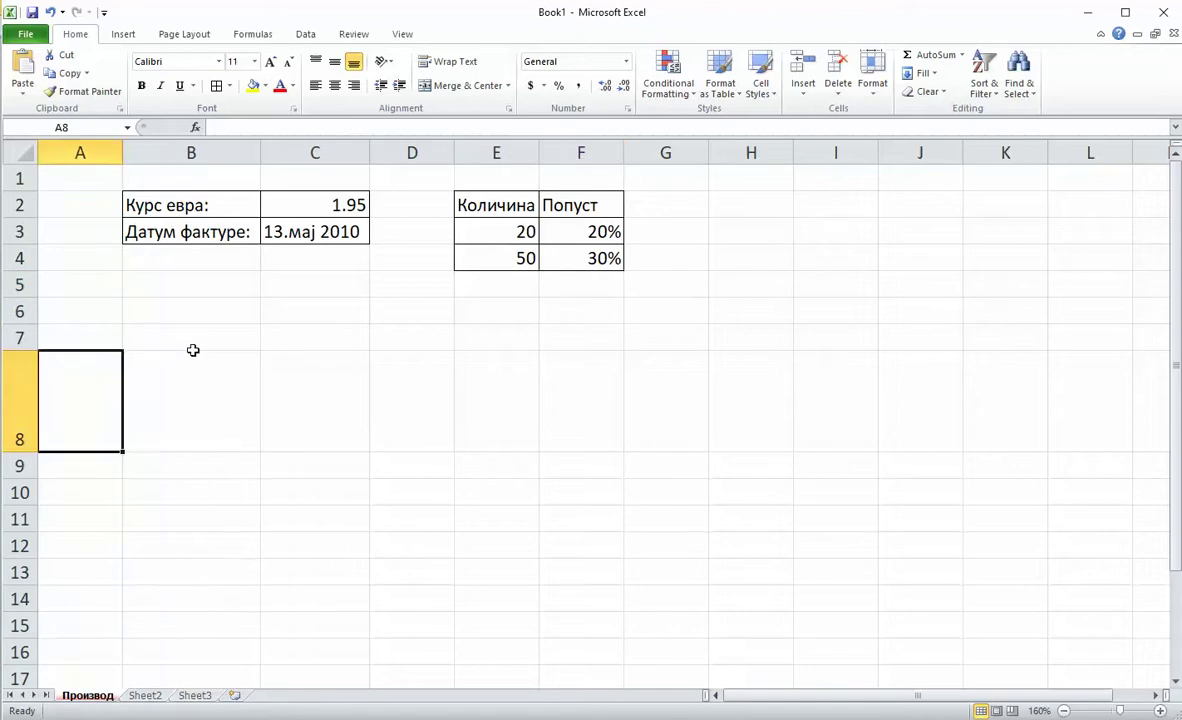
pyautogui.write('Редни б')
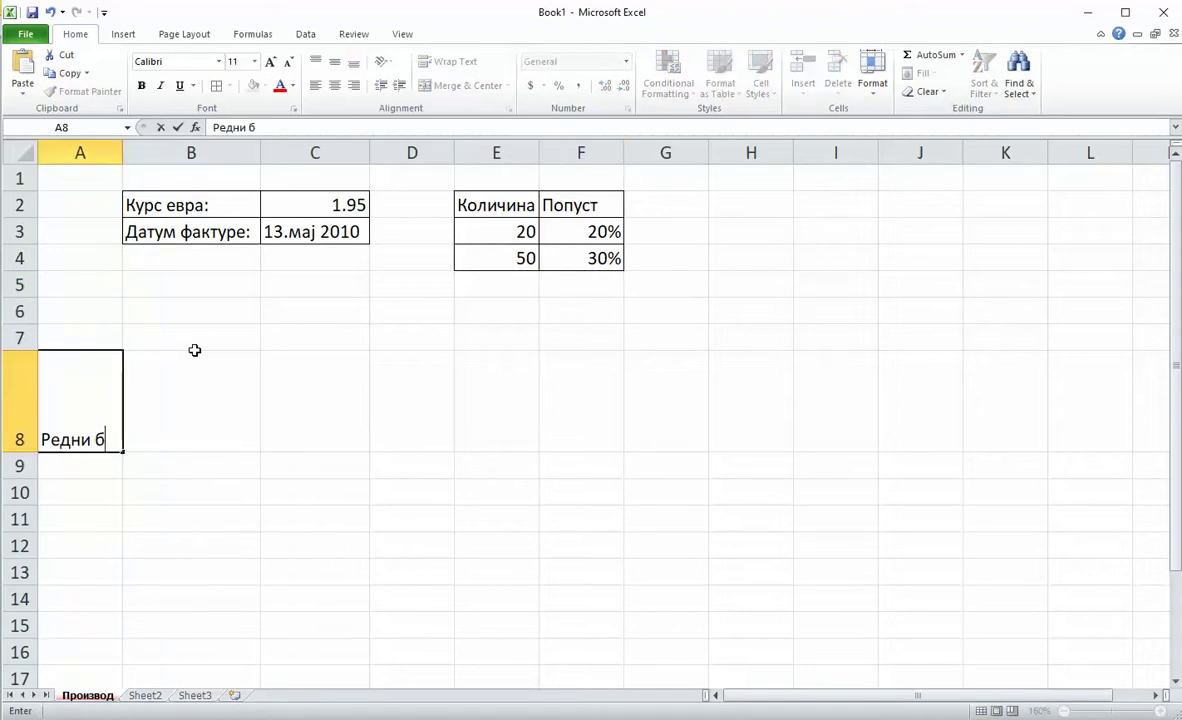
pyautogui.write('рој')
pyautogui.press('Return')
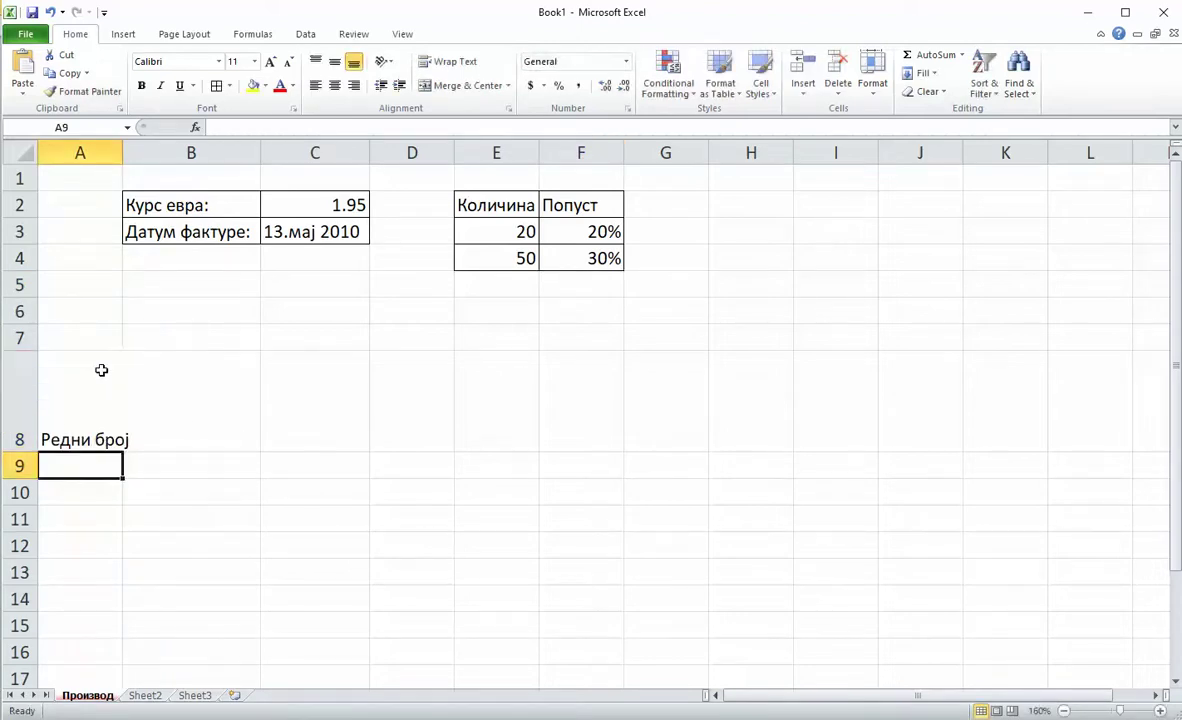
# Step: Format A8:L8 with wrapped text, centred horizontally and vertically, and apply all borders
pyautogui.click(101, 370)
pyautogui.click(222, 462)
pyautogui.moveTo(72, 379); pyautogui.dragTo(1063, 372)
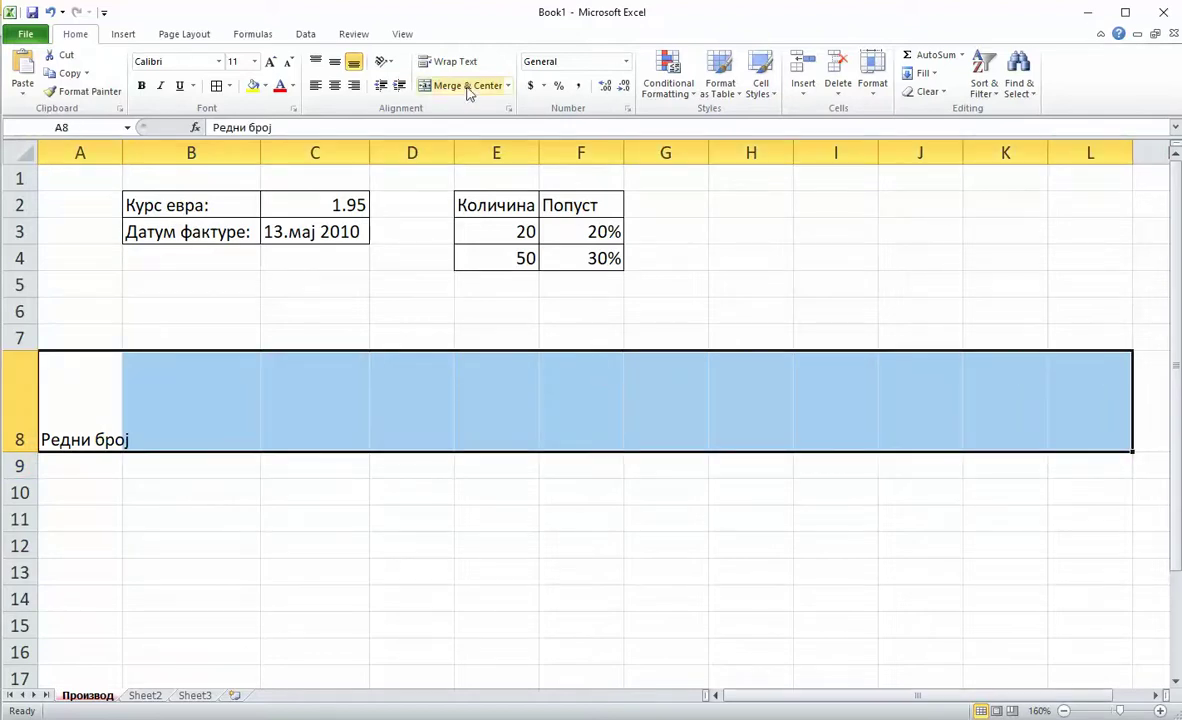
pyautogui.click(450, 62)
pyautogui.click(335, 62)
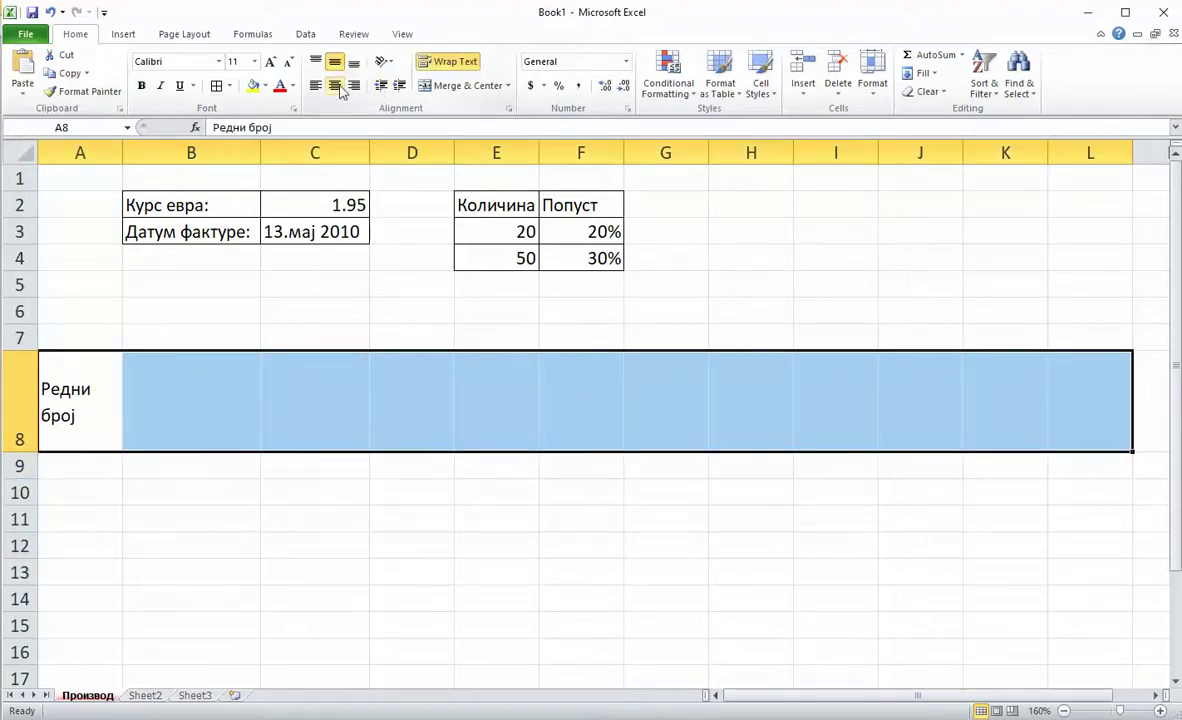
pyautogui.click(337, 87)
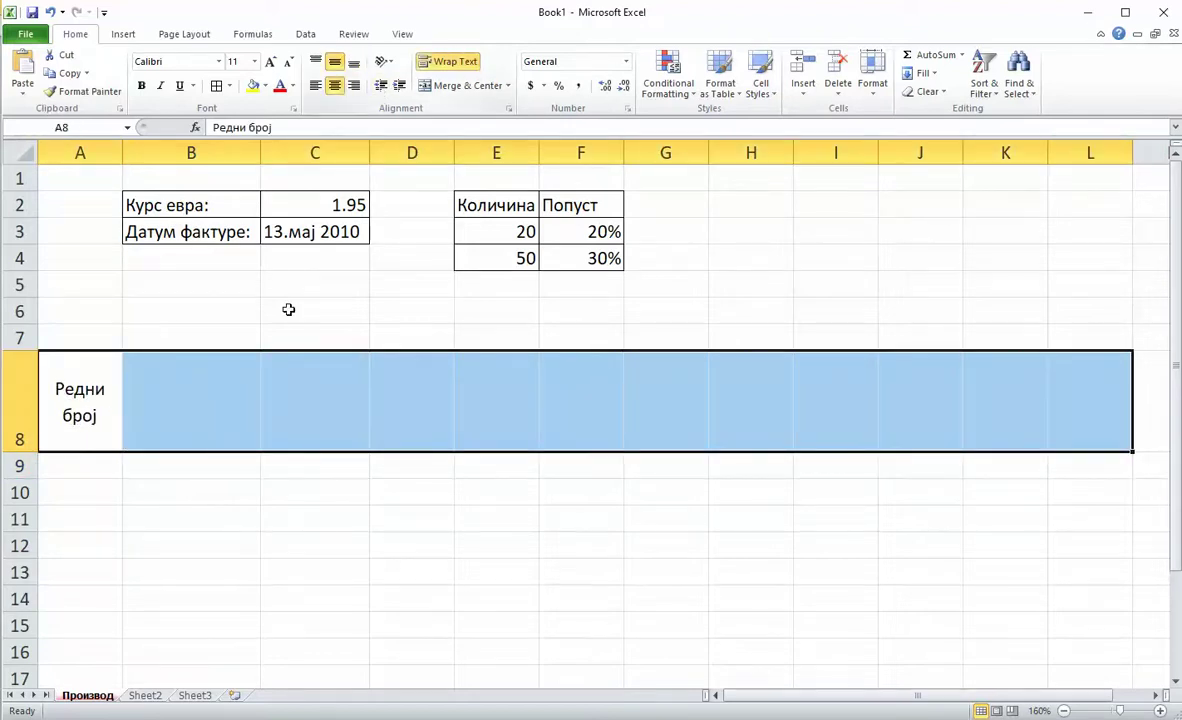
pyautogui.click(218, 88)
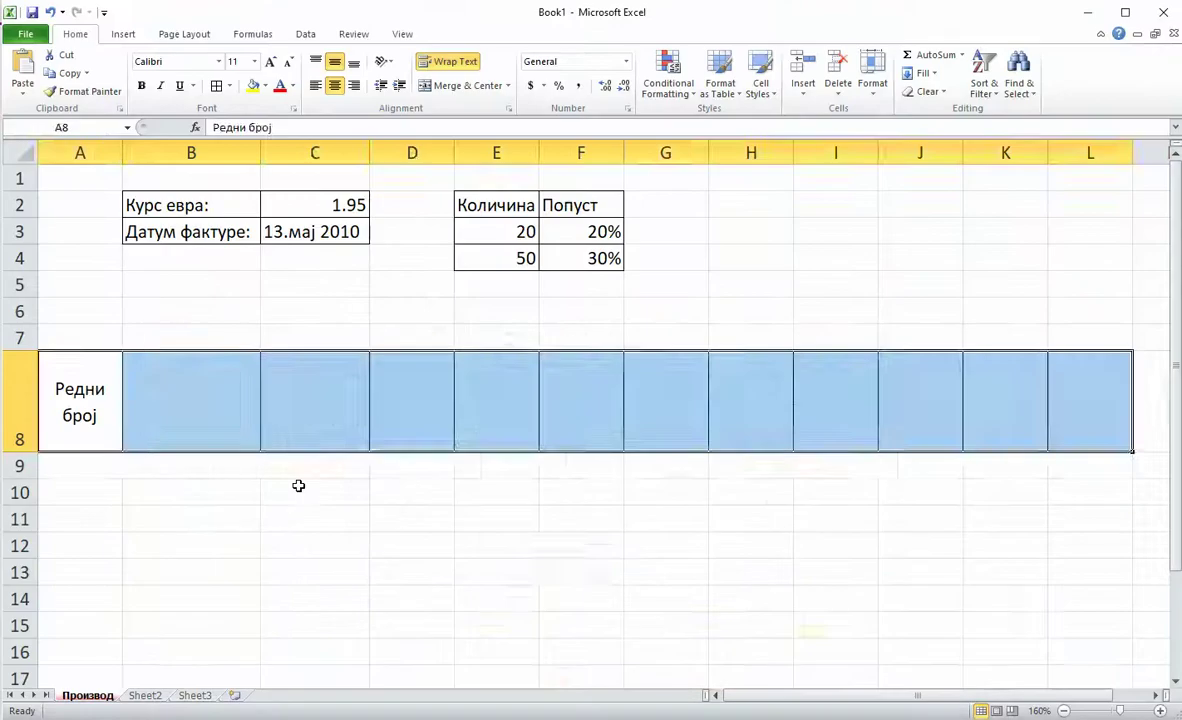
# Step: Enter the headers "Шифра производа" in B8 and "Назив производа" in C8
pyautogui.click(216, 403)
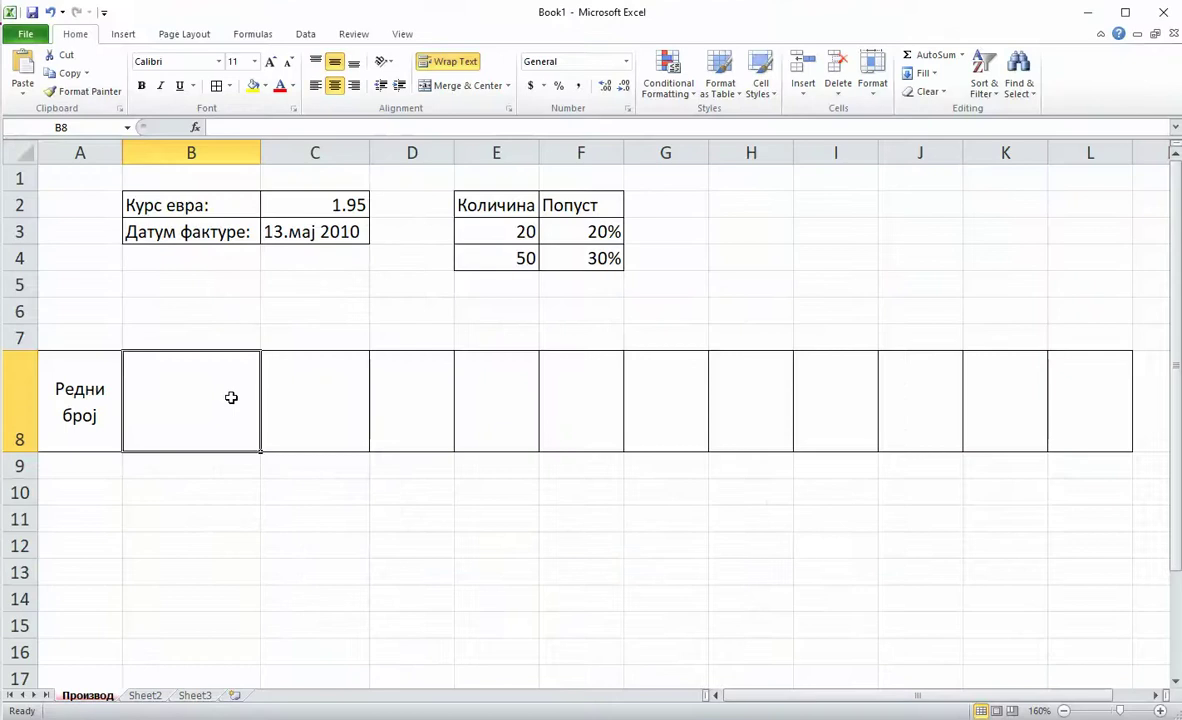
pyautogui.write('Шифра прои')
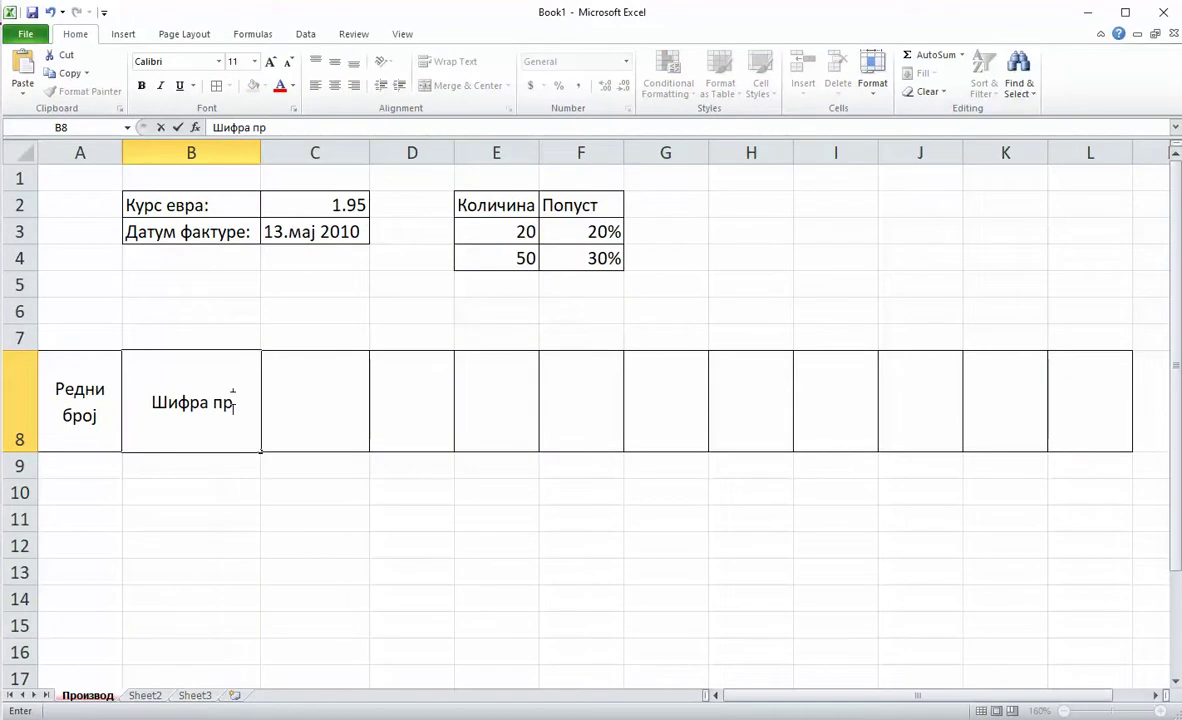
pyautogui.write('звода')
pyautogui.press('Return')
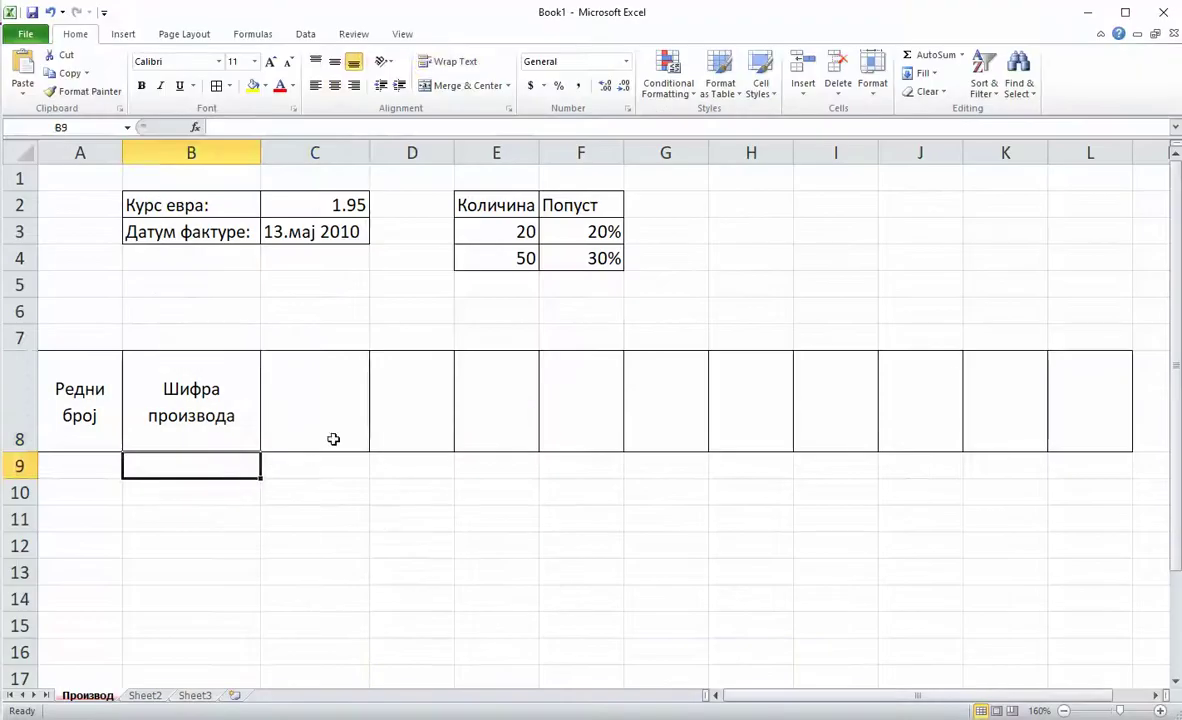
pyautogui.click(319, 414)
pyautogui.write('Н')
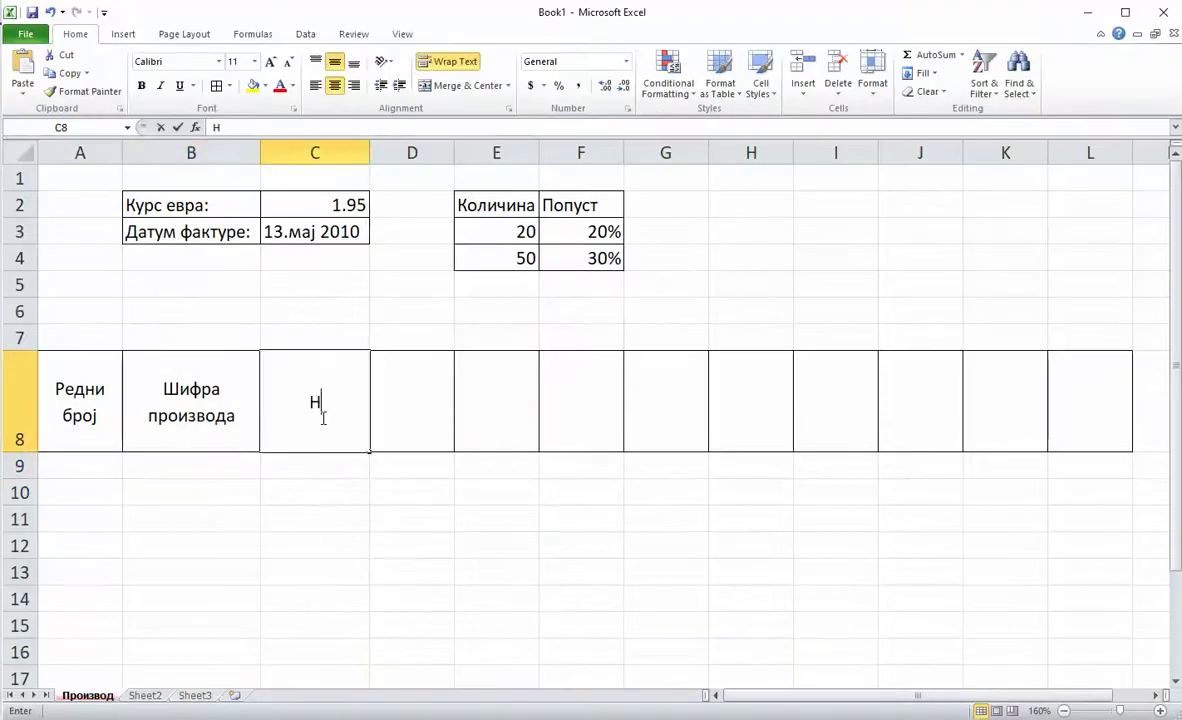
pyautogui.write('азив произво')
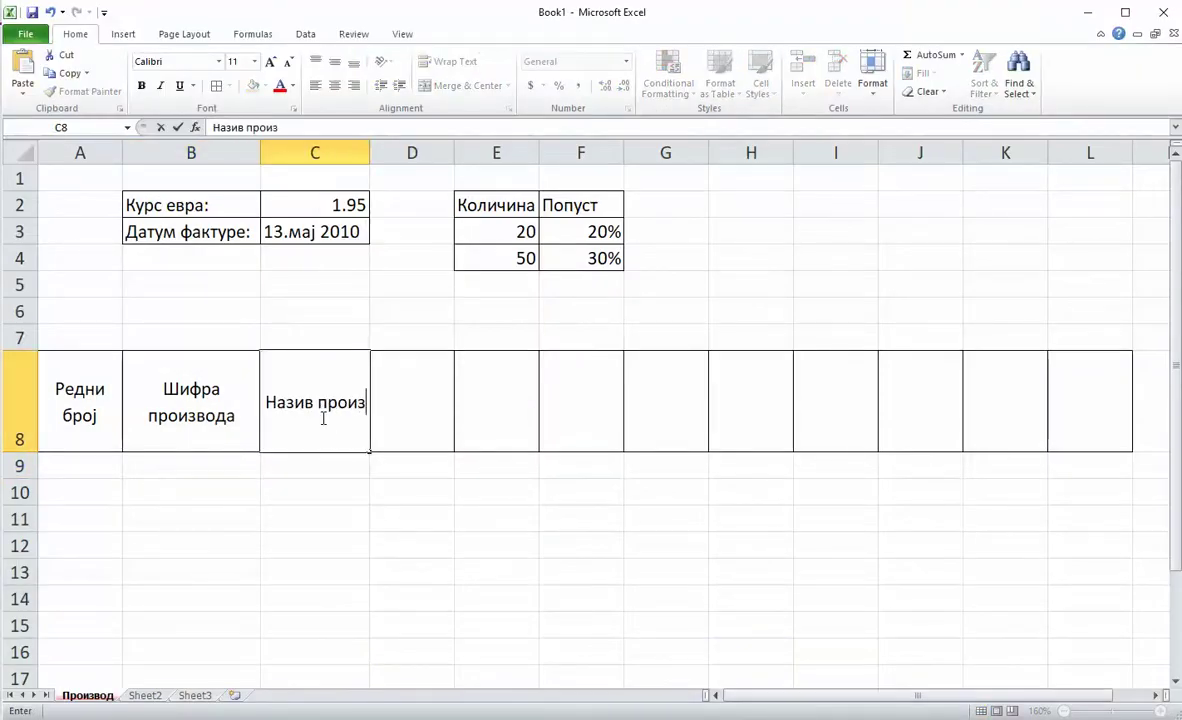
pyautogui.write('да')
pyautogui.press('Return')
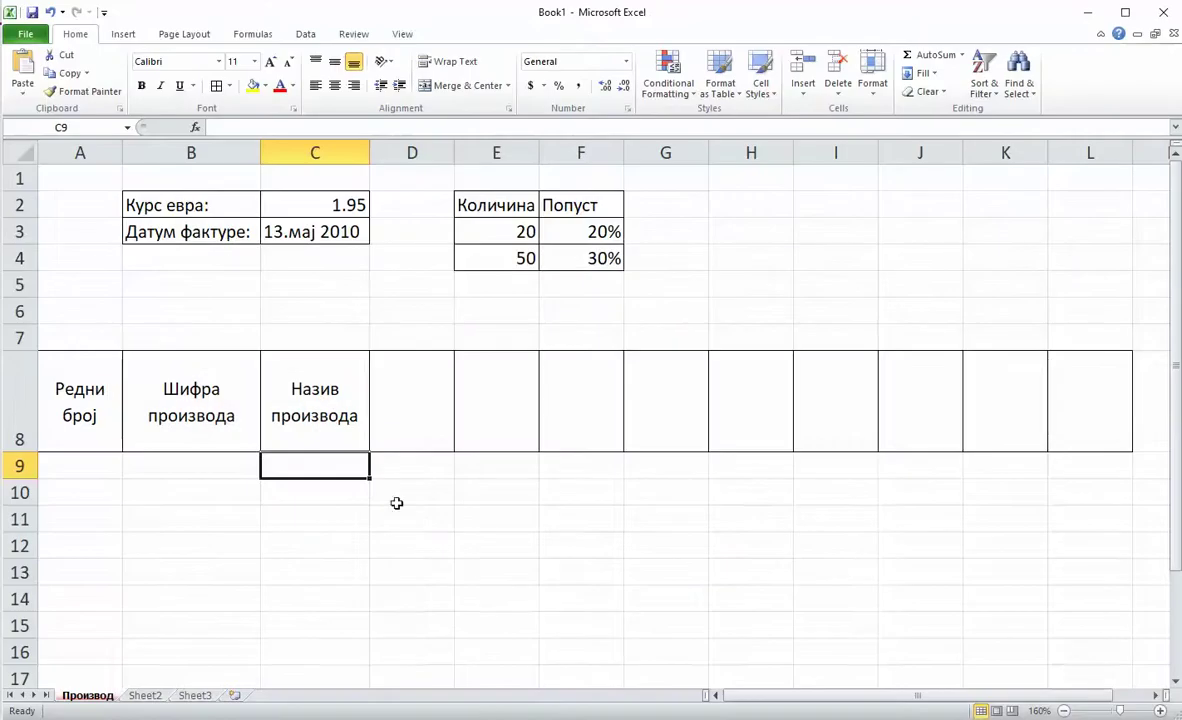
# Step: Enter the header "Датум производње" in D8 and widen column D so its second word fits on one line
pyautogui.click(385, 428)
pyautogui.write('Да')
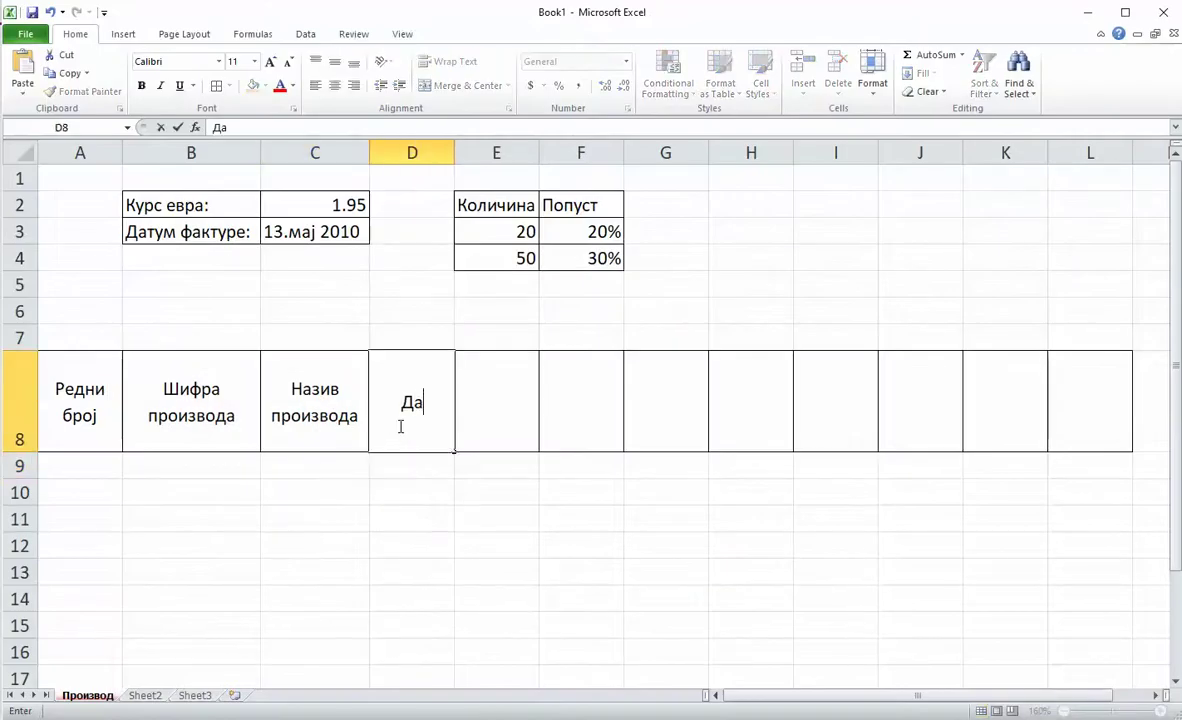
pyautogui.write('тум производње')
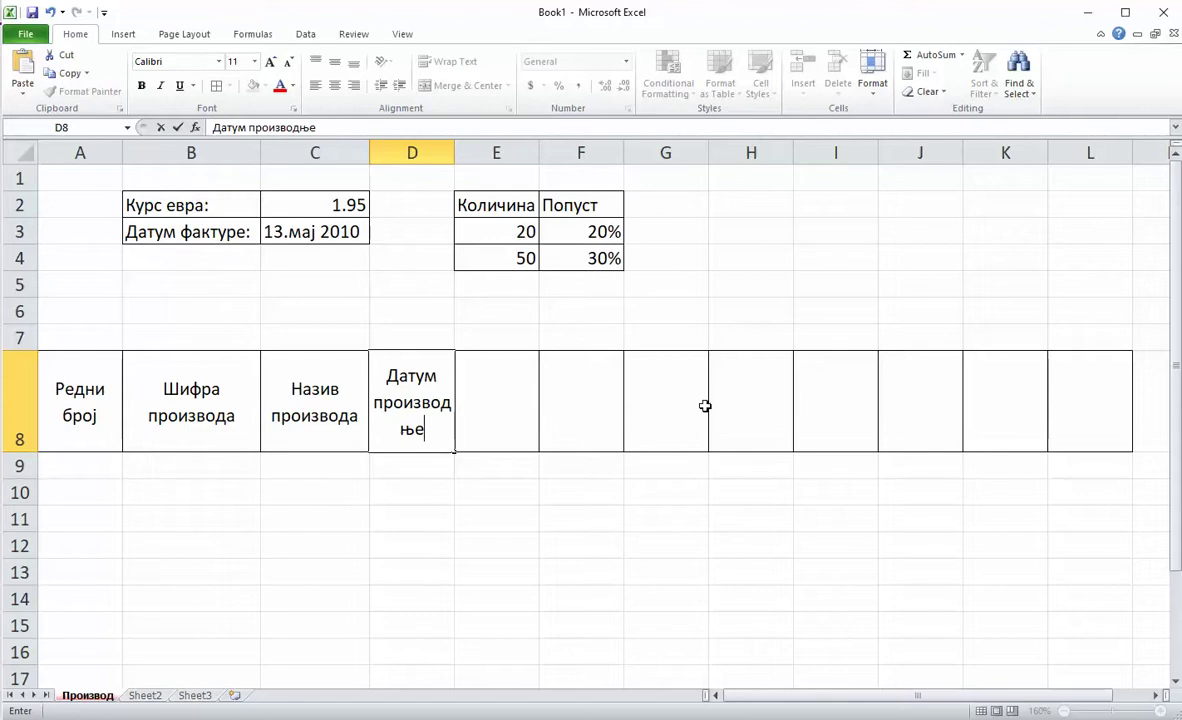
pyautogui.click(446, 152)
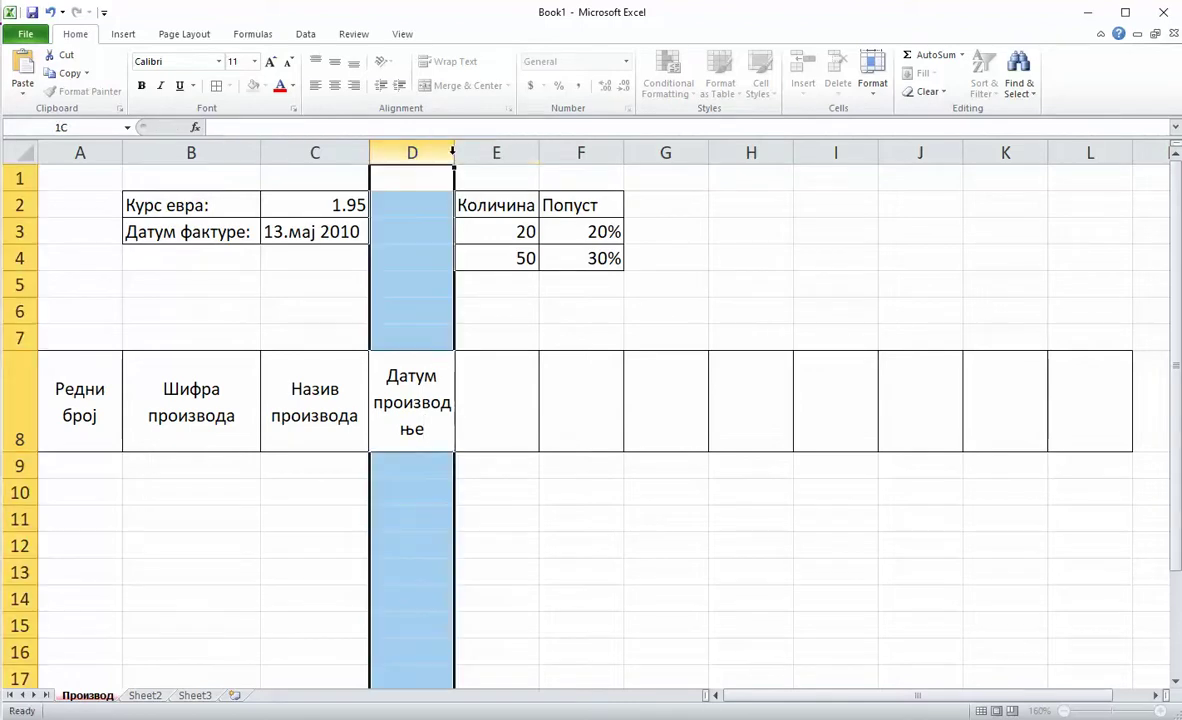
pyautogui.click(501, 364)
pyautogui.moveTo(454, 152); pyautogui.dragTo(485, 152)
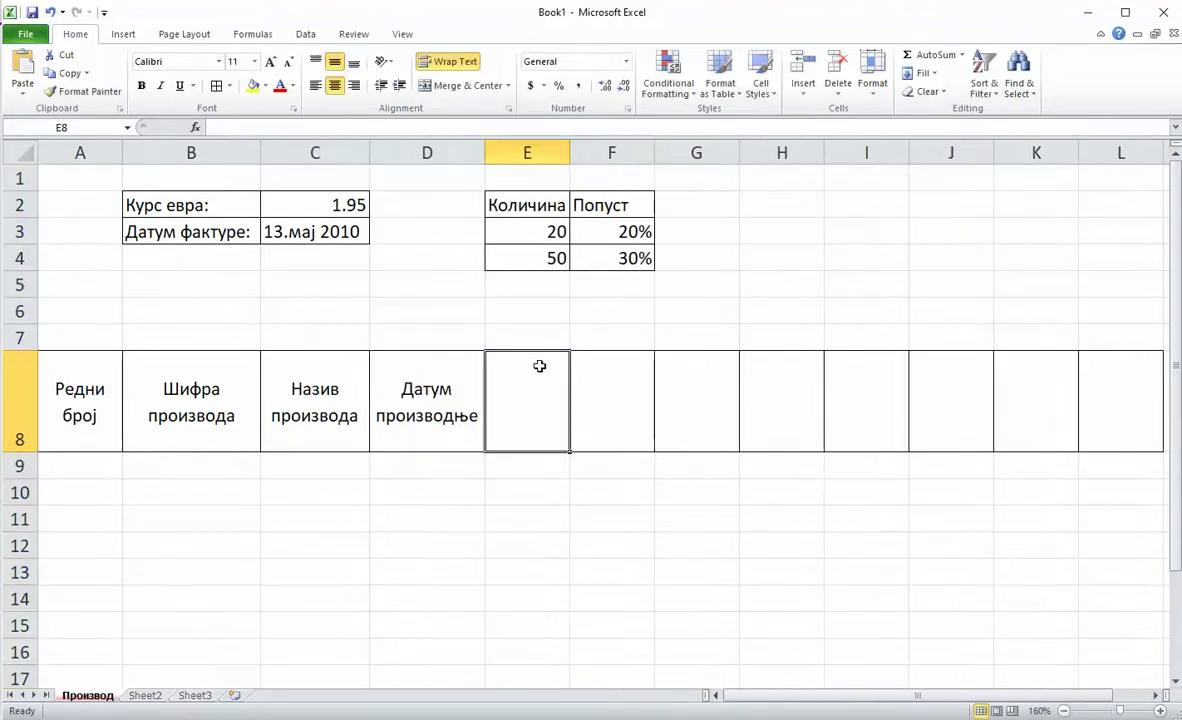
# Step: Widen column E slightly and enter the header "Старост производа" in E8
pyautogui.moveTo(570, 152); pyautogui.dragTo(591, 152)
pyautogui.write('Ста')
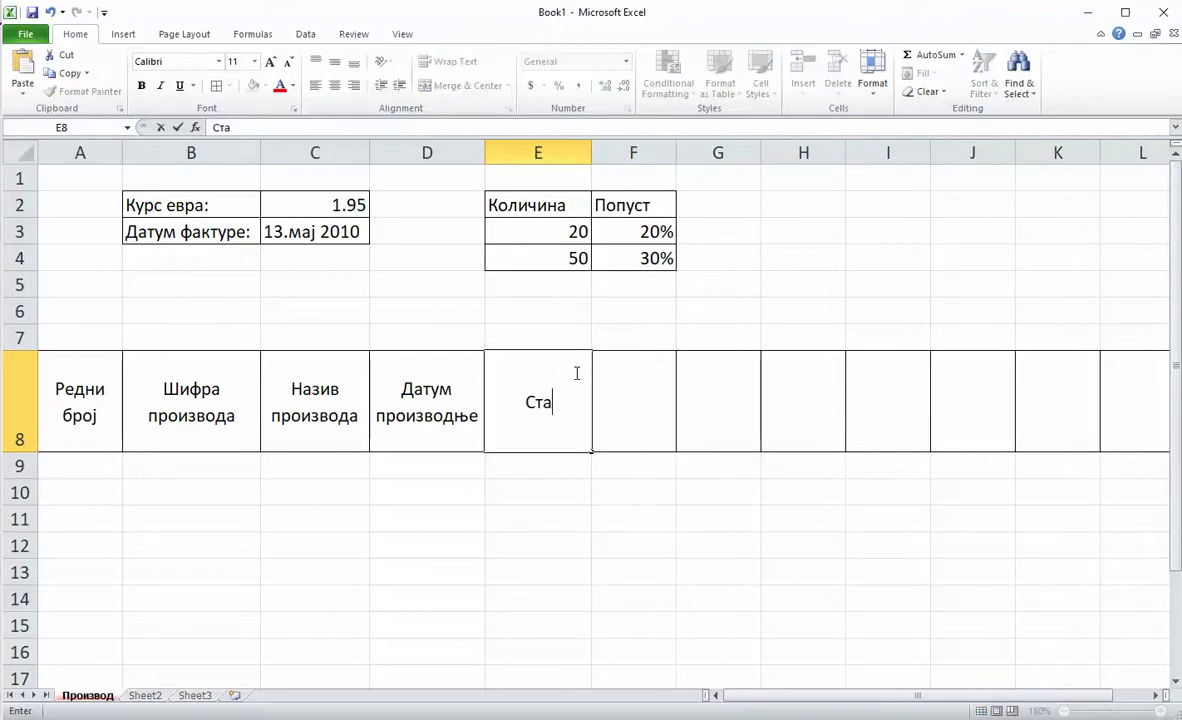
pyautogui.write('рост по')
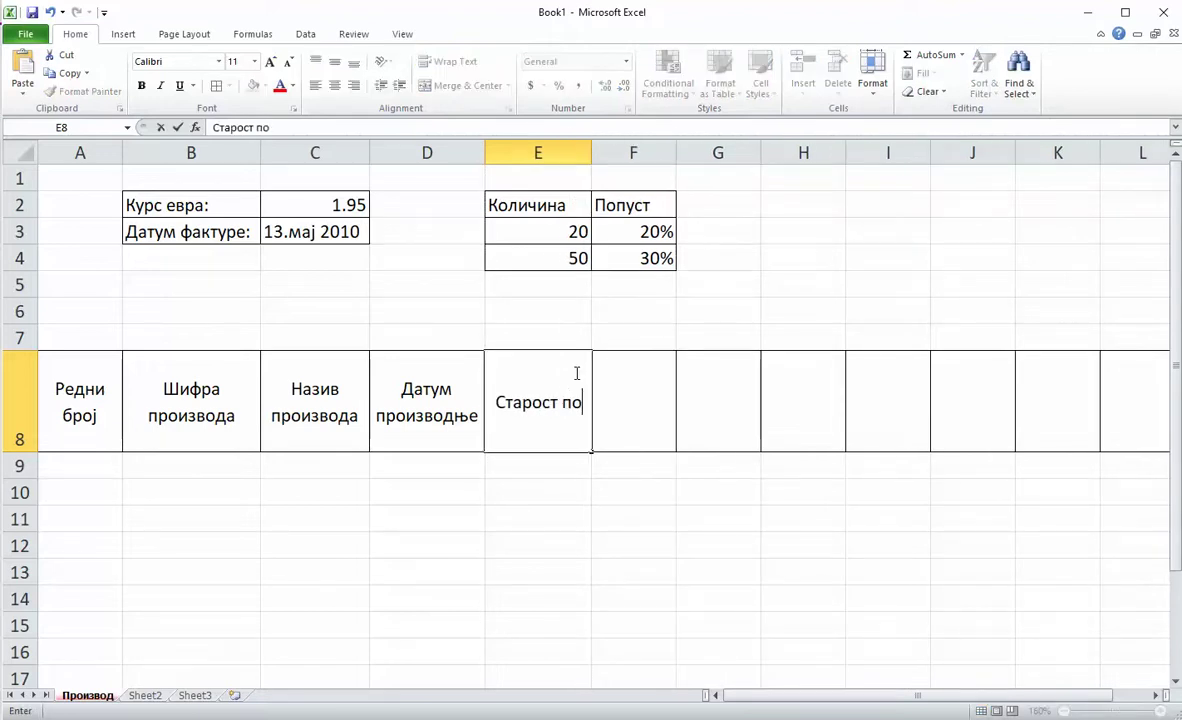
pyautogui.press('BackSpace')
pyautogui.write('роизвода')
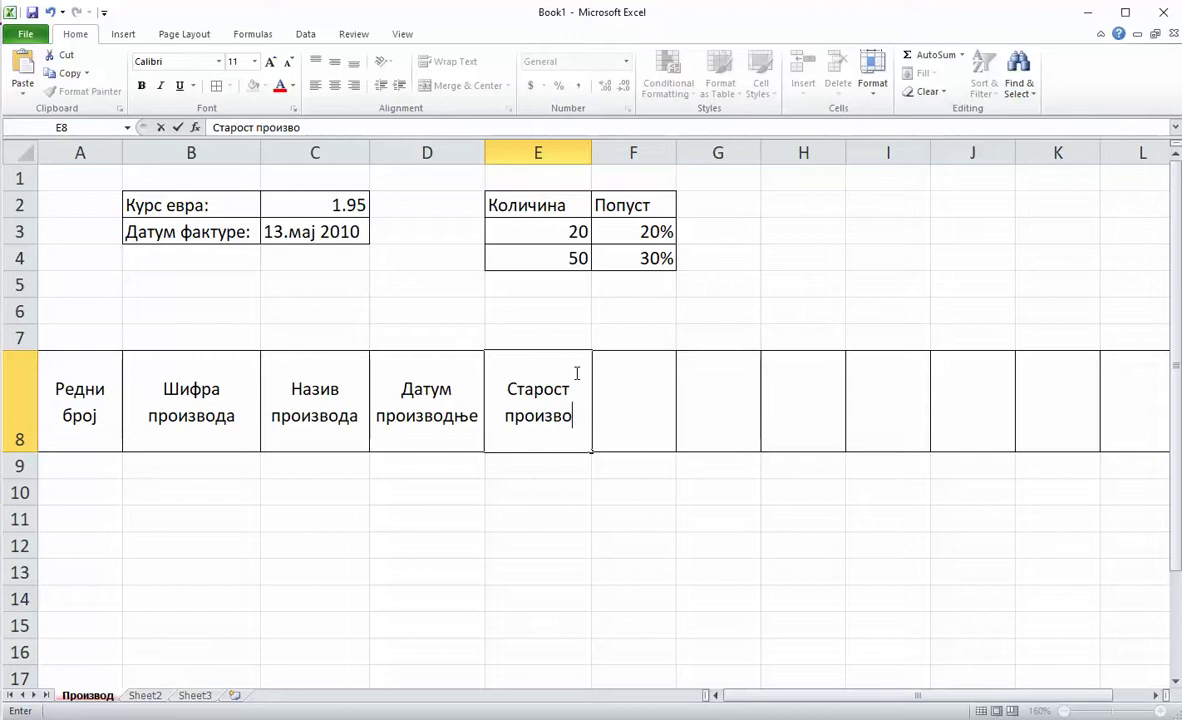
pyautogui.press('Return')
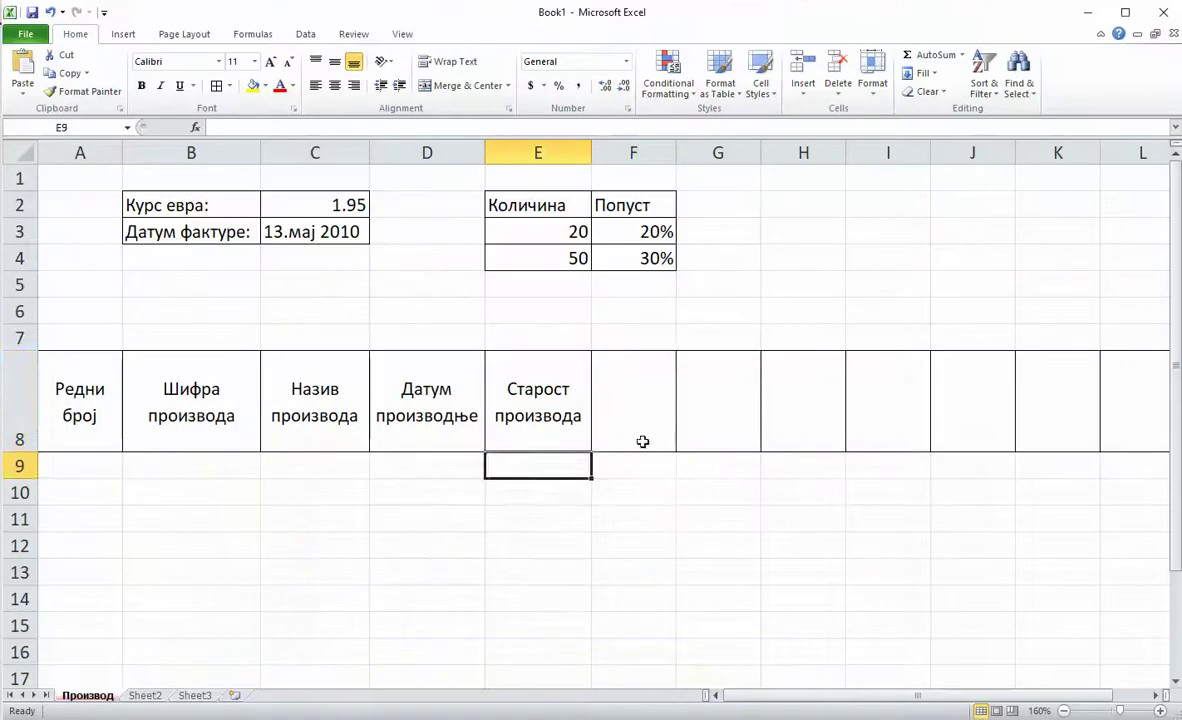
# Step: Enter the header "Количина" in F8
pyautogui.click(648, 409)
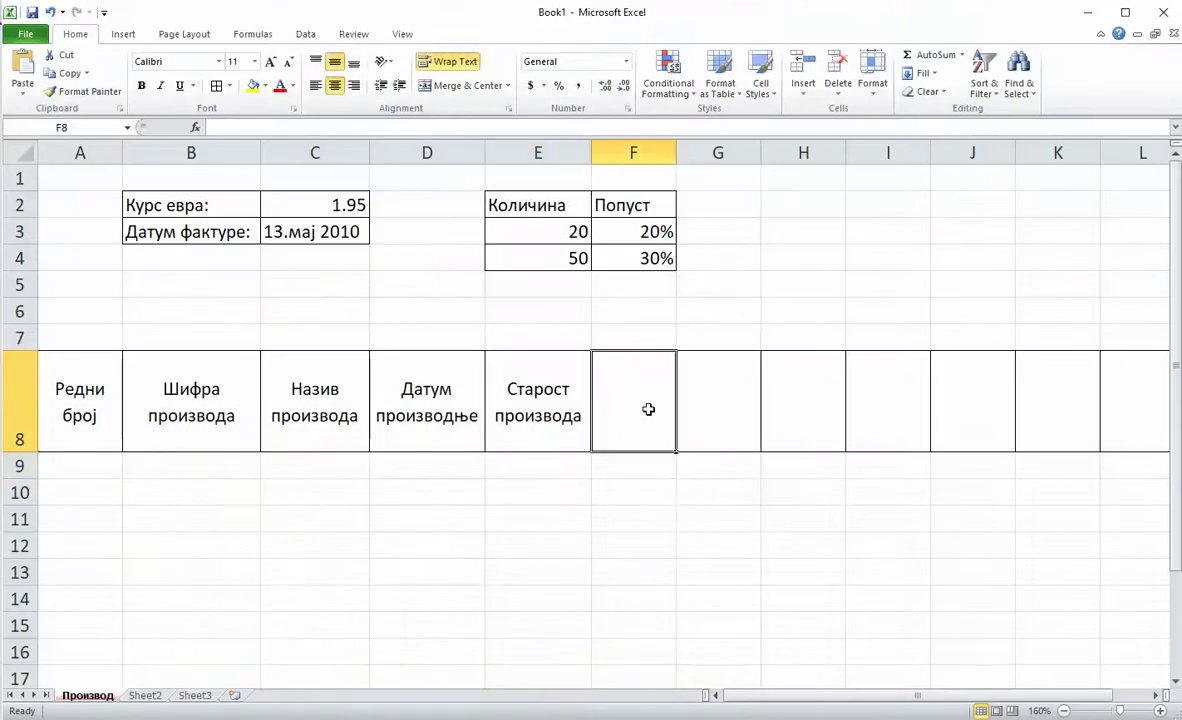
pyautogui.write('Количина')
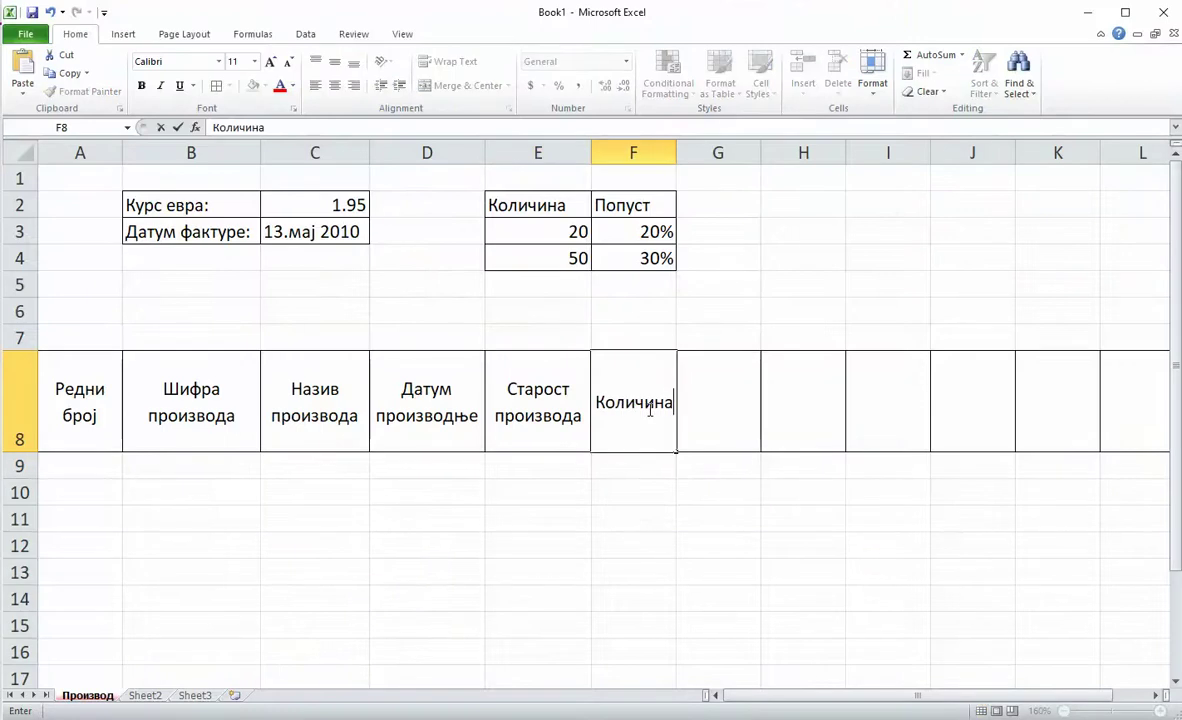
pyautogui.press('Return')
# Step: Enter the header "Цијена без попуста" in G8 and widen column G so it wraps onto two lines
pyautogui.click(707, 387)
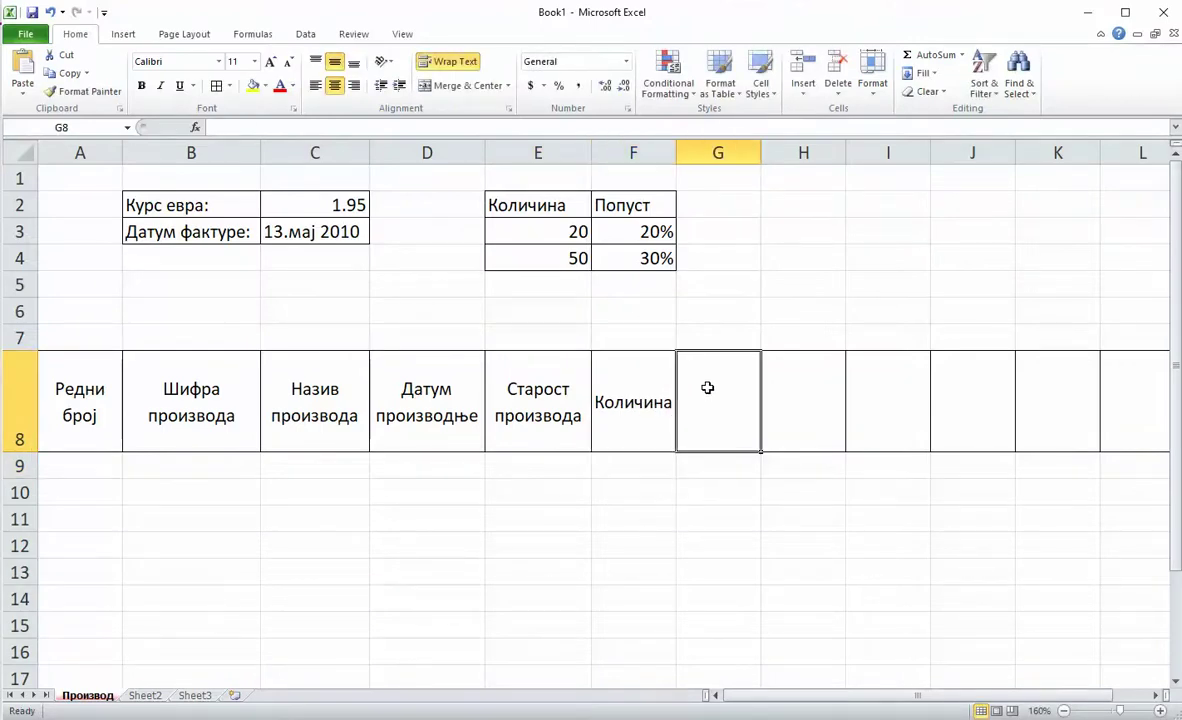
pyautogui.write('Цијена')
pyautogui.press('BackSpace')
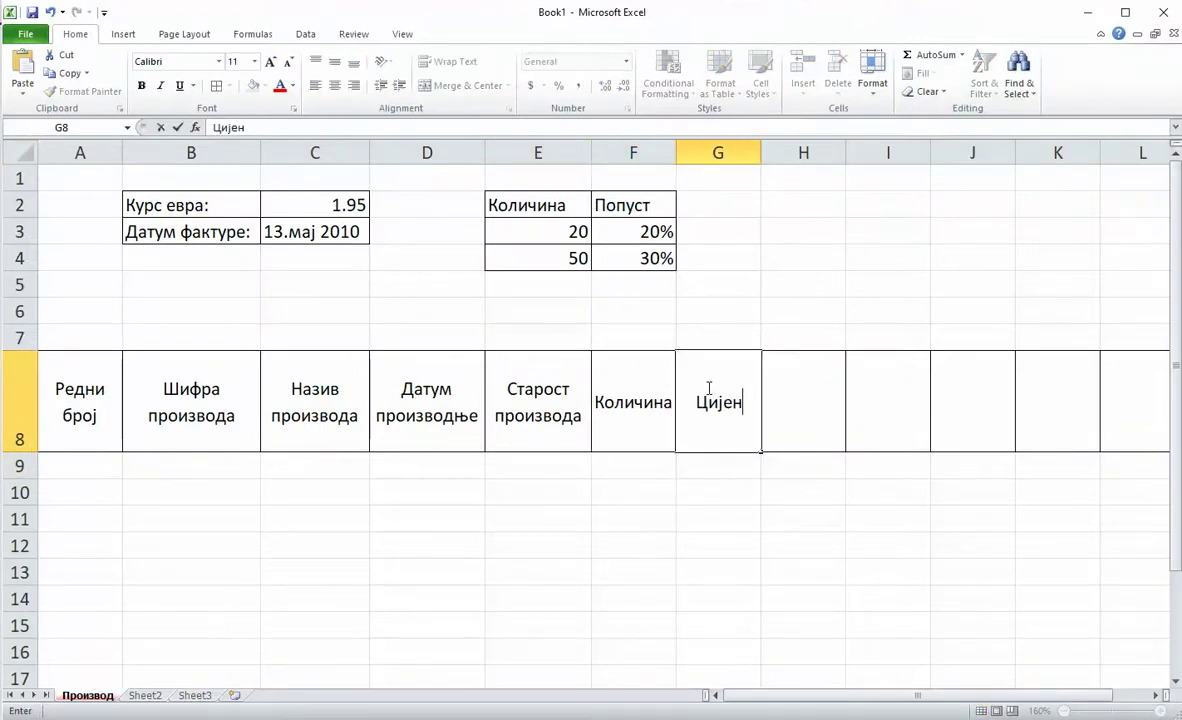
pyautogui.write('а без попу')
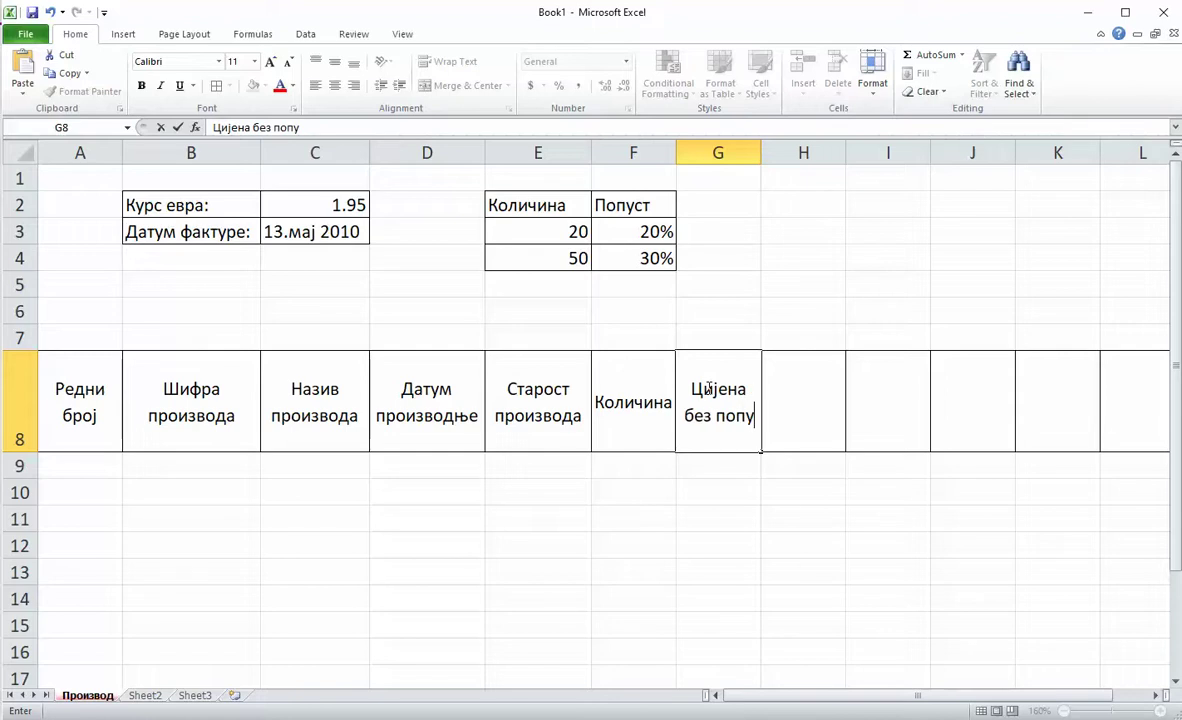
pyautogui.write('ста')
pyautogui.press('Return')
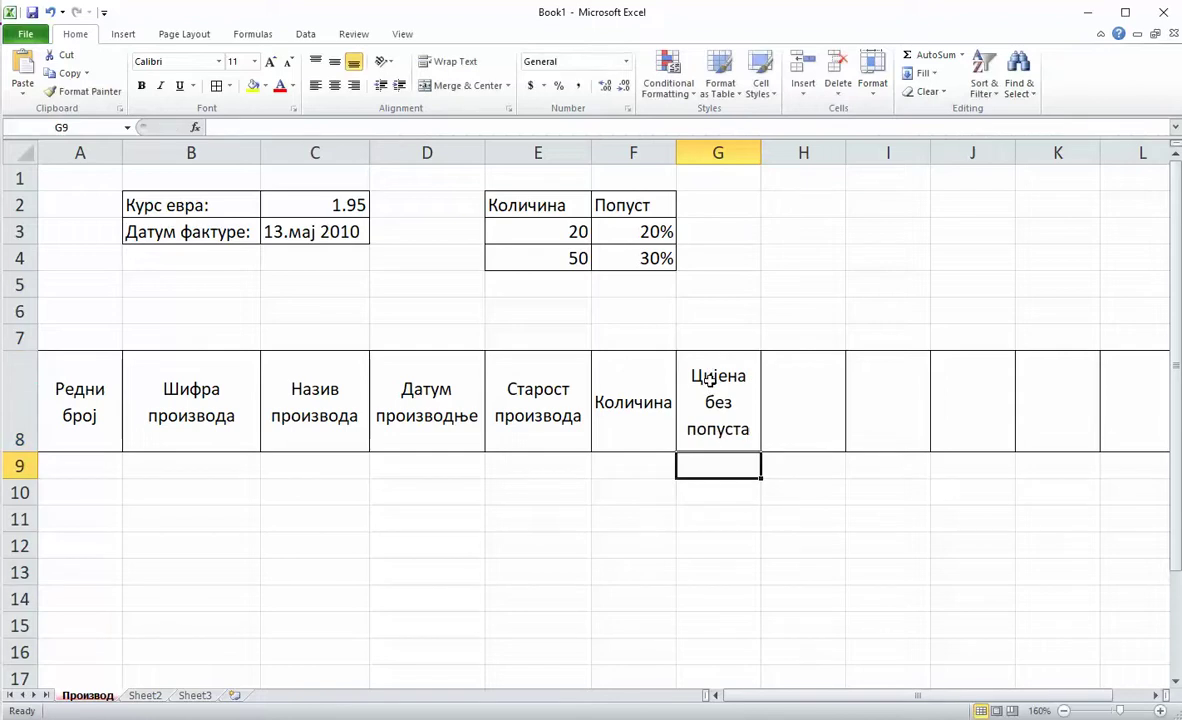
pyautogui.moveTo(761, 154); pyautogui.dragTo(778, 154)
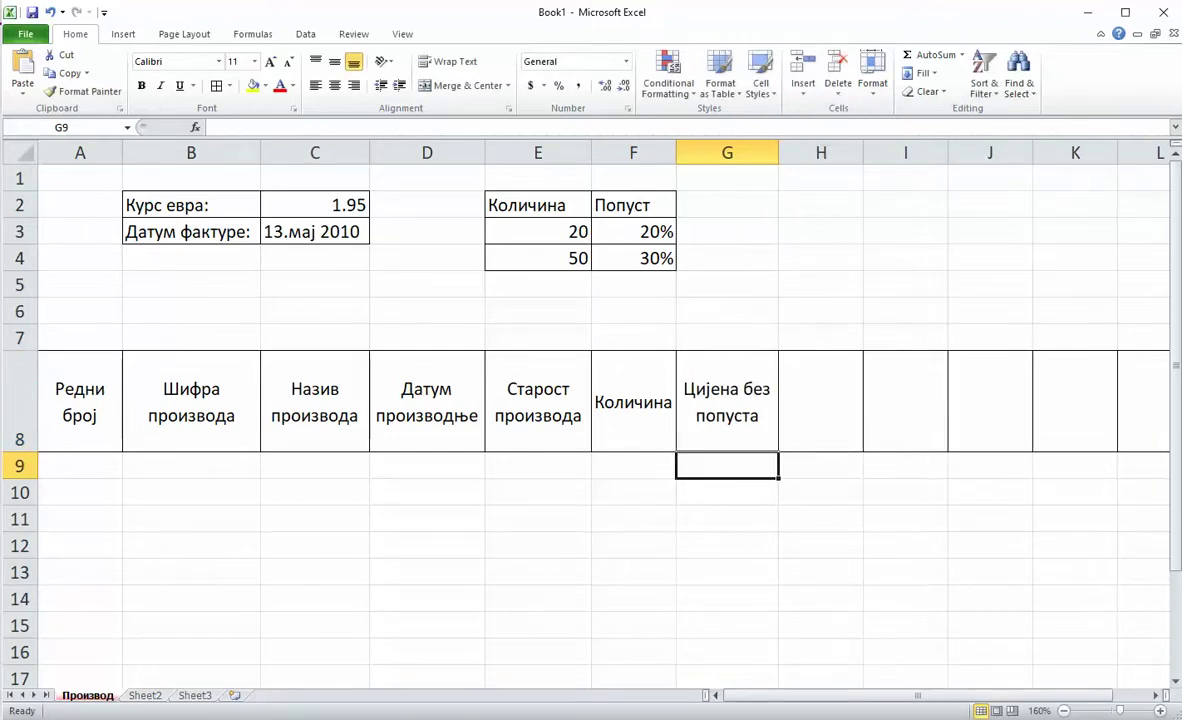
# Step: Check the remaining column headers in the Word exercise sheet, and enter "Попуст" in H8 and "Цијена са попустом" in I8
pyautogui.hotkey('alt', 'Tab')
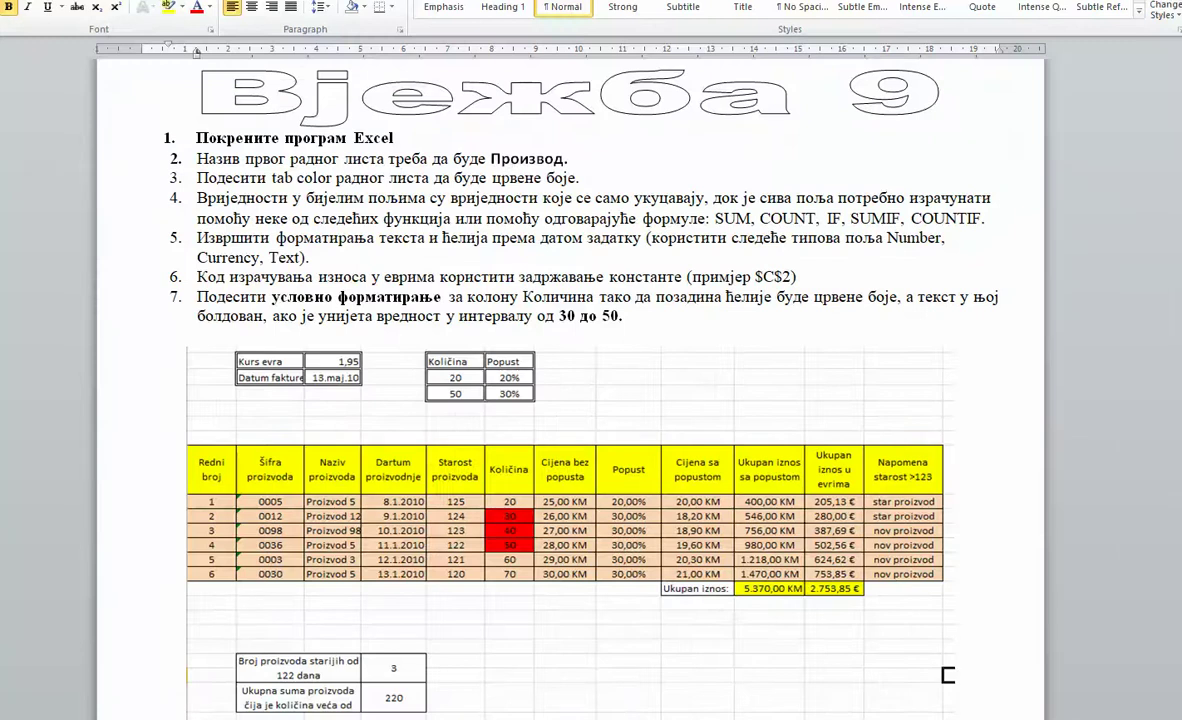
pyautogui.hotkey('alt', 'Tab')
pyautogui.click(814, 427)
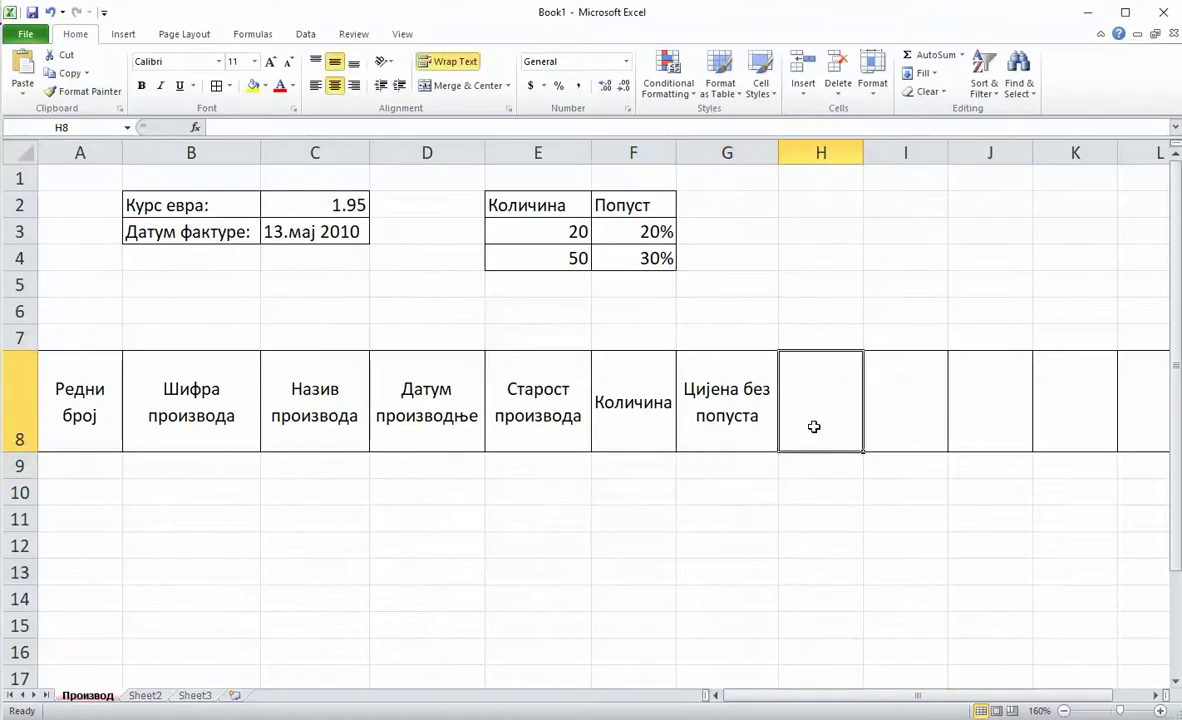
pyautogui.write('Попуст')
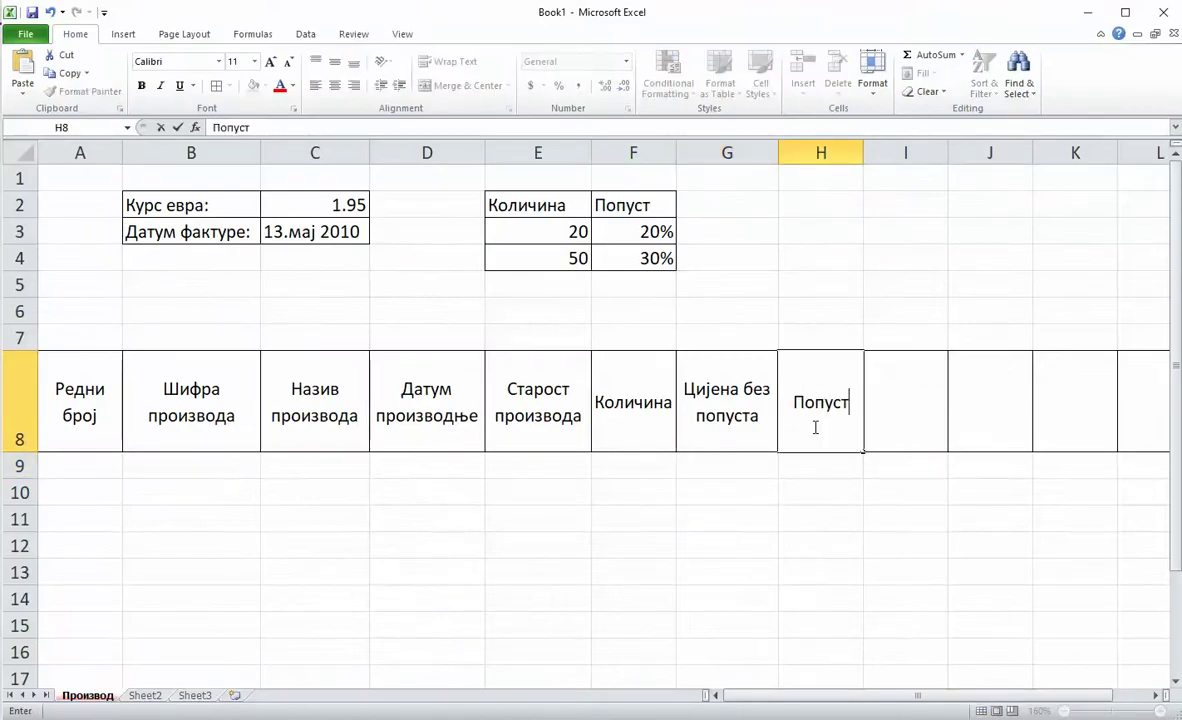
pyautogui.press('Tab')
pyautogui.write('Цијен')
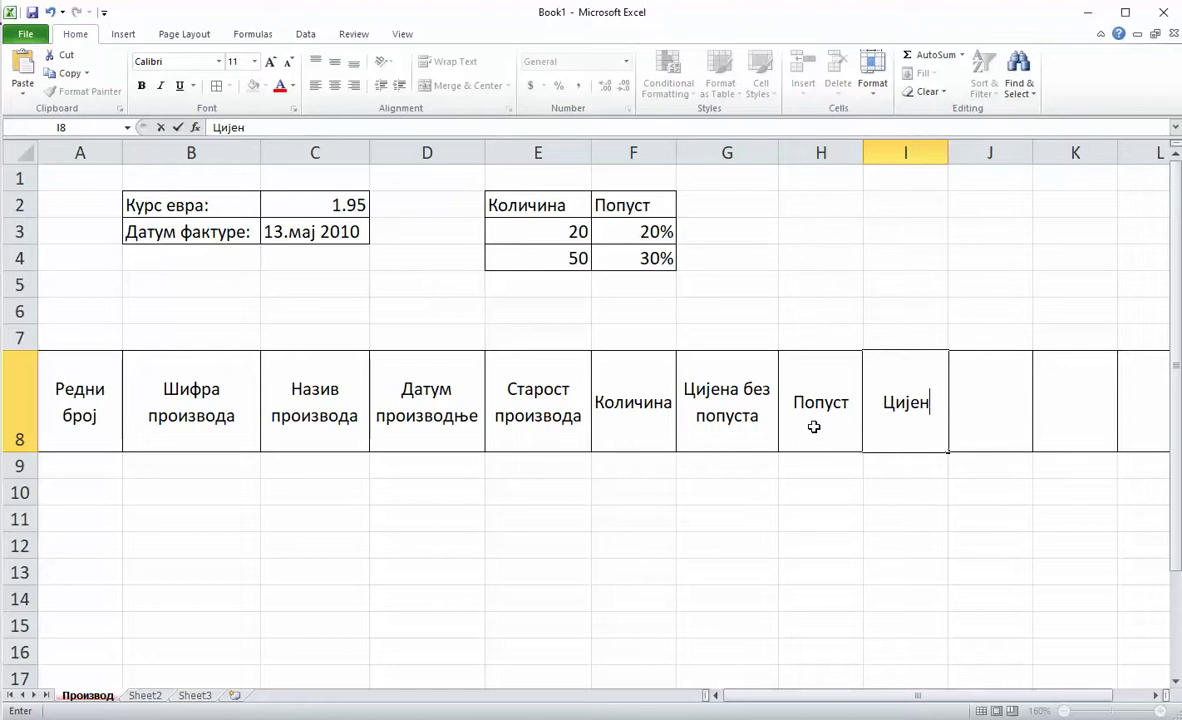
pyautogui.write('а са попус')
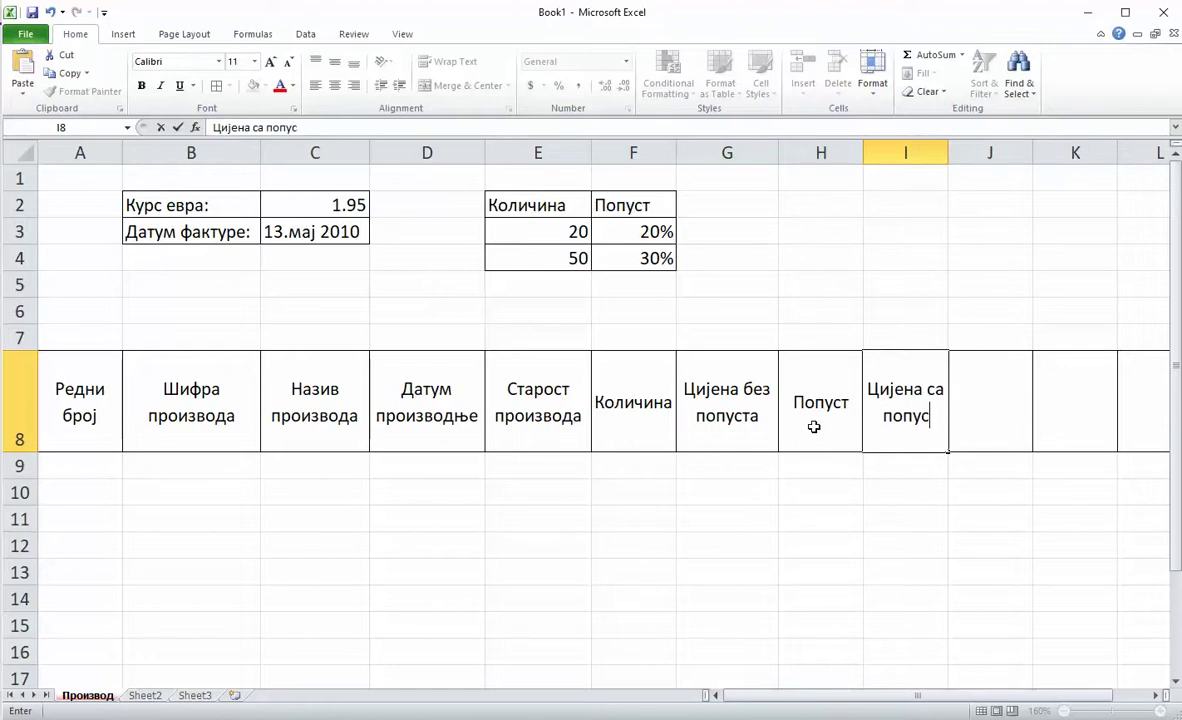
pyautogui.write('том')
pyautogui.press('Return')
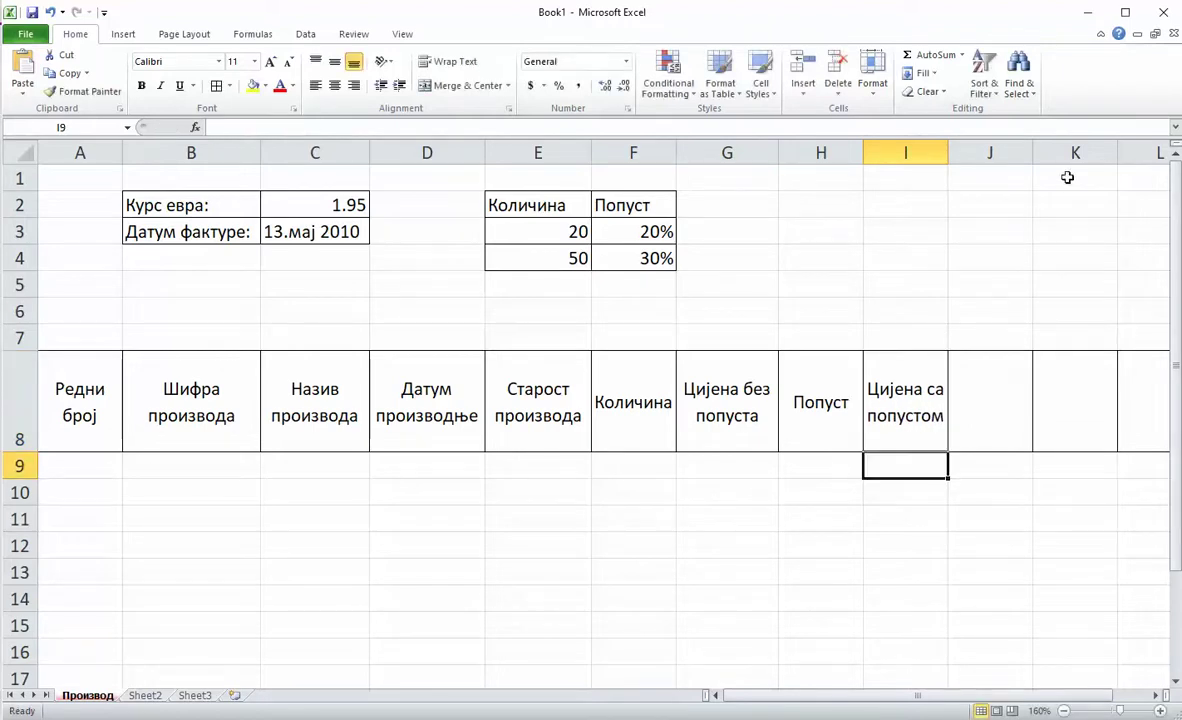
# Step: Widen columns I and J and enter the header "Укупан износ са попустом" in J8
pyautogui.moveTo(948, 152); pyautogui.dragTo(965, 152)
pyautogui.keyDown('ctrl'); pyautogui.scroll(-2, 752, 280); pyautogui.keyUp('ctrl')
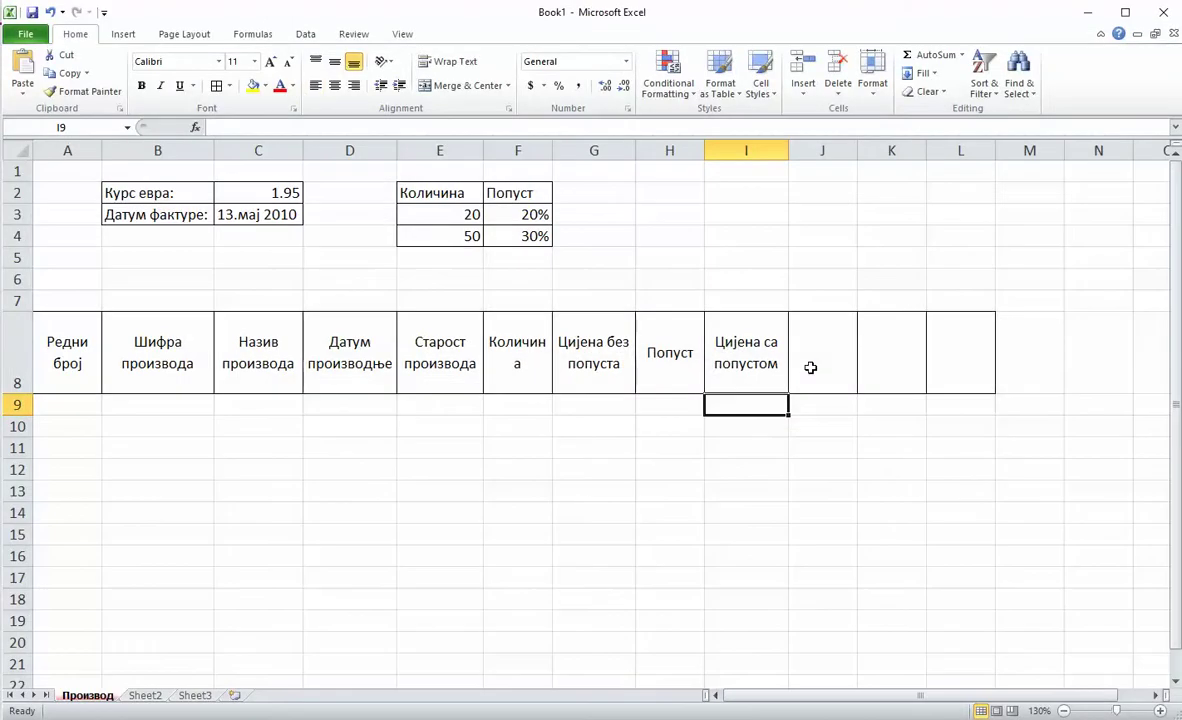
pyautogui.click(826, 361)
pyautogui.write('У')
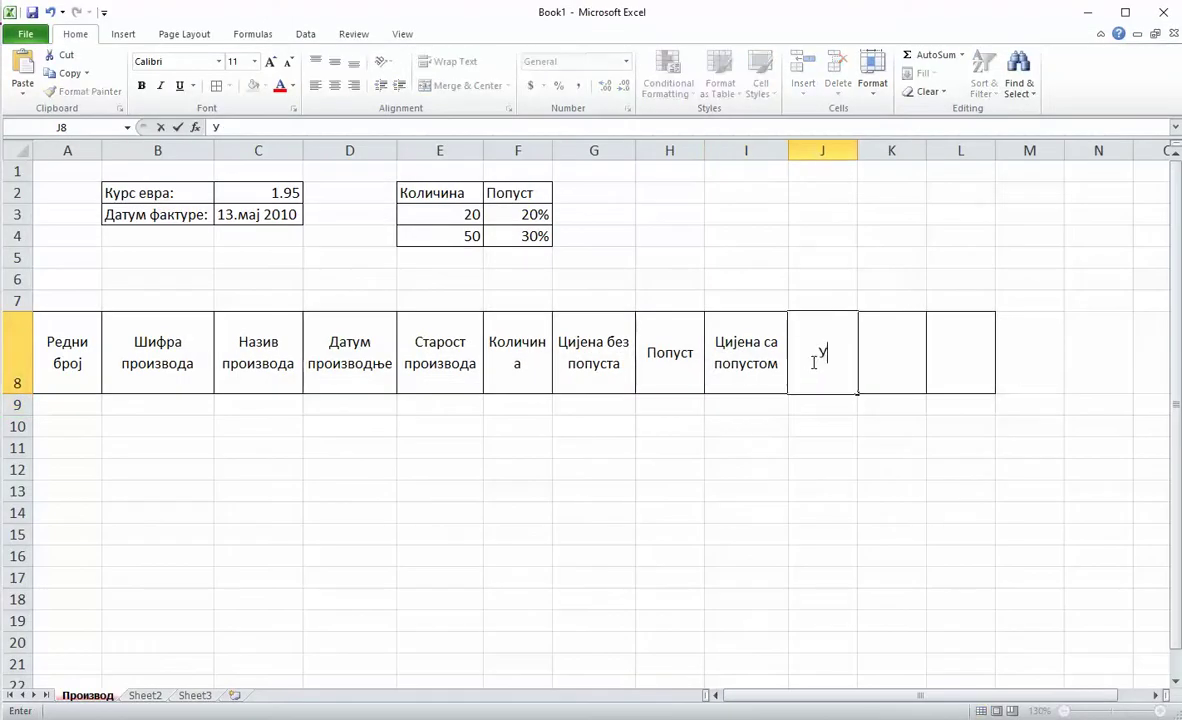
pyautogui.write('куи')
pyautogui.write('упан изн')
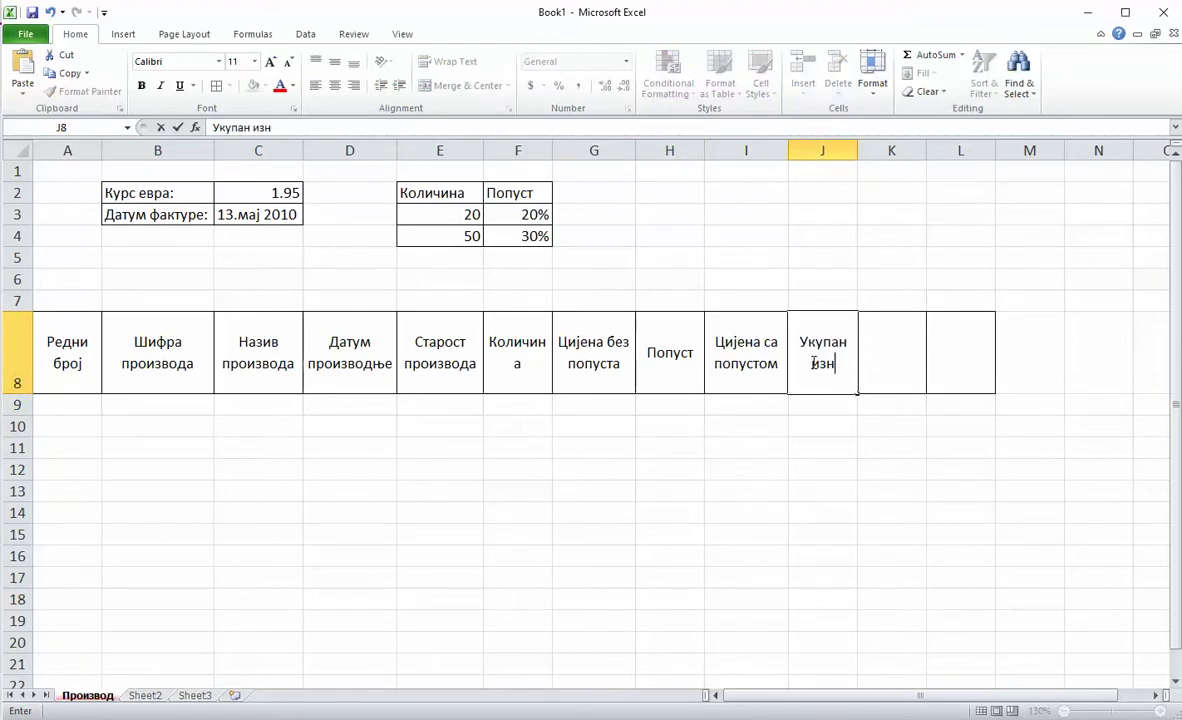
pyautogui.write('ос са поп')
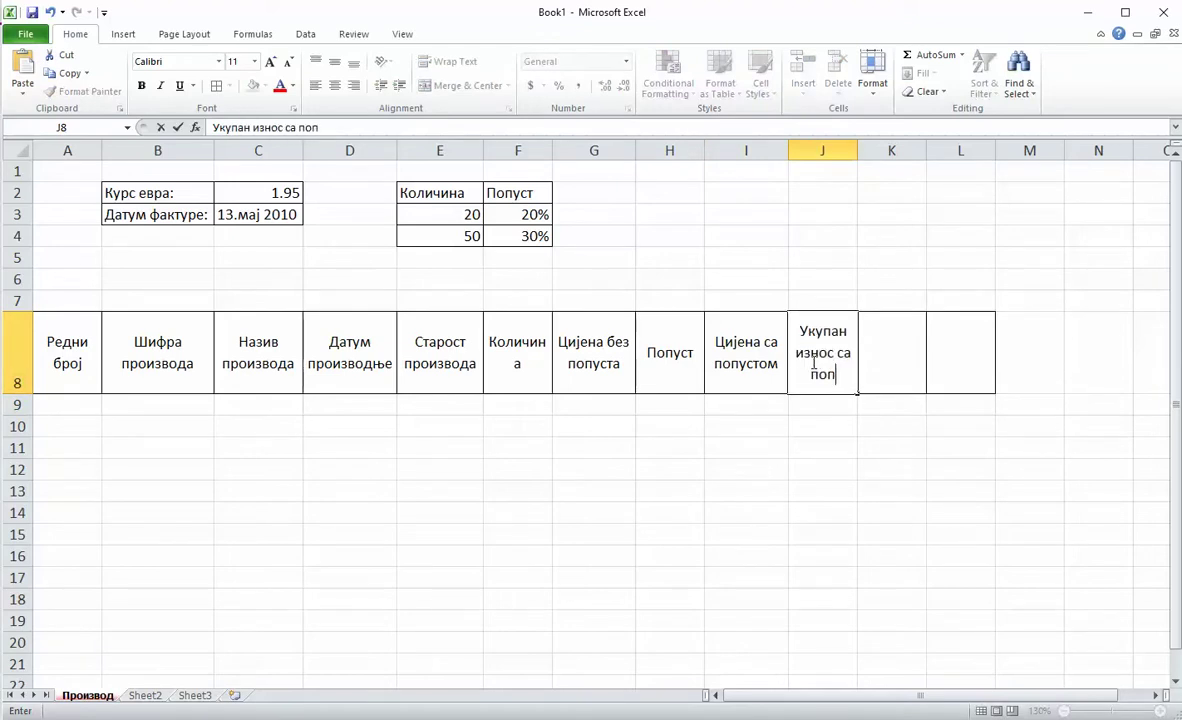
pyautogui.write('устом')
pyautogui.press('Return')
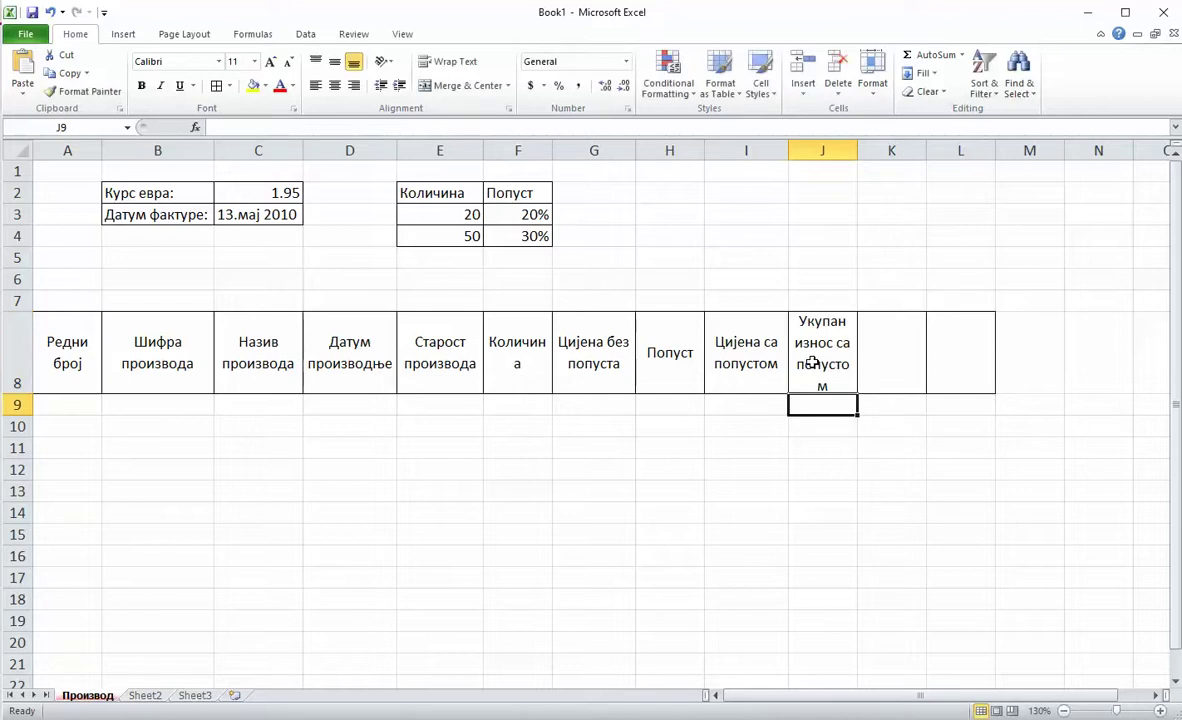
pyautogui.moveTo(857, 157); pyautogui.dragTo(878, 157)
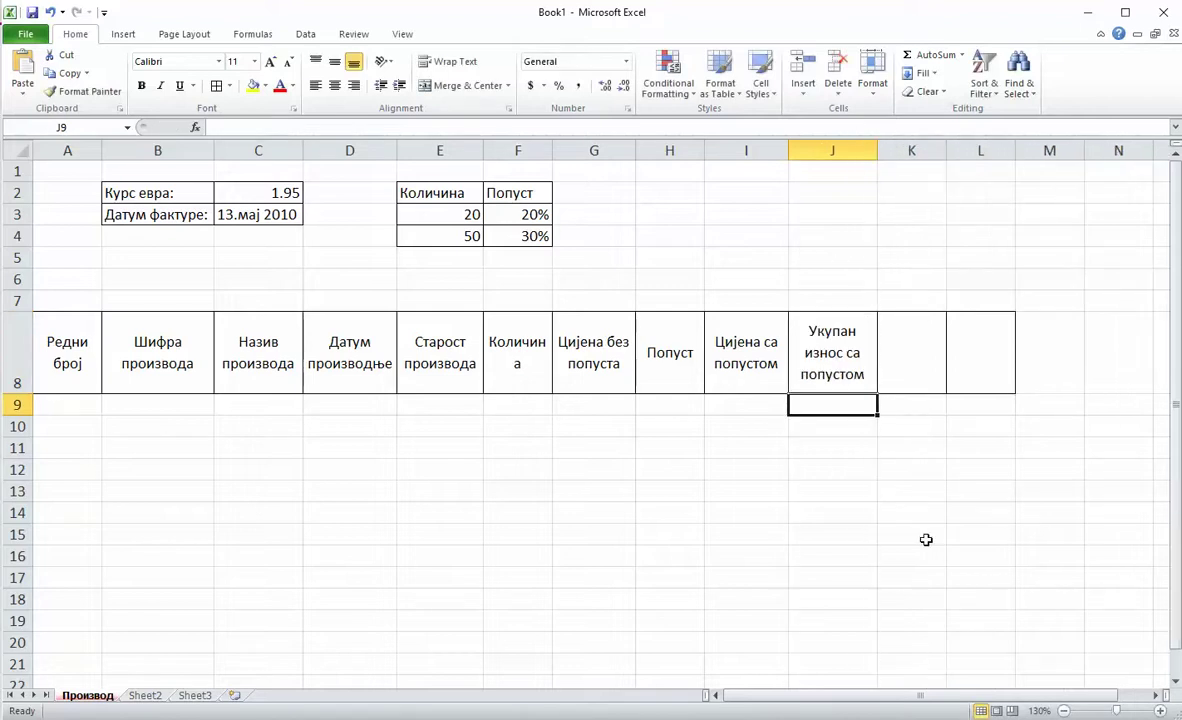
# Step: Check the next column header in the Word exercise sheet and enter "Укупан износ у еврима" in K8
pyautogui.hotkey('alt', 'Tab')
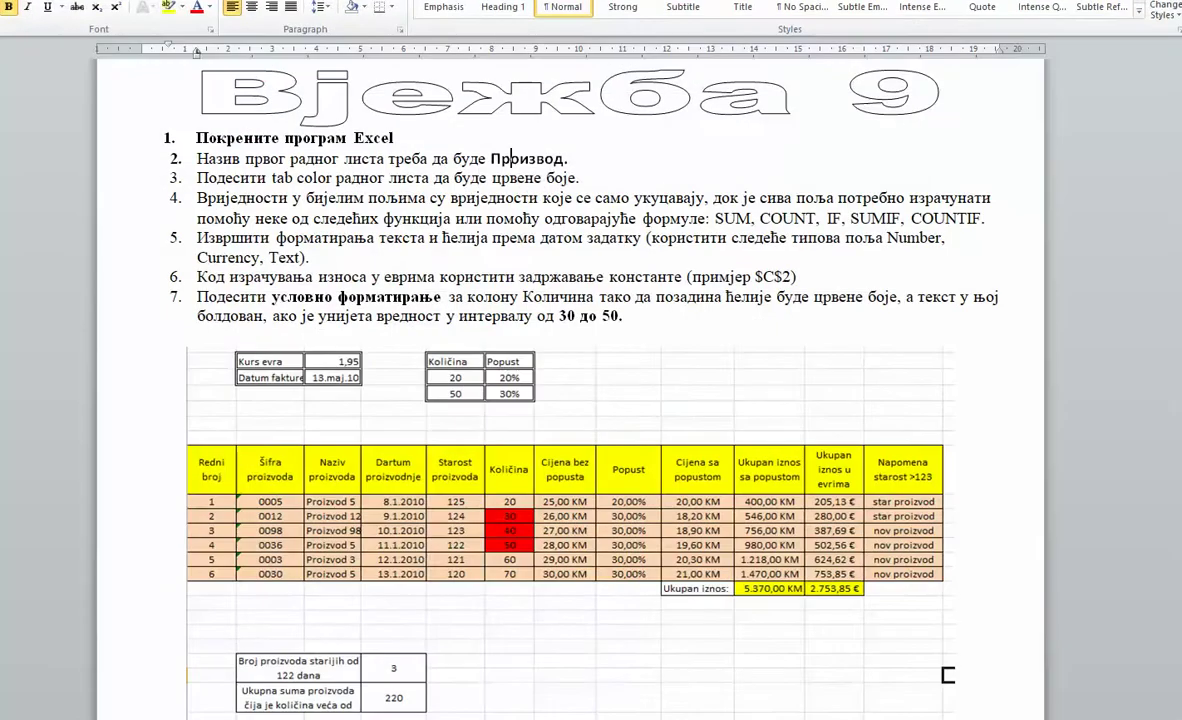
pyautogui.hotkey('alt', 'Tab')
pyautogui.click(916, 351)
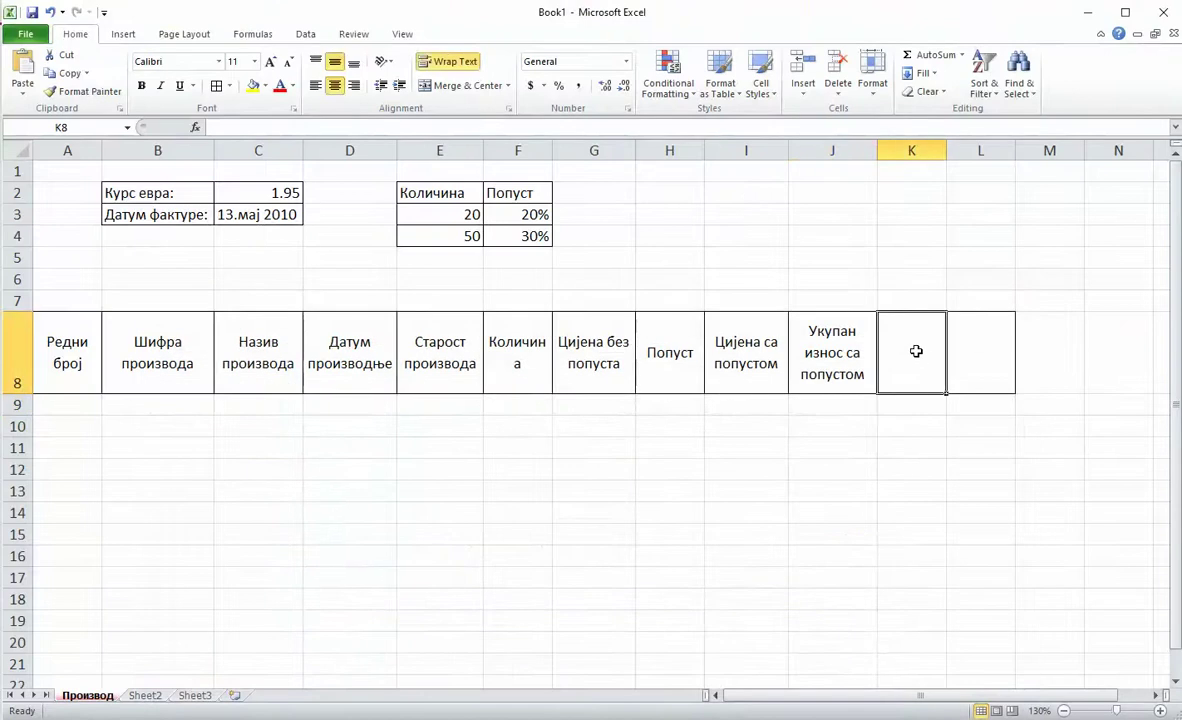
pyautogui.write('Укупан и')
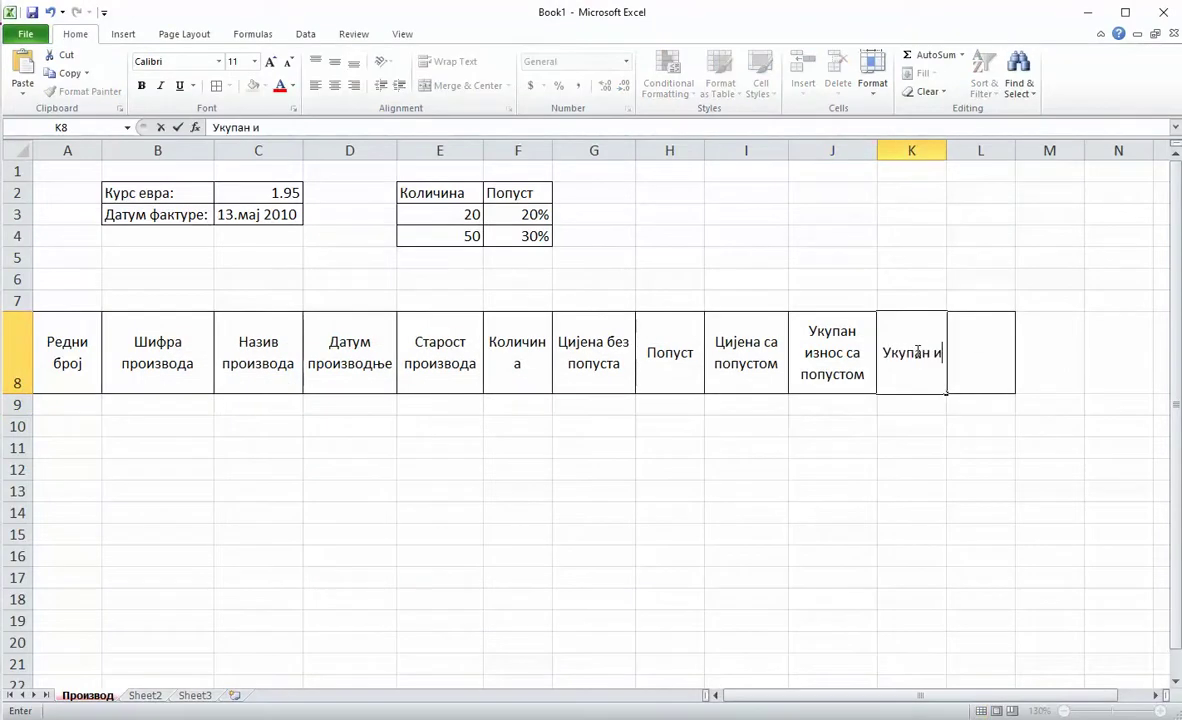
pyautogui.write('знос у еврим')
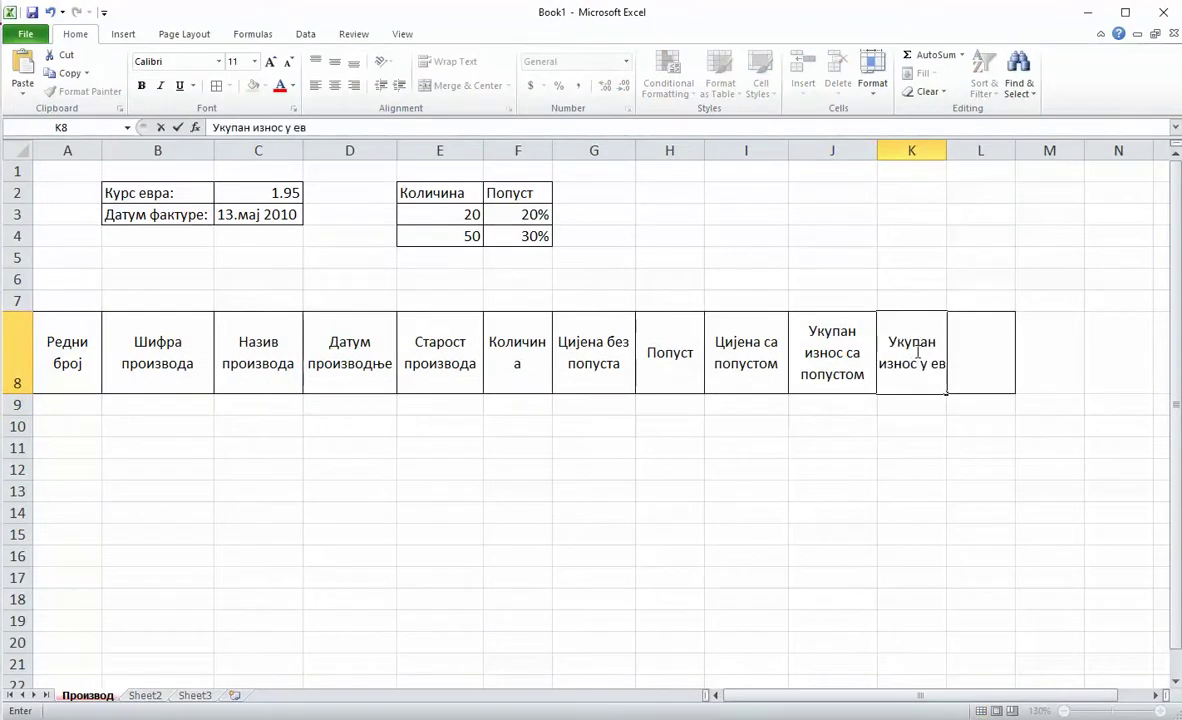
pyautogui.write('а')
pyautogui.press('Return')
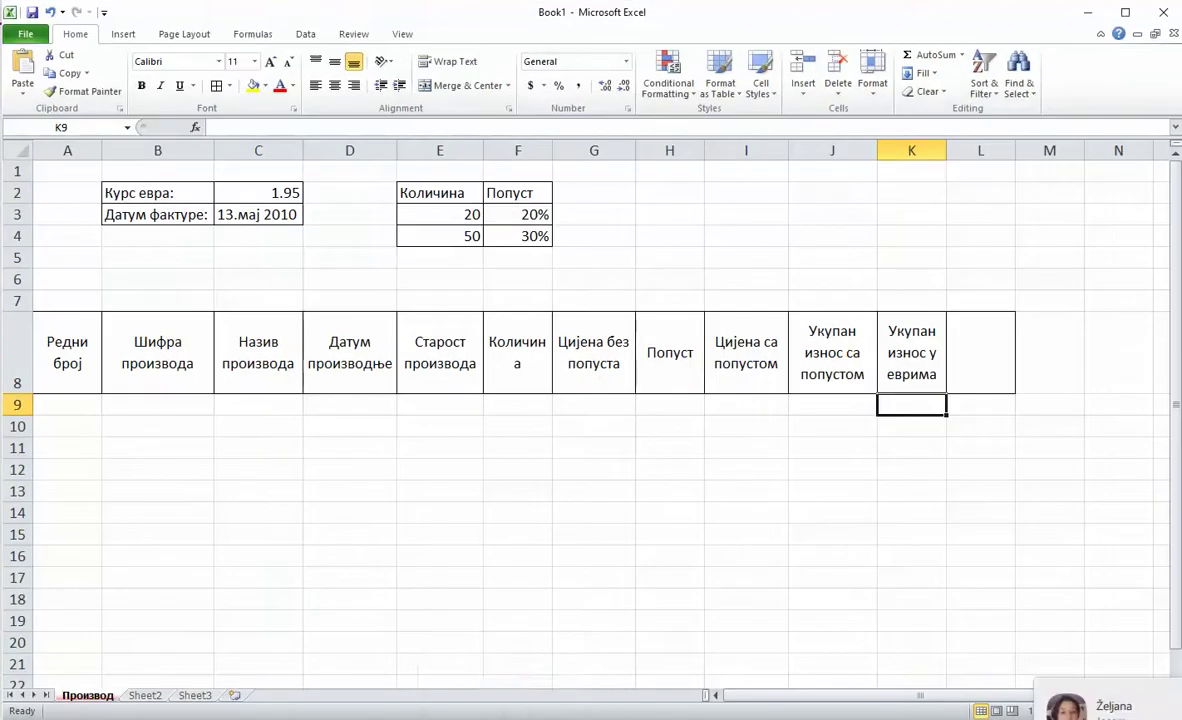
# Step: Check the last header in the Word exercise sheet, then widen column L and enter "Напомена (старос веће од 123)" in L8
pyautogui.click(500, 680)
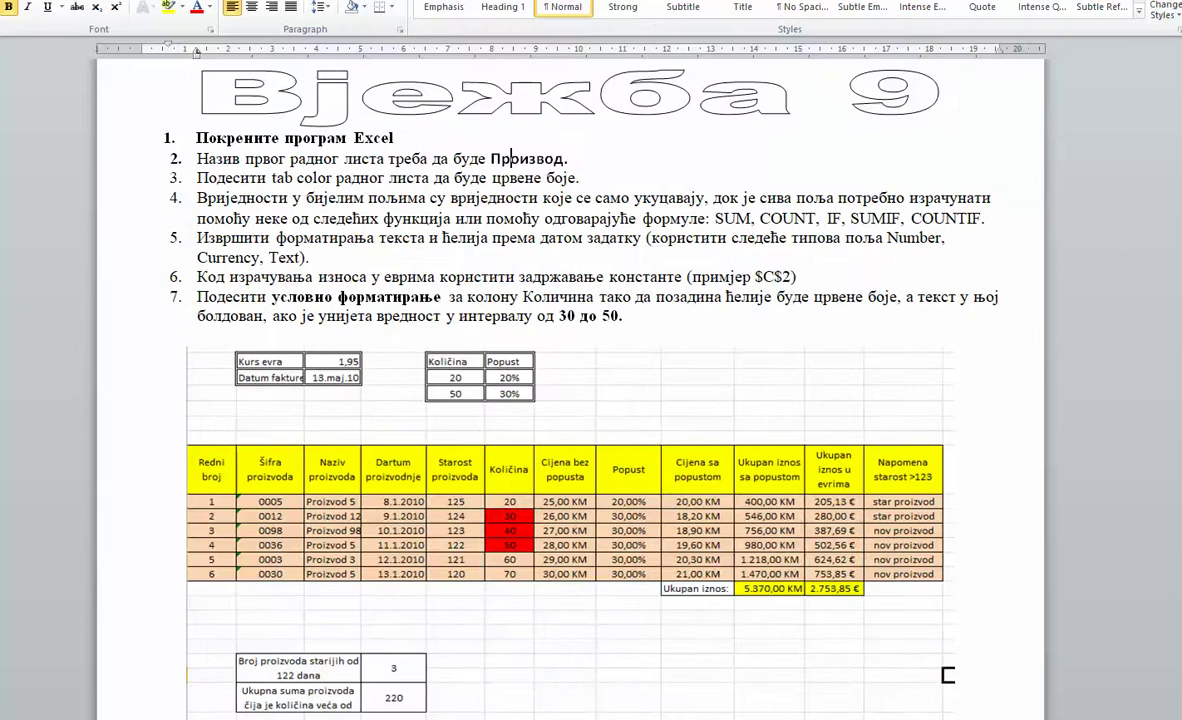
pyautogui.hotkey('alt', 'Tab')
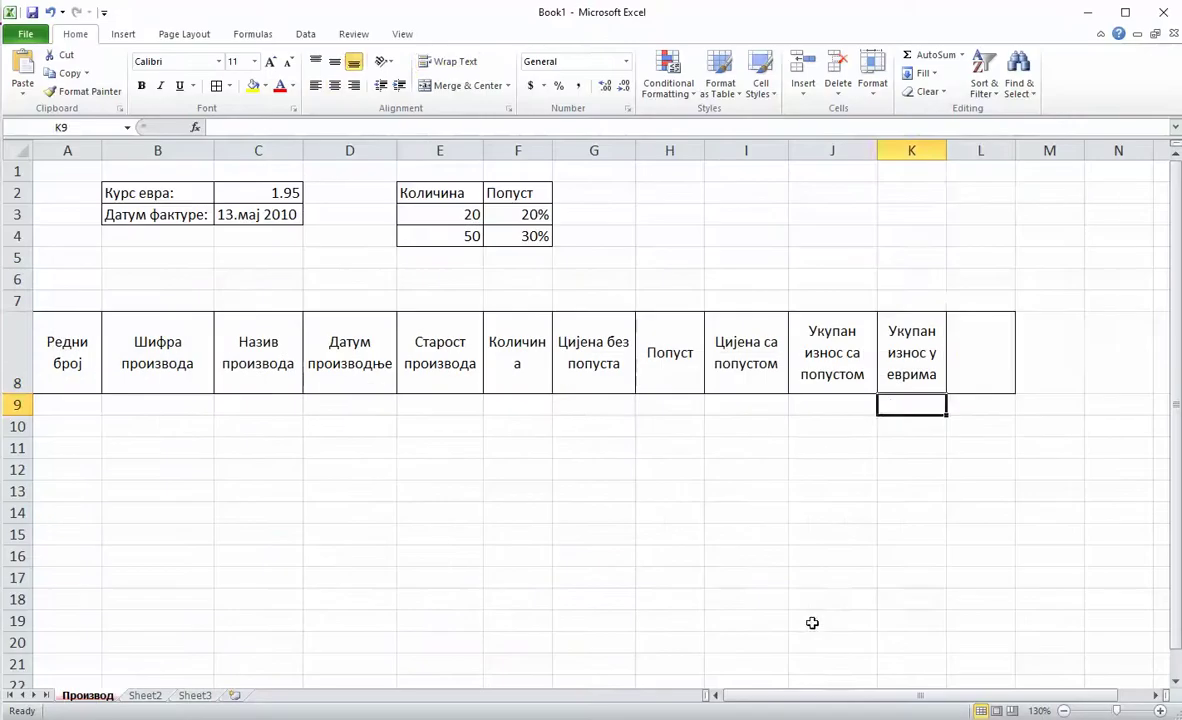
pyautogui.click(963, 363)
pyautogui.moveTo(1013, 150); pyautogui.dragTo(1043, 150)
pyautogui.write('Напо')
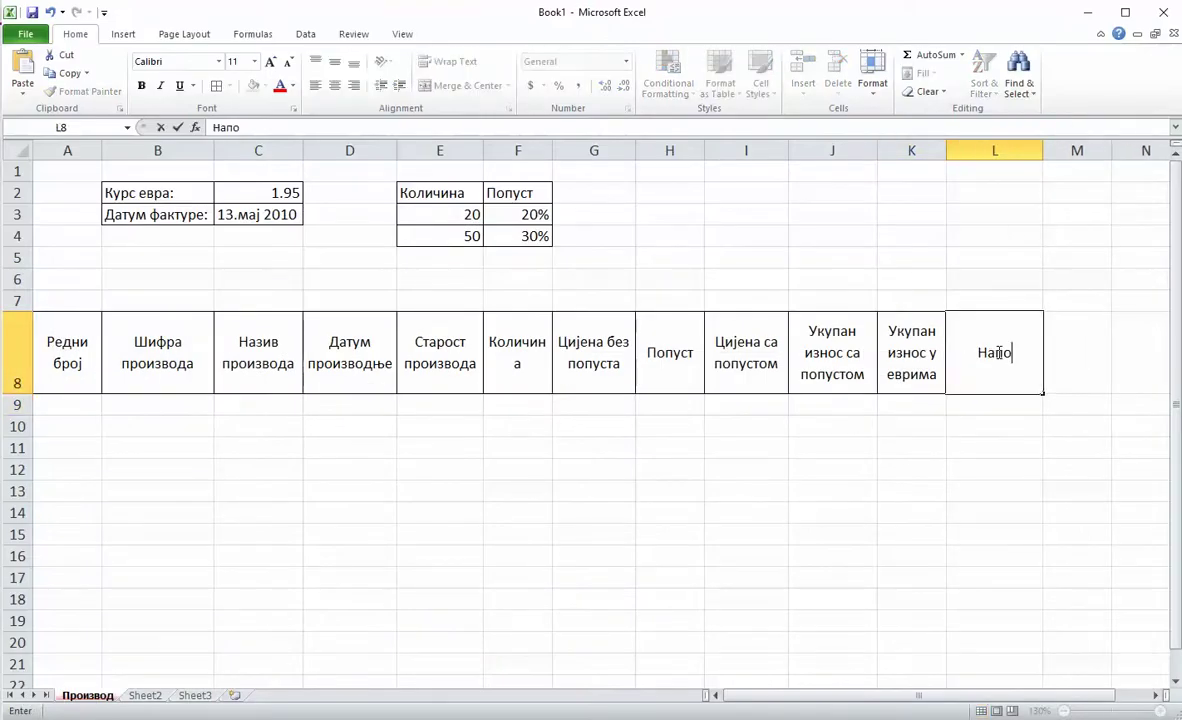
pyautogui.write('мена ()')
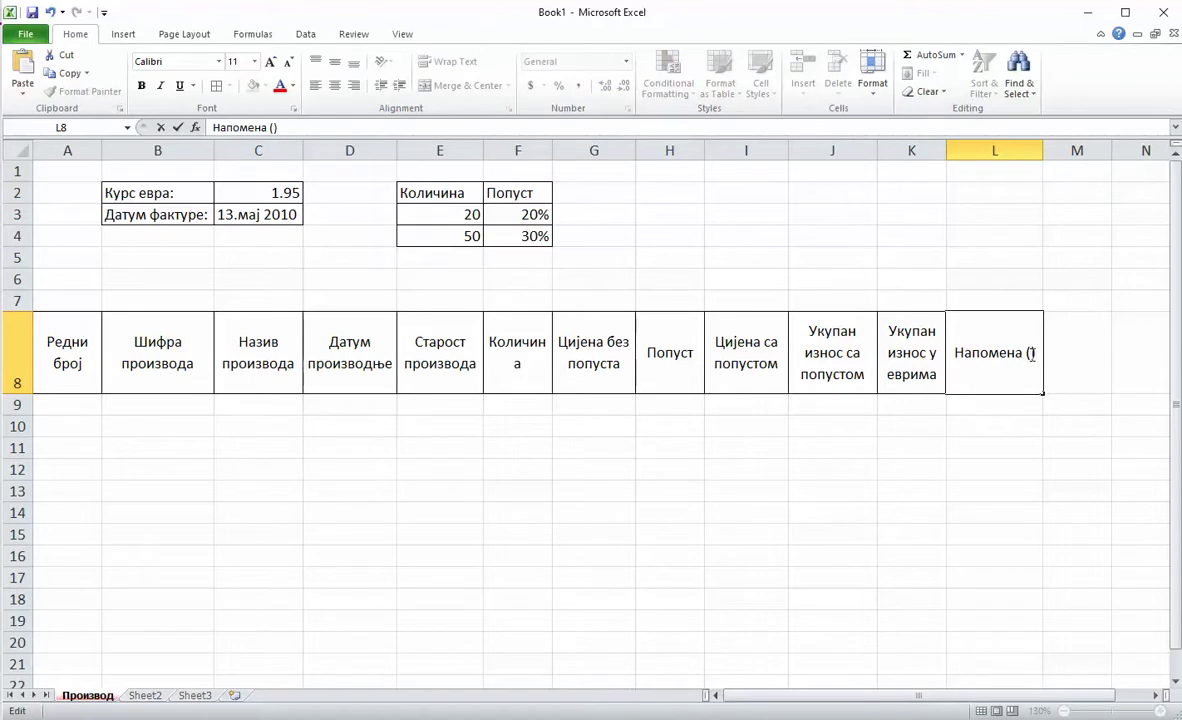
pyautogui.write('старос')
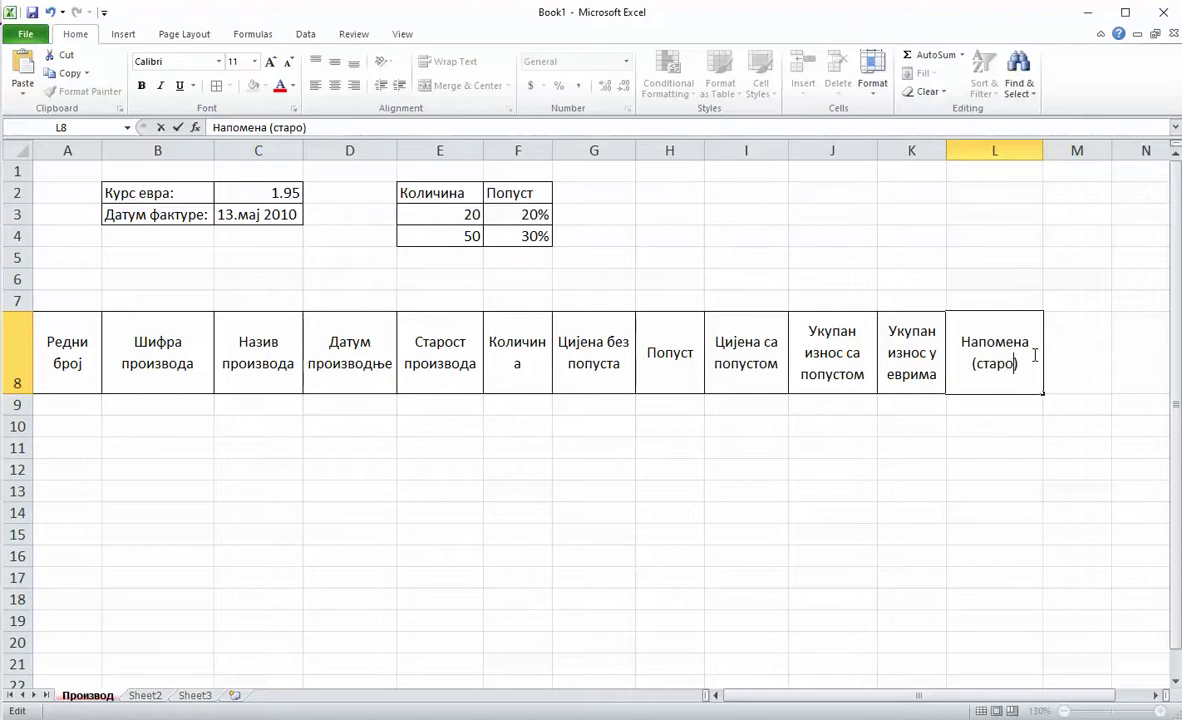
pyautogui.write(' веће')
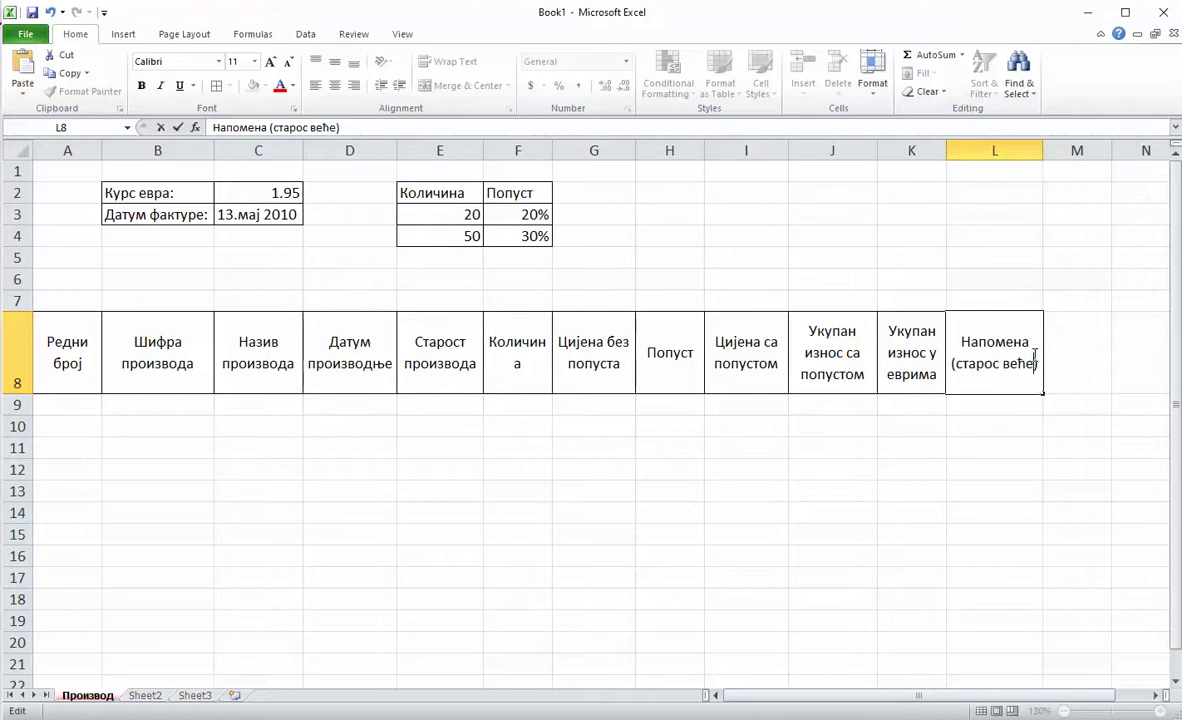
pyautogui.write(' од 123')
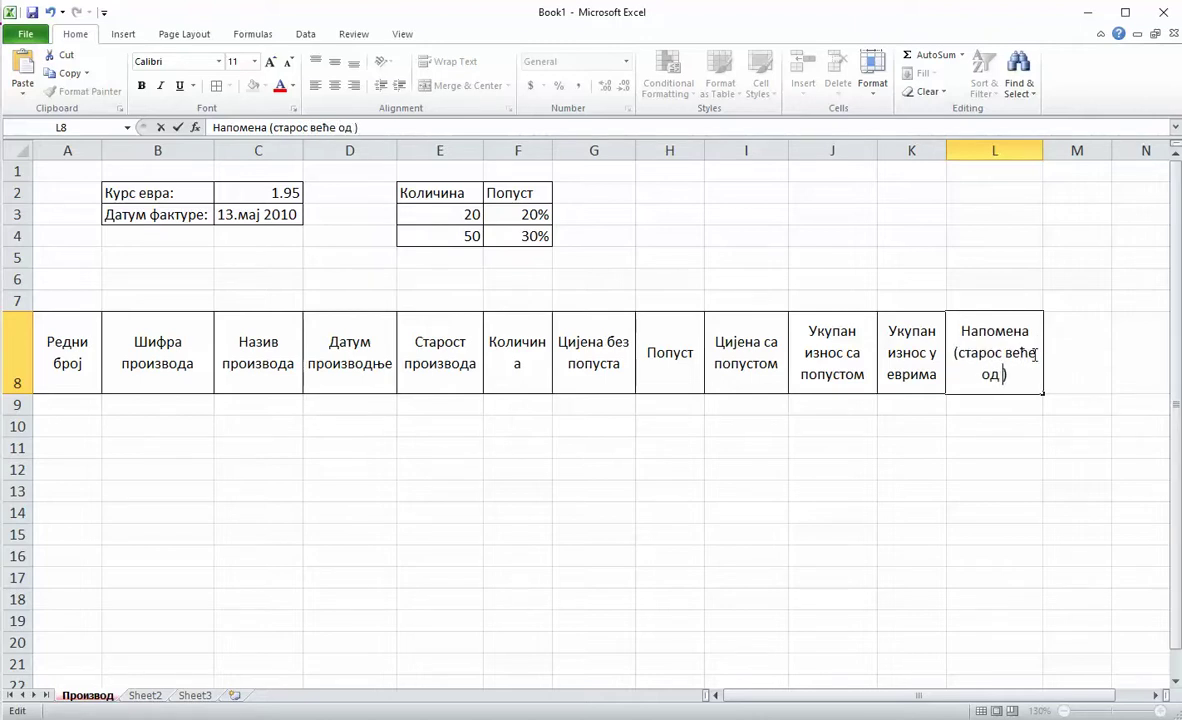
pyautogui.press('Return')
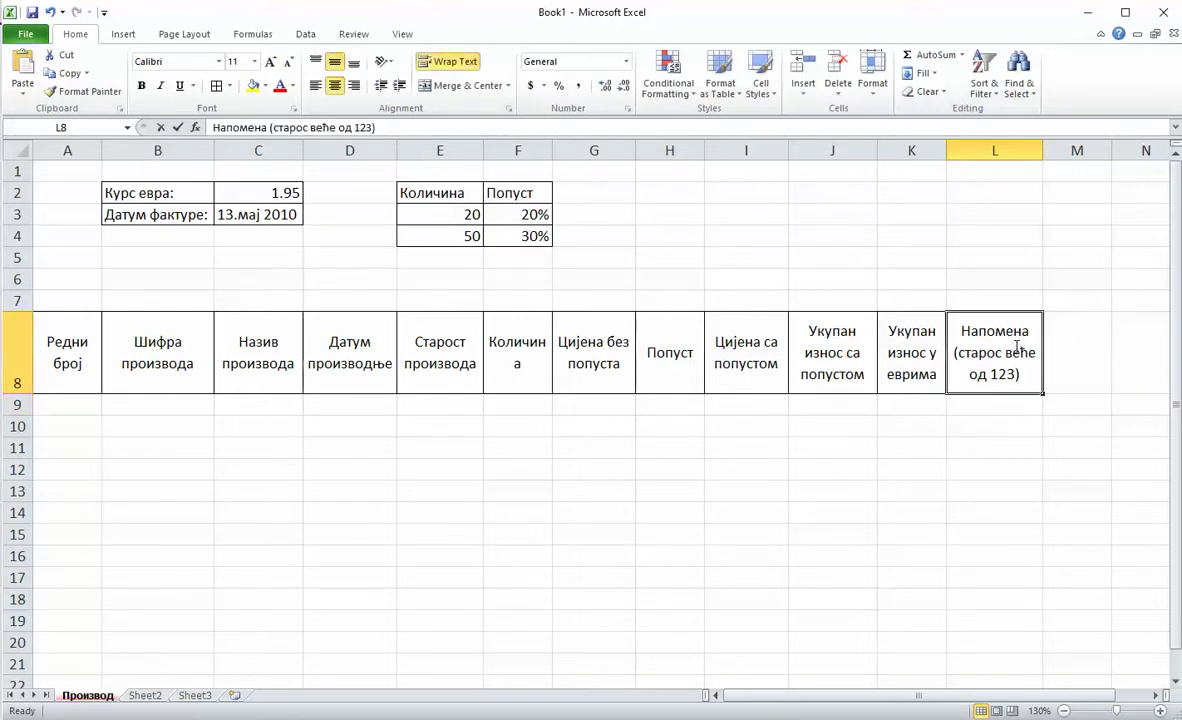
# Step: Correct the wording of the L8 header to "Напомена (старост већа од 123)"
pyautogui.doubleClick(1012, 357)
pyautogui.write('а')
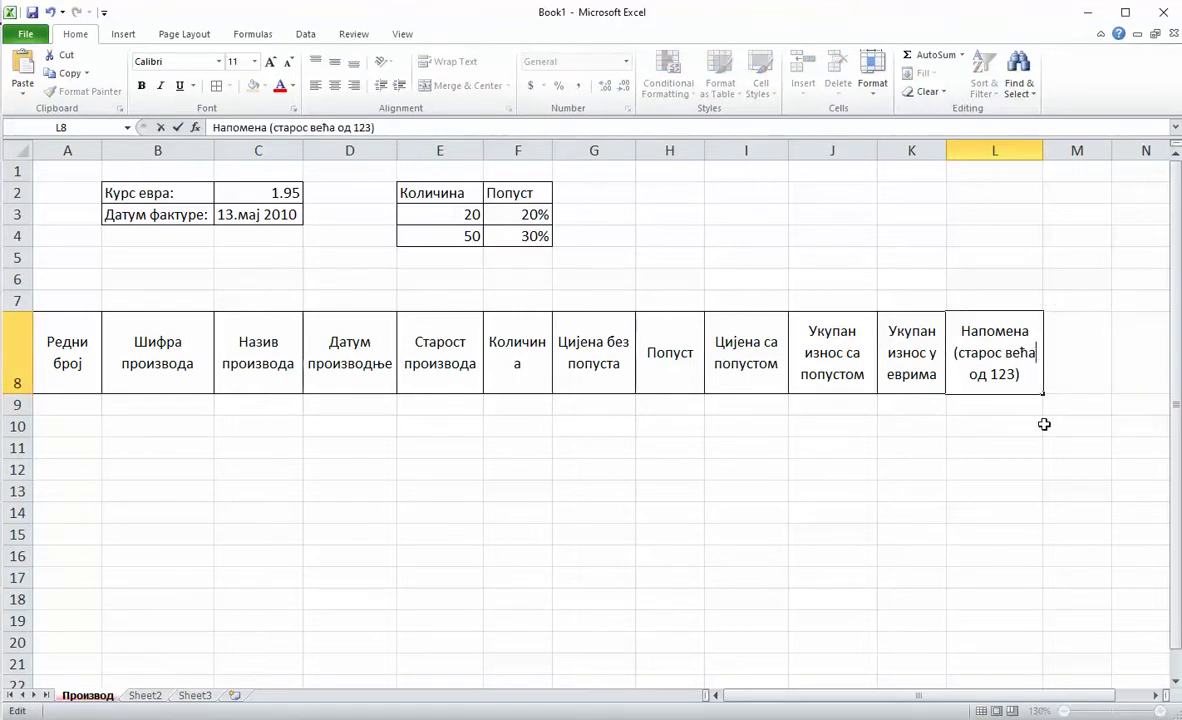
pyautogui.click(1046, 422)
pyautogui.click(1001, 355)
pyautogui.doubleClick(1001, 352)
pyautogui.write('т')
pyautogui.click(1010, 421)
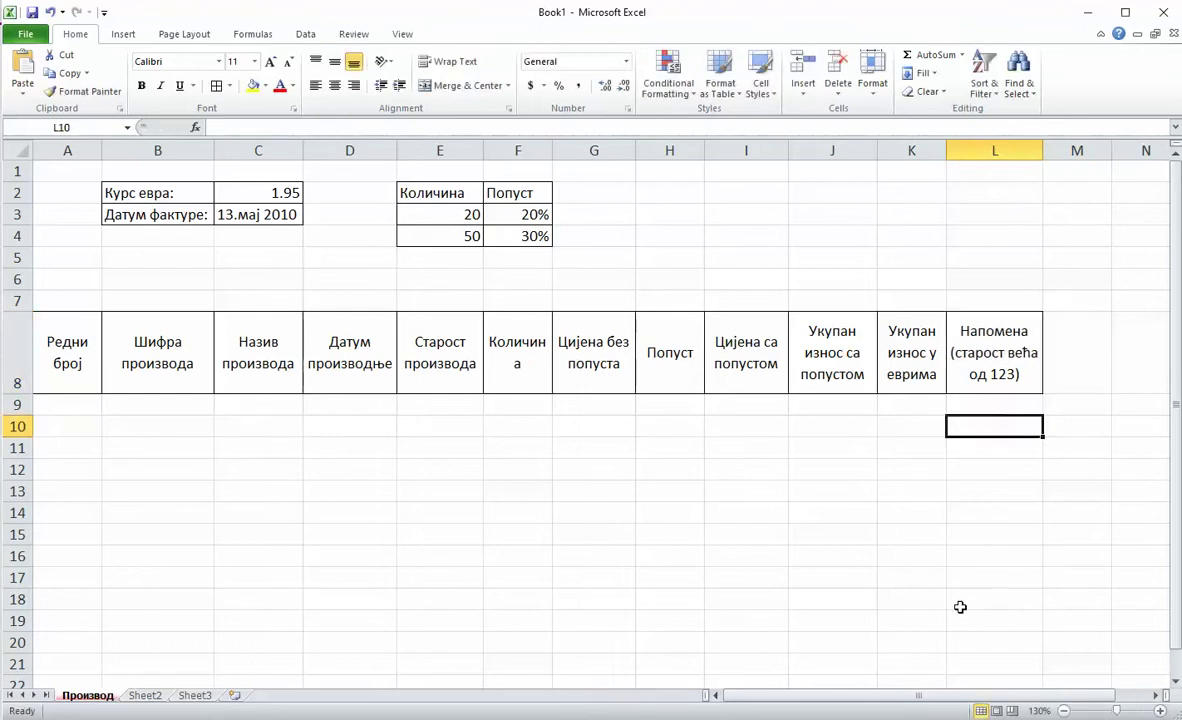
# Step: Remove the parentheses from the L8 header and widen column L so the header wraps onto two lines
pyautogui.moveTo(1042, 152); pyautogui.dragTo(1060, 150)
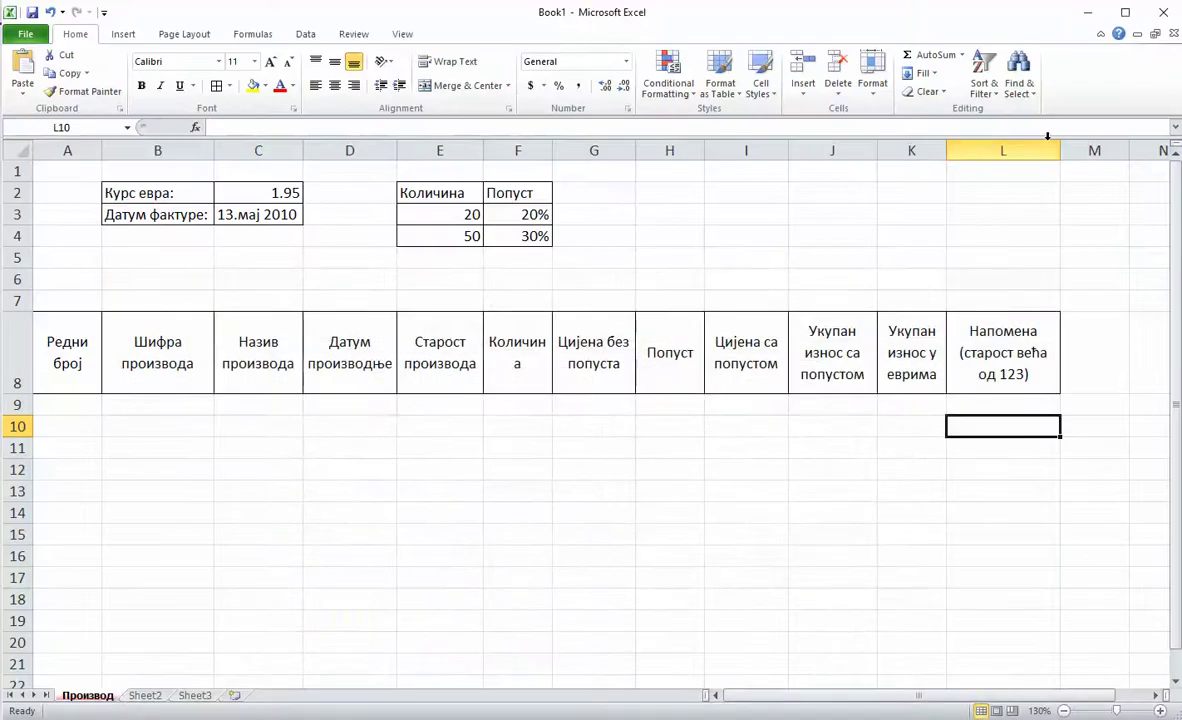
pyautogui.moveTo(1058, 151); pyautogui.dragTo(1063, 153)
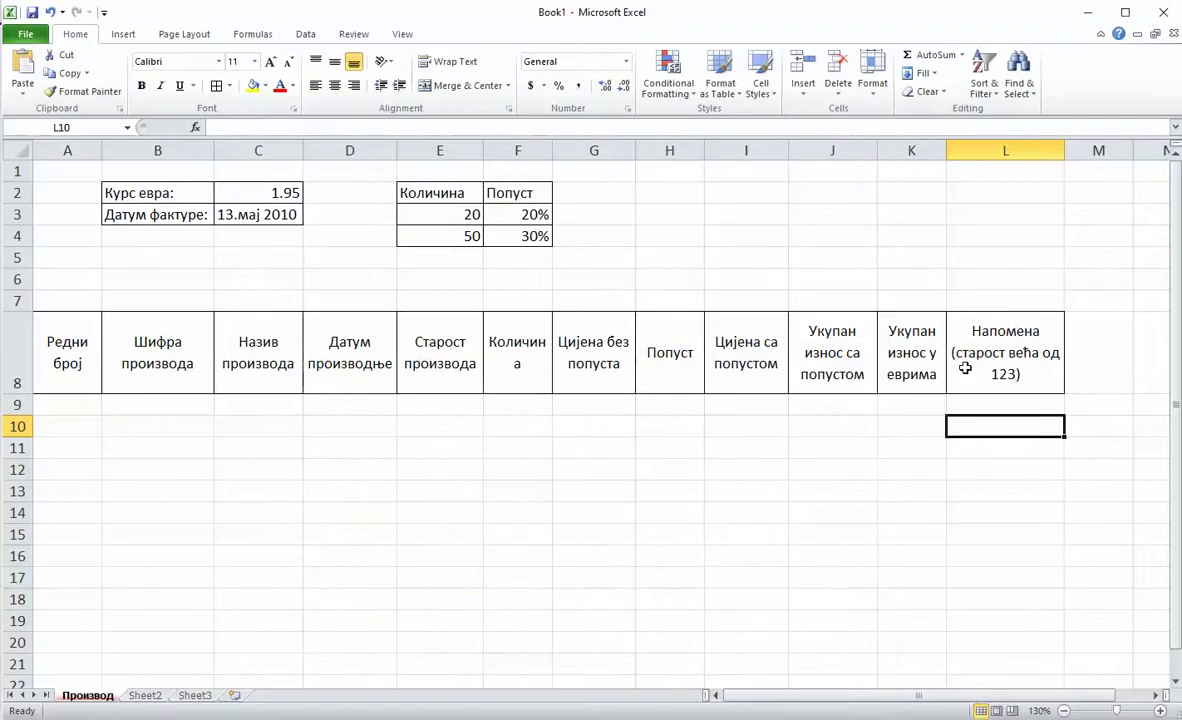
pyautogui.doubleClick(960, 355)
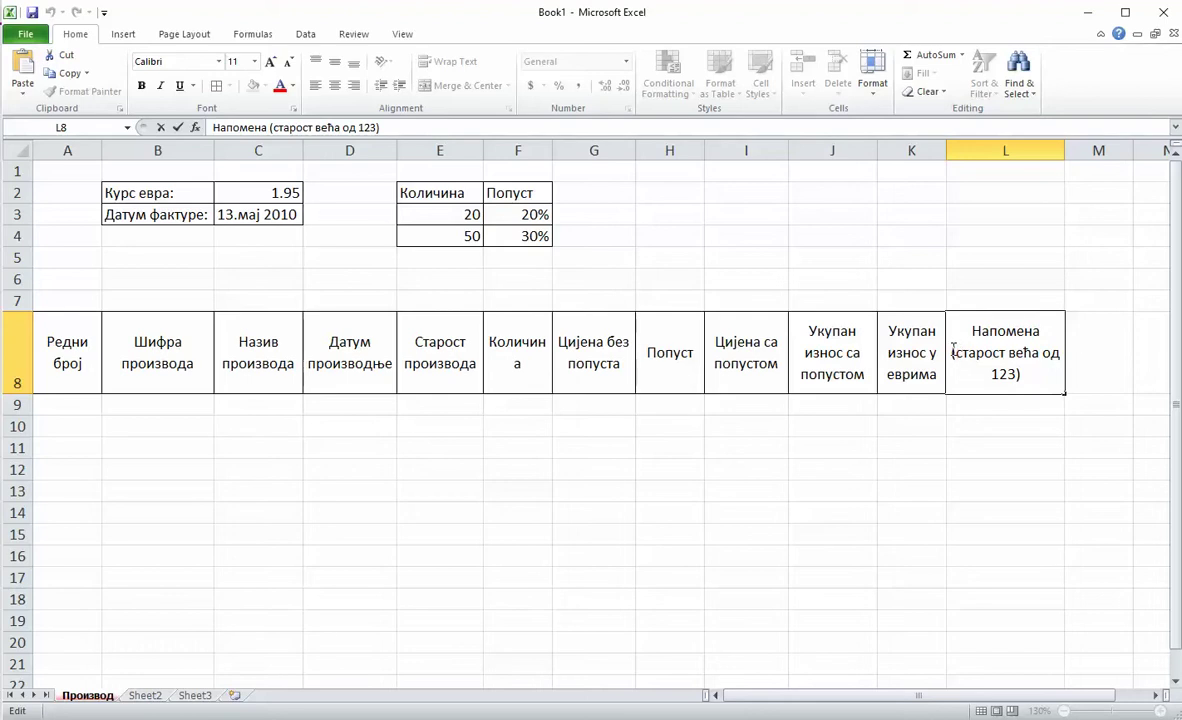
pyautogui.press('Delete')
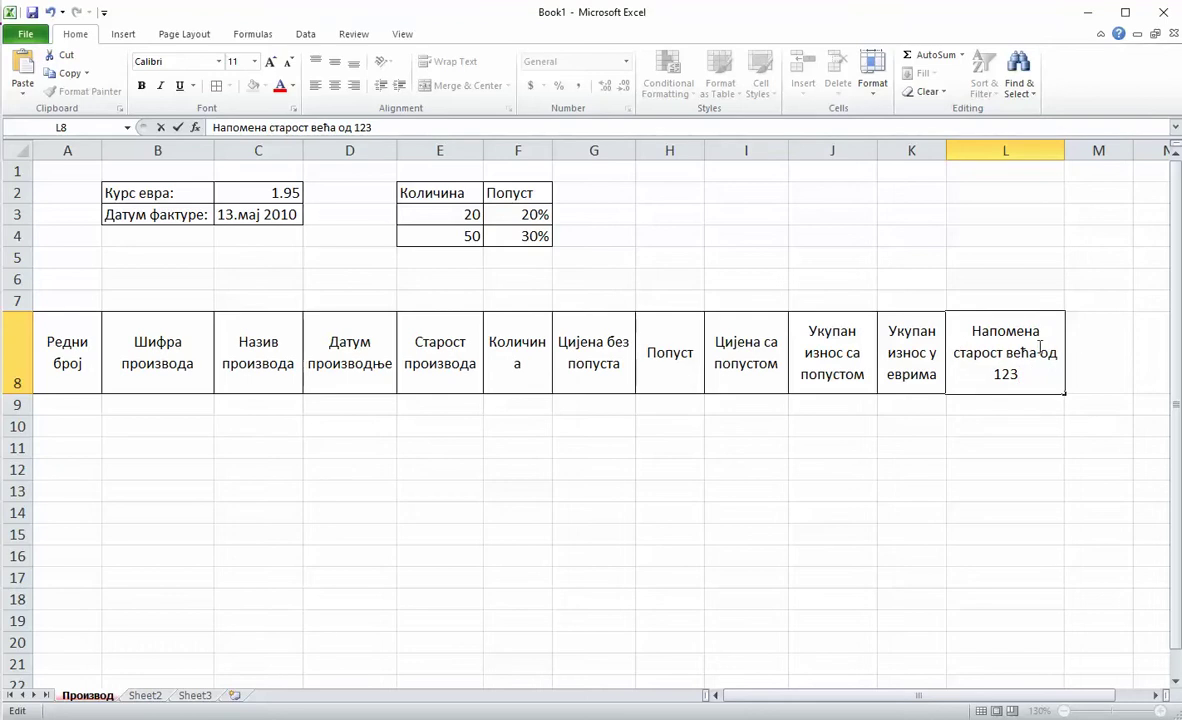
pyautogui.click(1067, 152)
pyautogui.moveTo(1064, 150); pyautogui.dragTo(1082, 150)
pyautogui.click(1021, 455)
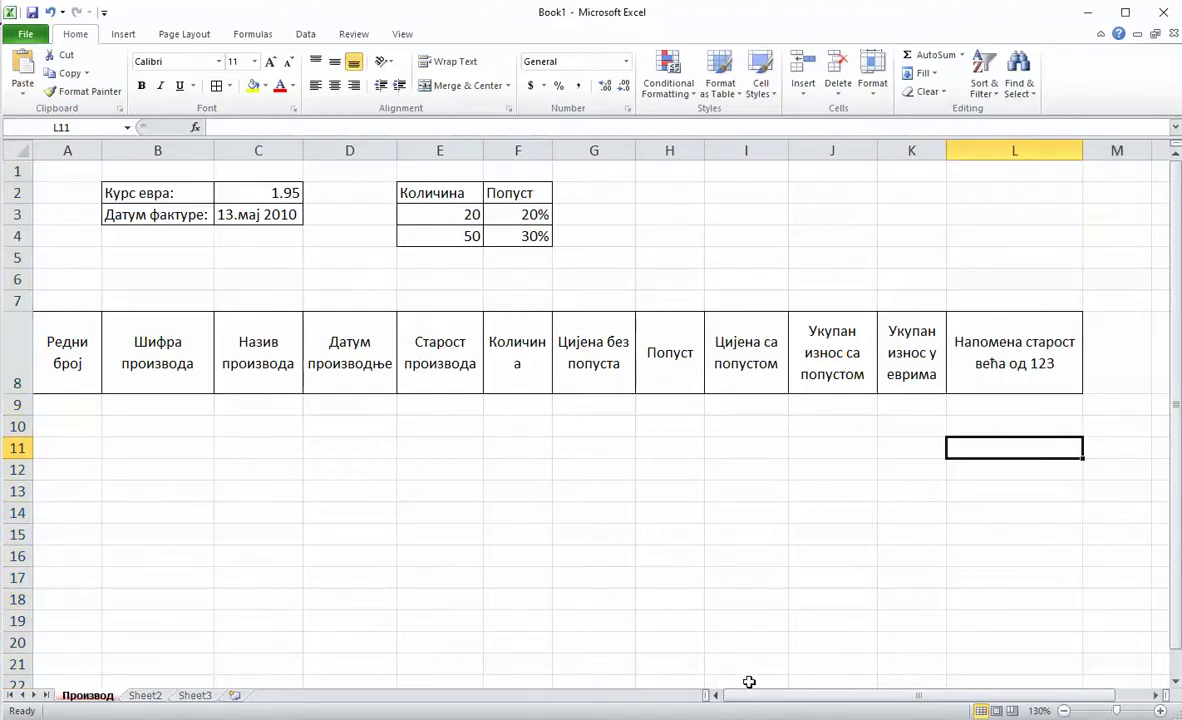
# Step: Check the product rows in the Word exercise sheet and fill the row numbers 1 to 6 into A9:A14
pyautogui.hotkey('alt', 'Tab')
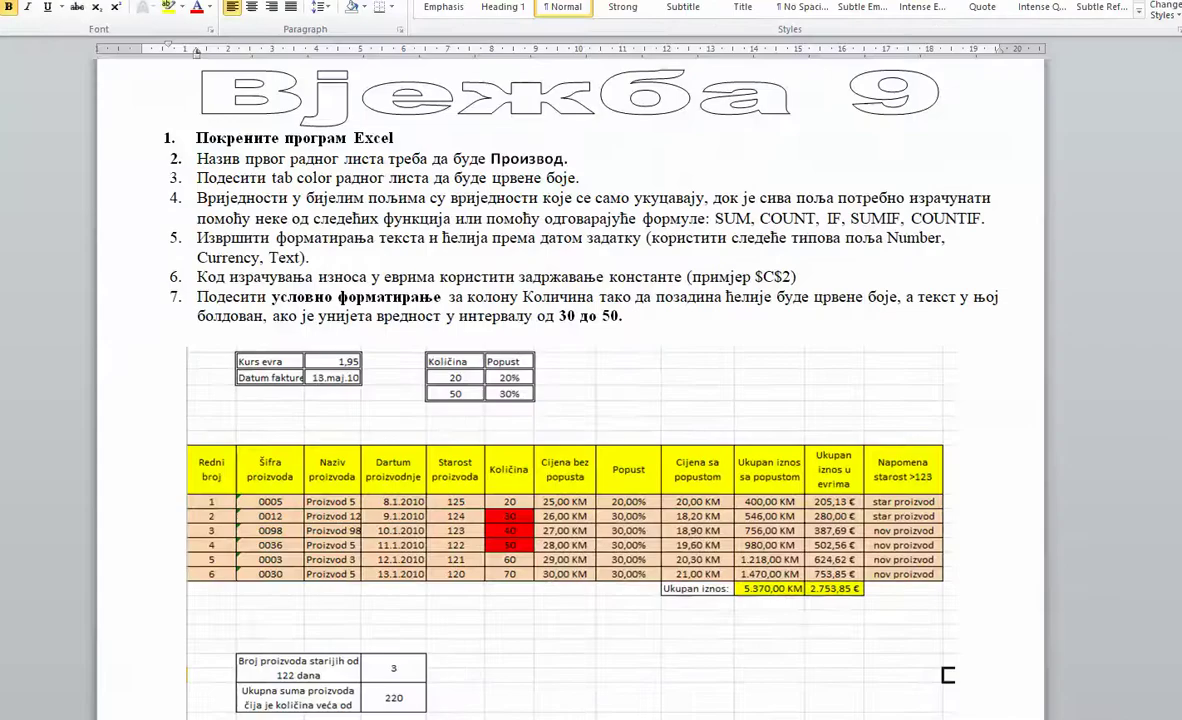
pyautogui.hotkey('alt', 'Tab')
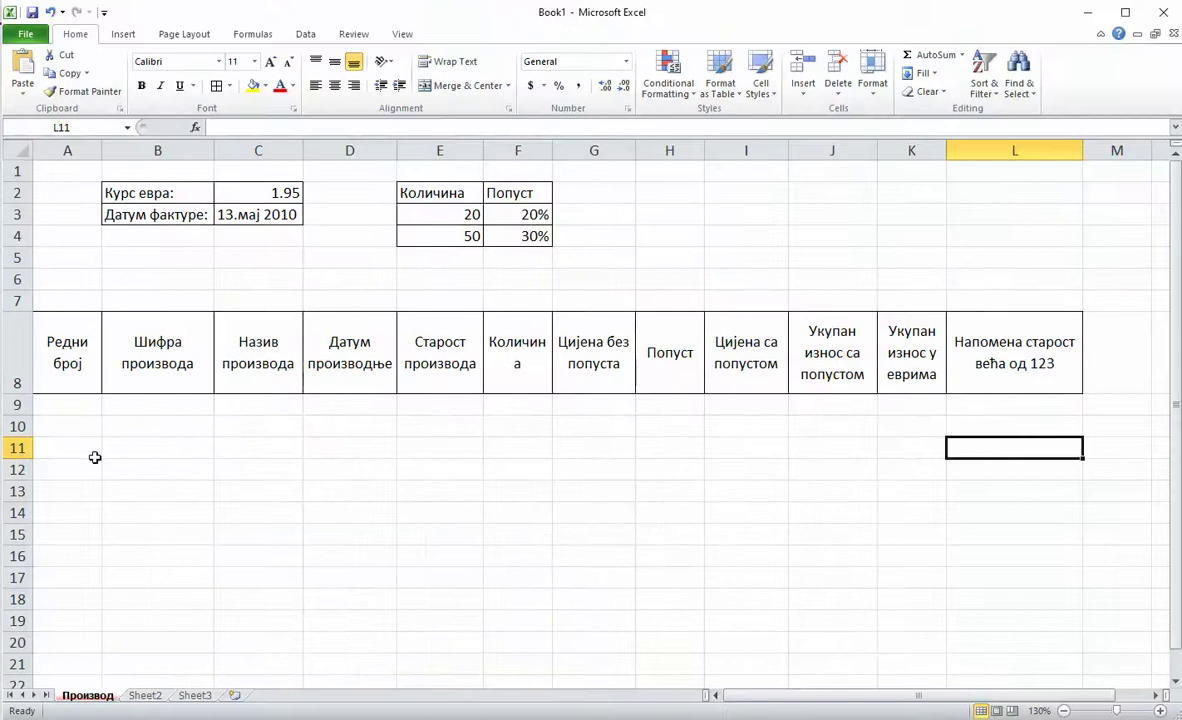
pyautogui.click(48, 404)
pyautogui.write('1')
pyautogui.press('Return')
pyautogui.write('2')
pyautogui.press('Return')
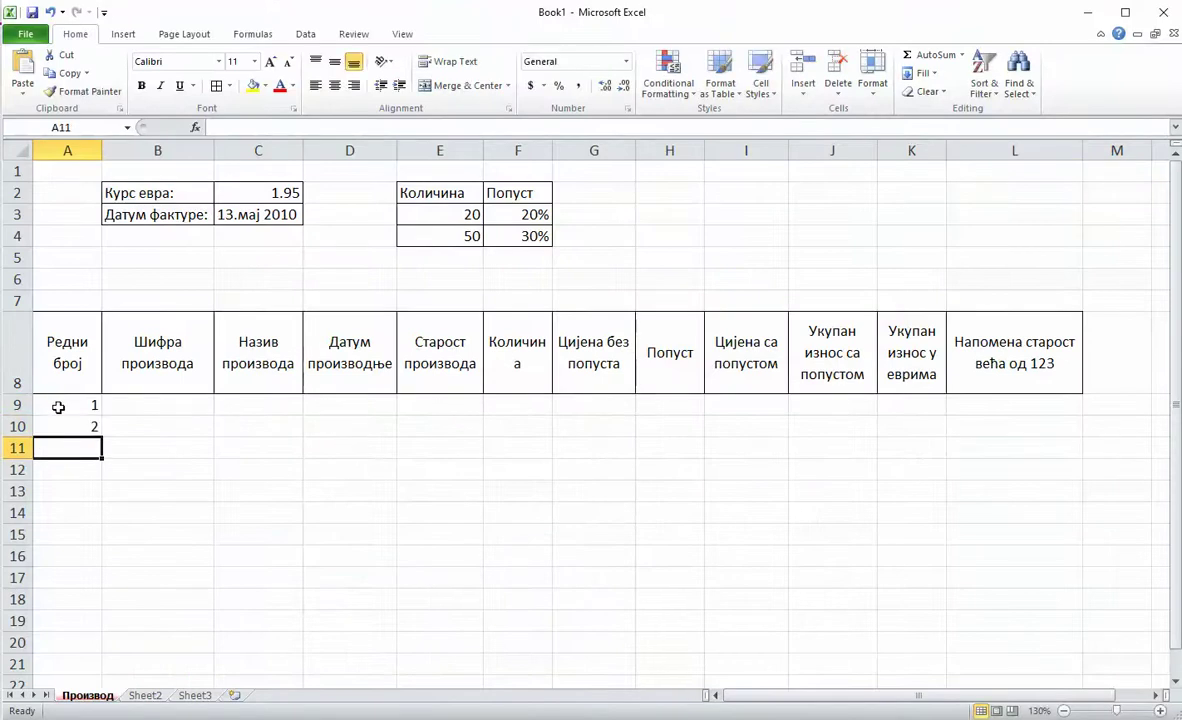
pyautogui.moveTo(58, 407); pyautogui.dragTo(105, 510)
pyautogui.click(200, 474)
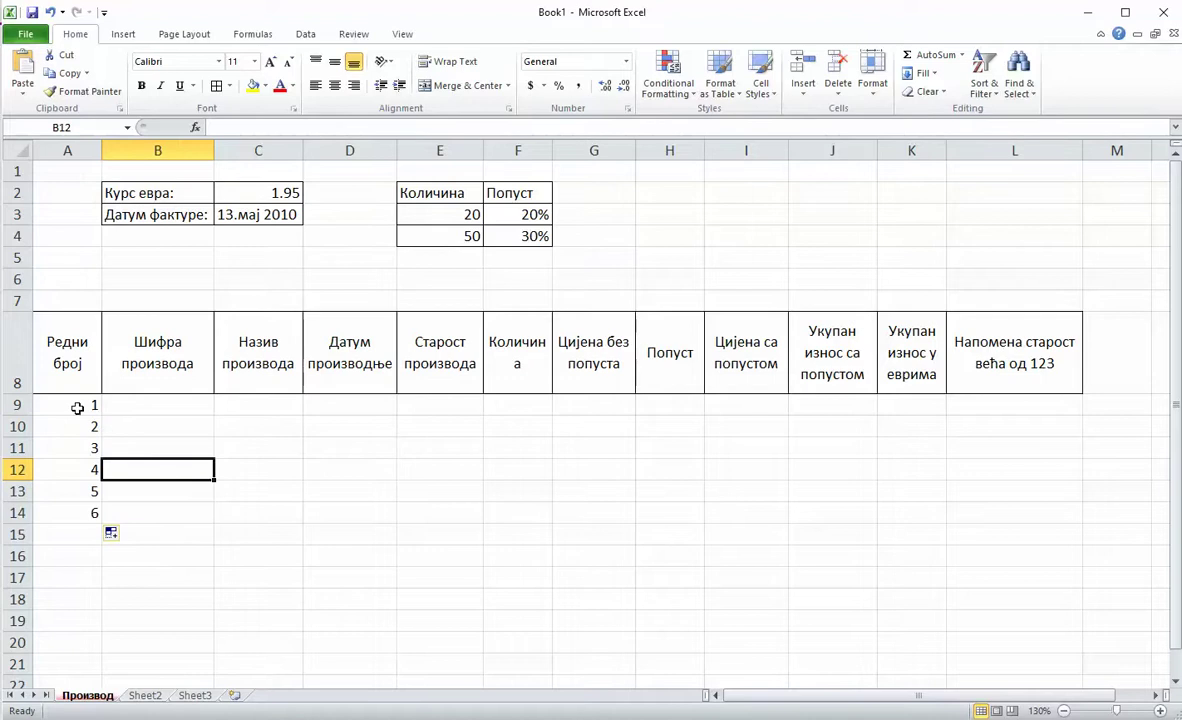
# Step: Apply all borders to A9:L14 and centre its contents horizontally and vertically
pyautogui.moveTo(79, 407); pyautogui.dragTo(1023, 517)
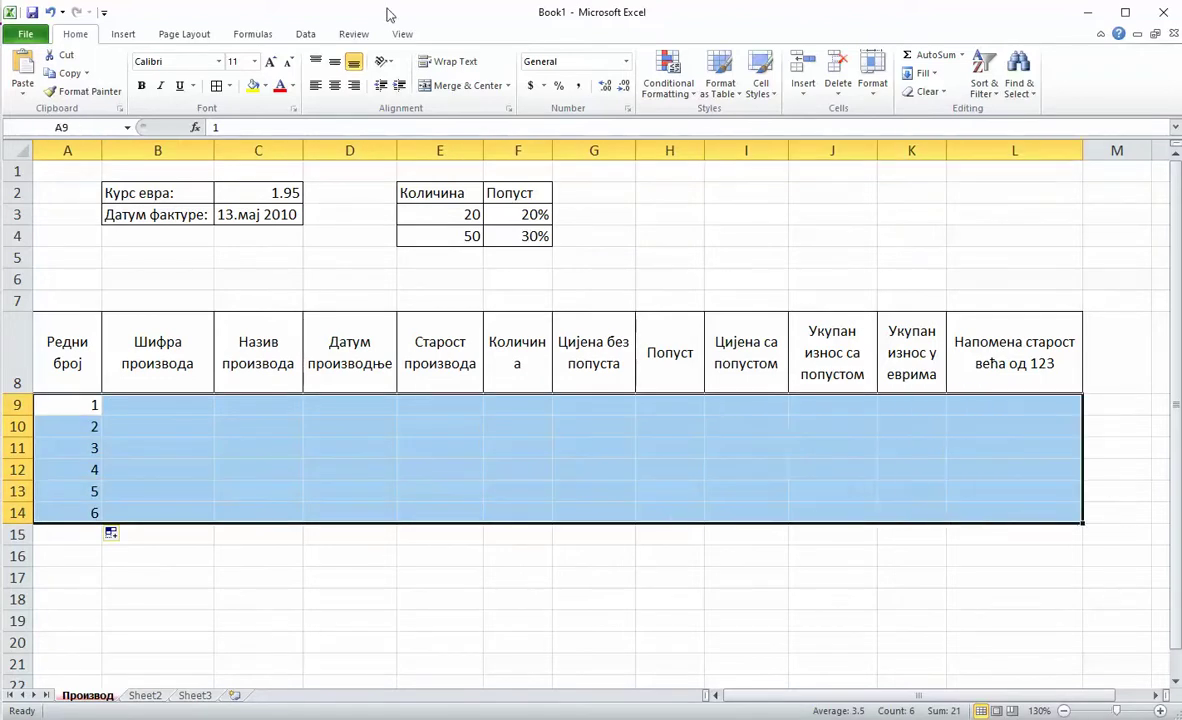
pyautogui.click(214, 85)
pyautogui.click(337, 86)
pyautogui.click(335, 62)
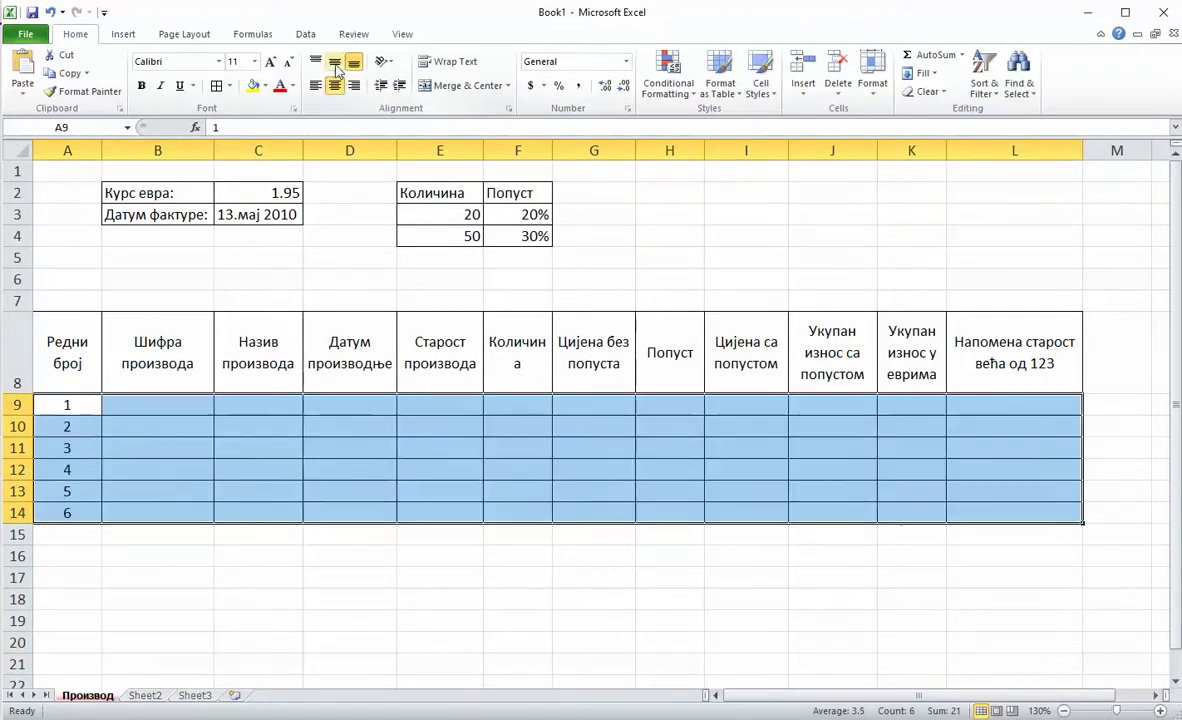
pyautogui.click(205, 450)
# Step: Set the number format of the product code cells B9:B14 to Text
pyautogui.moveTo(173, 403); pyautogui.dragTo(170, 513)
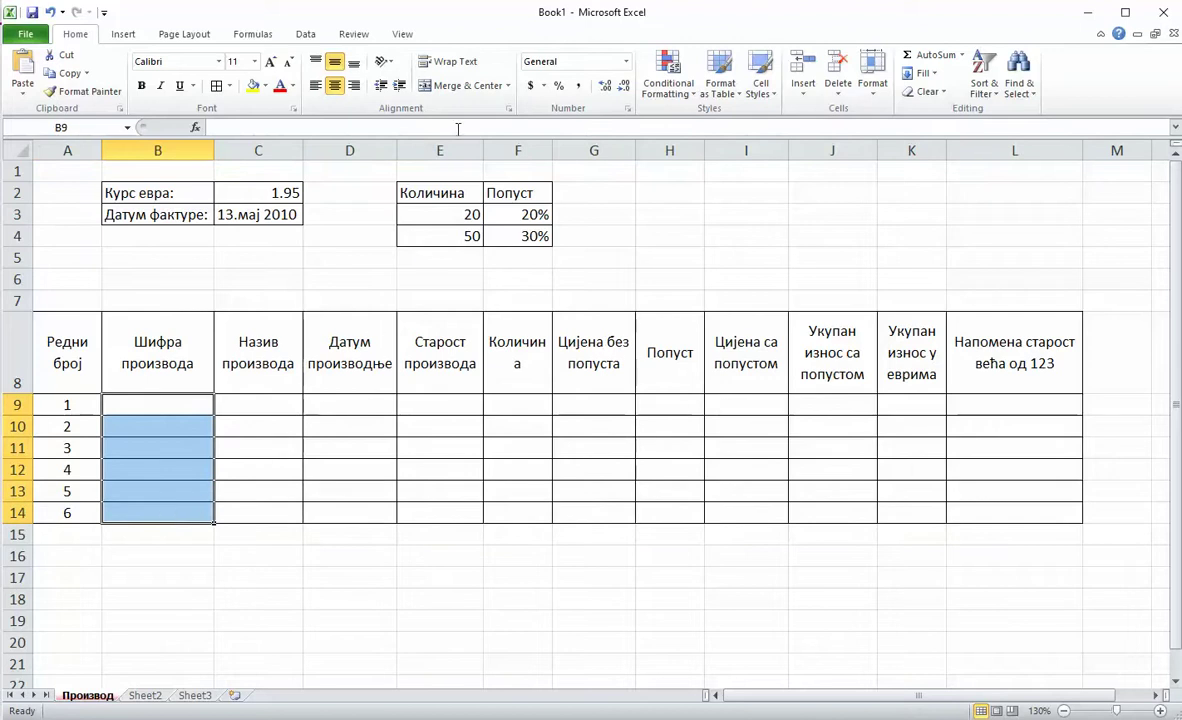
pyautogui.click(626, 62)
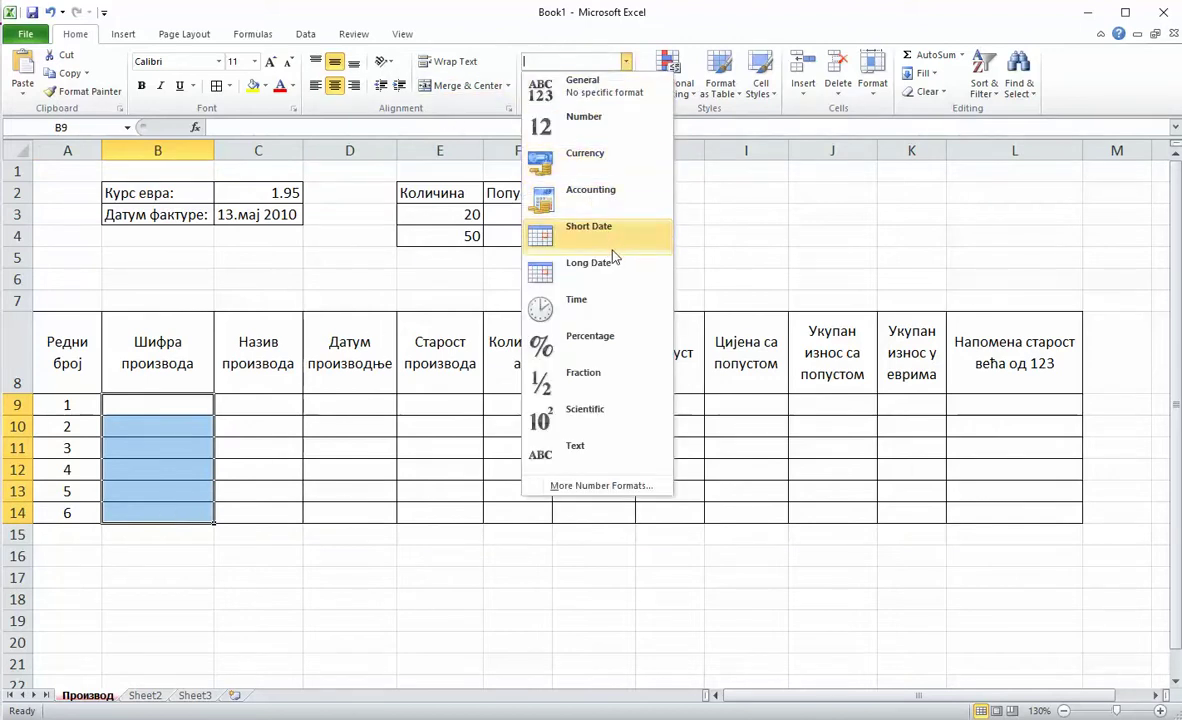
pyautogui.click(592, 458)
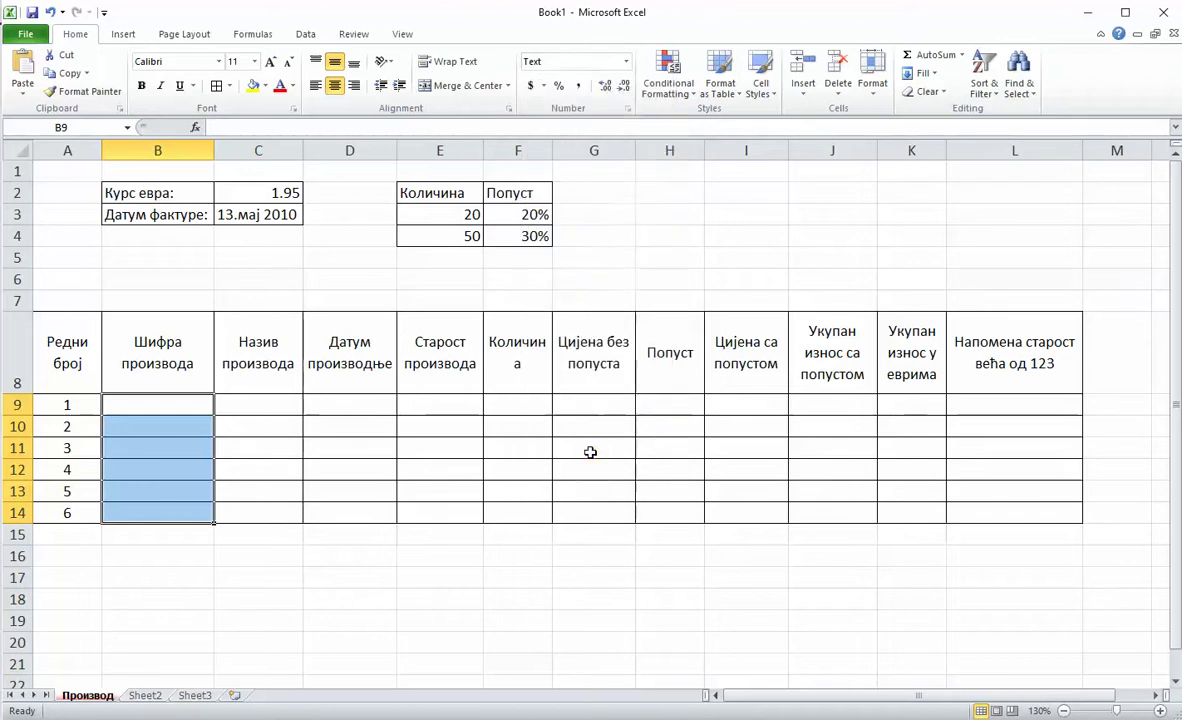
# Step: Enter the product codes 0005, 0012 and 0098 in cells B9 to B11
pyautogui.click(138, 401)
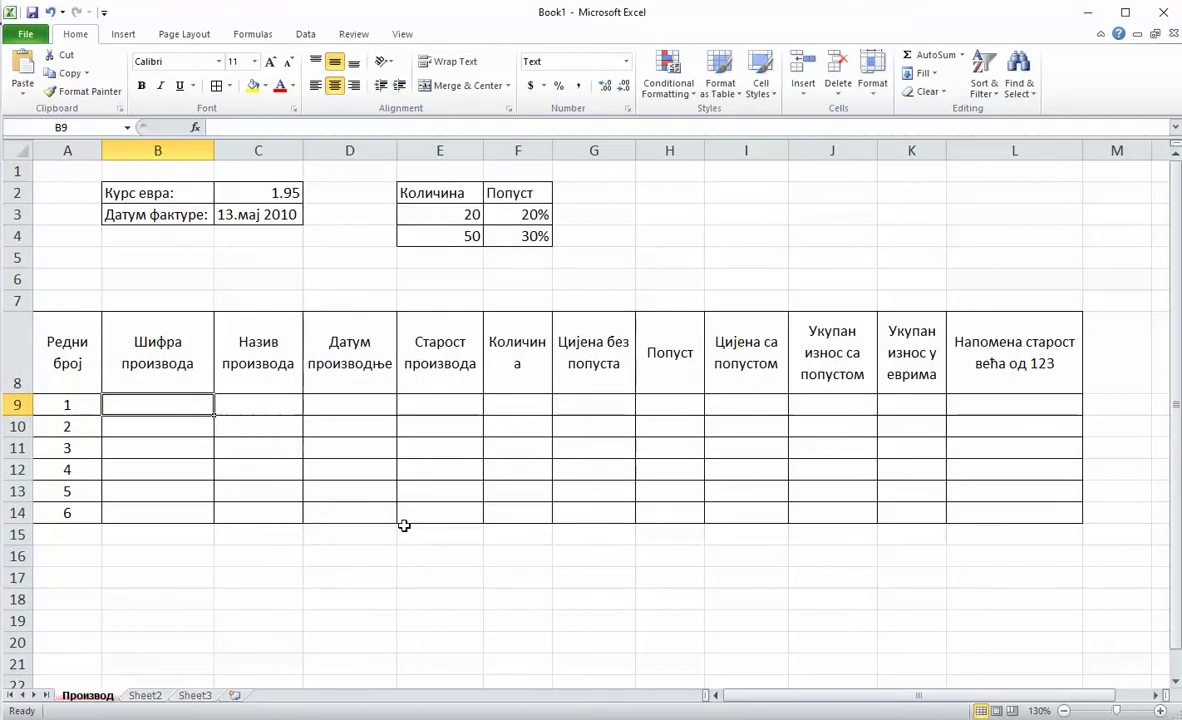
pyautogui.write('0005')
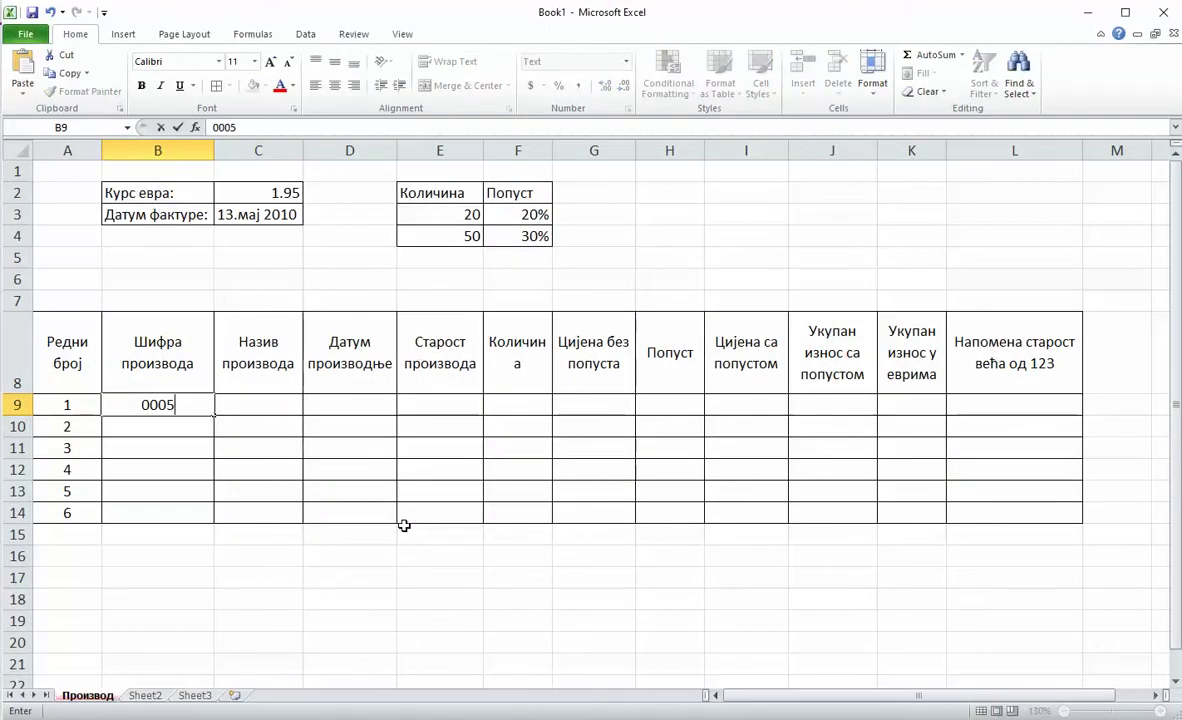
pyautogui.press('Return')
pyautogui.write('0012')
pyautogui.press('Return')
pyautogui.write('009')
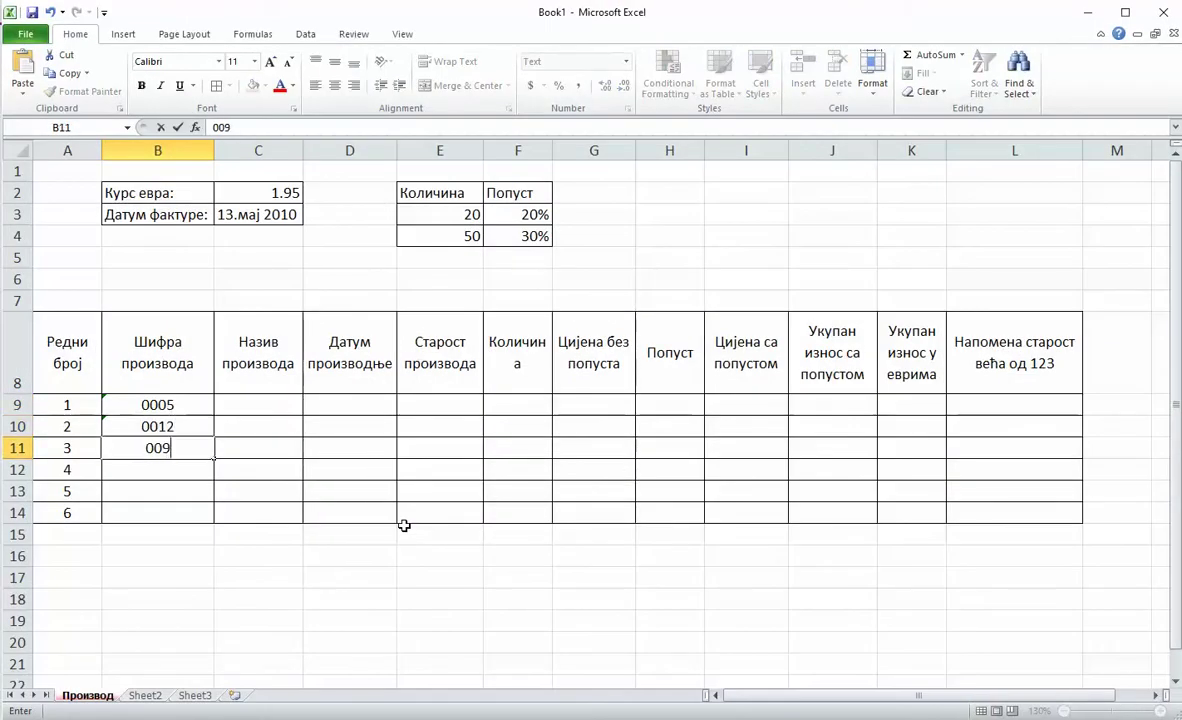
pyautogui.write('8')
pyautogui.press('Return')
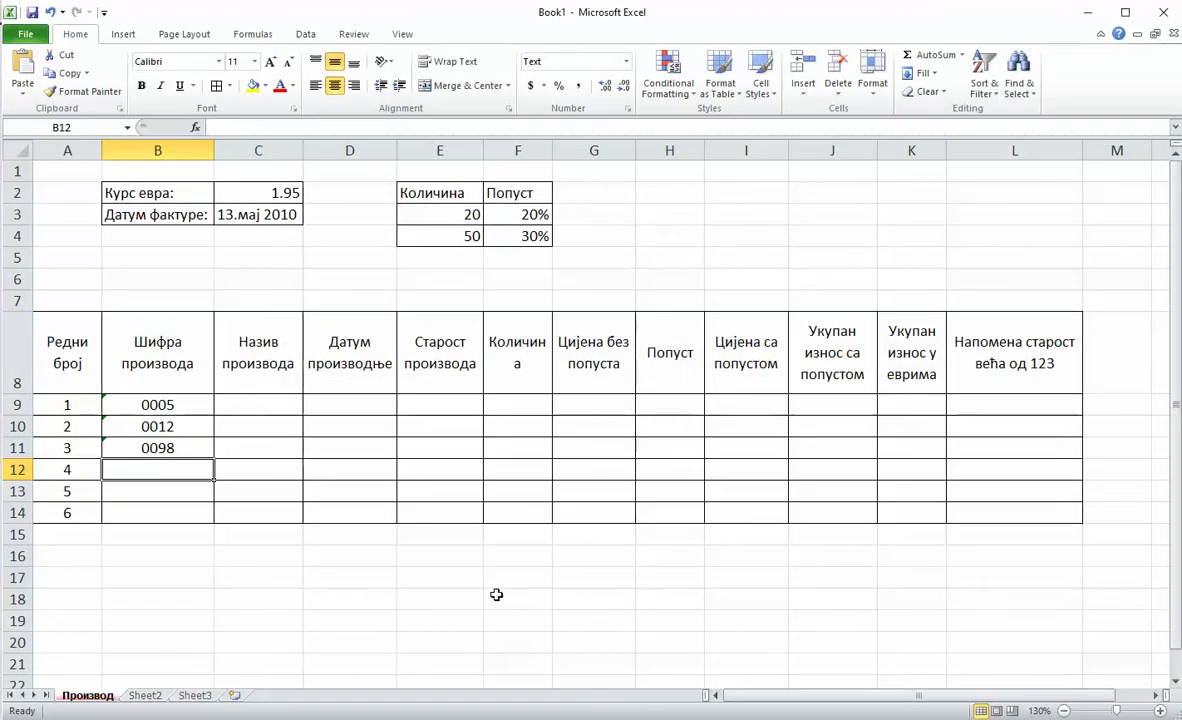
# Step: Enter the product codes 0036, 0003 and 0030 in cells B12 to B14
pyautogui.write('0036')
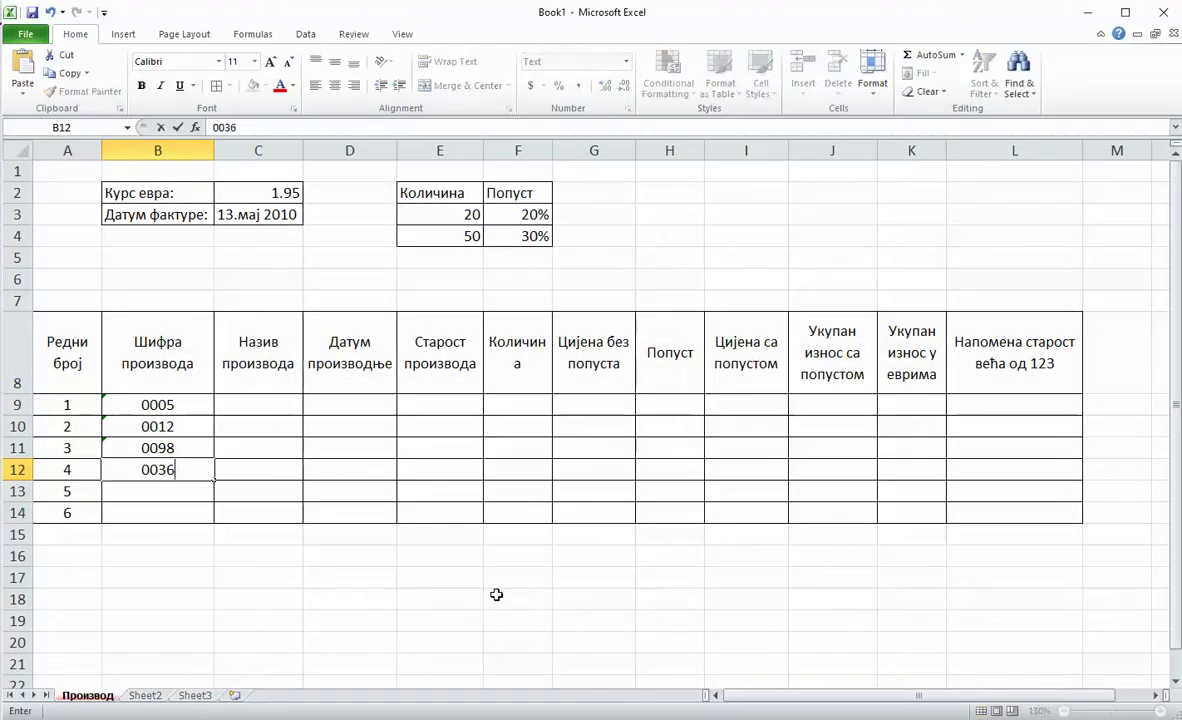
pyautogui.press('Return')
pyautogui.write('0003')
pyautogui.press('Return')
pyautogui.write('003')
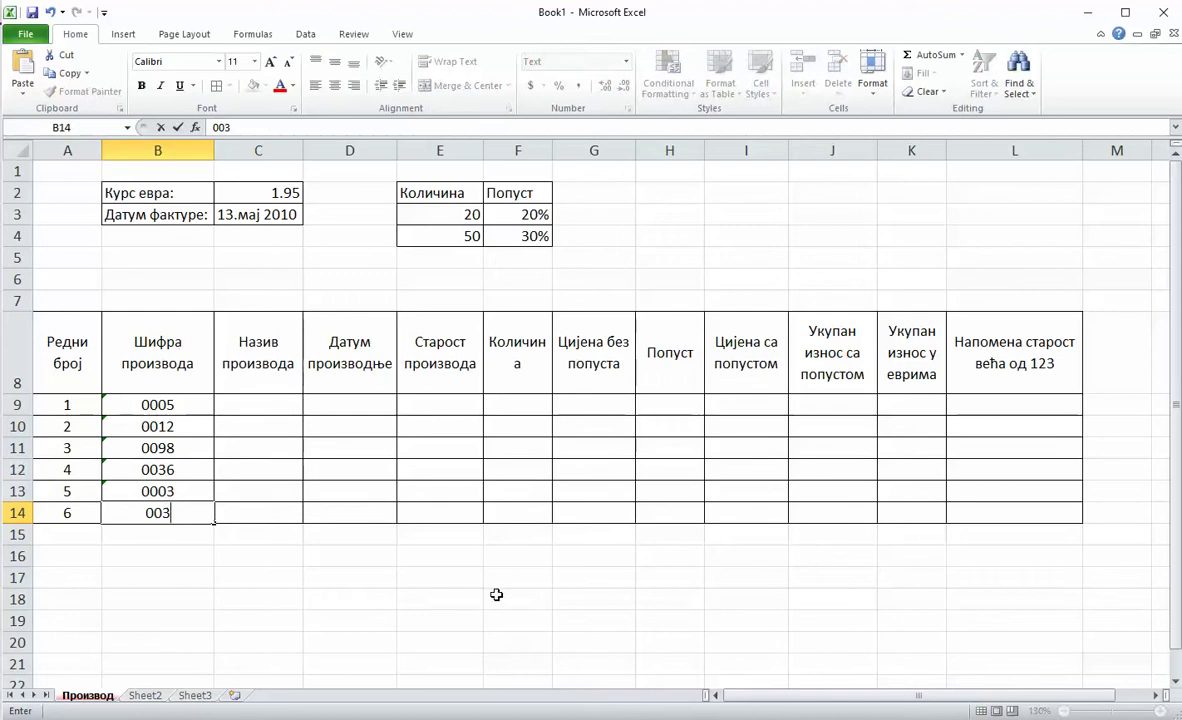
pyautogui.write('0')
pyautogui.press('Return')
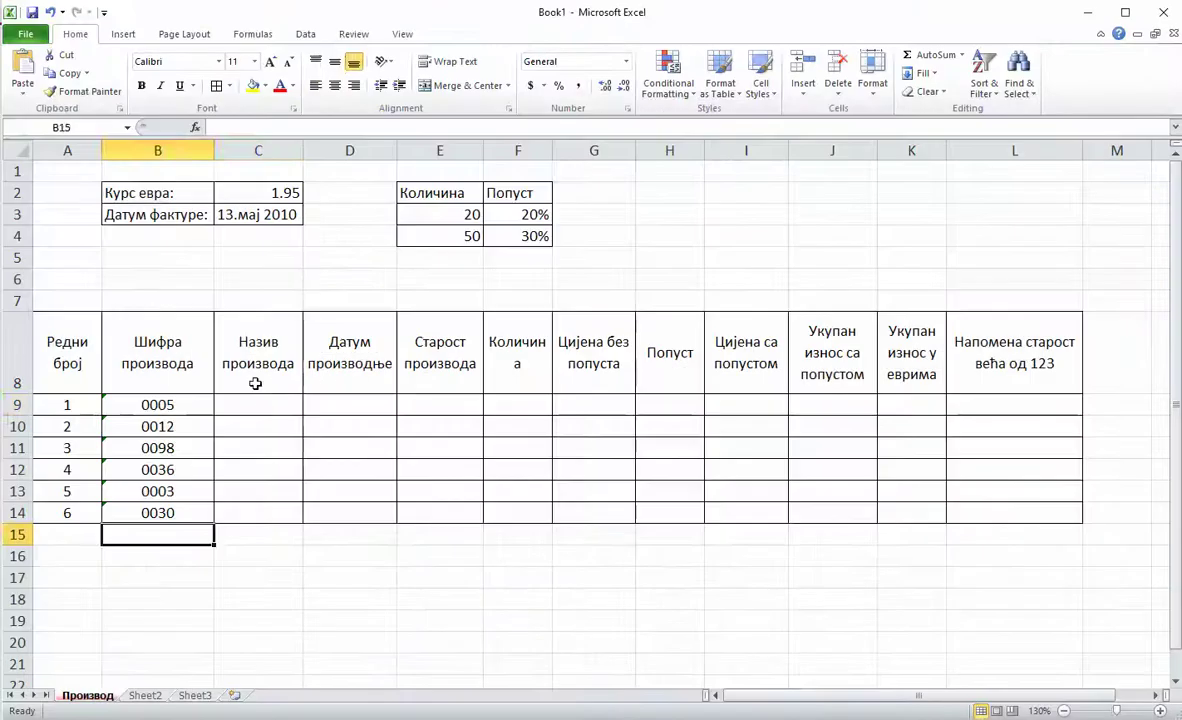
# Step: Enter the product names производ 5, производ 12 and производ 98 in cells C9 to C11
pyautogui.click(267, 403)
pyautogui.write('пр')
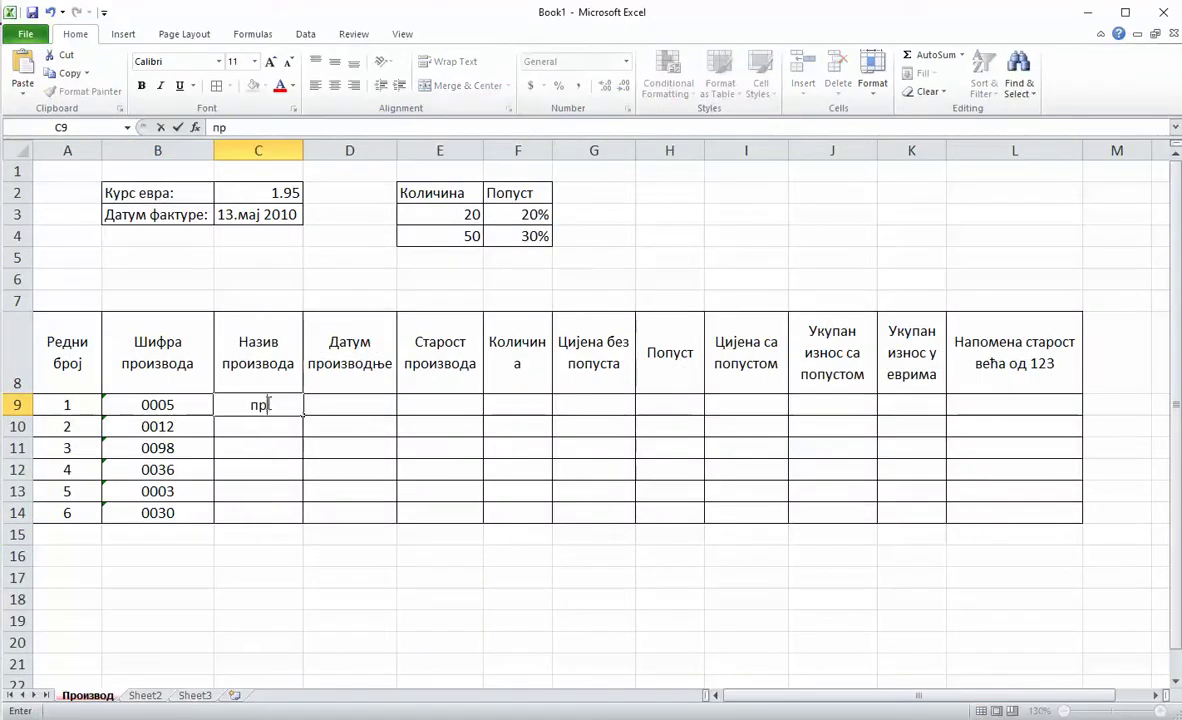
pyautogui.write('оизвод 5')
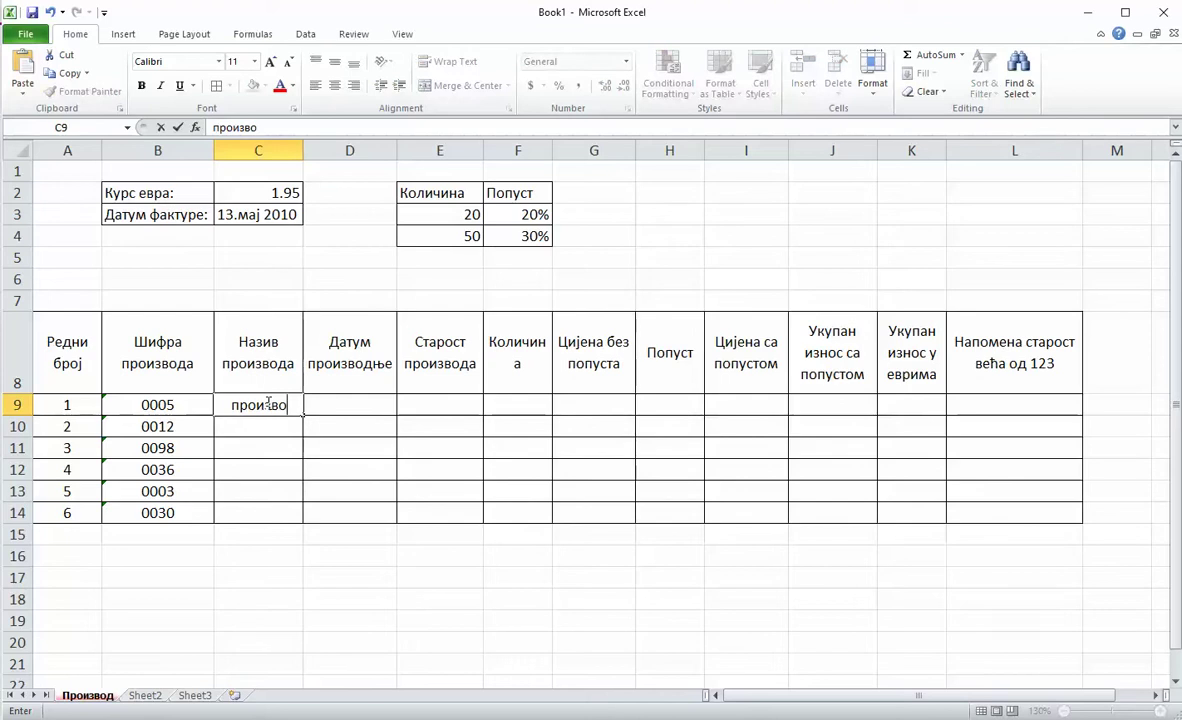
pyautogui.press('Return')
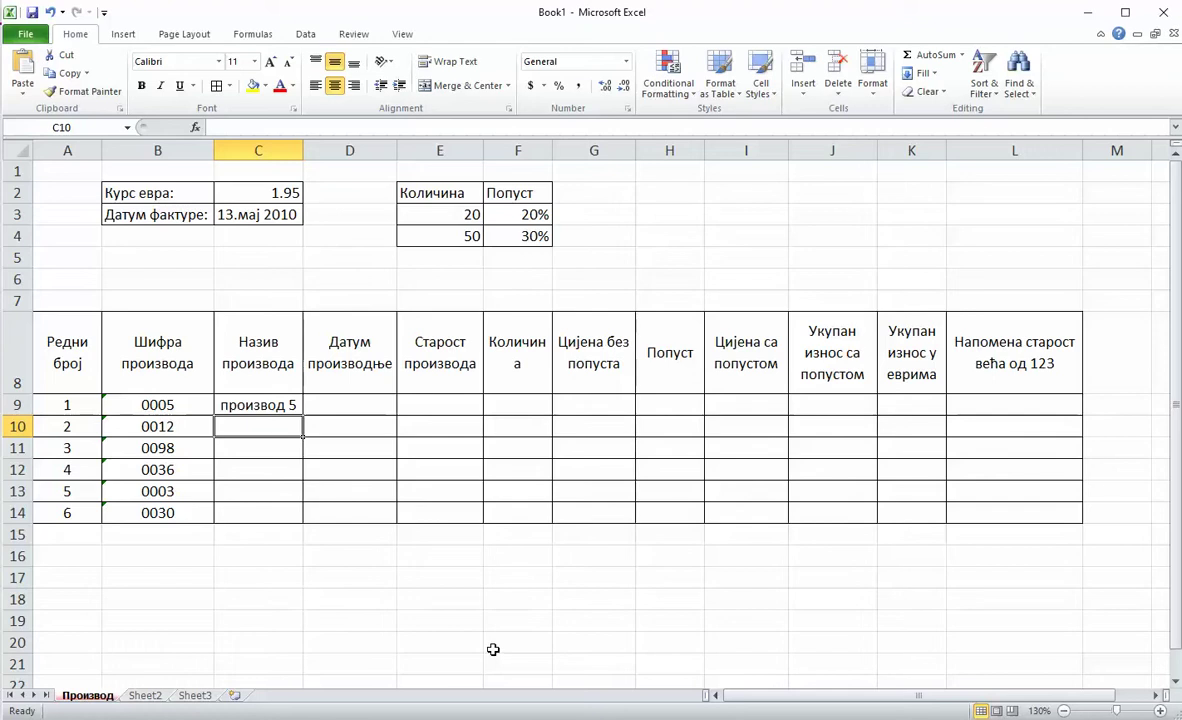
pyautogui.write('прои')
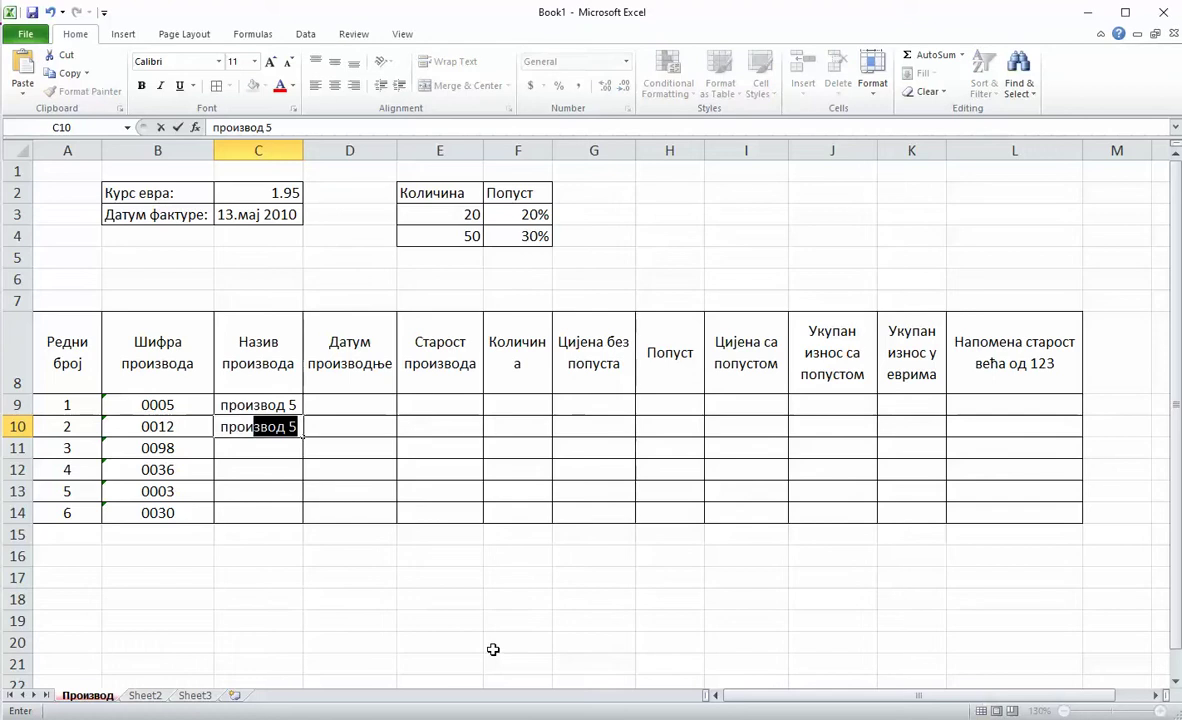
pyautogui.write('звод 12')
pyautogui.press('Return')
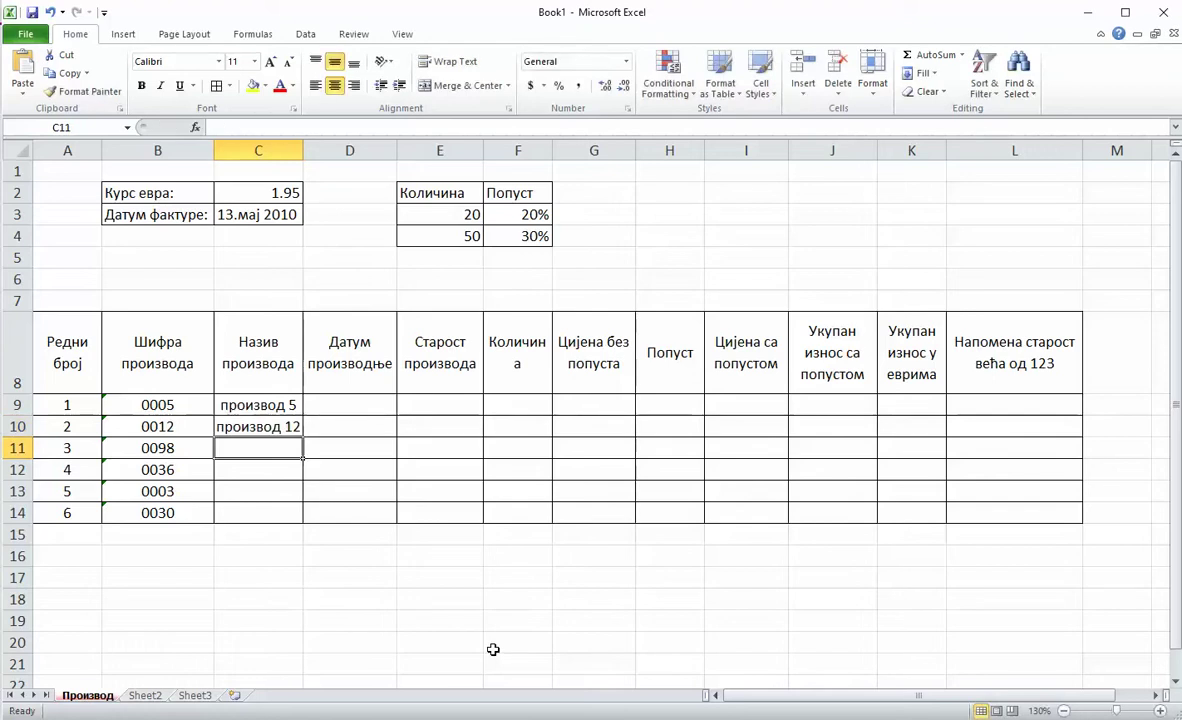
pyautogui.write('прои')
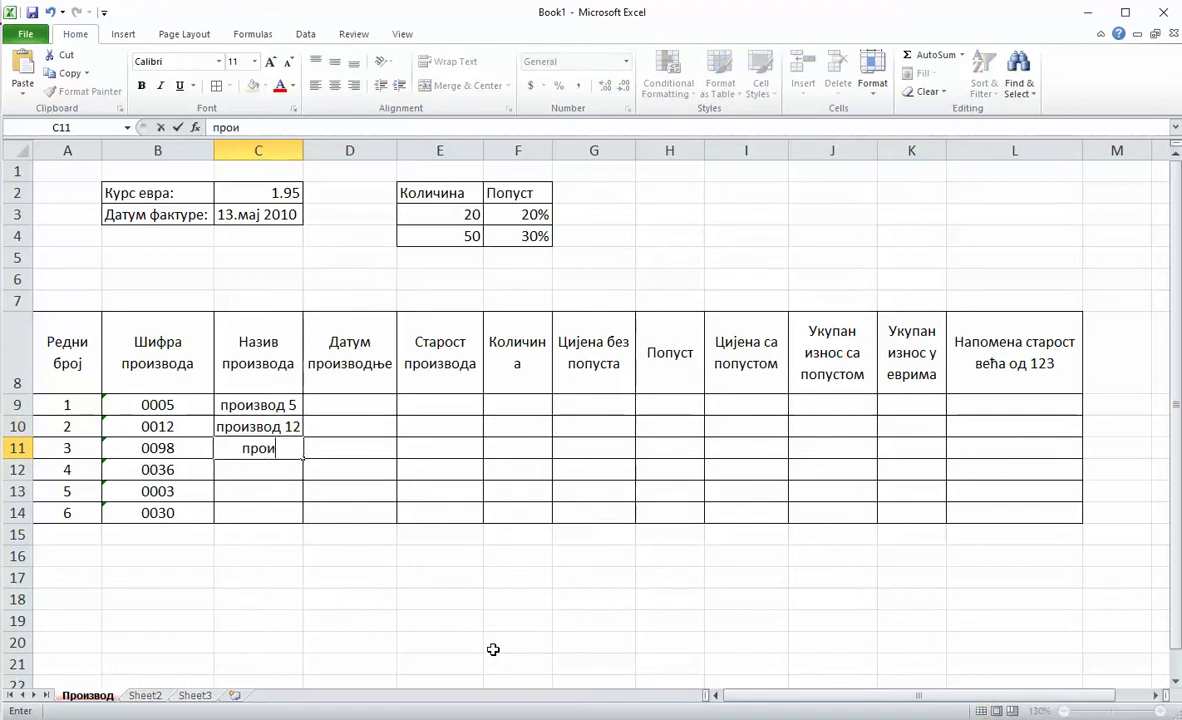
pyautogui.write('звод 9')
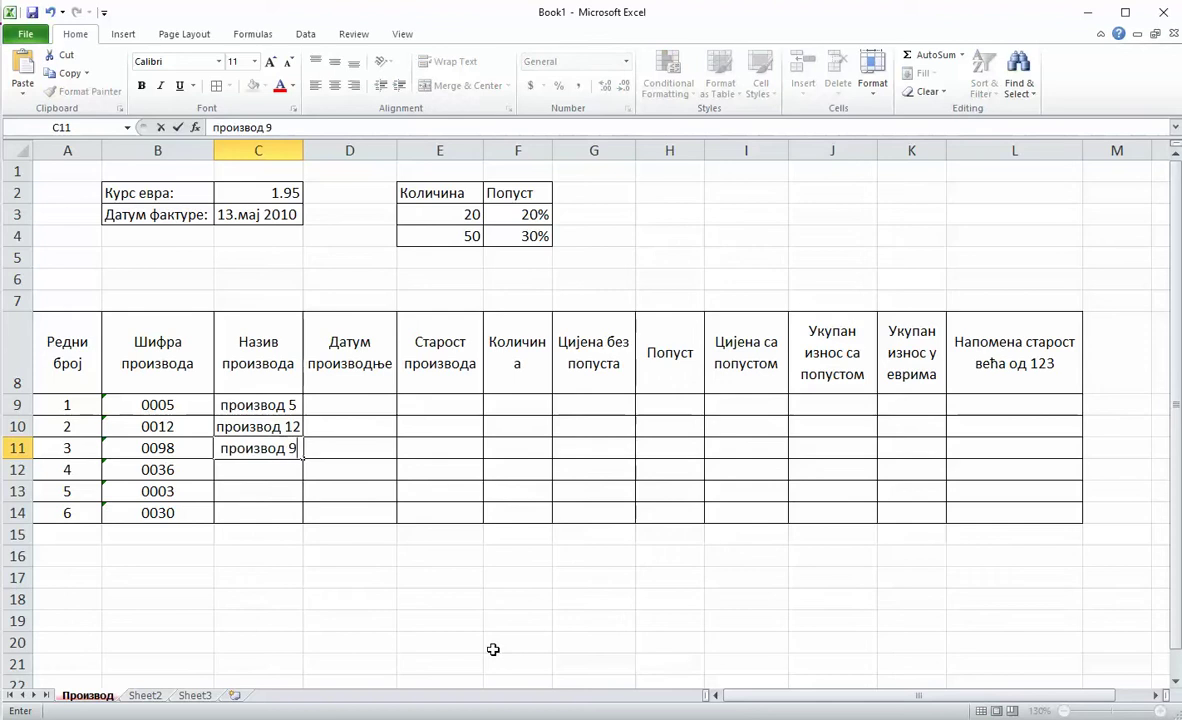
pyautogui.write('8')
pyautogui.press('Return')
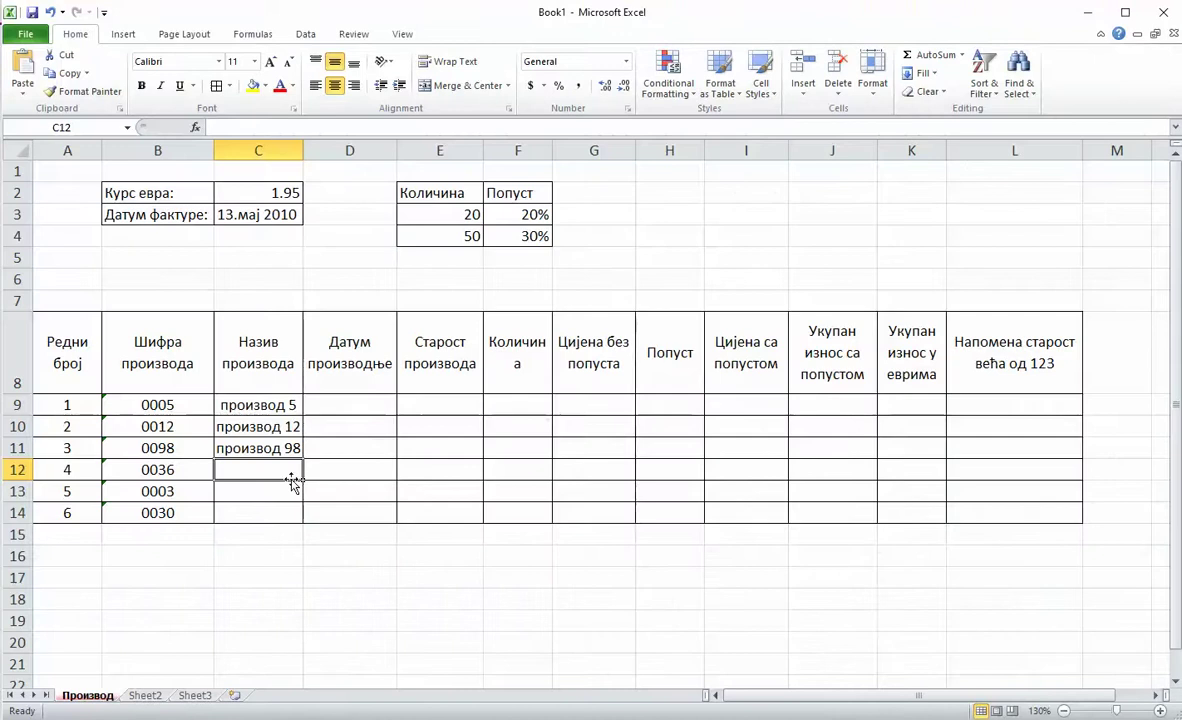
# Step: Copy the product name from C9 into C12, C13 and C14
pyautogui.click(282, 405)
pyautogui.hotkey('ctrl', 'c')
pyautogui.click(272, 470)
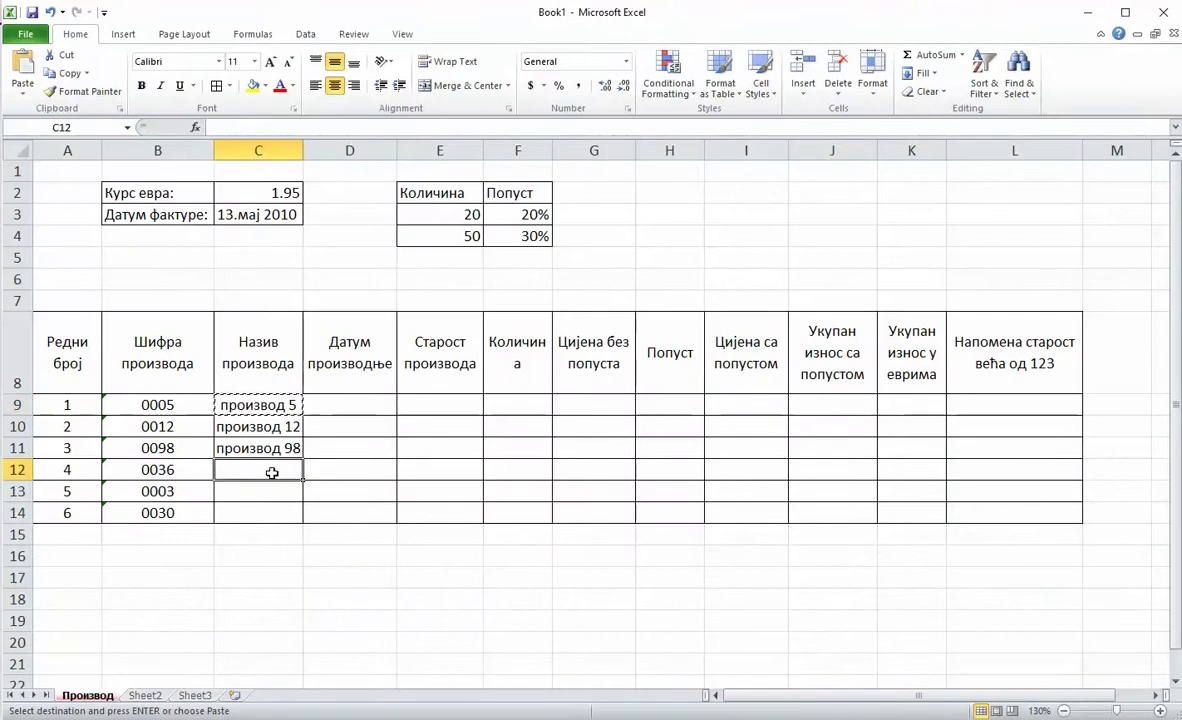
pyautogui.hotkey('ctrl', 'v')
pyautogui.click(274, 515)
pyautogui.hotkey('ctrl', 'v')
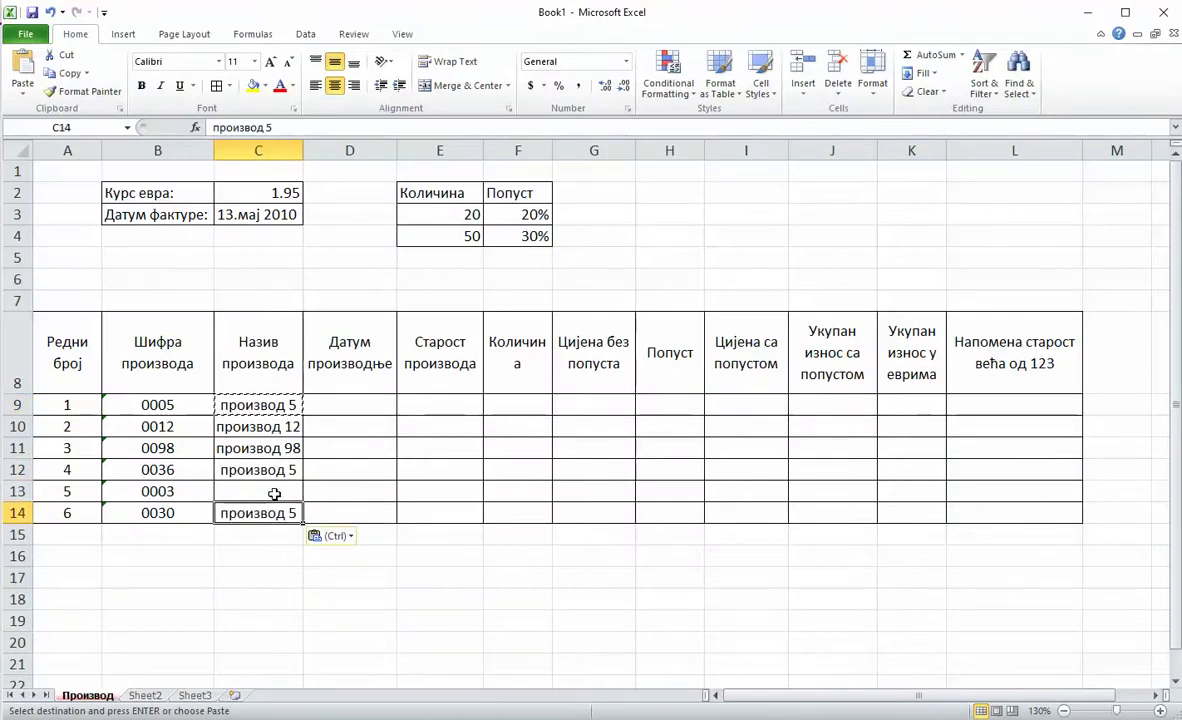
pyautogui.click(285, 491)
pyautogui.hotkey('ctrl', 'v')
# Step: Change the product name in C13 to производ 3
pyautogui.doubleClick(287, 491)
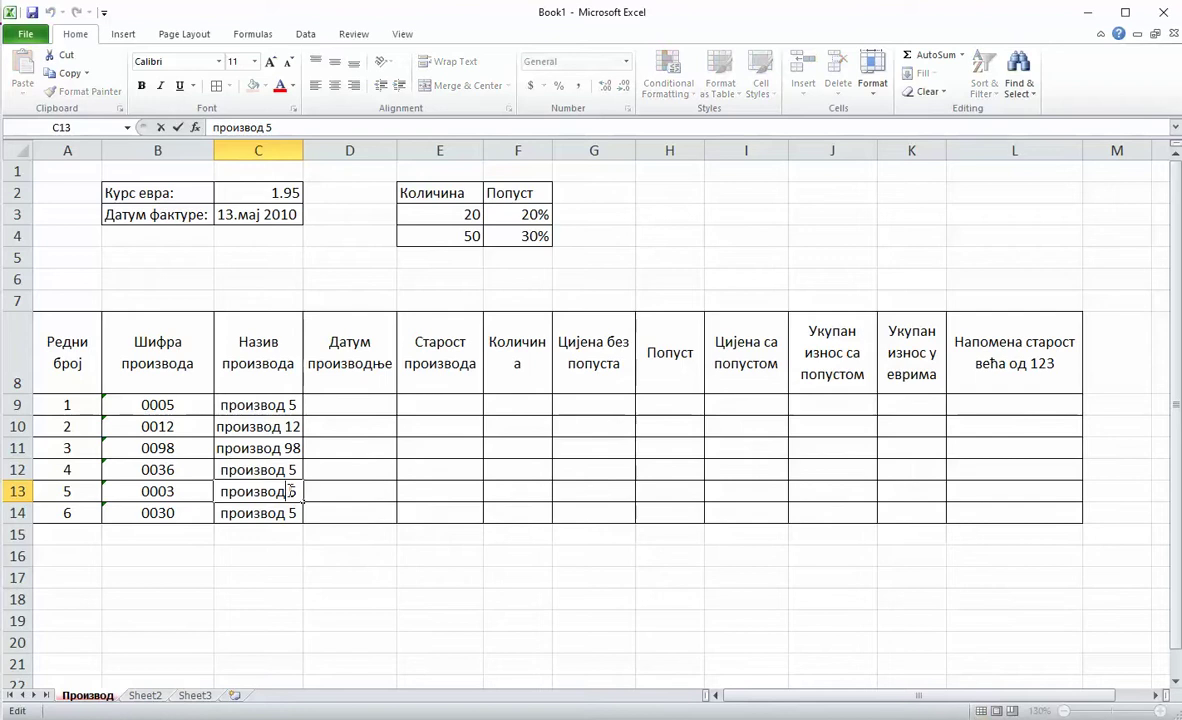
pyautogui.doubleClick(294, 491)
pyautogui.write('3')
pyautogui.press('Return')
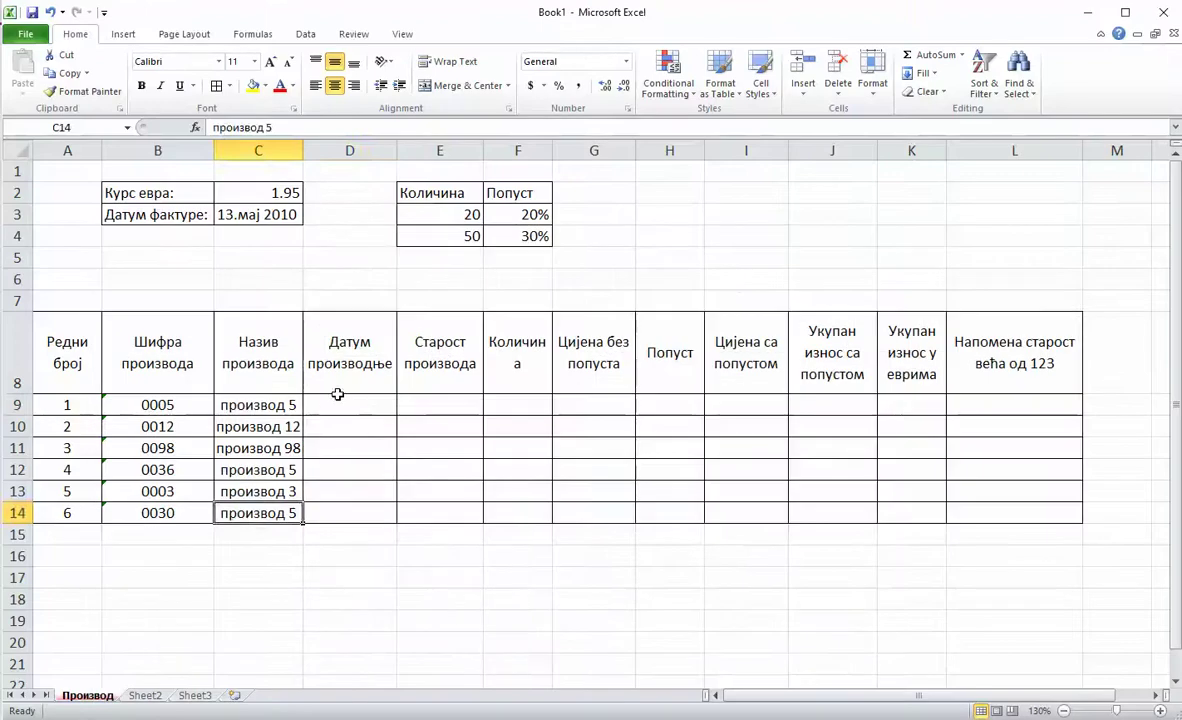
# Step: Enter the production date 8.1.2010 for the first product in D9
pyautogui.click(346, 406)
pyautogui.write('8.')
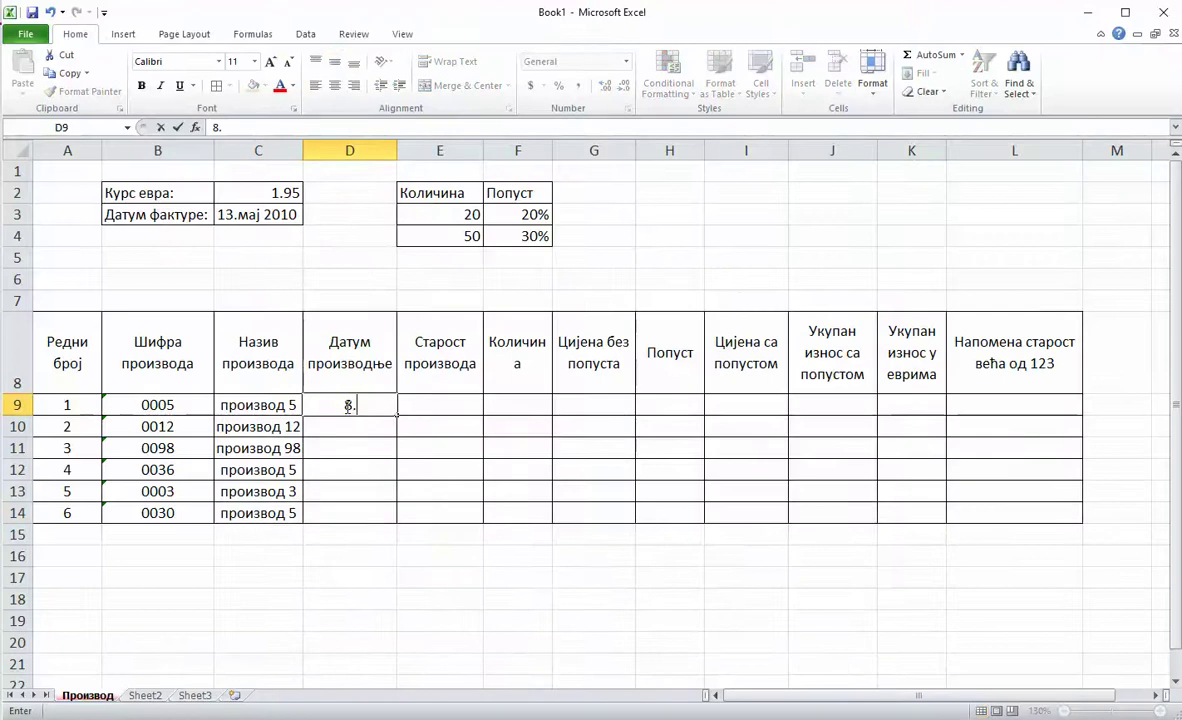
pyautogui.write('1.200')
pyautogui.press('BackSpace')
pyautogui.write('10')
pyautogui.press('Return')
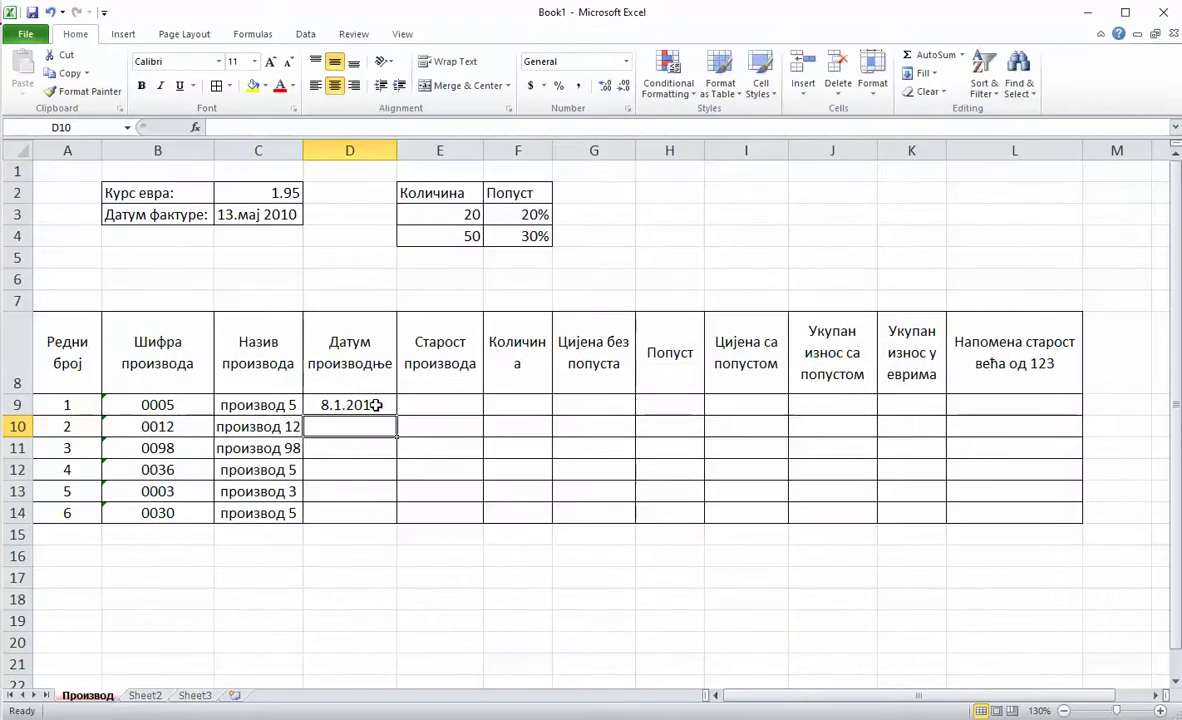
pyautogui.click(385, 404)
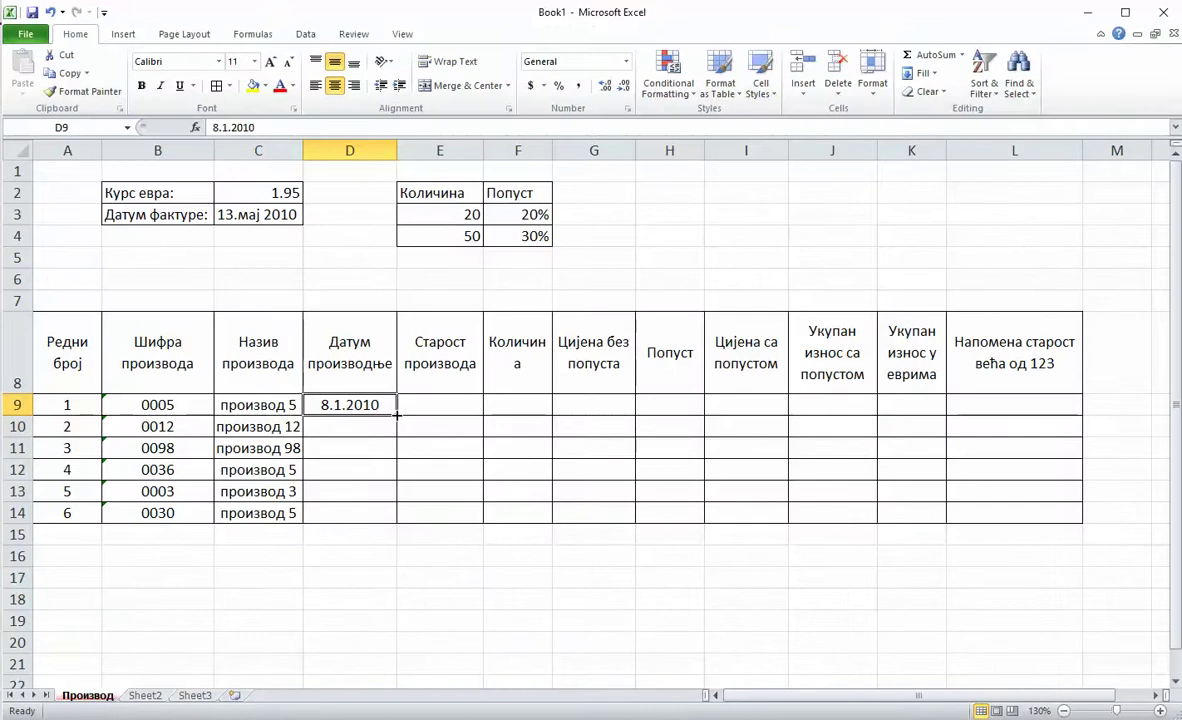
pyautogui.moveTo(397, 414)
pyautogui.mouseDown()
pyautogui.moveTo(397, 468)
pyautogui.moveTo(387, 402)
pyautogui.mouseUp()
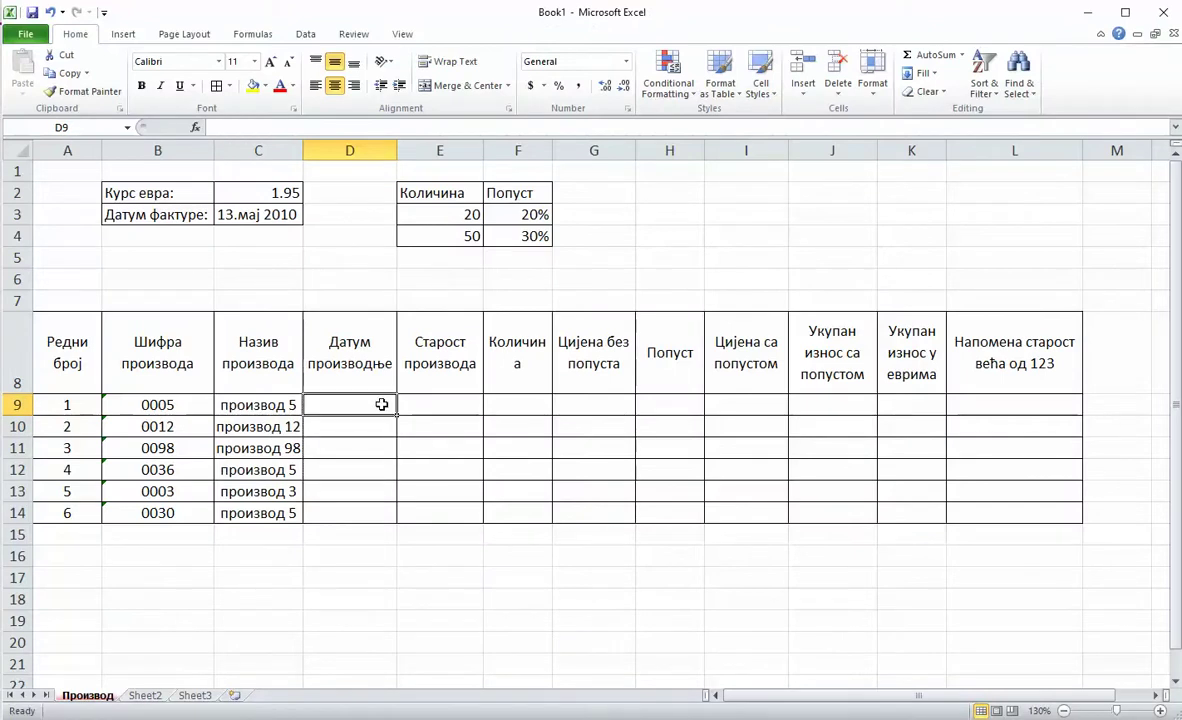
pyautogui.click(50, 12)
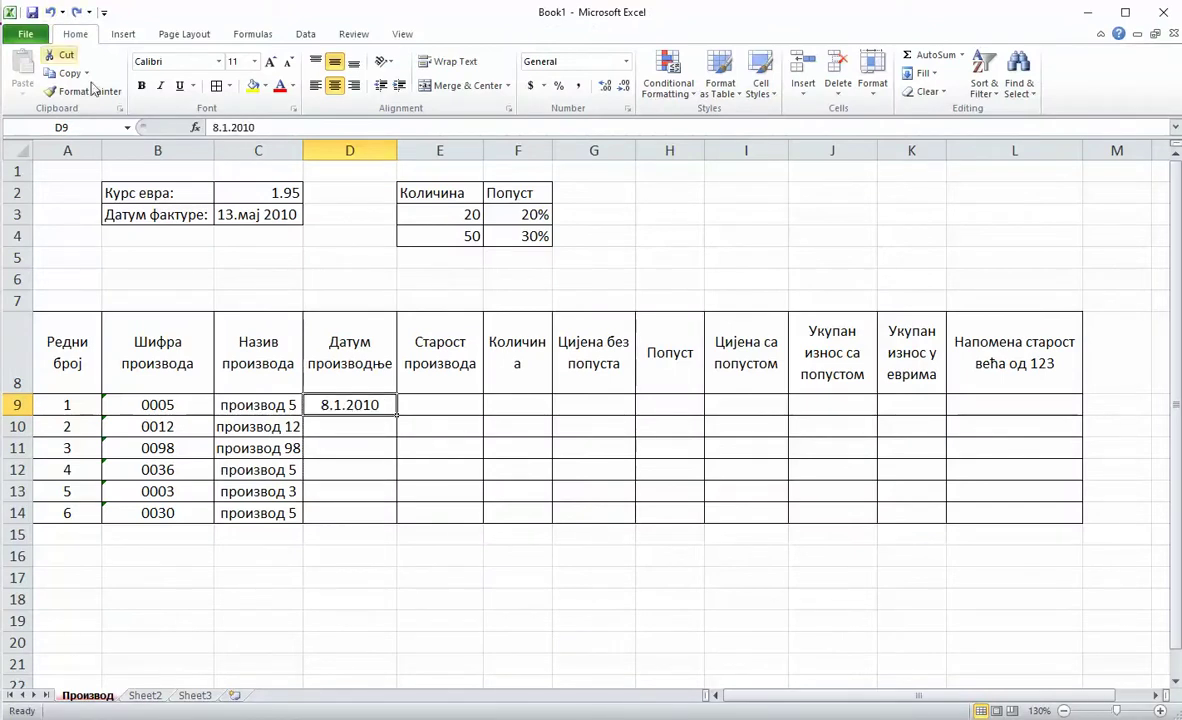
# Step: Change the production date in D9 to 8.1.2020
pyautogui.doubleClick(382, 404)
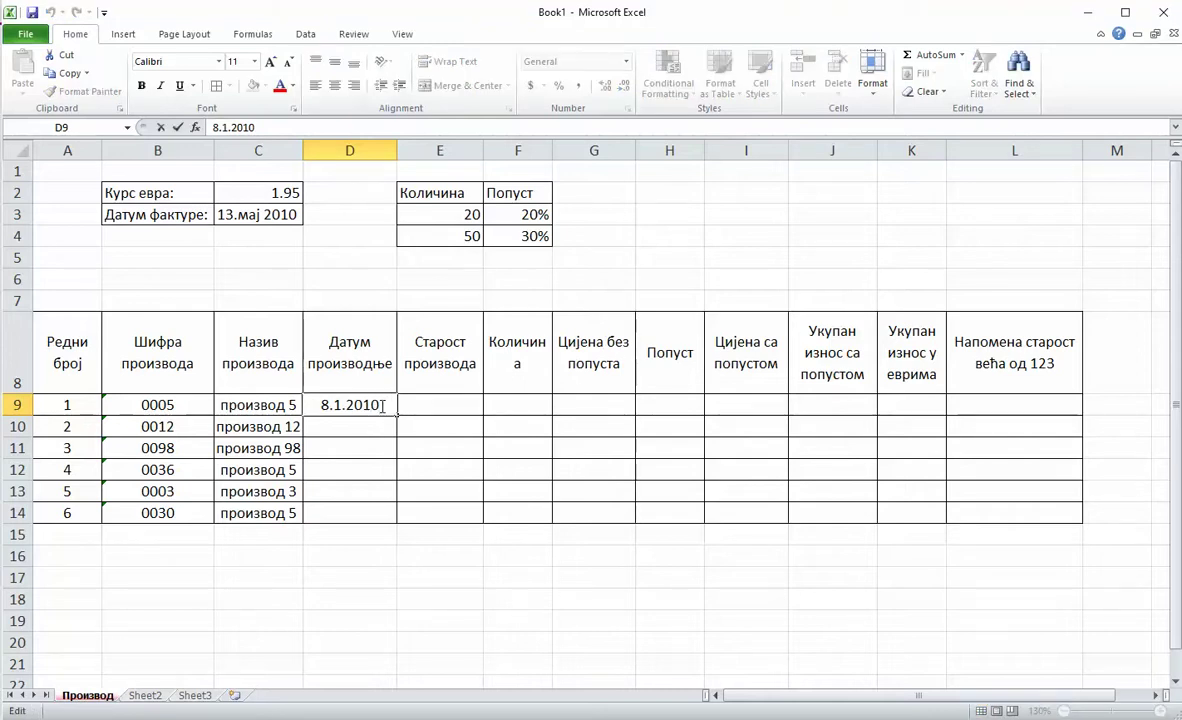
pyautogui.press('BackSpace')
pyautogui.press('BackSpace')
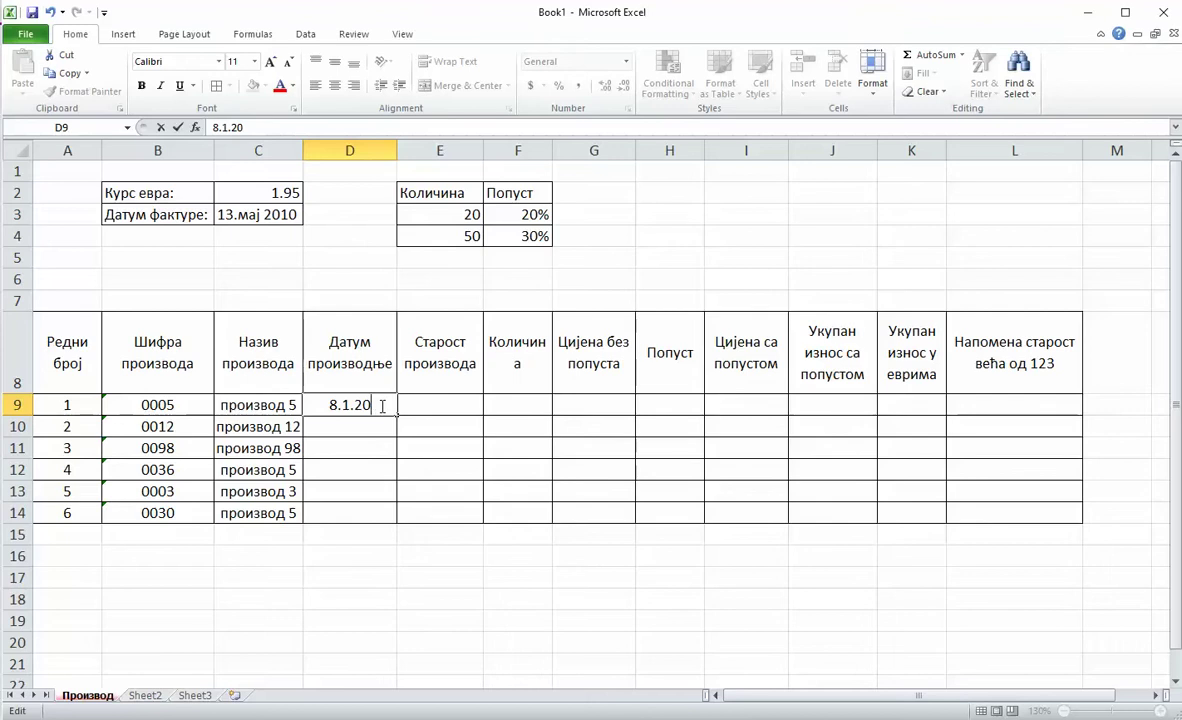
pyautogui.write('20')
pyautogui.press('Return')
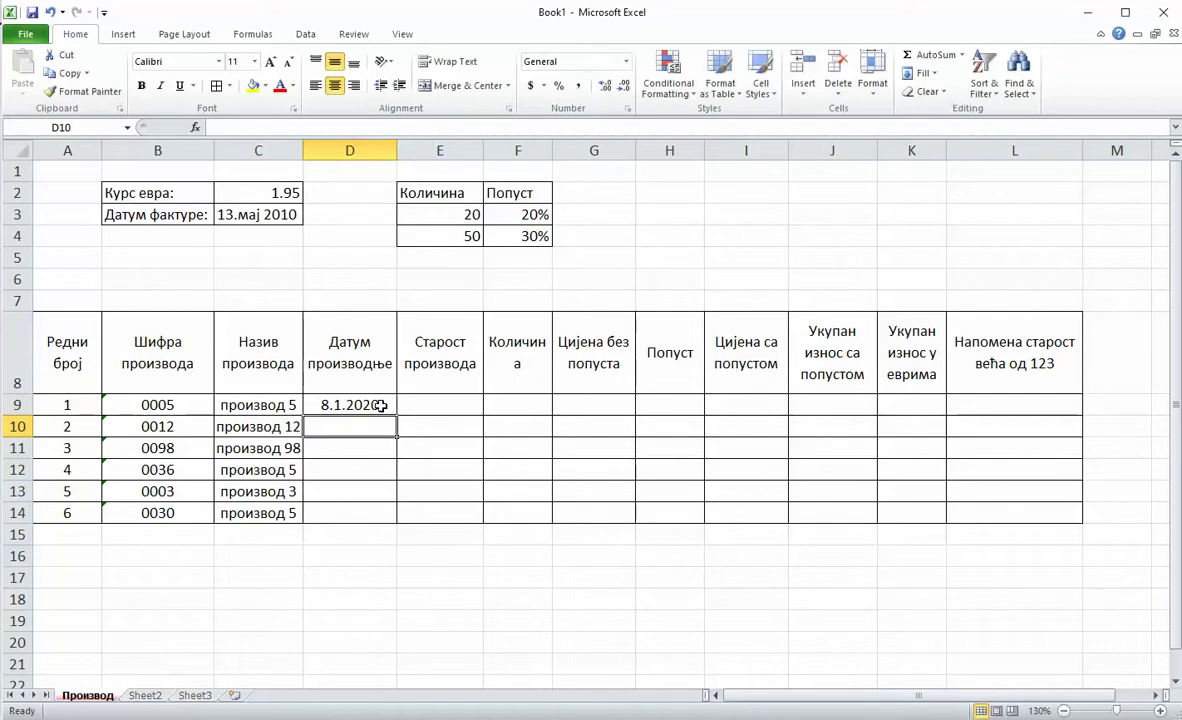
pyautogui.click(381, 405)
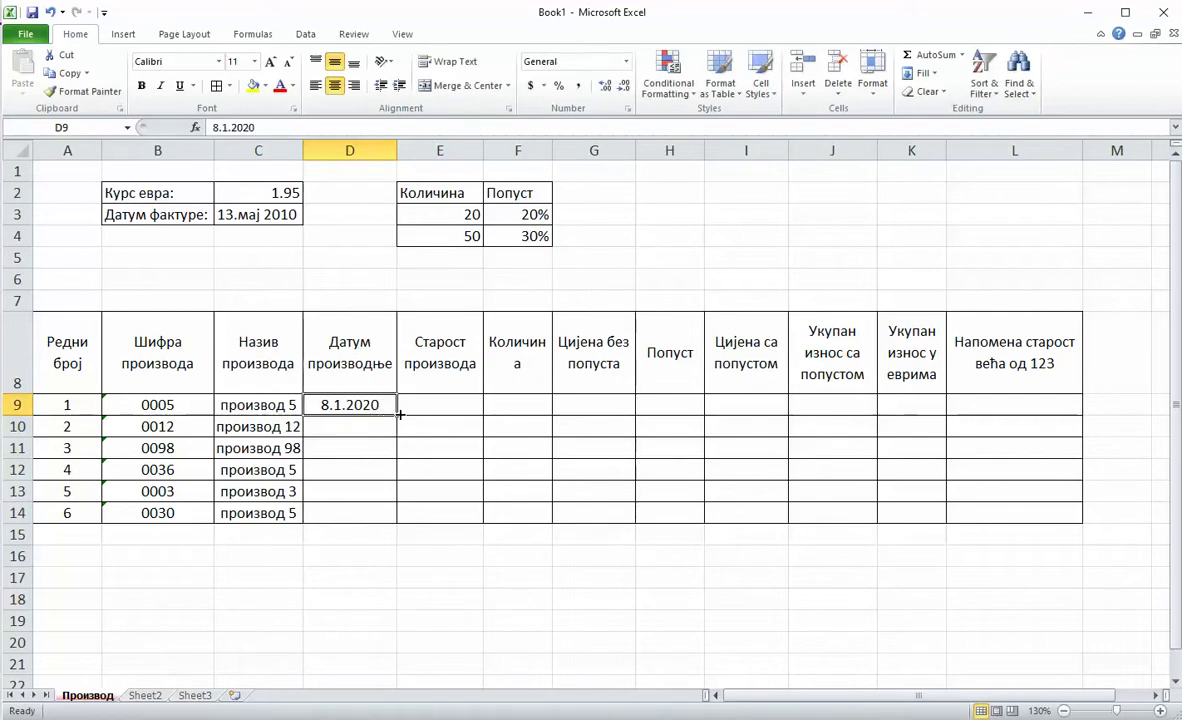
pyautogui.moveTo(396, 416)
pyautogui.mouseDown()
pyautogui.moveTo(396, 464)
pyautogui.moveTo(396, 412)
pyautogui.mouseUp()
# Step: Enter the production date 9.1.2020 for the second product in D10
pyautogui.click(377, 425)
pyautogui.write('9.')
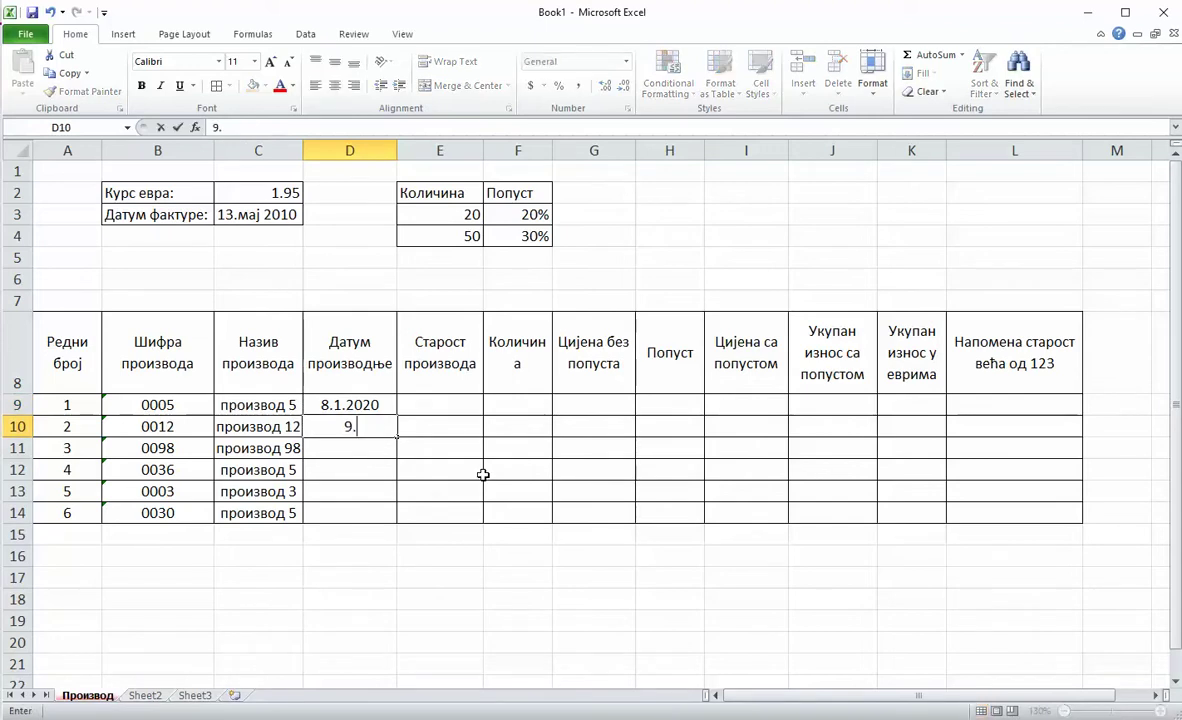
pyautogui.write('1.2020')
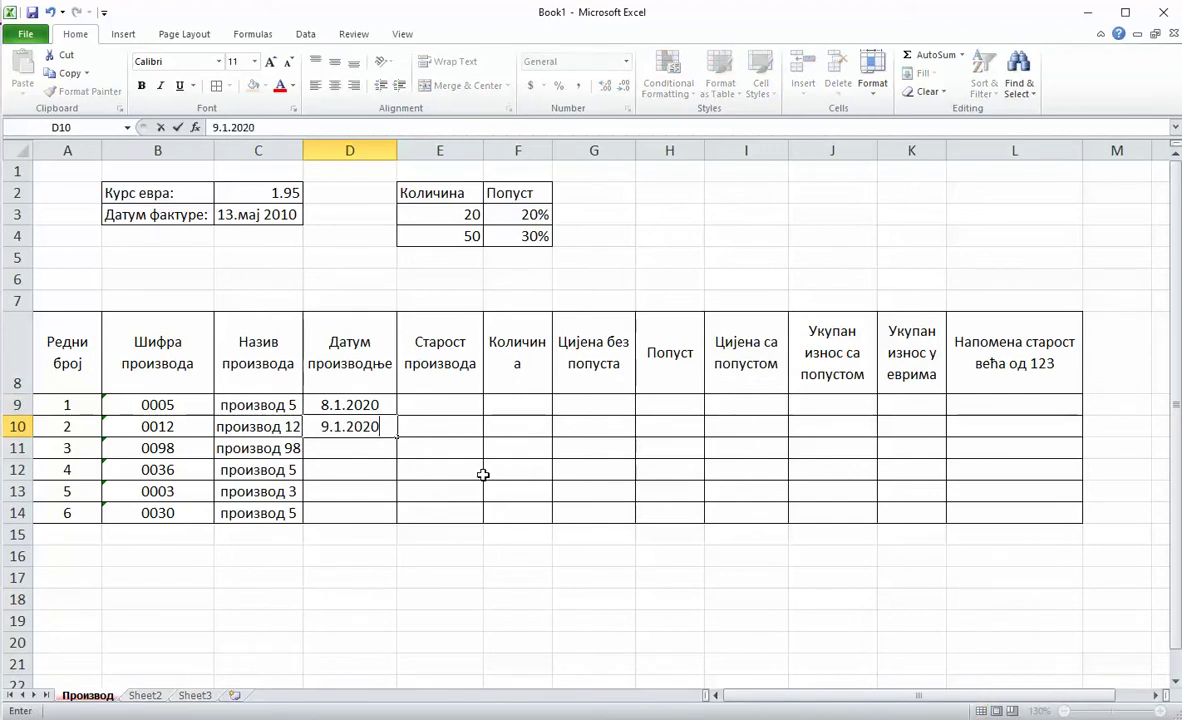
pyautogui.press('Return')
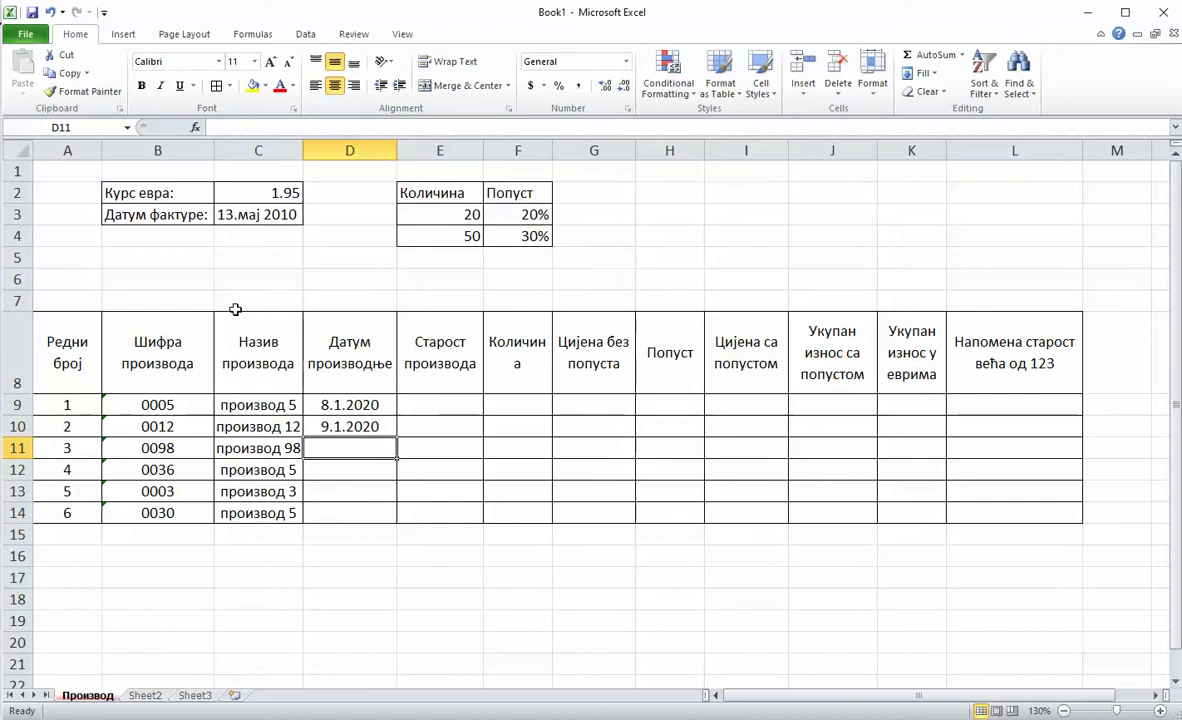
pyautogui.click(357, 433)
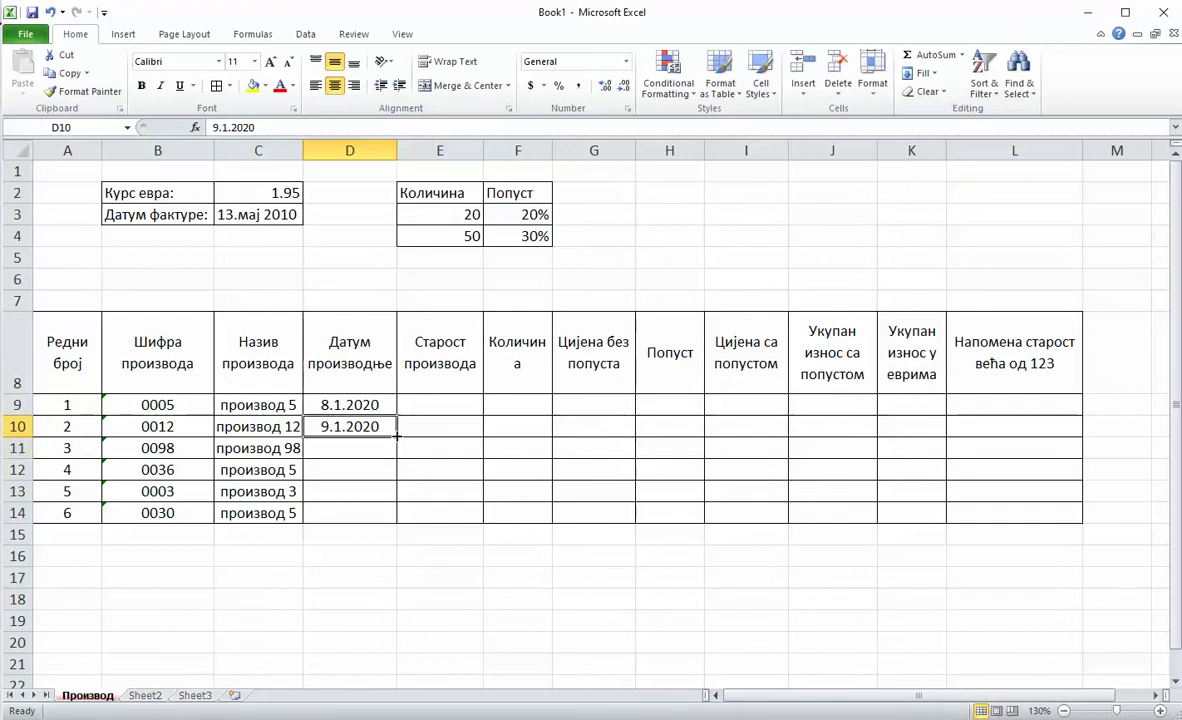
pyautogui.moveTo(397, 437)
pyautogui.mouseDown()
pyautogui.moveTo(398, 452)
pyautogui.moveTo(375, 430)
pyautogui.mouseUp()
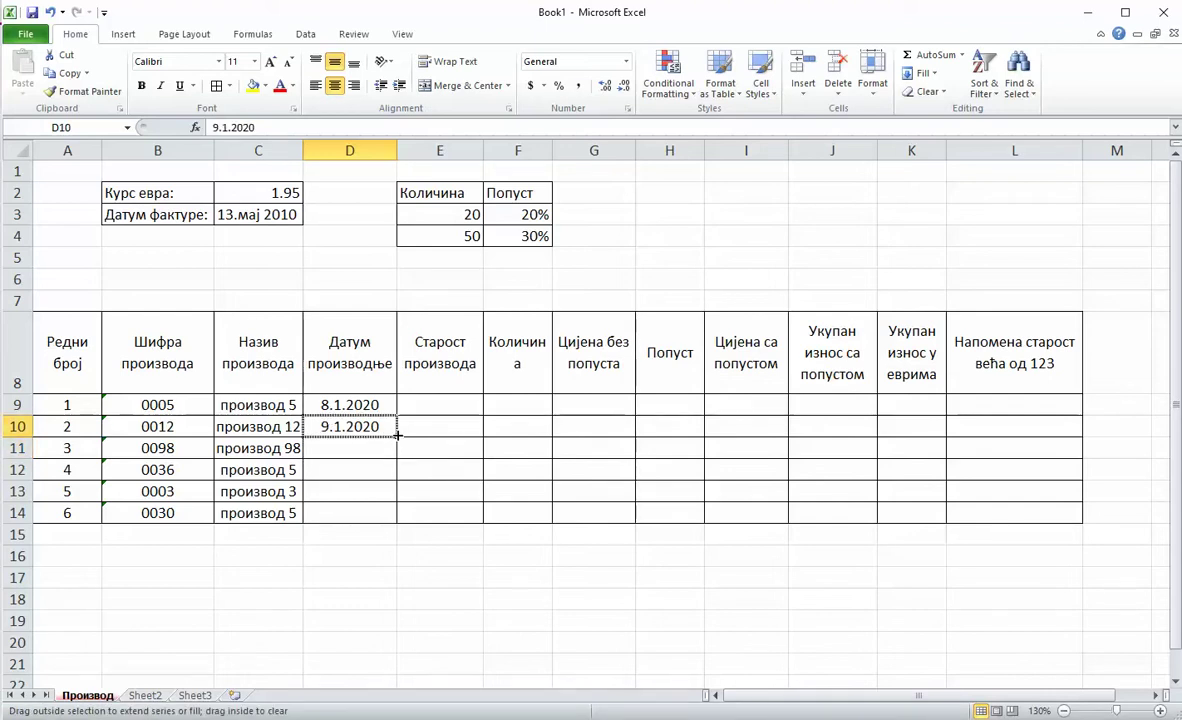
# Step: Enter the production dates 10.1.2020, 11.1.2020, 12.1.2020 and 13.1.2020 for products three to six in D11:D14
pyautogui.click(371, 445)
pyautogui.write('10.1.2020')
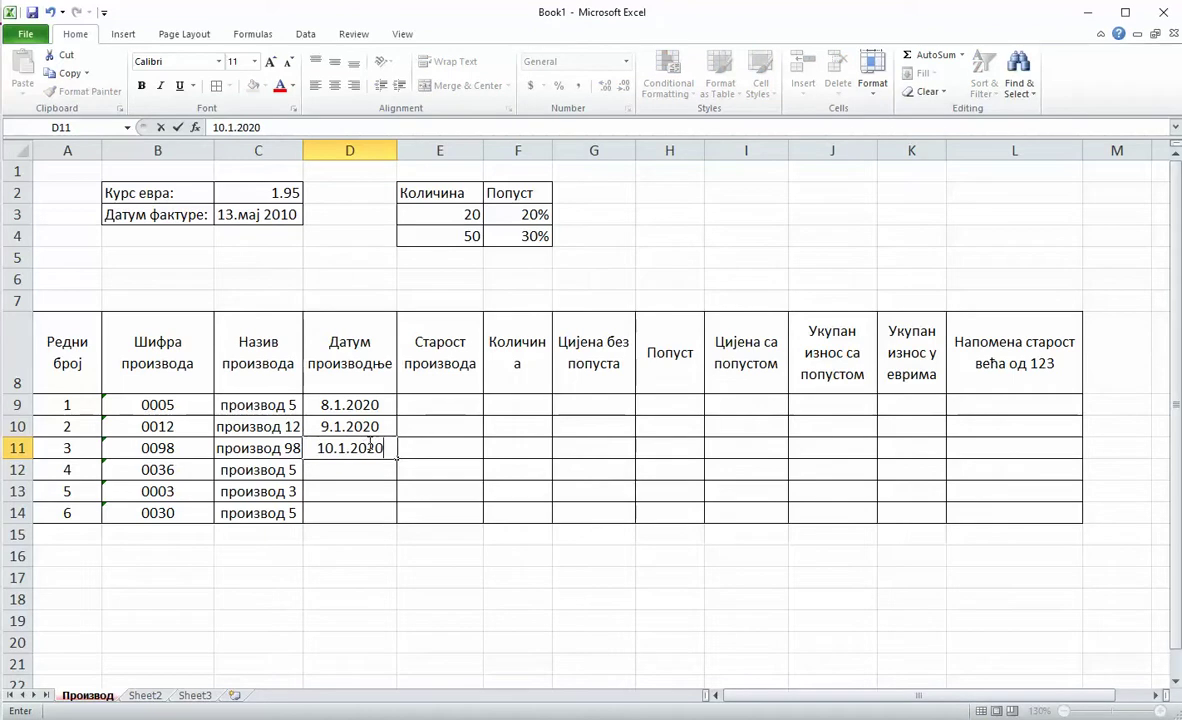
pyautogui.press('Return')
pyautogui.write('1')
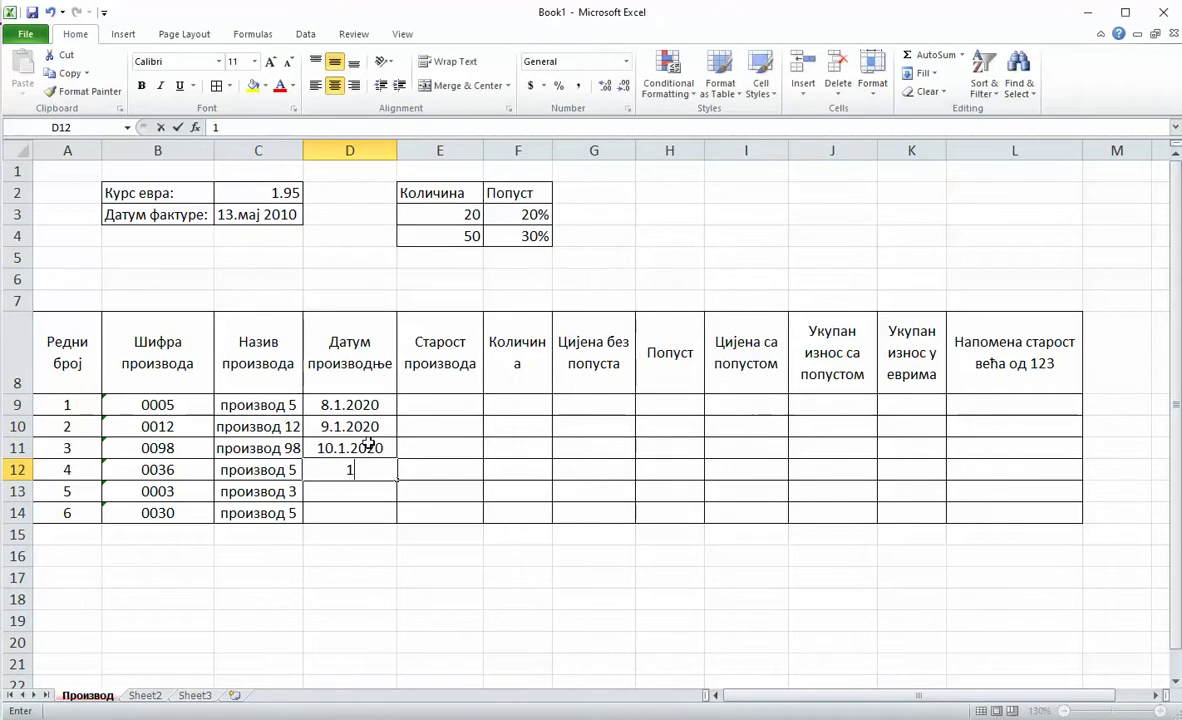
pyautogui.write('1.1.2020')
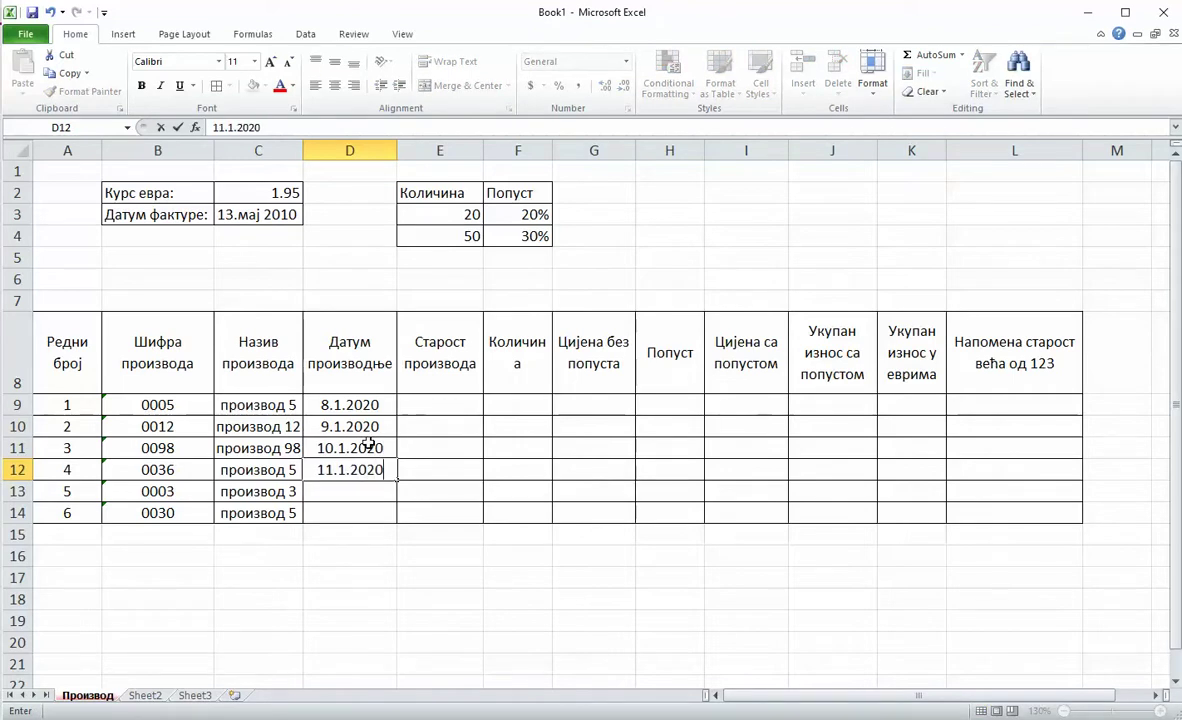
pyautogui.press('Return')
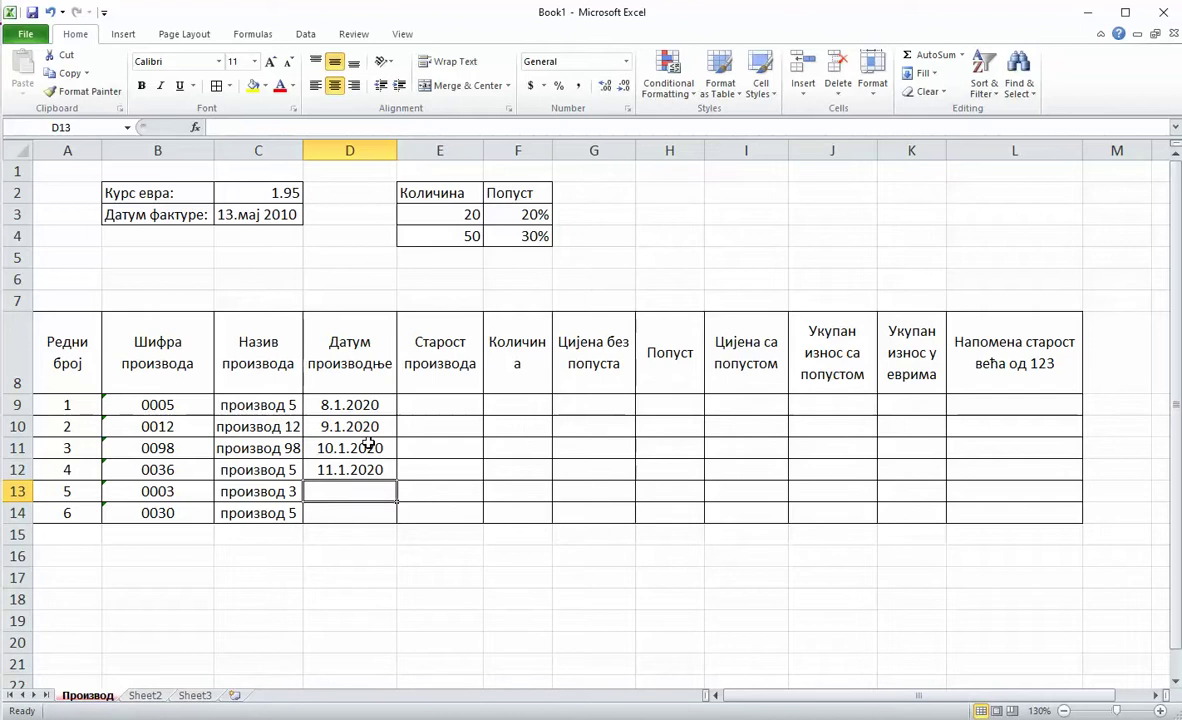
pyautogui.write('12.1.2020')
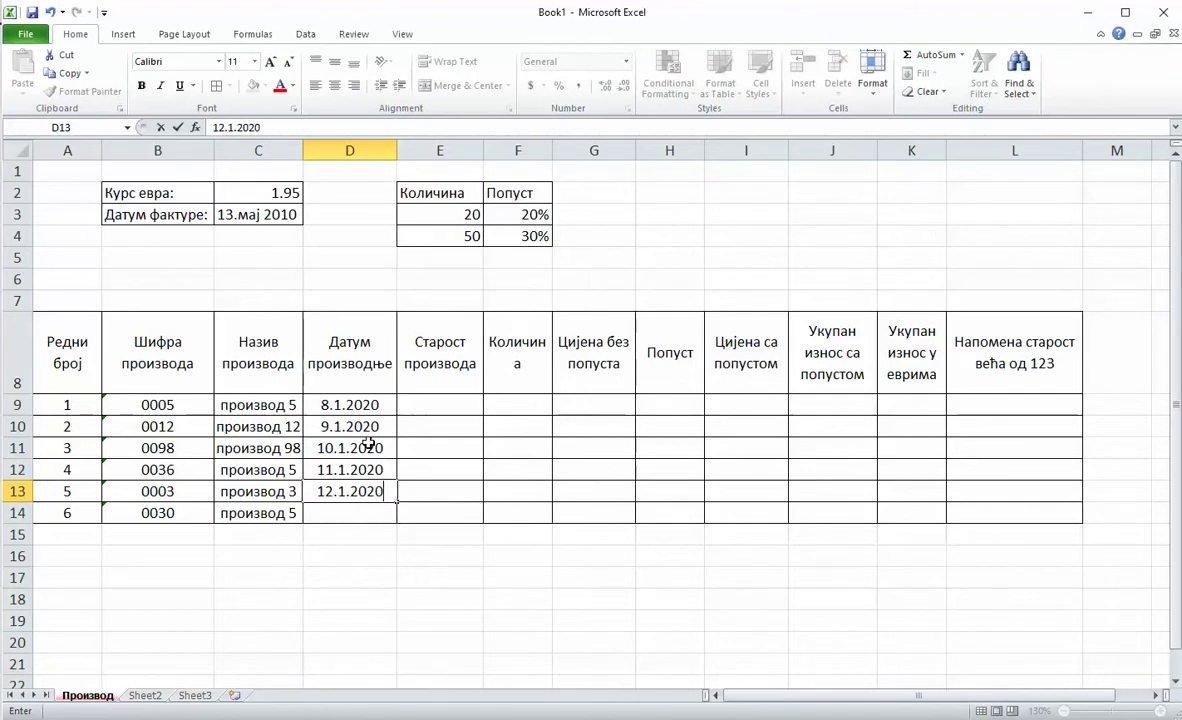
pyautogui.press('Return')
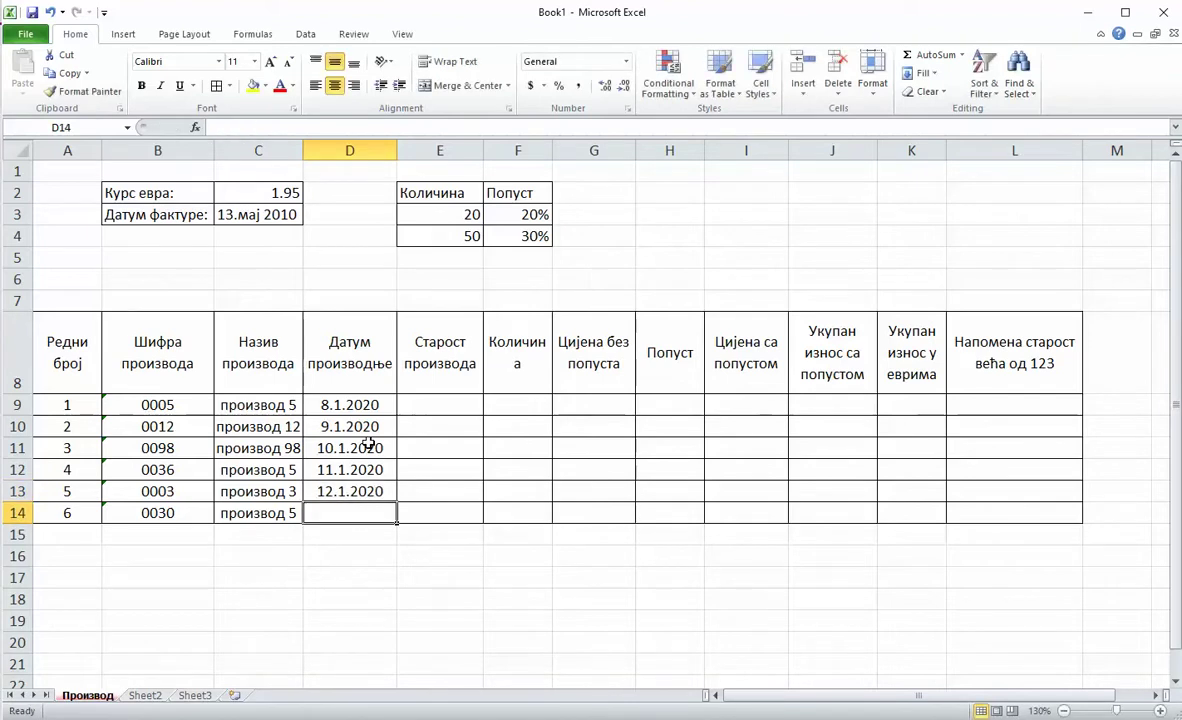
pyautogui.write('13.1.2020')
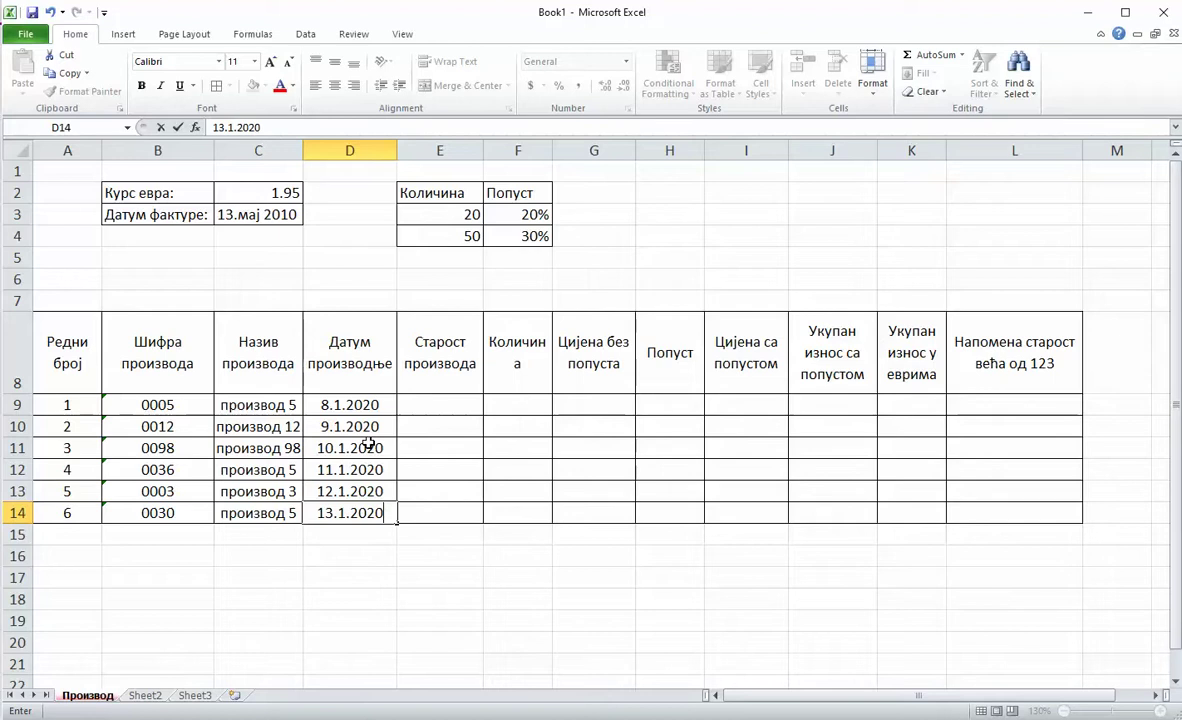
pyautogui.press('Return')
# Step: Enter product ages 125 and 124 in E9 and E10, and extend the descending series down to E14
pyautogui.click(421, 405)
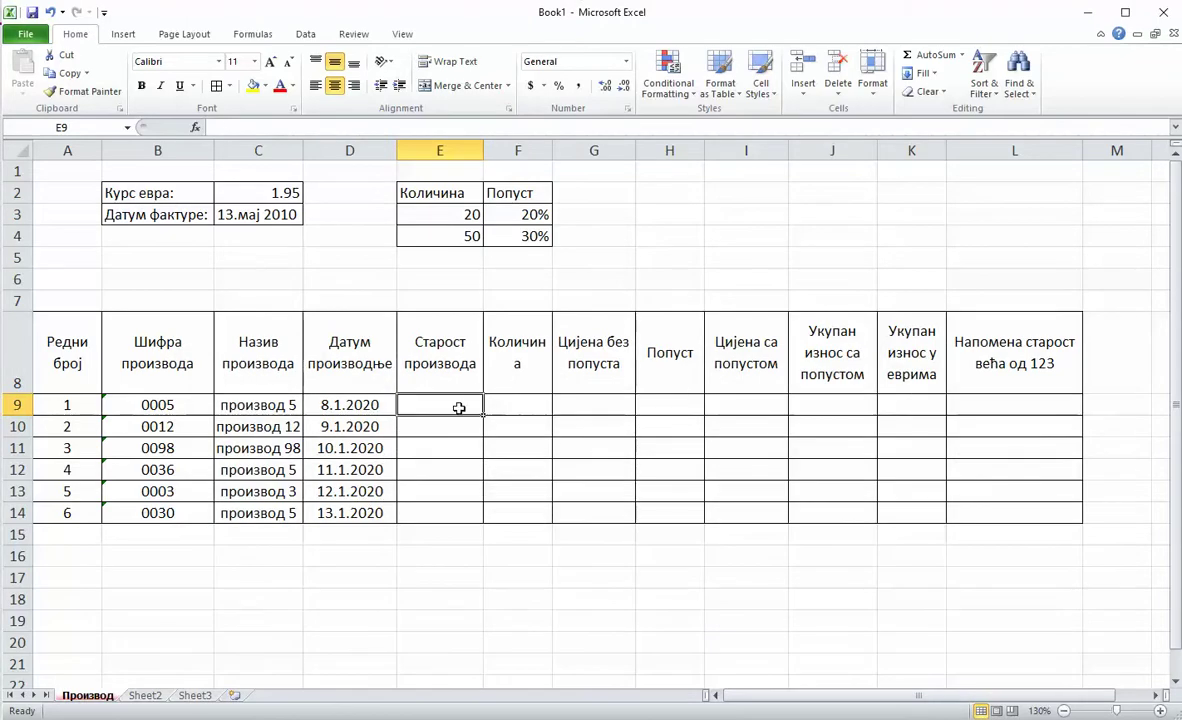
pyautogui.write('125')
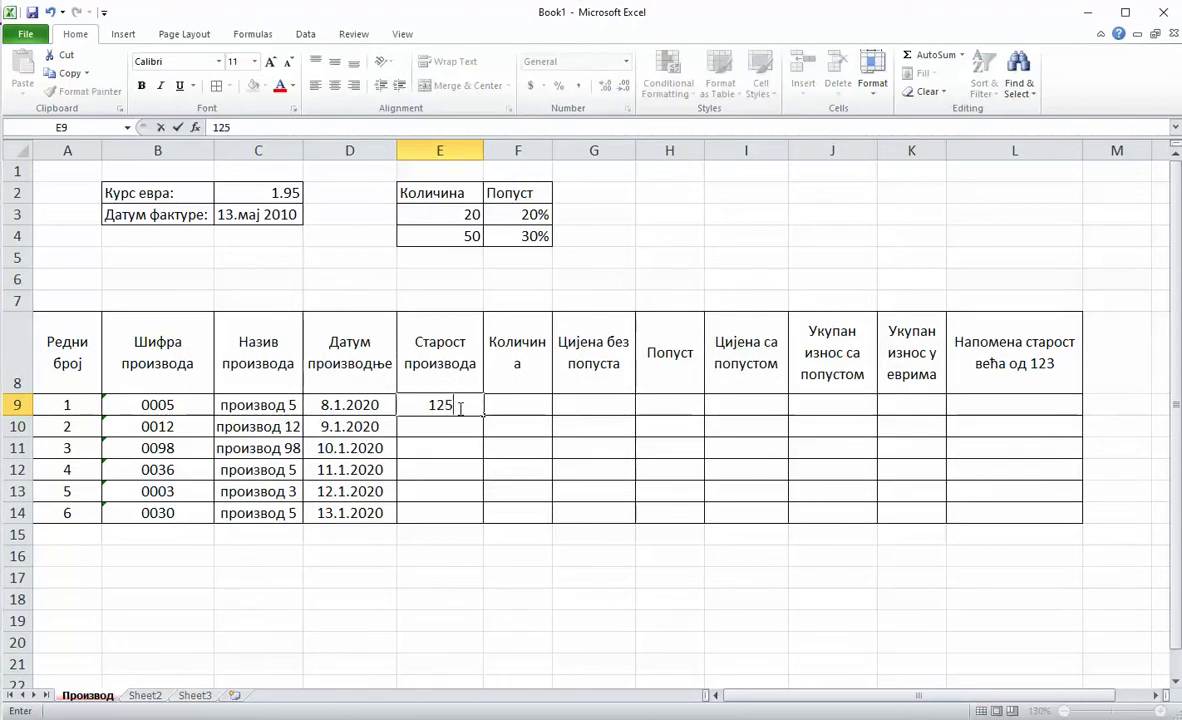
pyautogui.press('Return')
pyautogui.write('124')
pyautogui.press('Return')
pyautogui.moveTo(458, 407); pyautogui.dragTo(486, 518)
# Step: Widen column F to fit the Количина header, and fill F9:F14 with a quantity series starting at 20 and 30
pyautogui.click(514, 415)
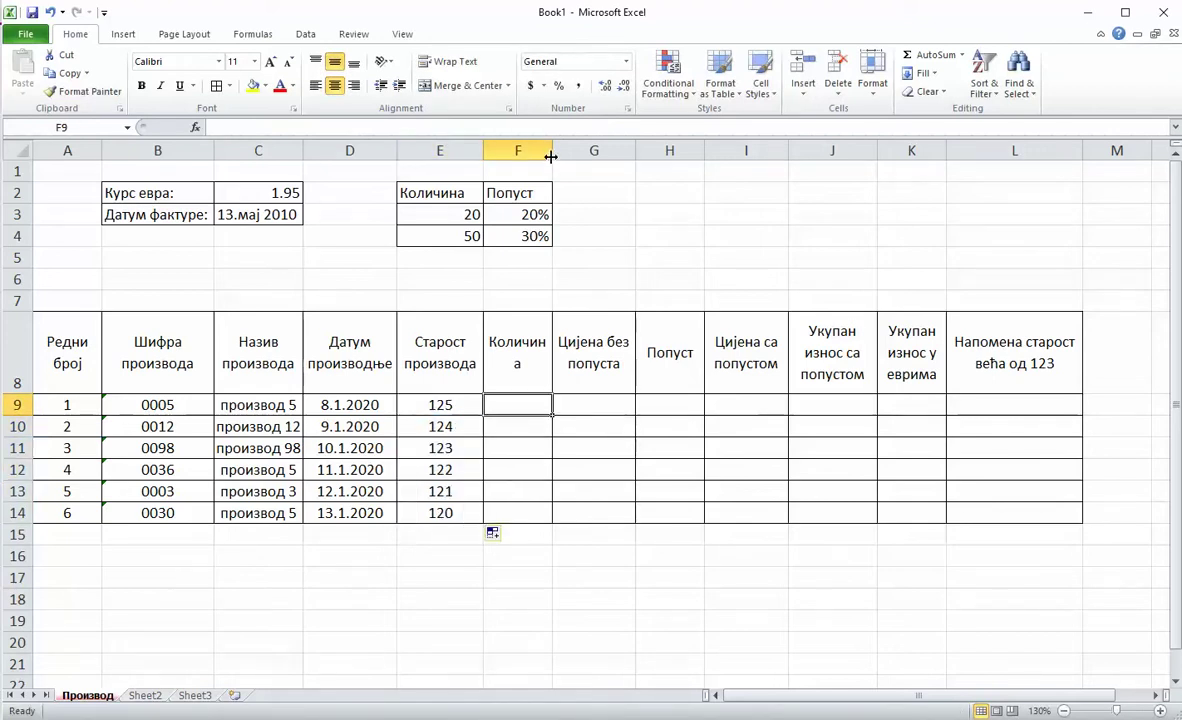
pyautogui.moveTo(552, 151); pyautogui.dragTo(565, 151)
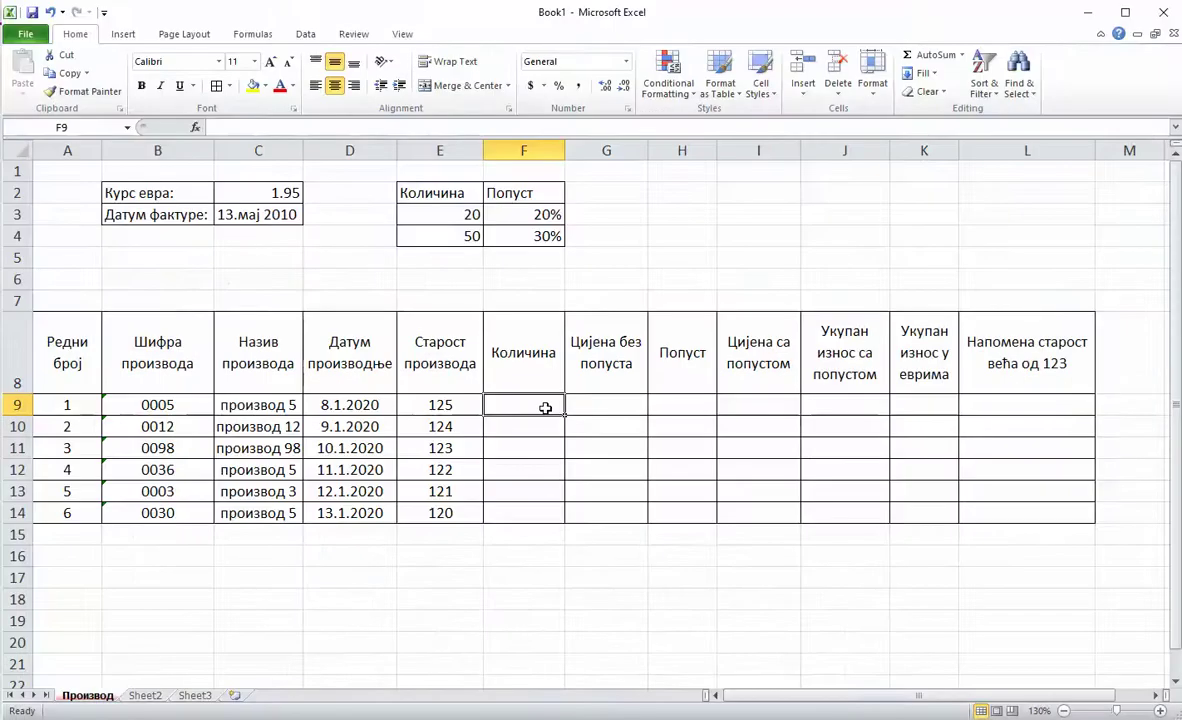
pyautogui.write('20')
pyautogui.press('Return')
pyautogui.write('30')
pyautogui.press('Return')
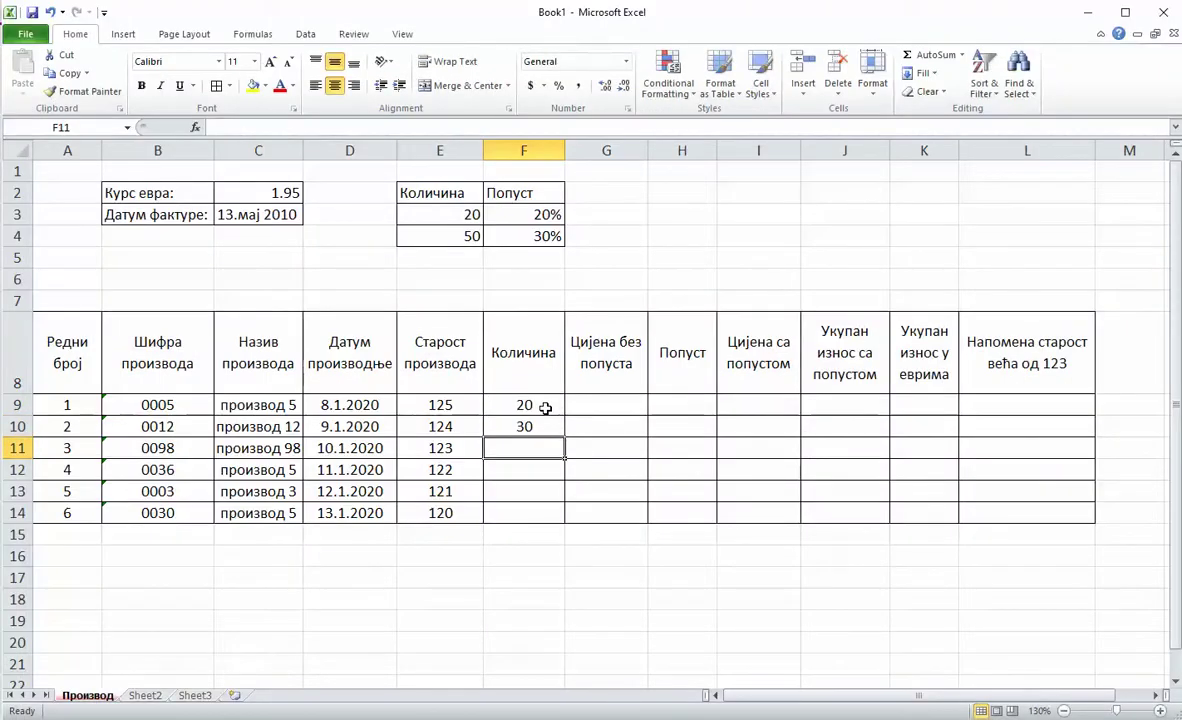
pyautogui.moveTo(533, 406); pyautogui.dragTo(572, 517)
# Step: Enter the undiscounted prices 25 and 26 in G9 and G10, and extend the series down to G14
pyautogui.click(607, 408)
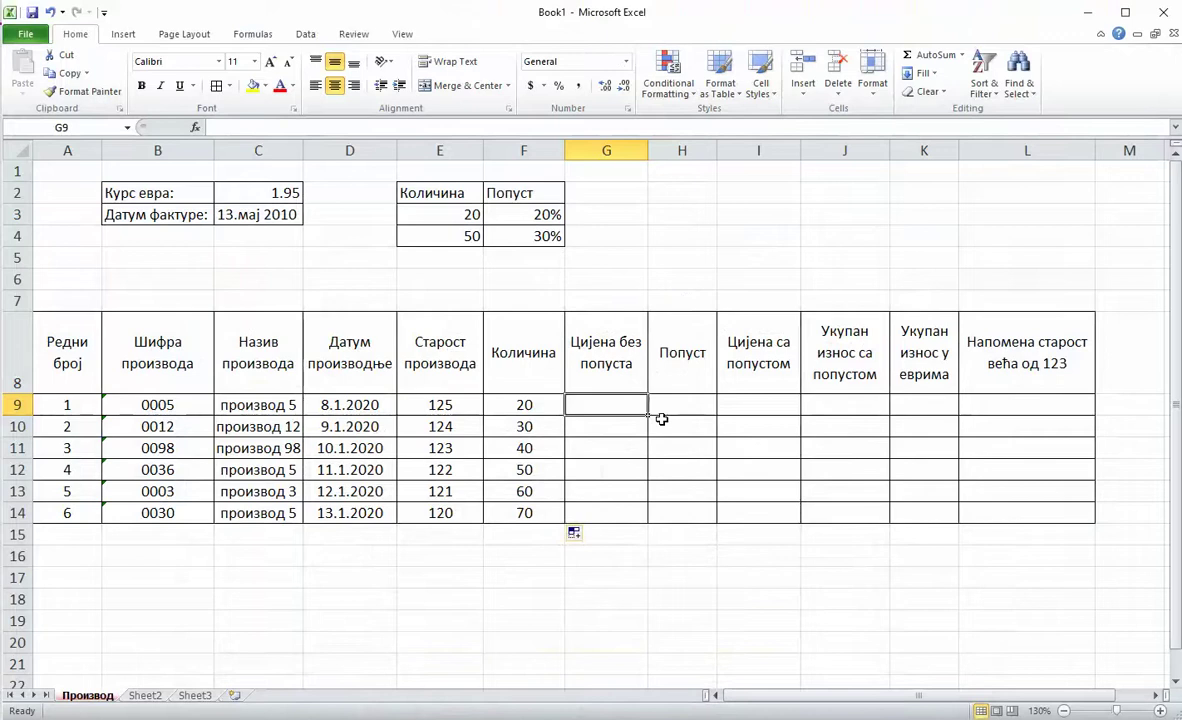
pyautogui.write('25')
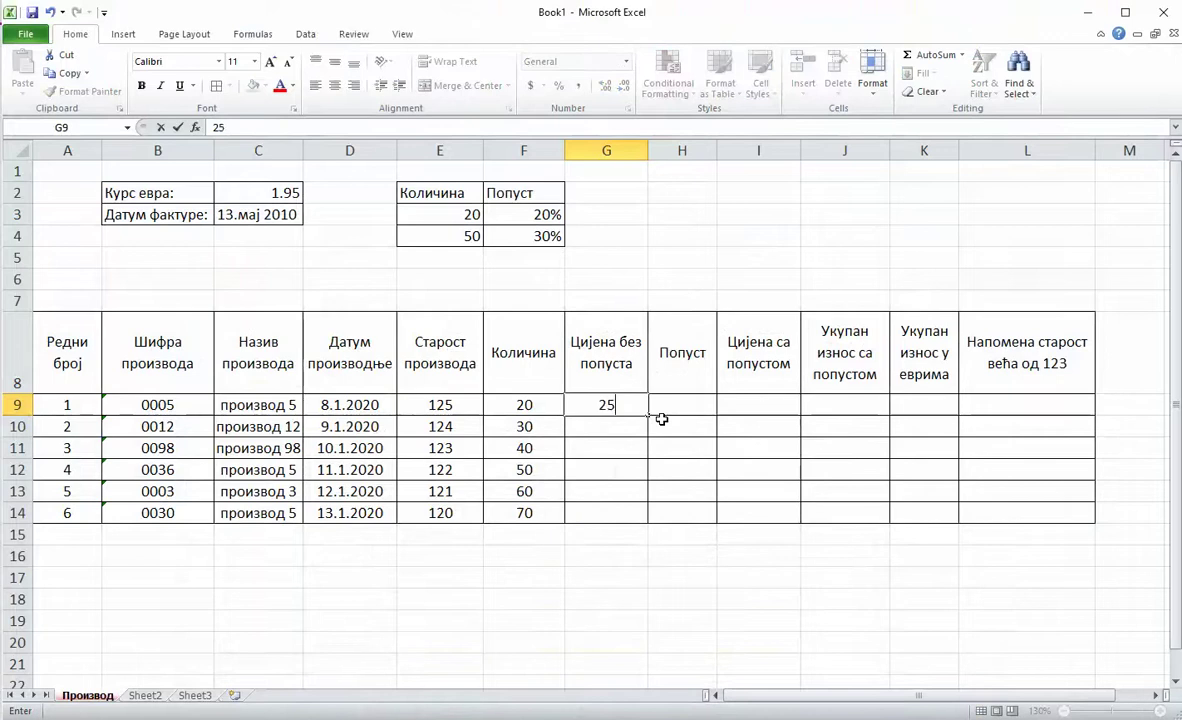
pyautogui.press('Return')
pyautogui.write('26')
pyautogui.press('Return')
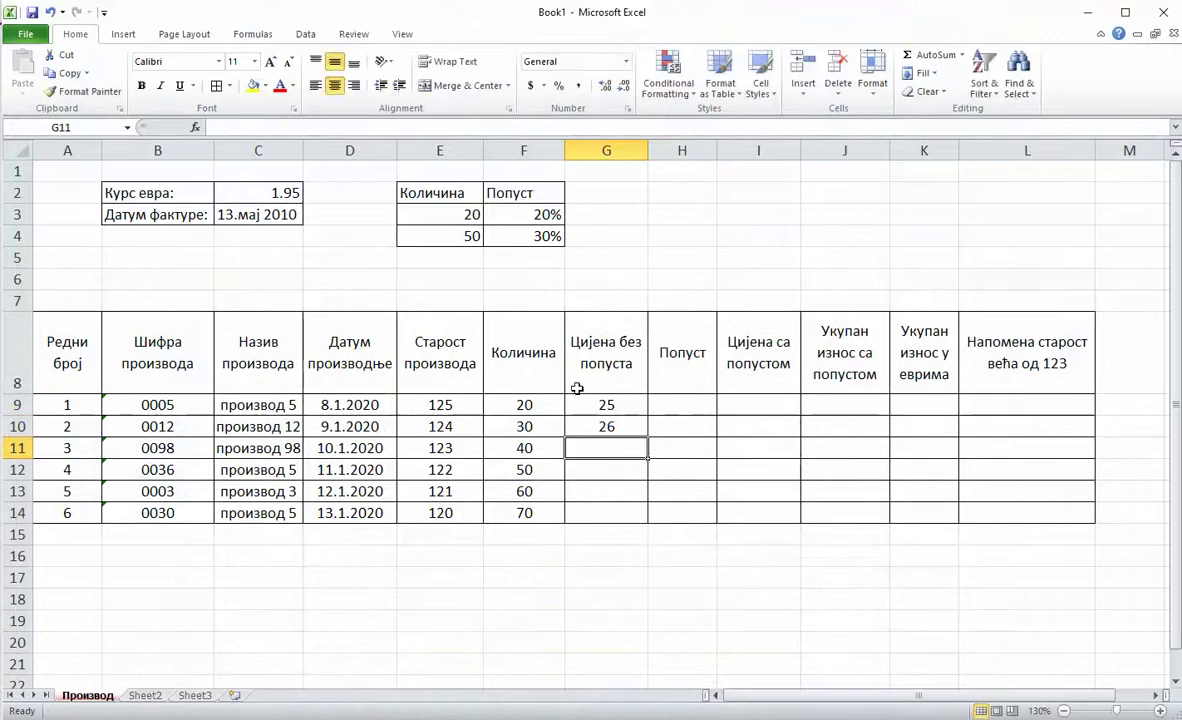
pyautogui.moveTo(604, 405); pyautogui.dragTo(648, 522)
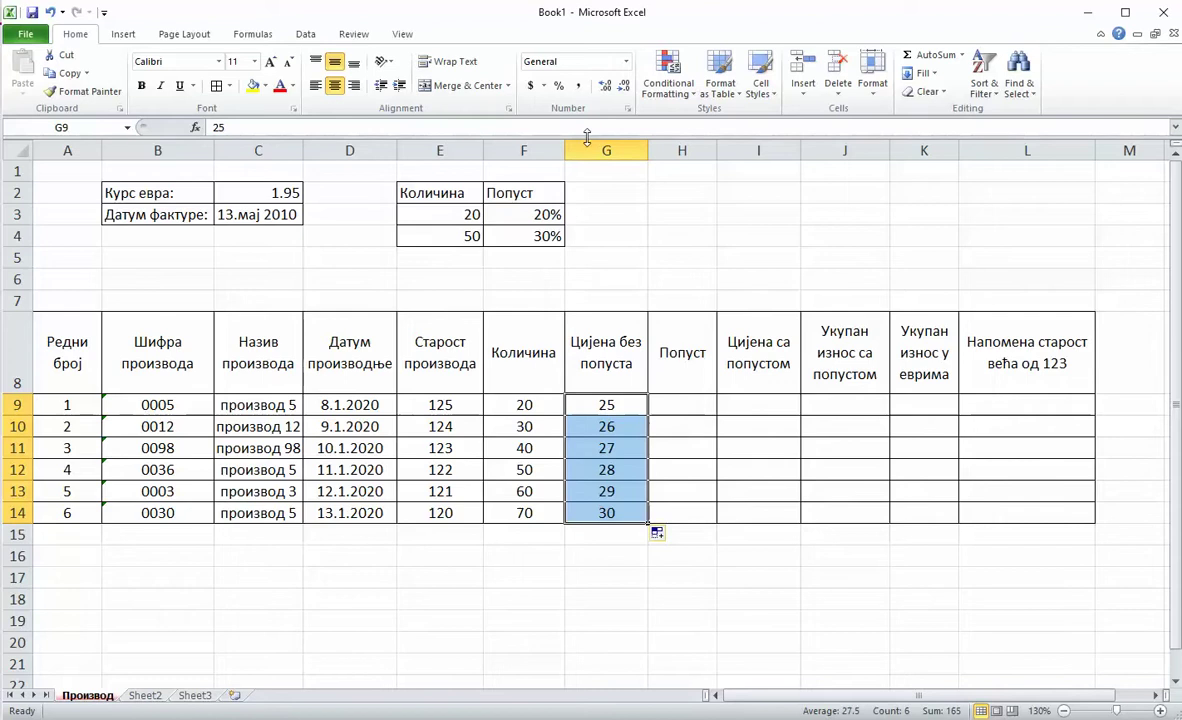
# Step: Apply the default Currency number format to the undiscounted prices in G9:G14
pyautogui.click(625, 62)
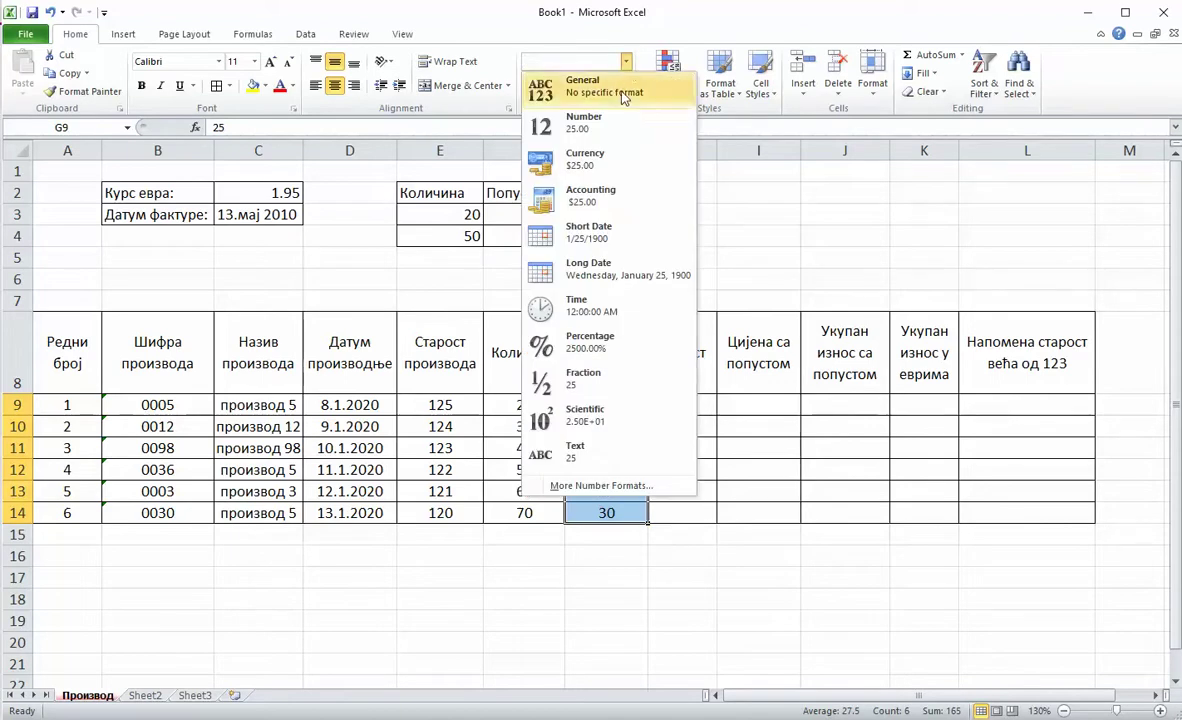
pyautogui.click(596, 176)
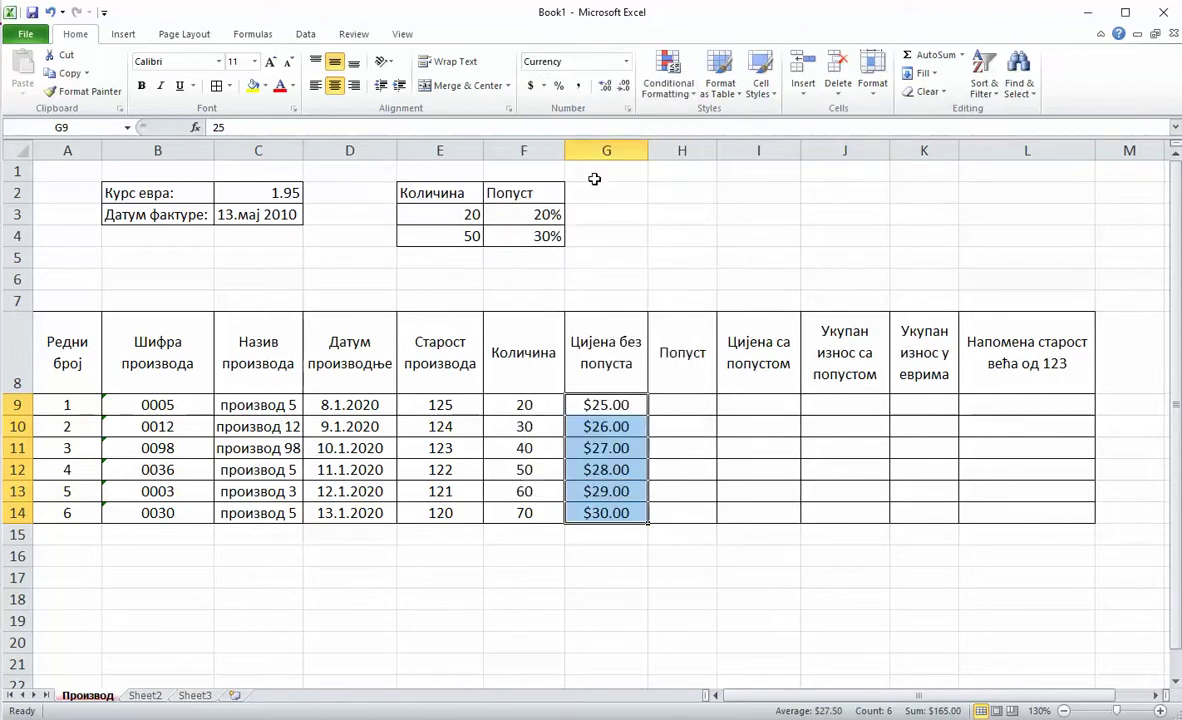
pyautogui.click(625, 62)
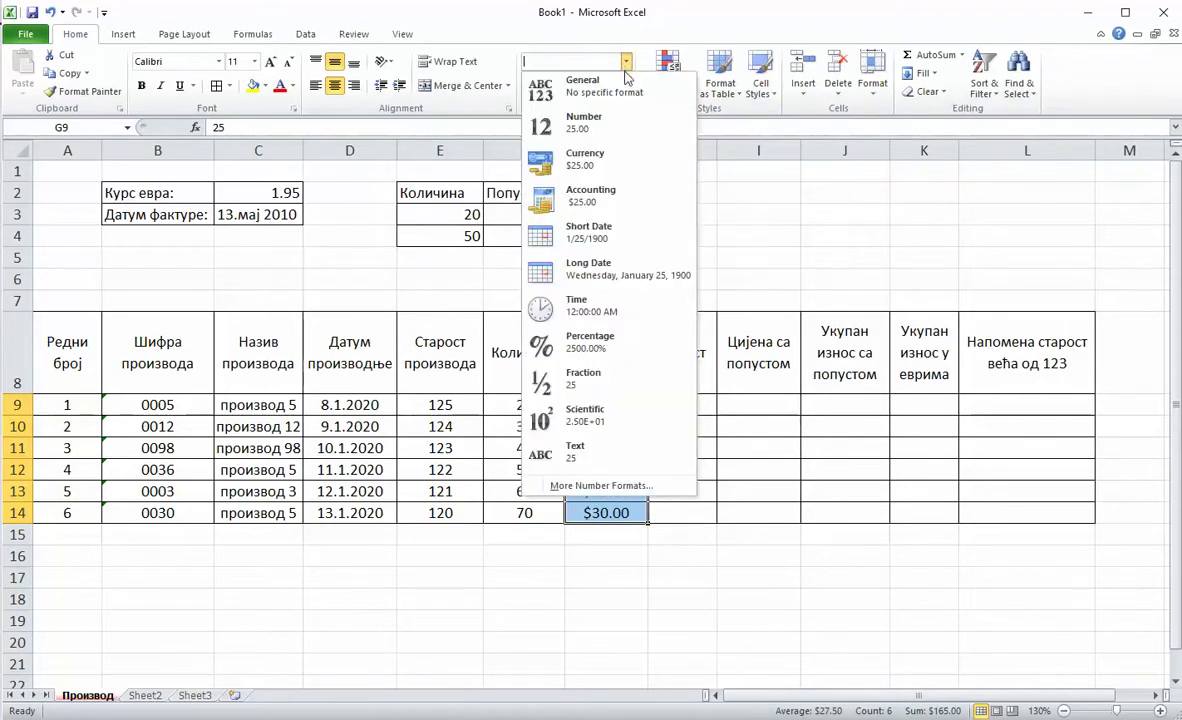
pyautogui.click(625, 62)
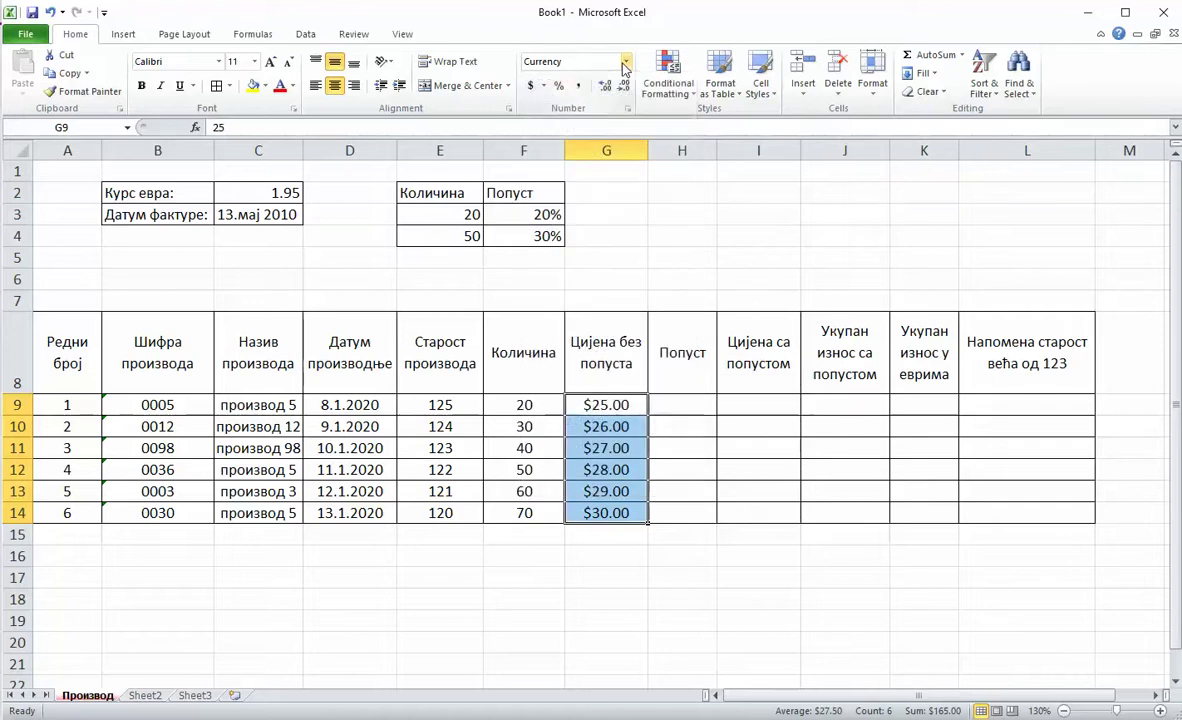
# Step: Format the prices in G9:G14 as Accounting with the КМ Serbian (Cyrillic, Bosnia and Herzegovina) symbol and two decimal places
pyautogui.click(544, 87)
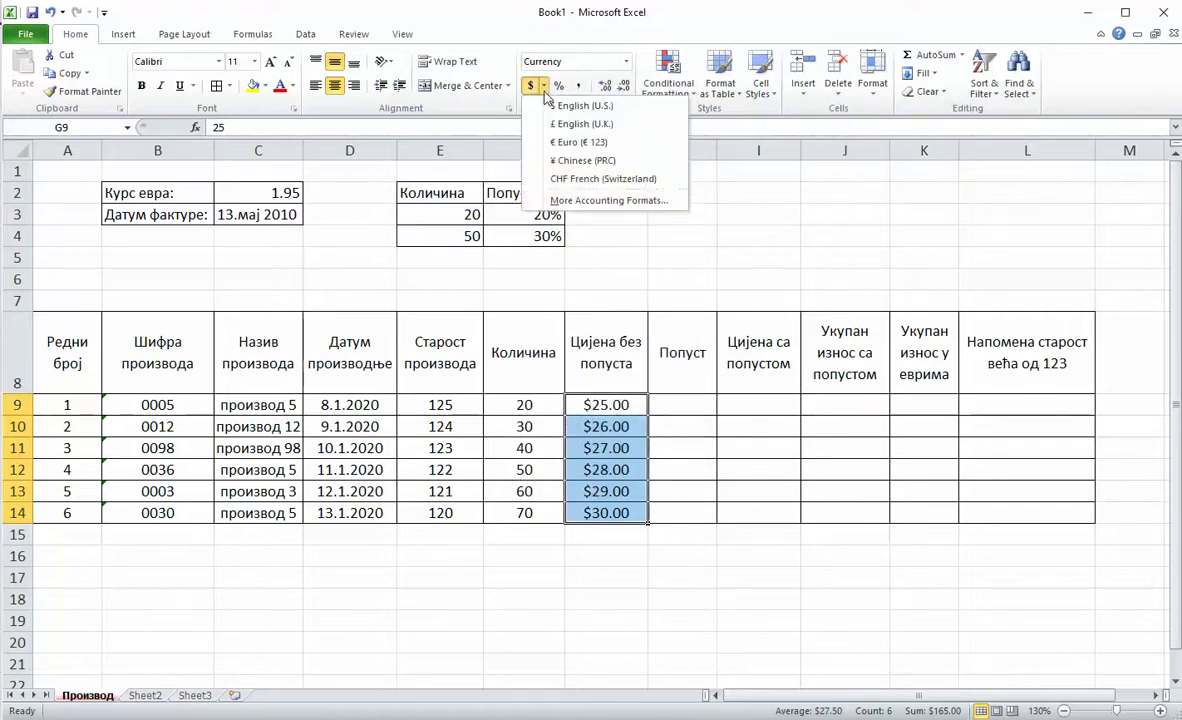
pyautogui.click(591, 201)
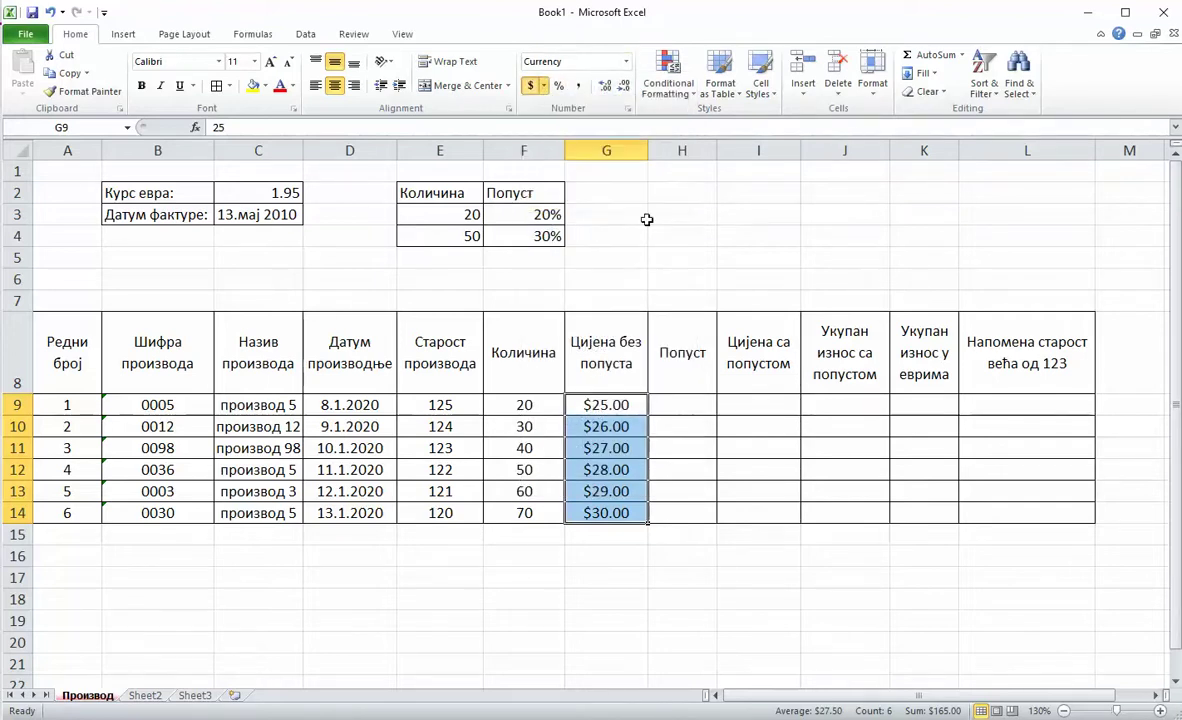
pyautogui.moveTo(499, 210); pyautogui.dragTo(966, 190)
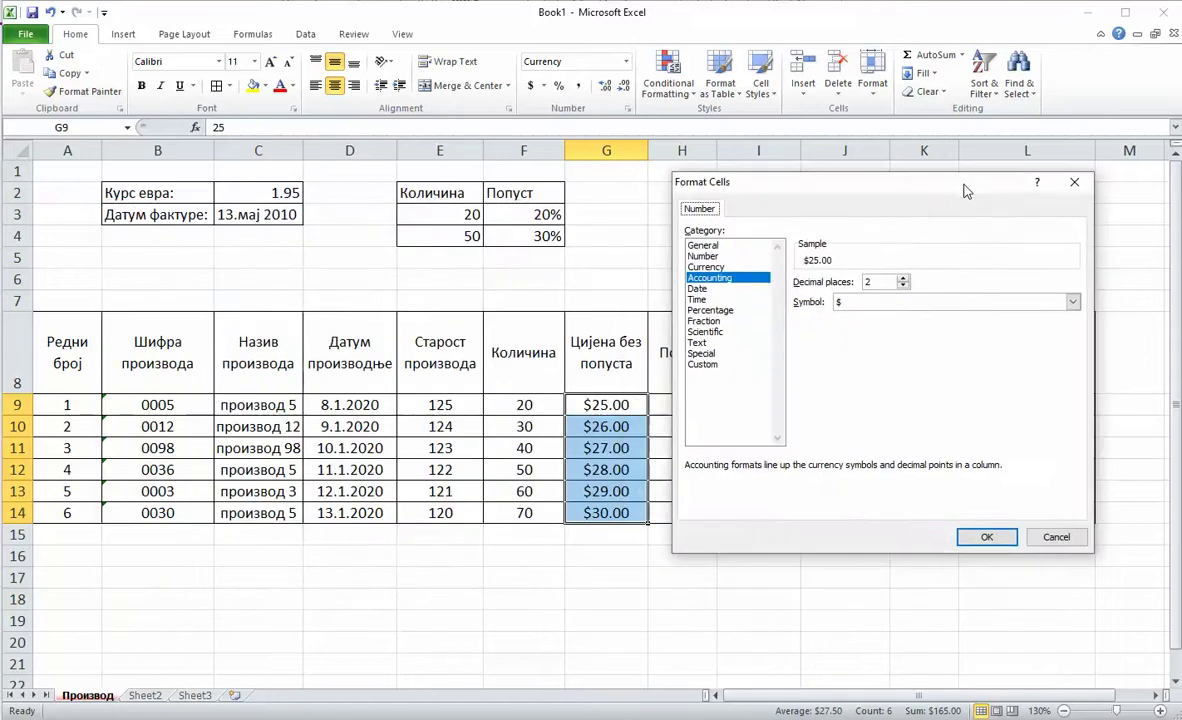
pyautogui.click(1072, 301)
pyautogui.scroll(-3, 1026, 338)
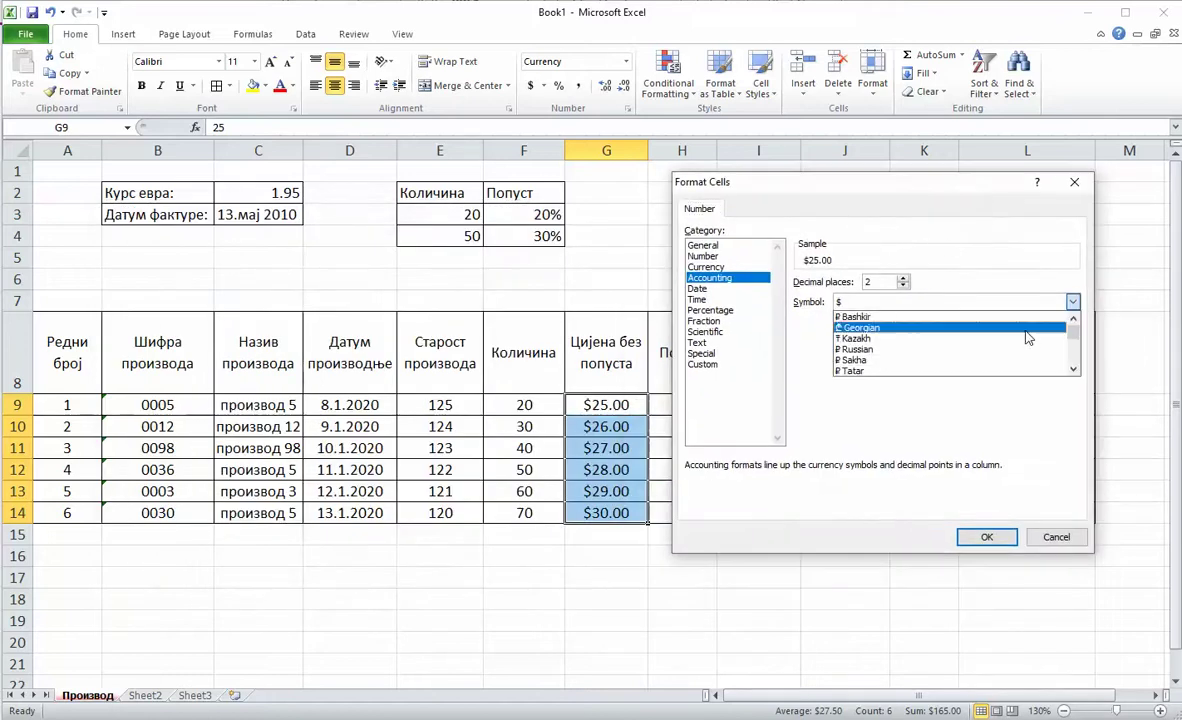
pyautogui.moveTo(1073, 336); pyautogui.dragTo(1074, 343)
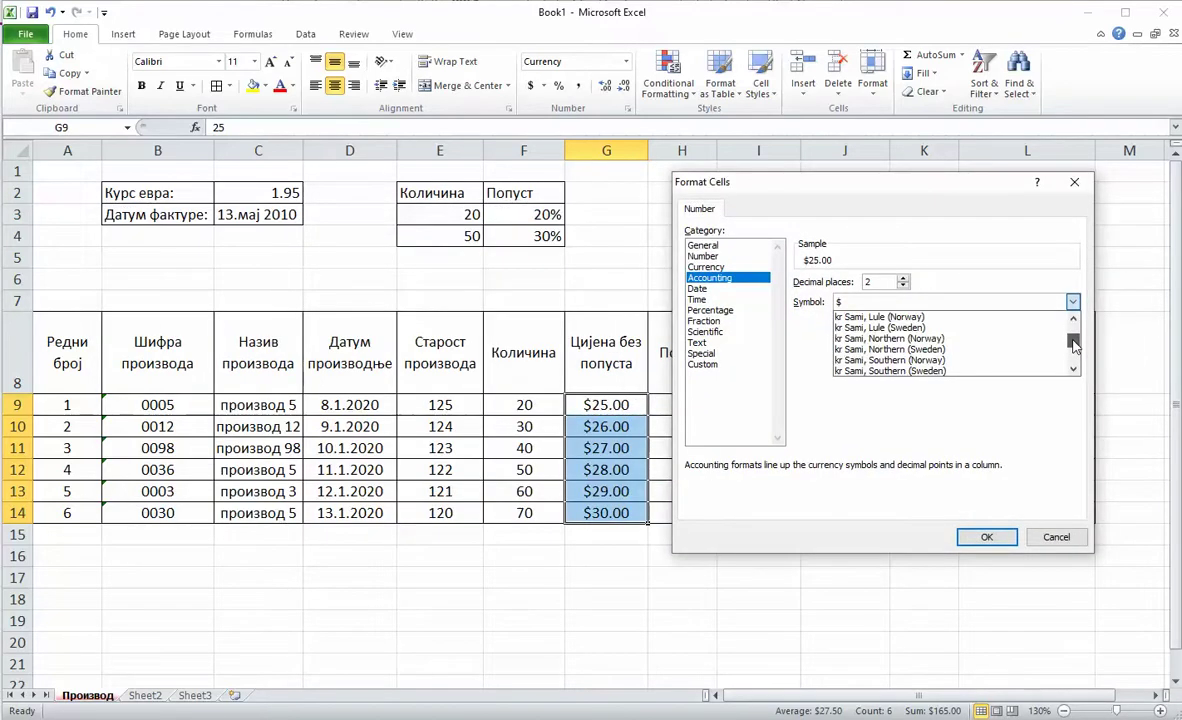
pyautogui.scroll(-10, 990, 345)
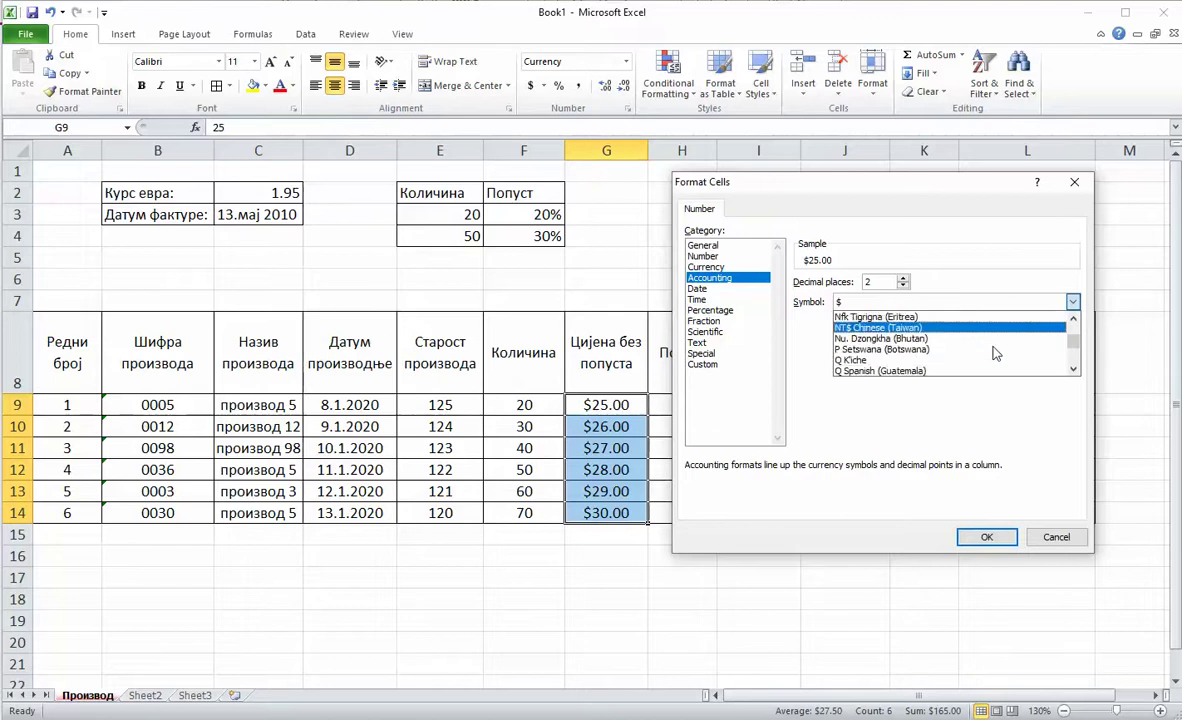
pyautogui.scroll(-6, 995, 352)
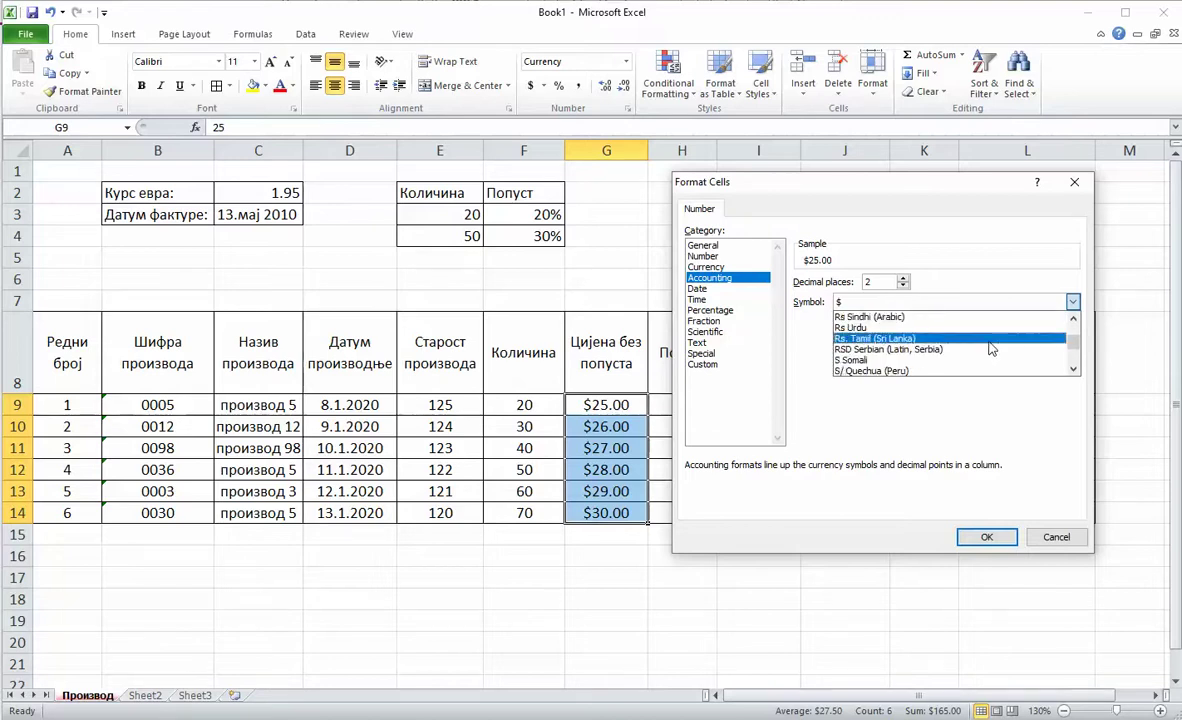
pyautogui.scroll(-2, 990, 347)
pyautogui.scroll(1, 990, 347)
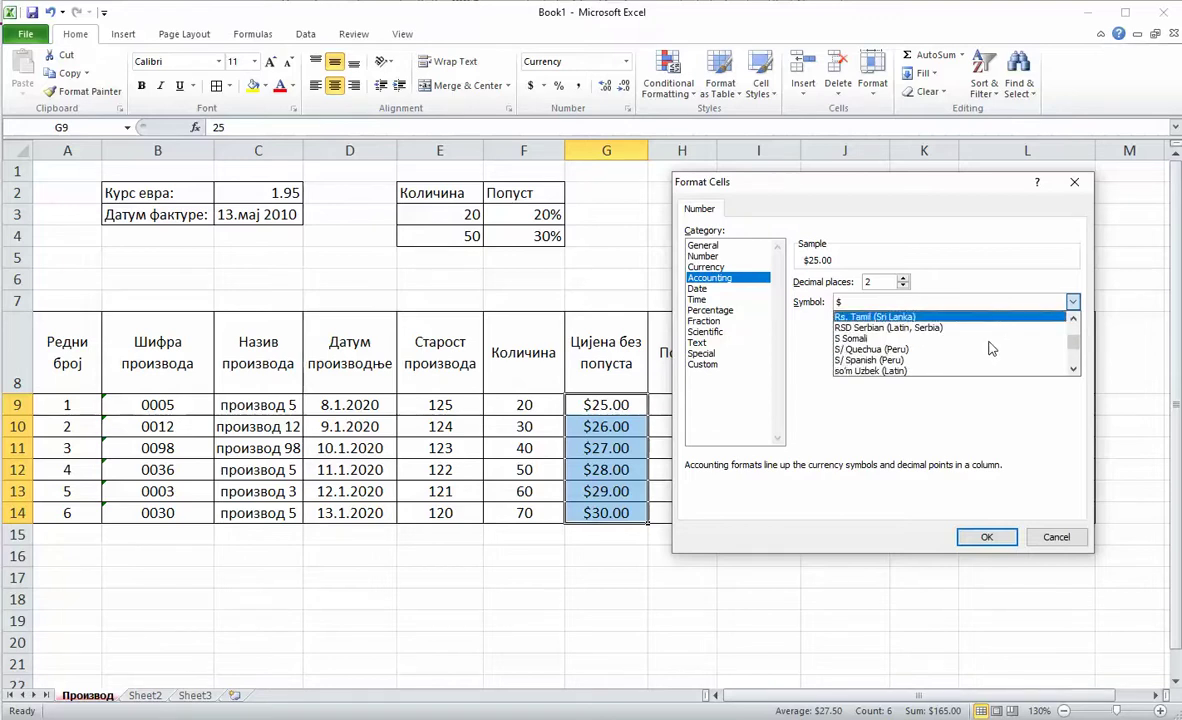
pyautogui.scroll(-8, 990, 347)
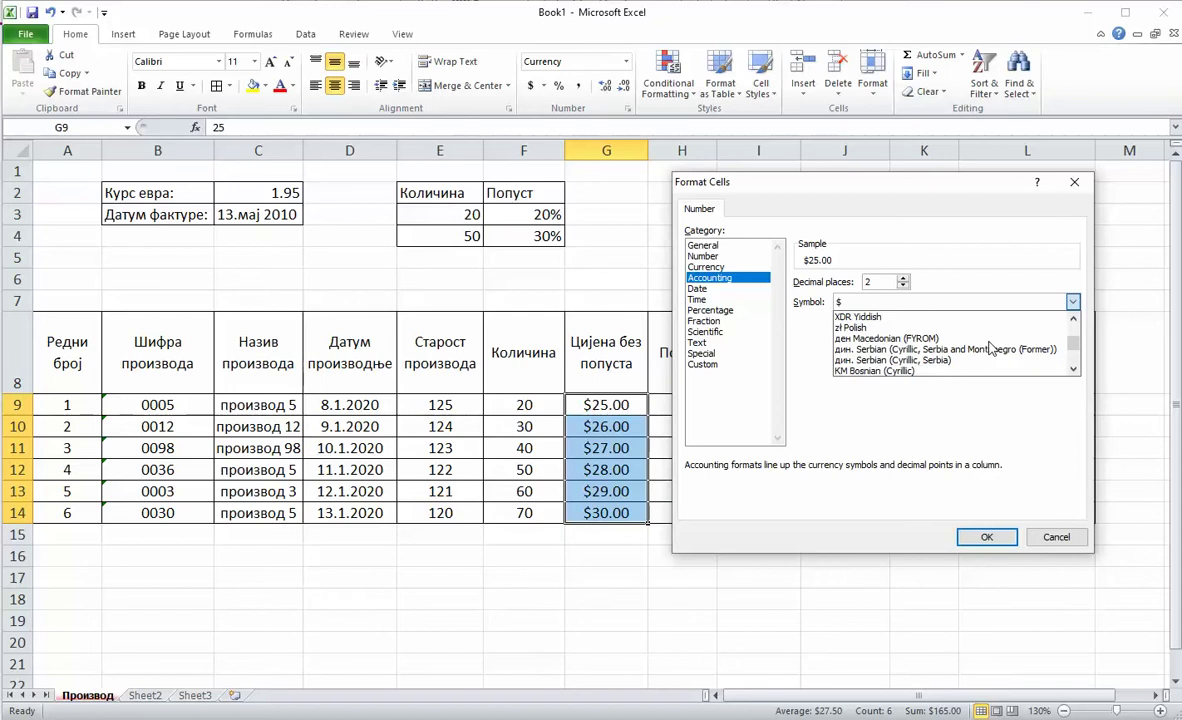
pyautogui.scroll(-1, 990, 347)
pyautogui.scroll(-1, 990, 347)
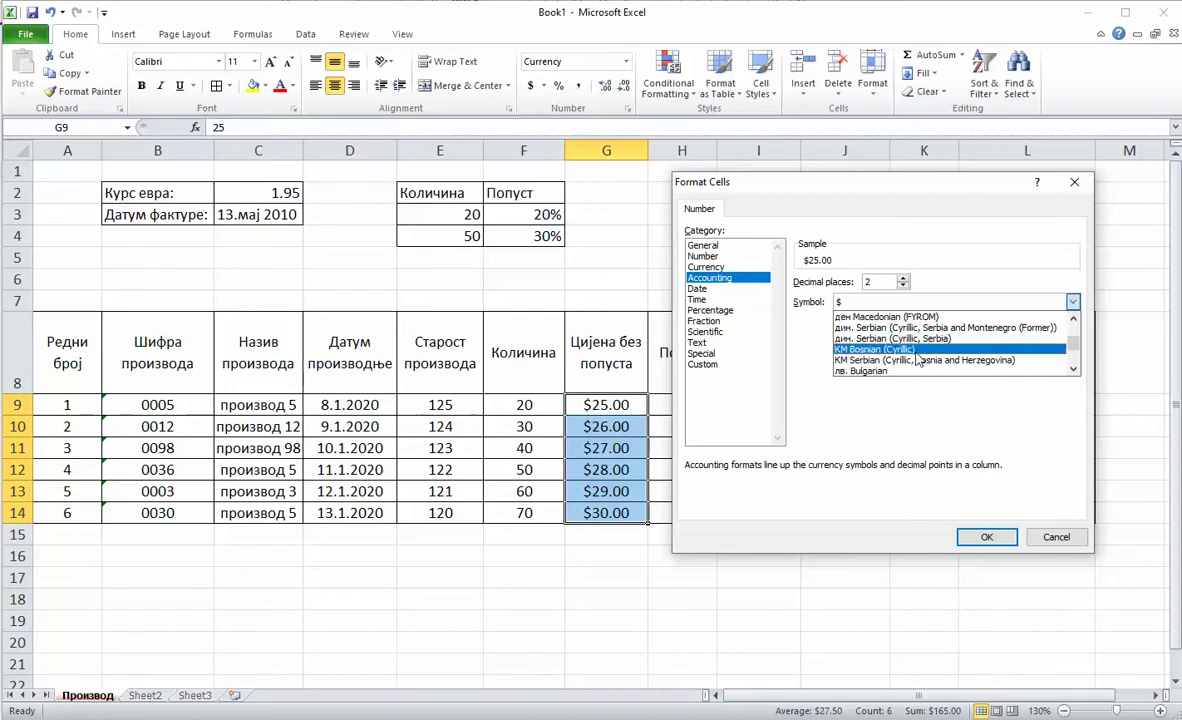
pyautogui.scroll(-4, 918, 358)
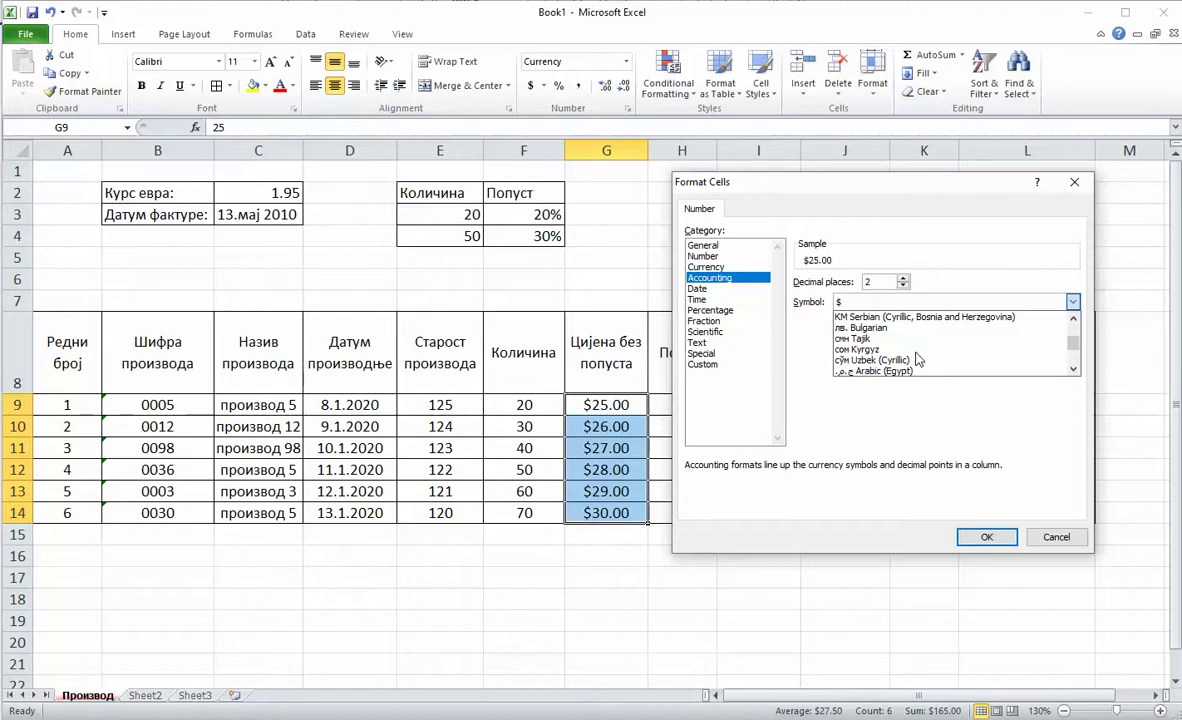
pyautogui.scroll(2, 916, 363)
pyautogui.scroll(1, 918, 358)
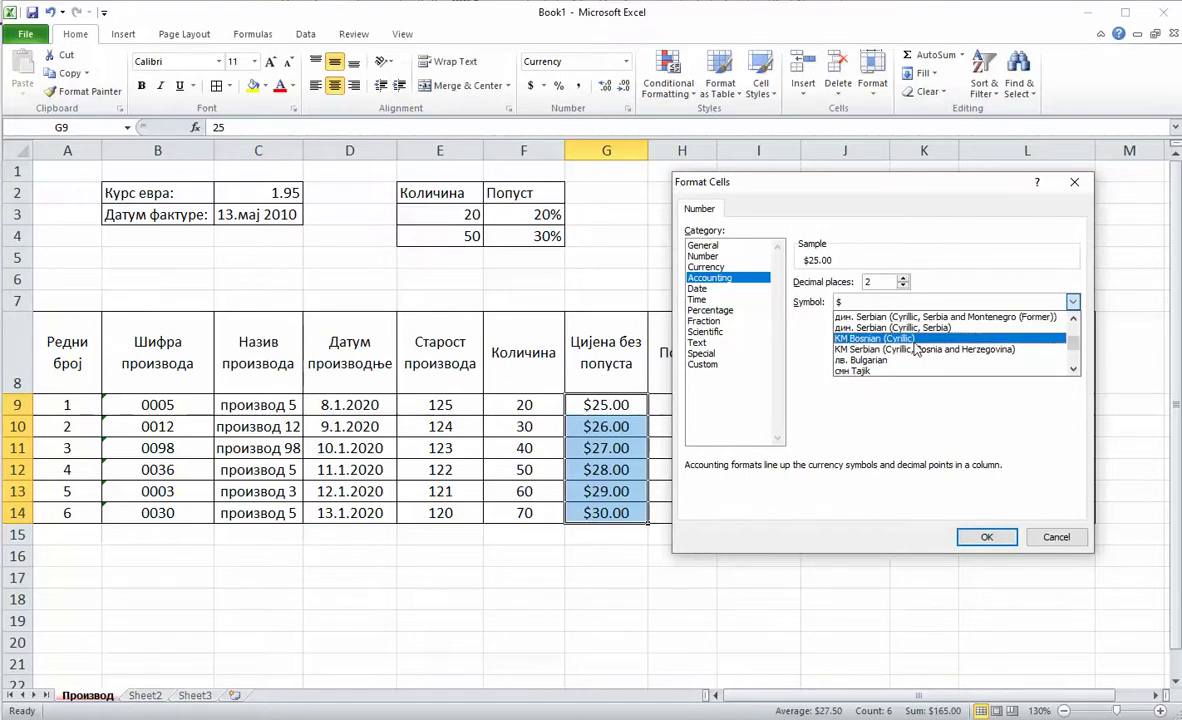
pyautogui.click(916, 350)
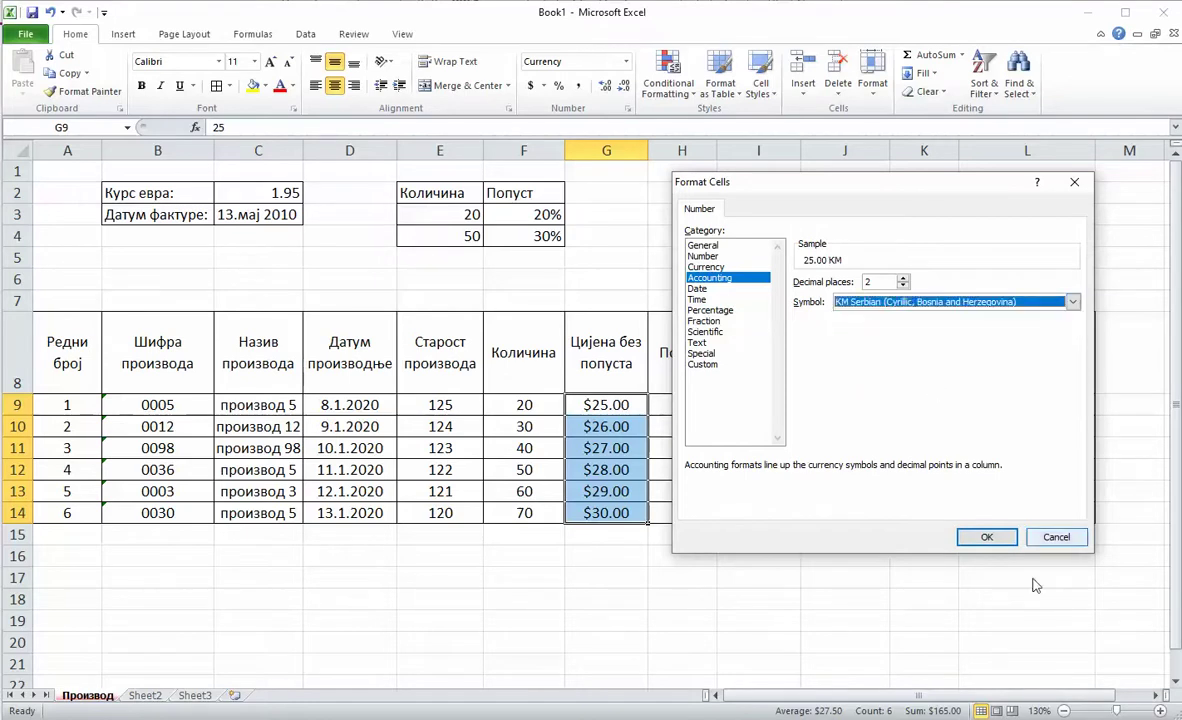
pyautogui.click(984, 537)
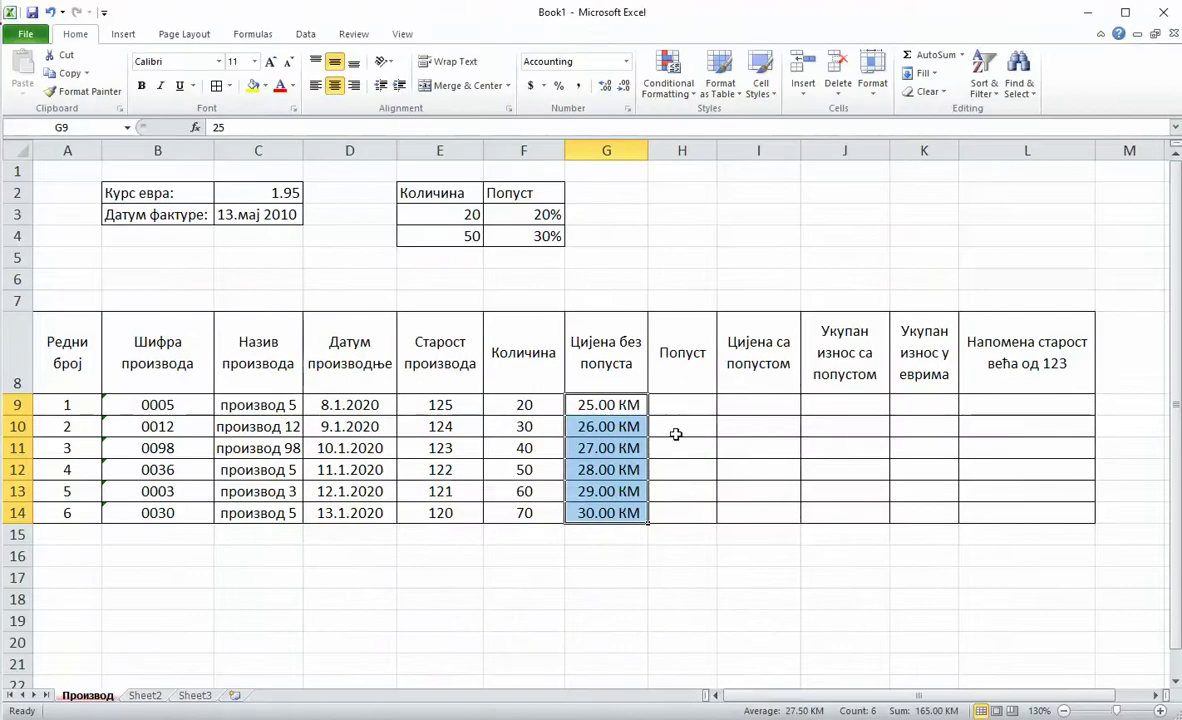
pyautogui.click(681, 400)
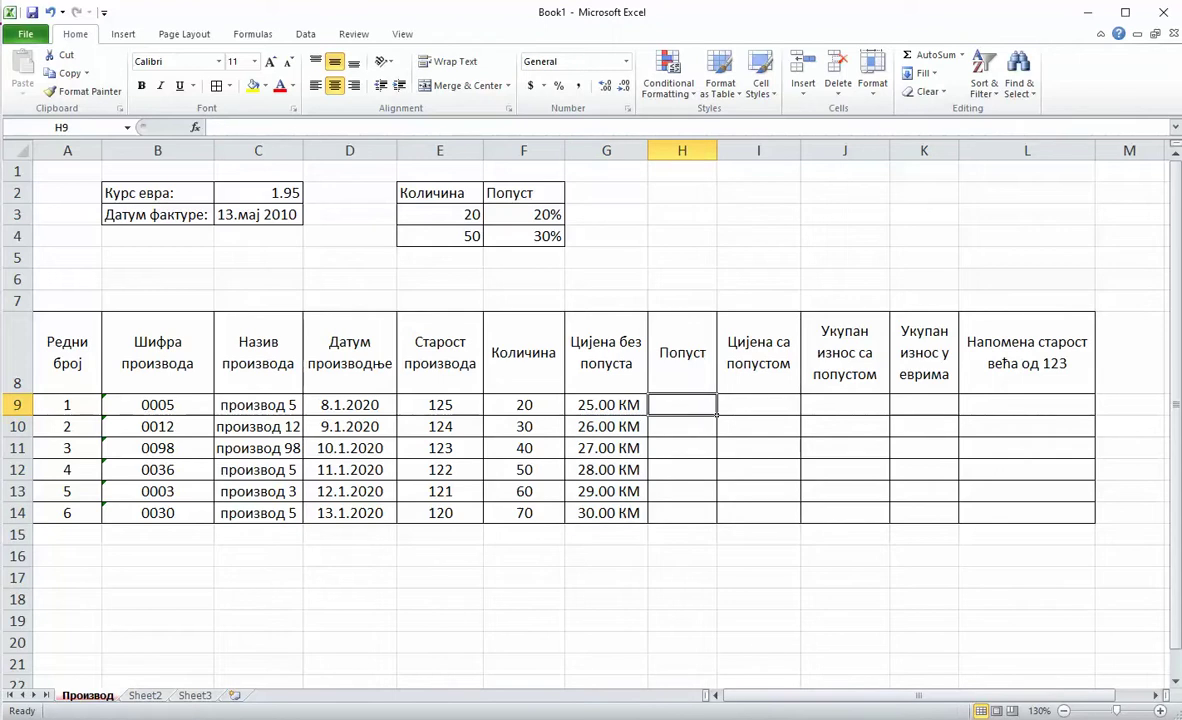
# Step: Check the Vjezba9 exercise document, and start an IF function in H9 with the logical test G9>30
pyautogui.moveTo(502, 718)
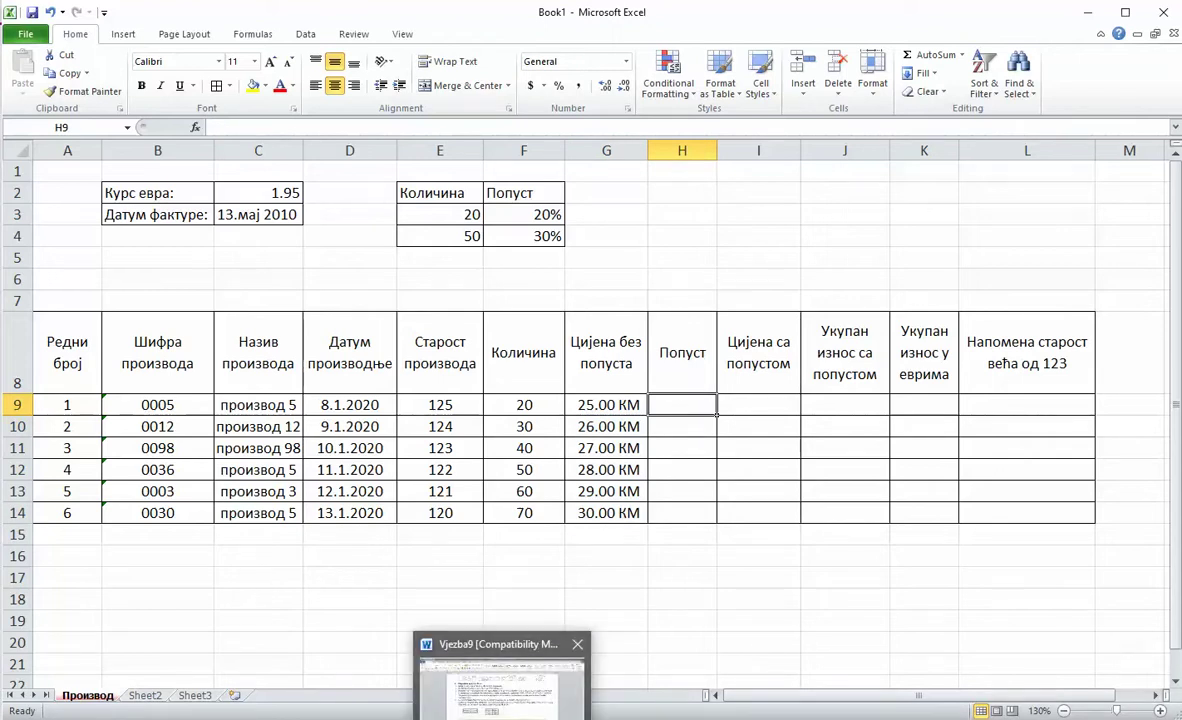
pyautogui.click(502, 685)
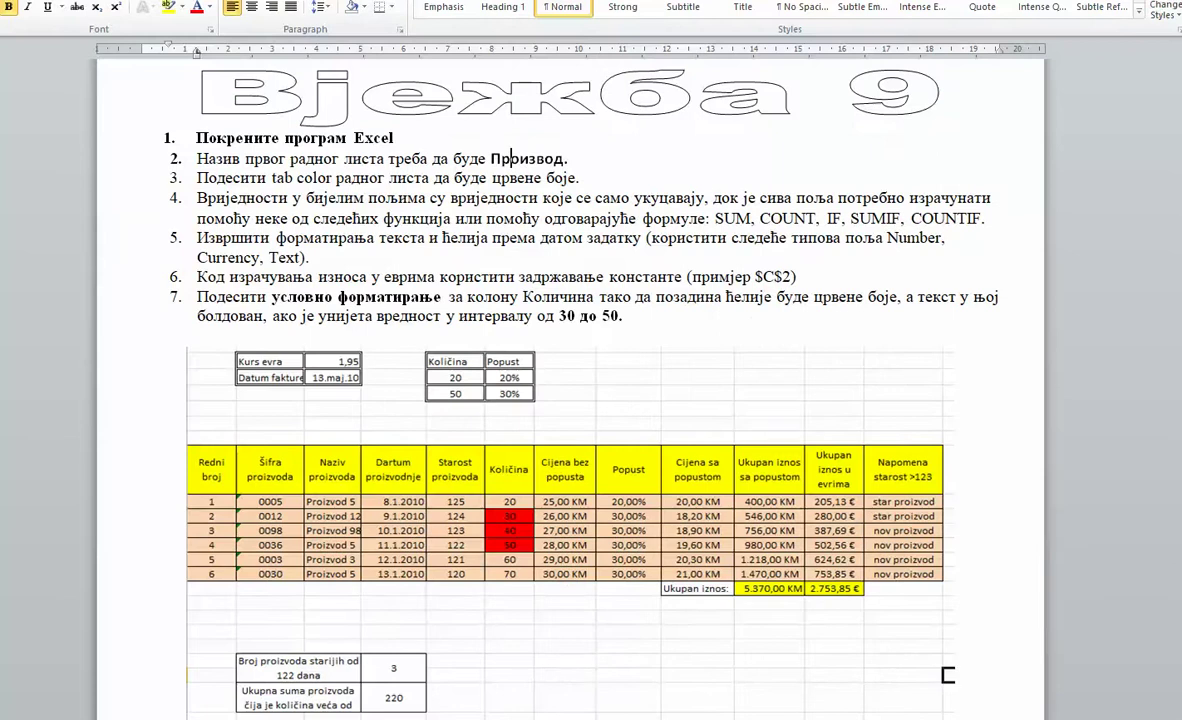
pyautogui.hotkey('alt', 'Tab')
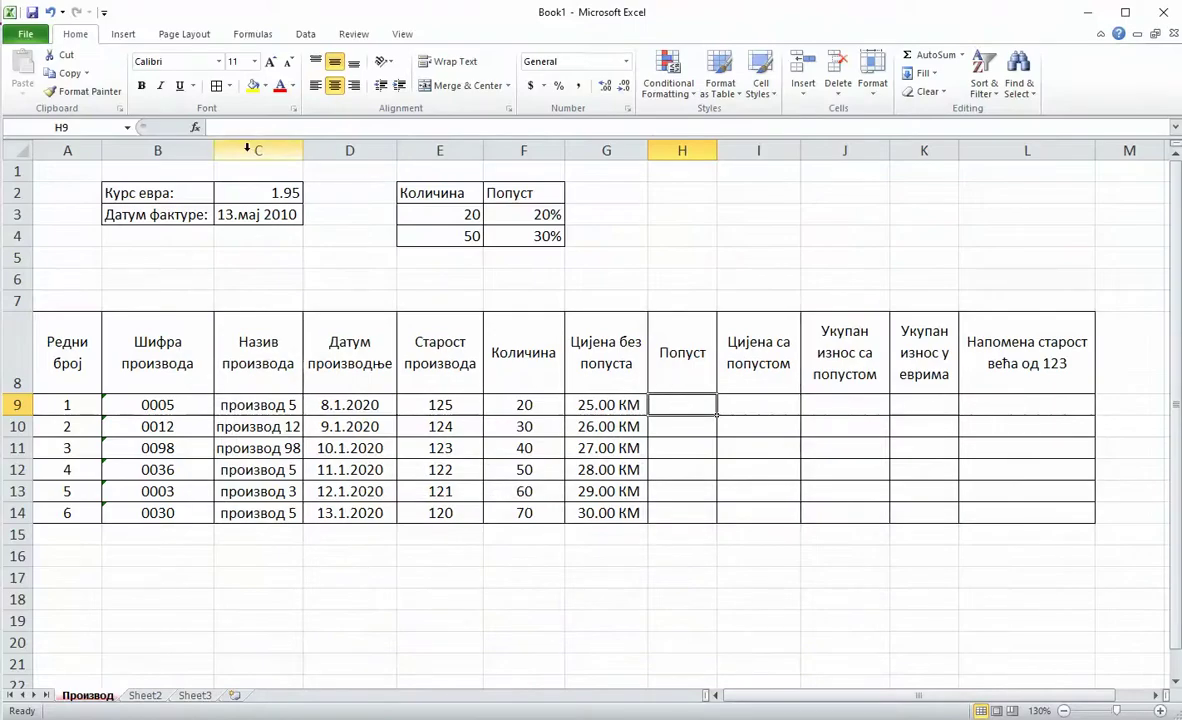
pyautogui.click(195, 127)
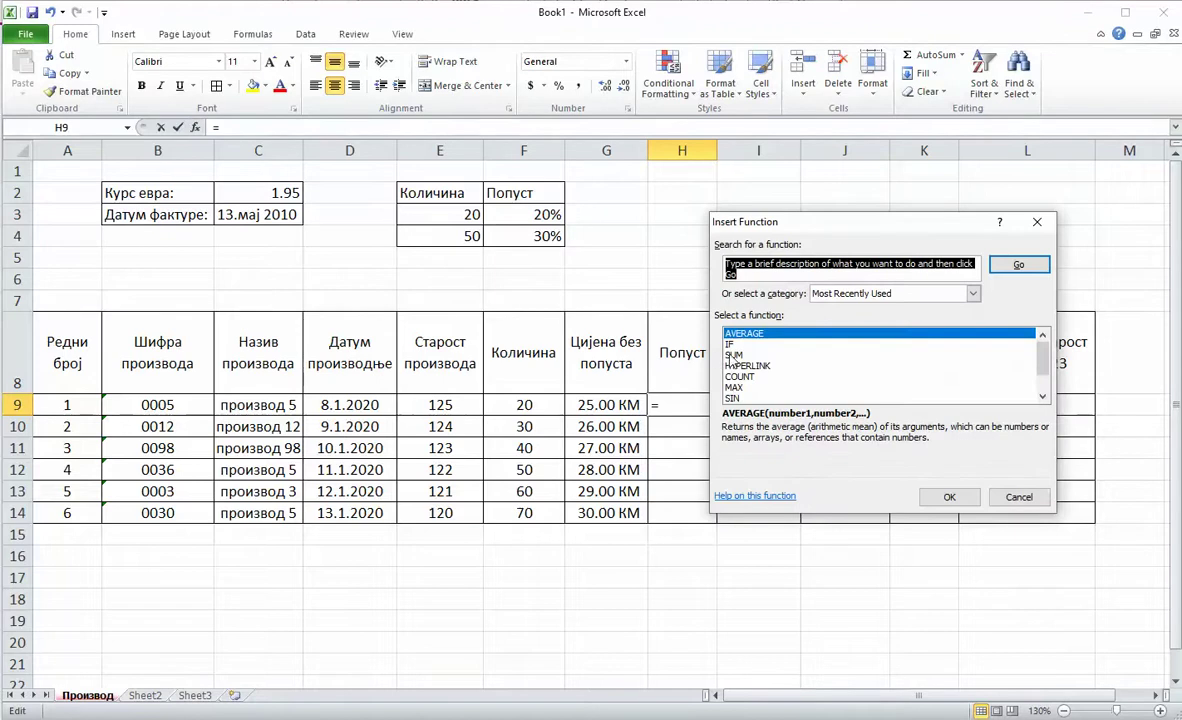
pyautogui.click(731, 344)
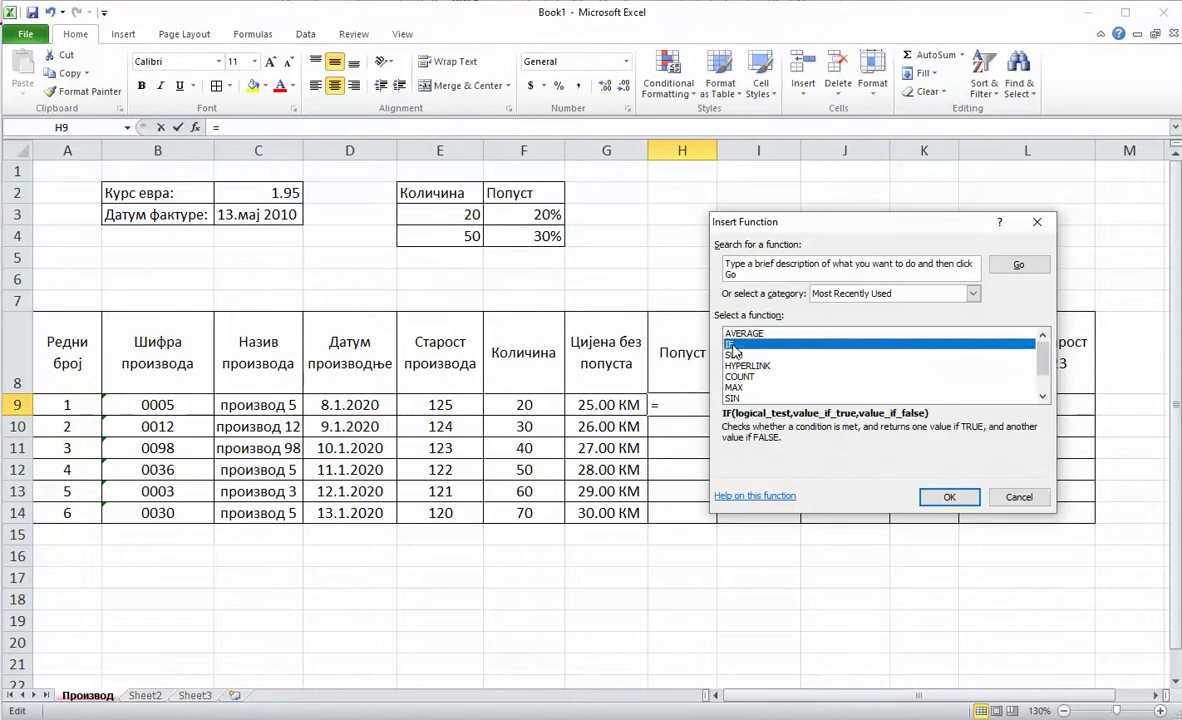
pyautogui.click(955, 497)
pyautogui.moveTo(877, 258); pyautogui.dragTo(949, 240)
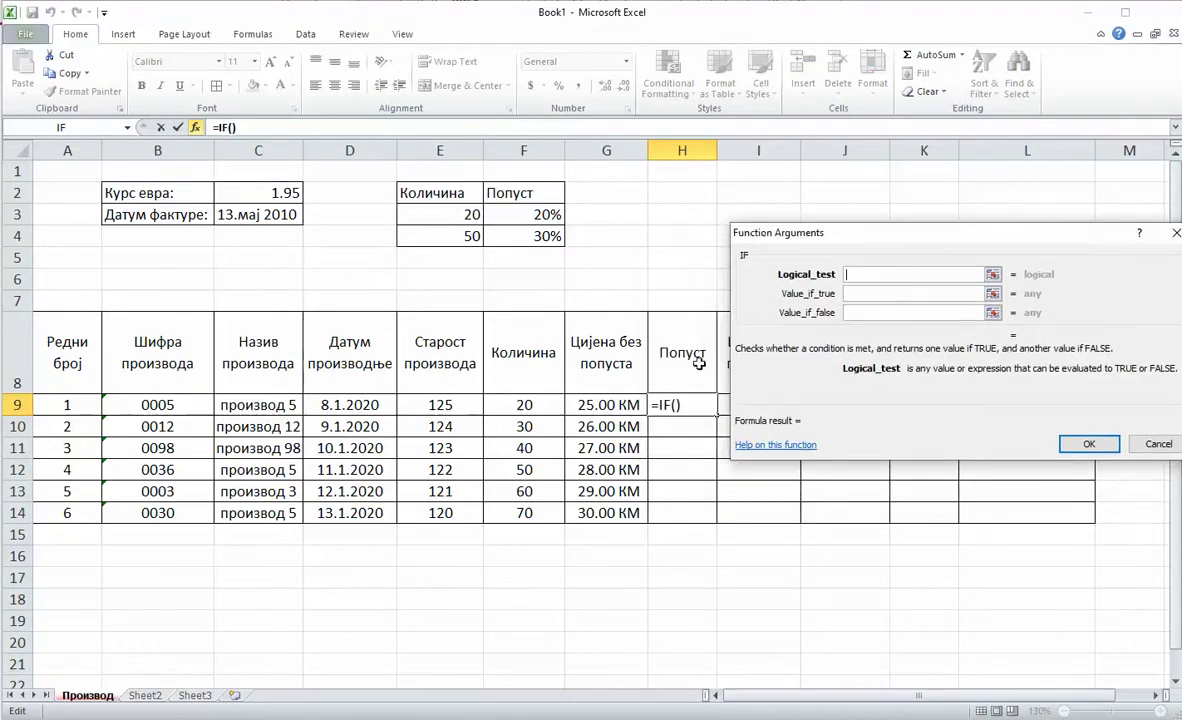
pyautogui.click(609, 408)
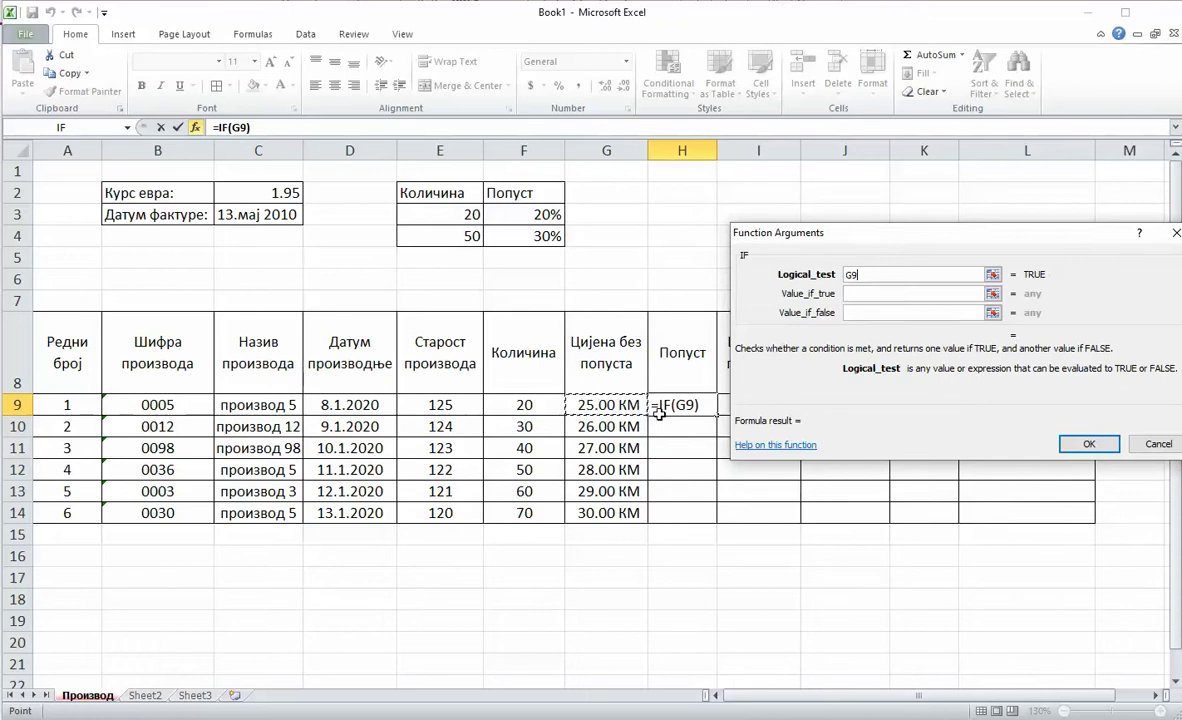
pyautogui.write('>')
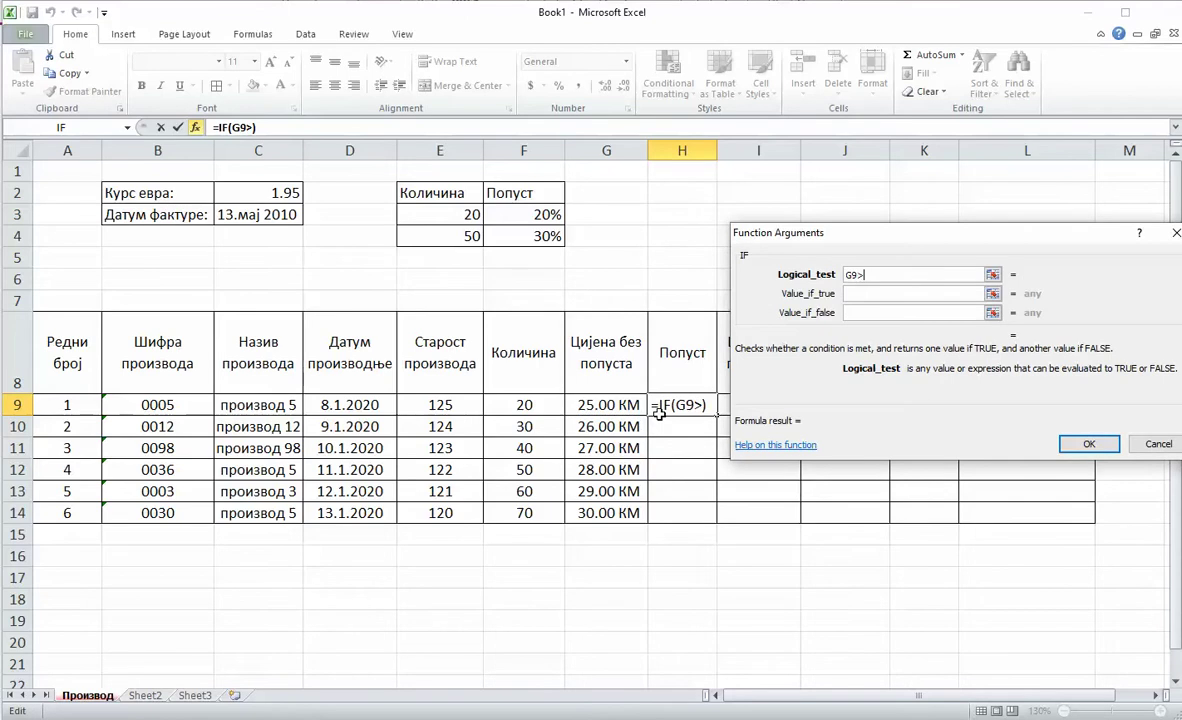
pyautogui.write('30')
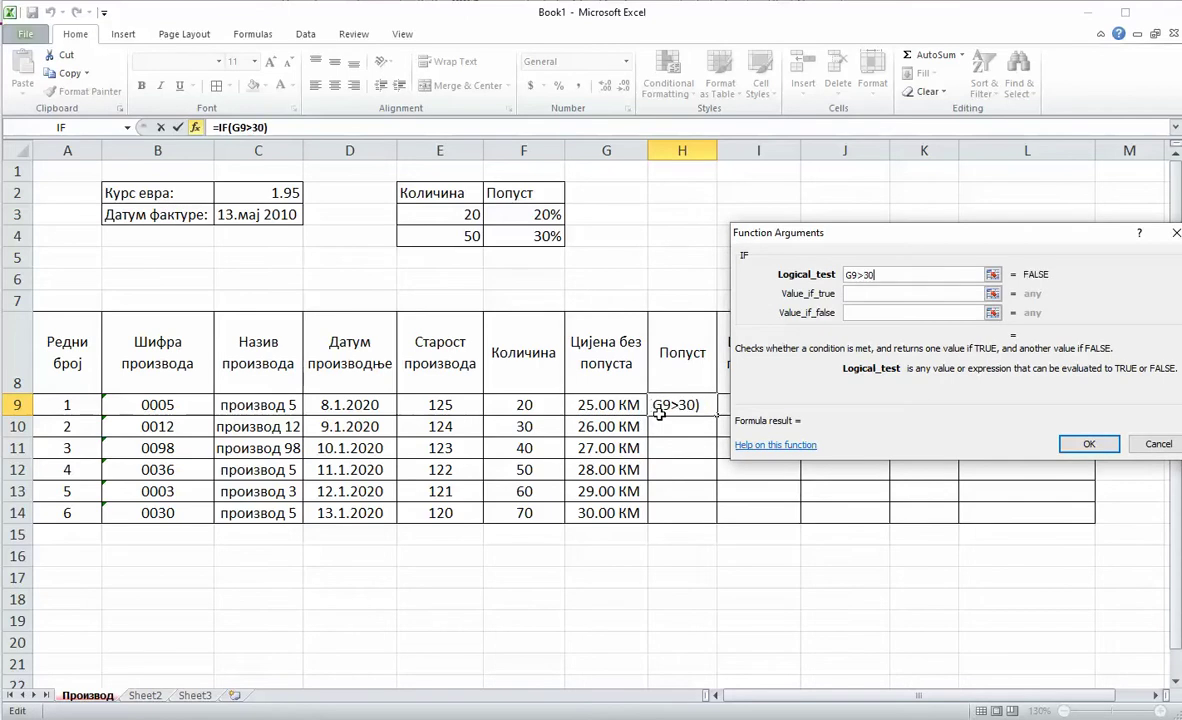
# Step: Complete the IF function in H9 to return 30% when true and 20% when false
pyautogui.click(869, 290)
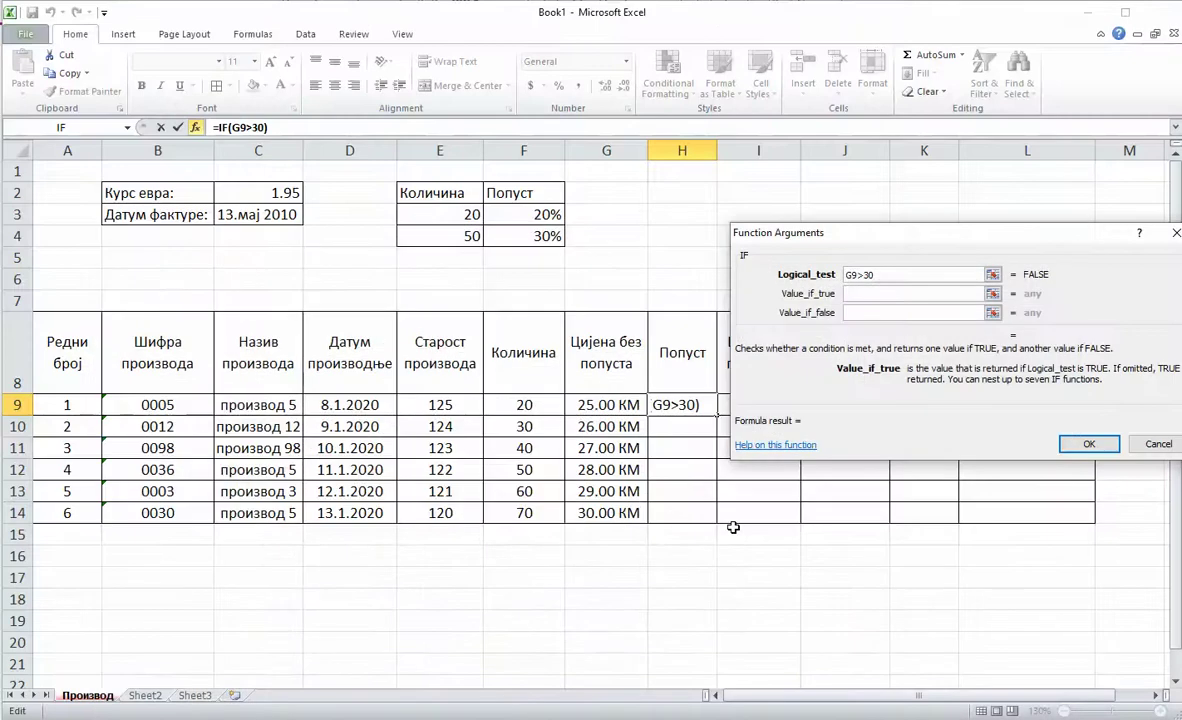
pyautogui.write('30')
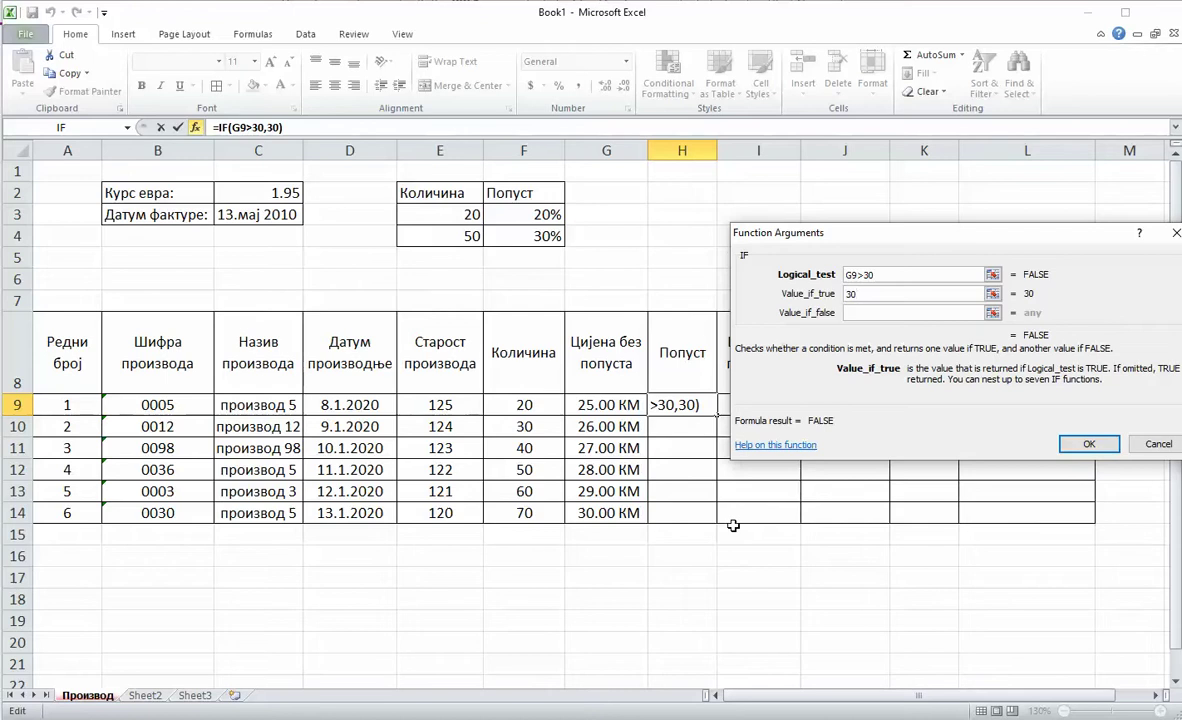
pyautogui.write('%')
pyautogui.click(880, 313)
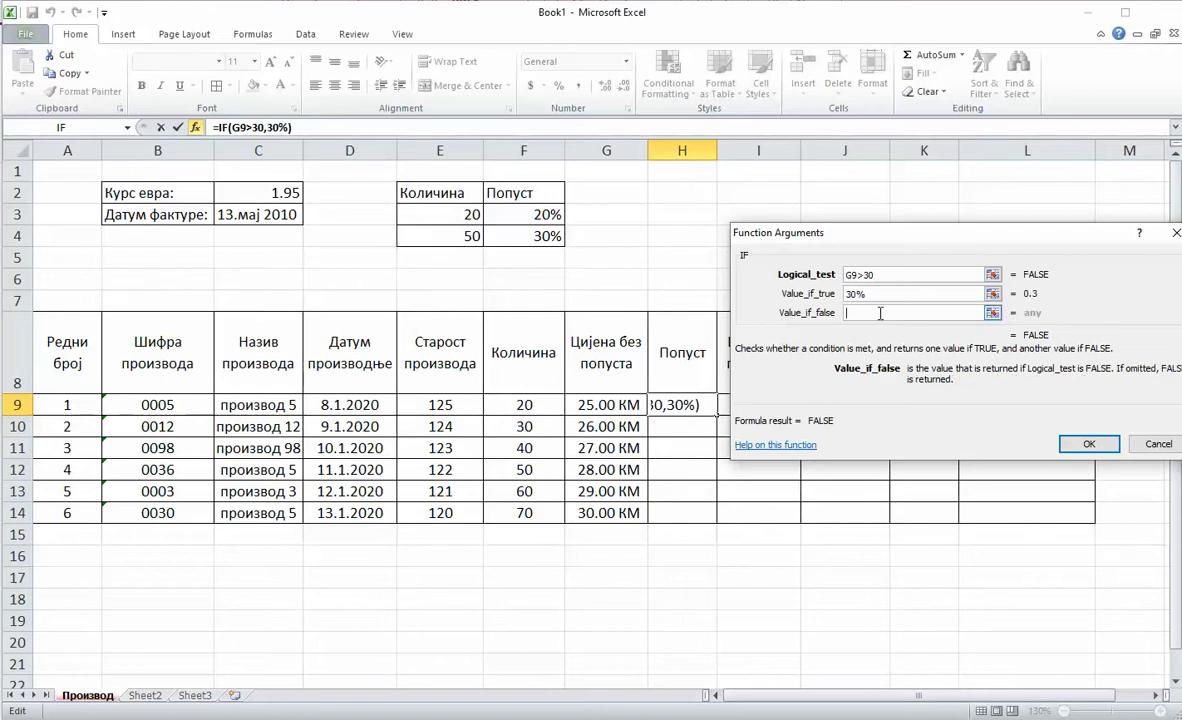
pyautogui.write('20%')
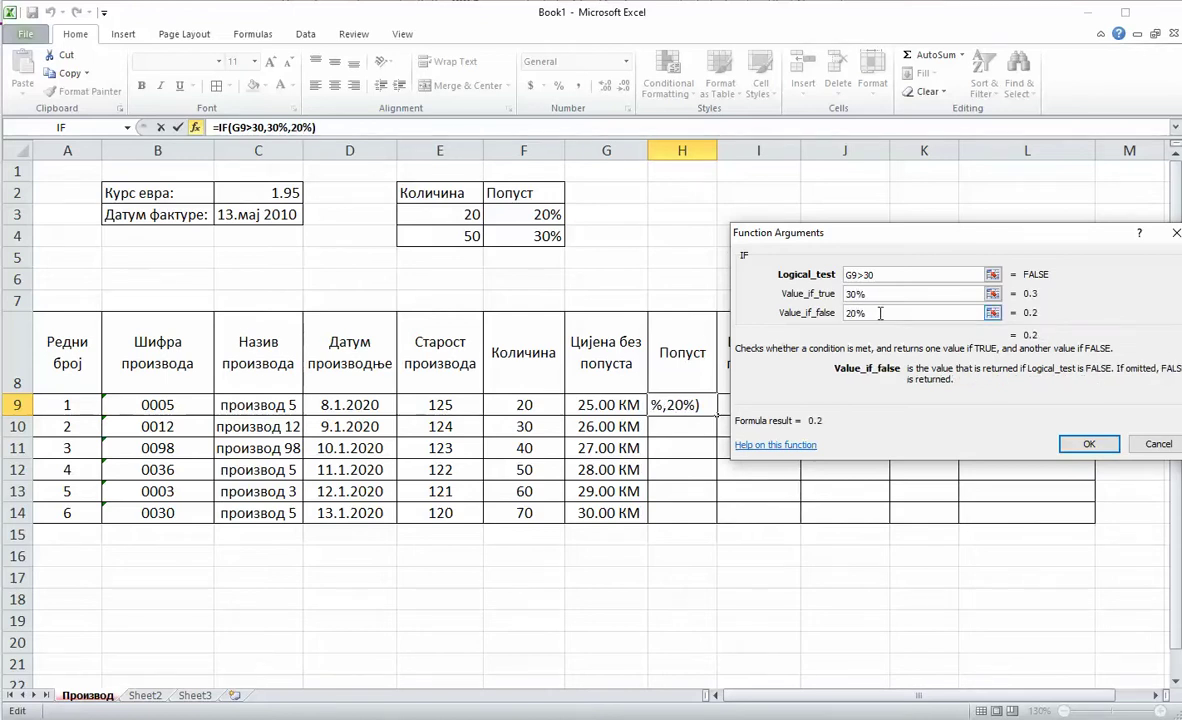
pyautogui.click(1087, 444)
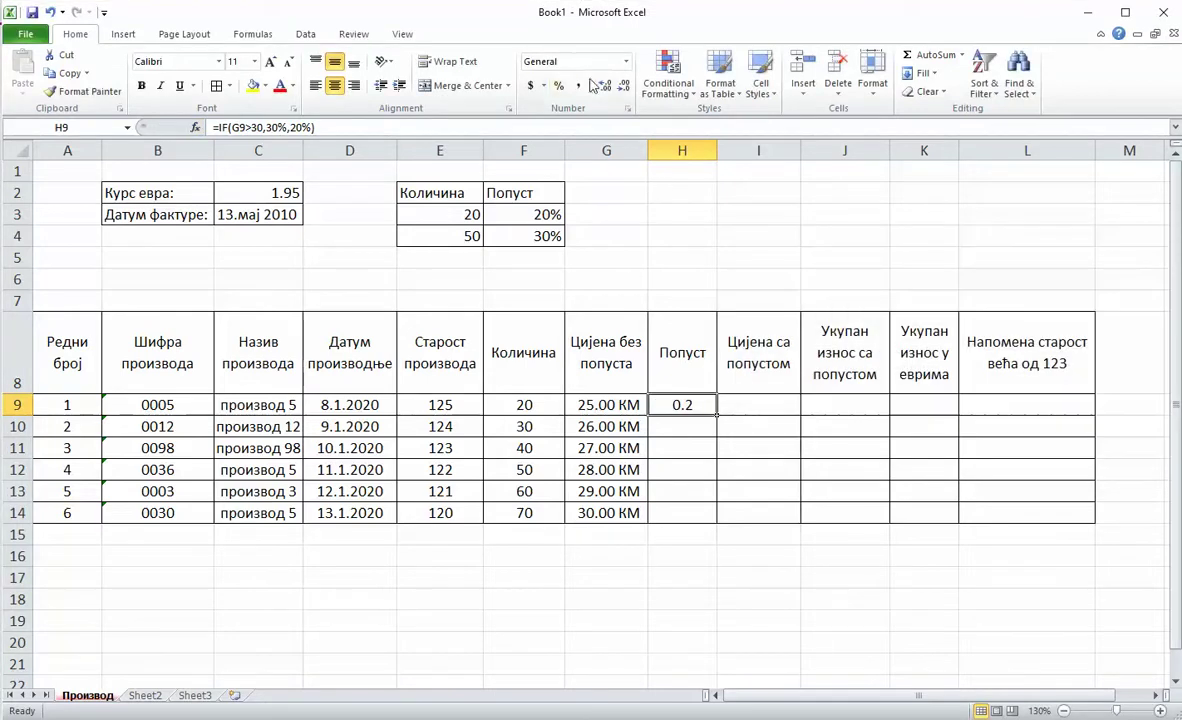
# Step: Format the discount in H9 as Percentage with no decimal places
pyautogui.click(625, 63)
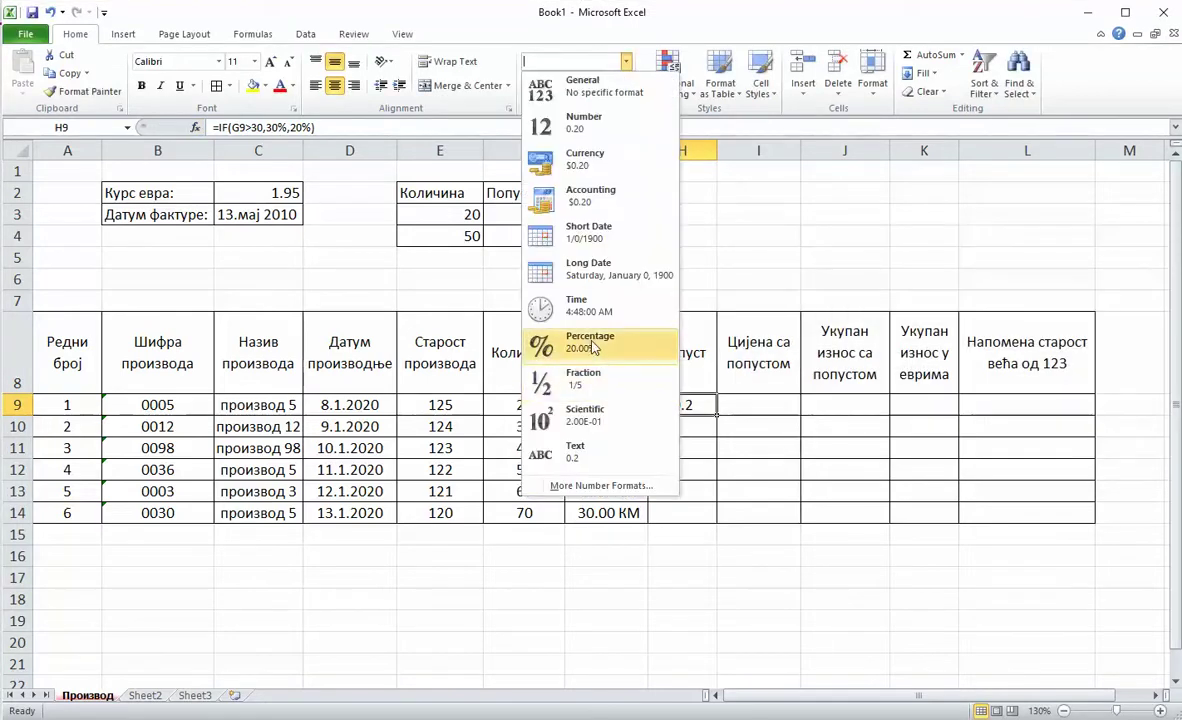
pyautogui.click(602, 340)
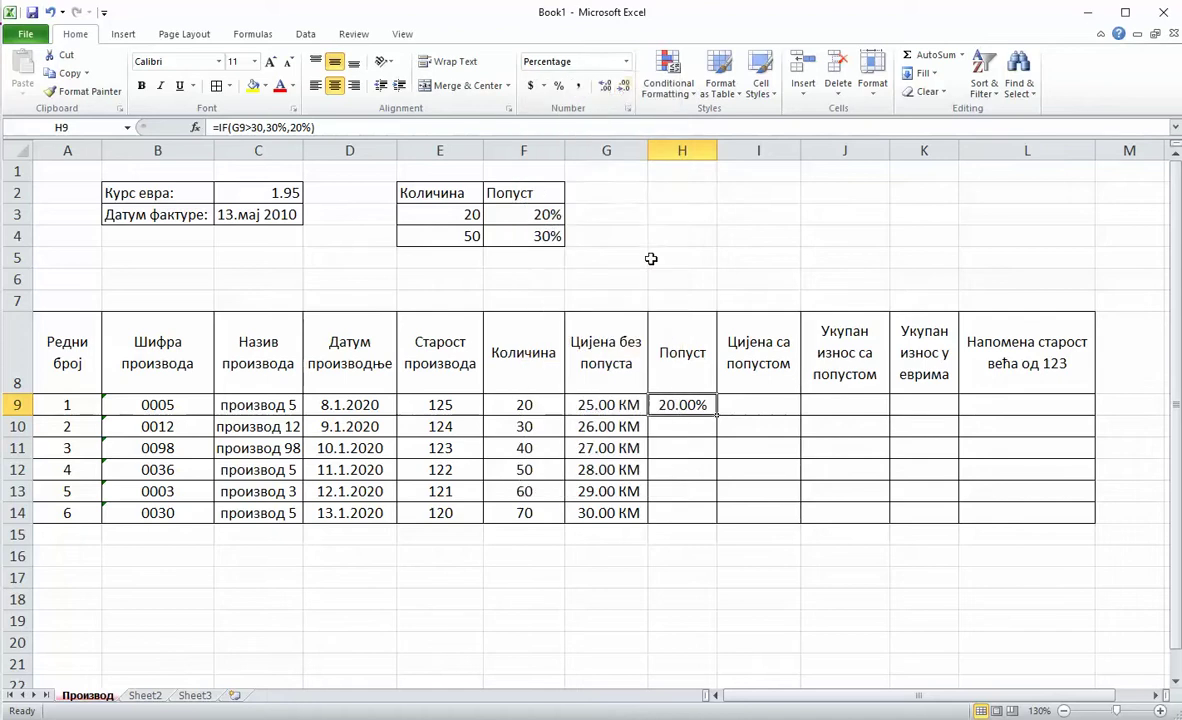
pyautogui.click(623, 85)
pyautogui.click(623, 85)
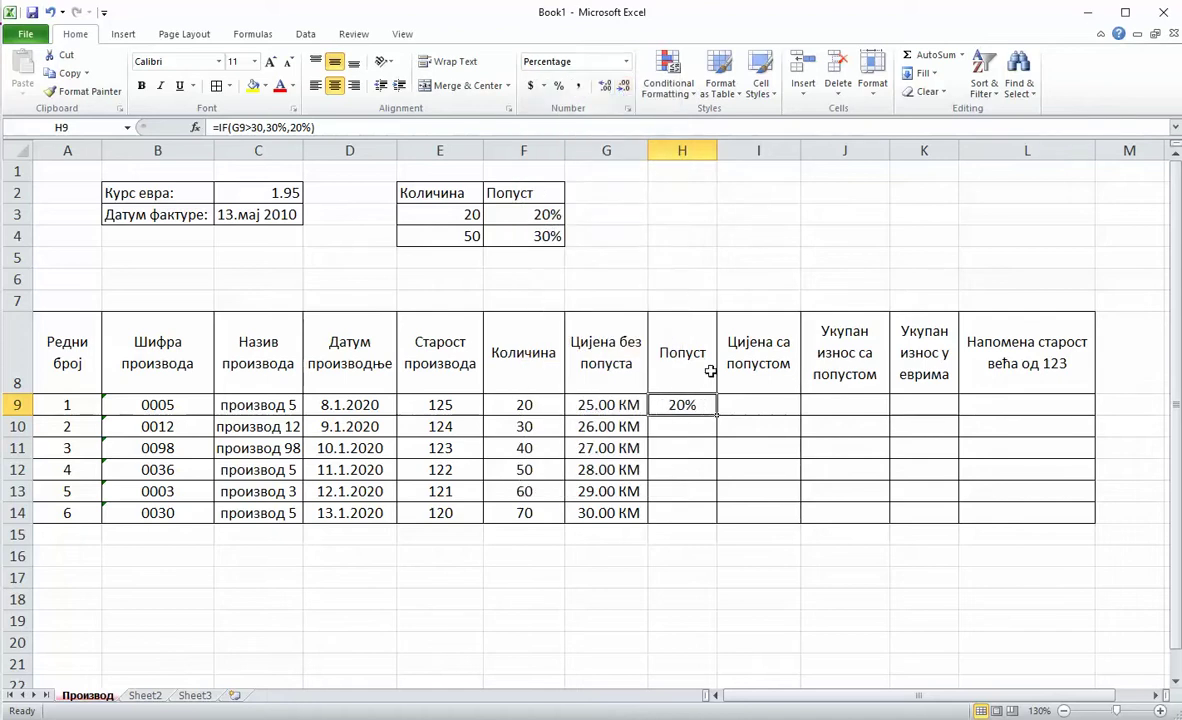
# Step: Try filling the discount formula from H9 down to H14, and undo the fill
pyautogui.moveTo(713, 418); pyautogui.dragTo(712, 520)
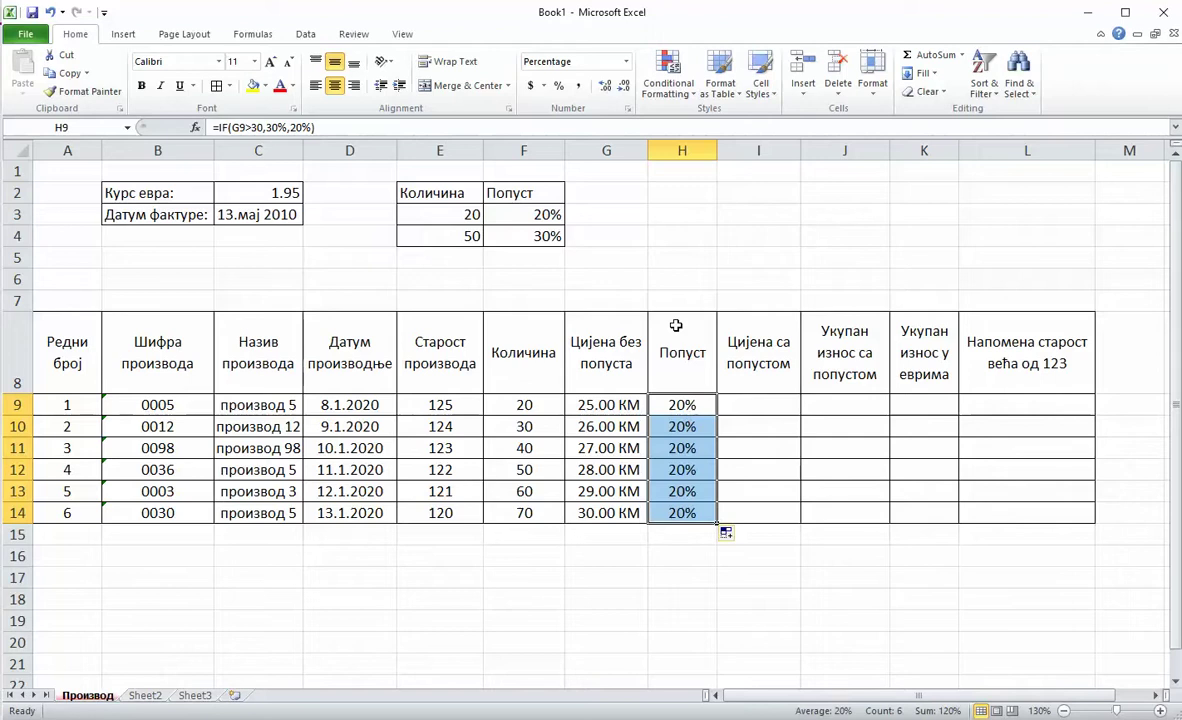
pyautogui.click(57, 17)
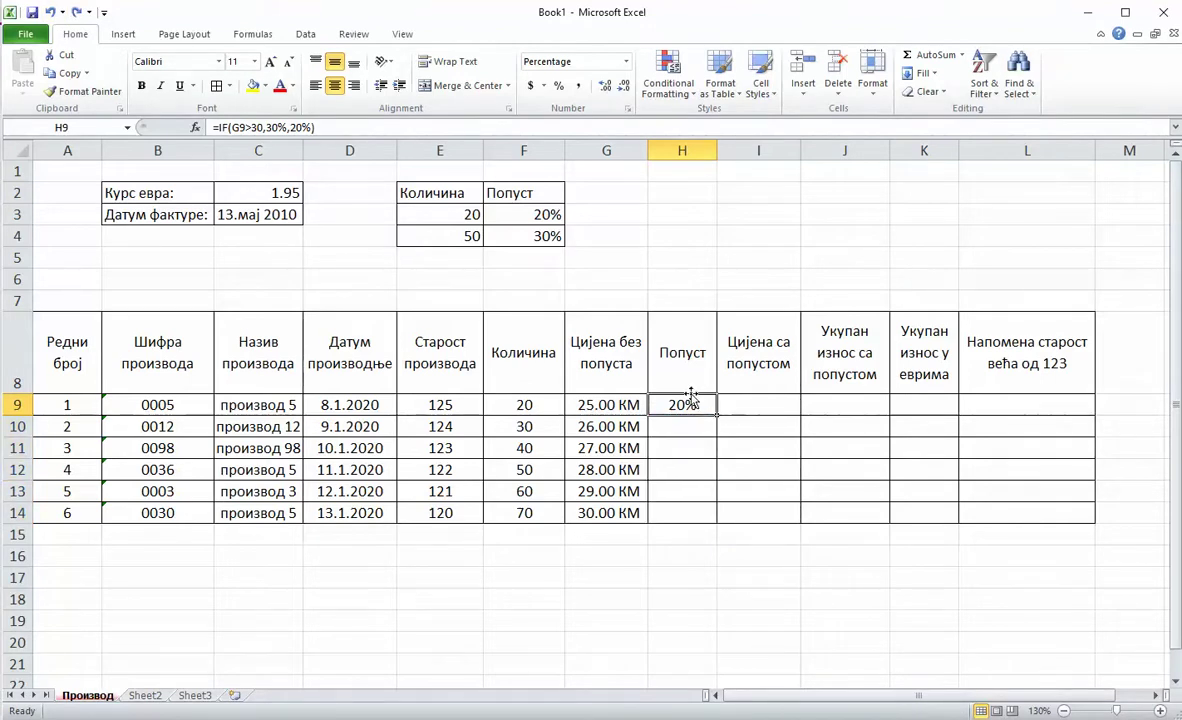
# Step: Change the logical test of the IF function in H9 to G9>25 and fill the formula down to H14
pyautogui.click(195, 127)
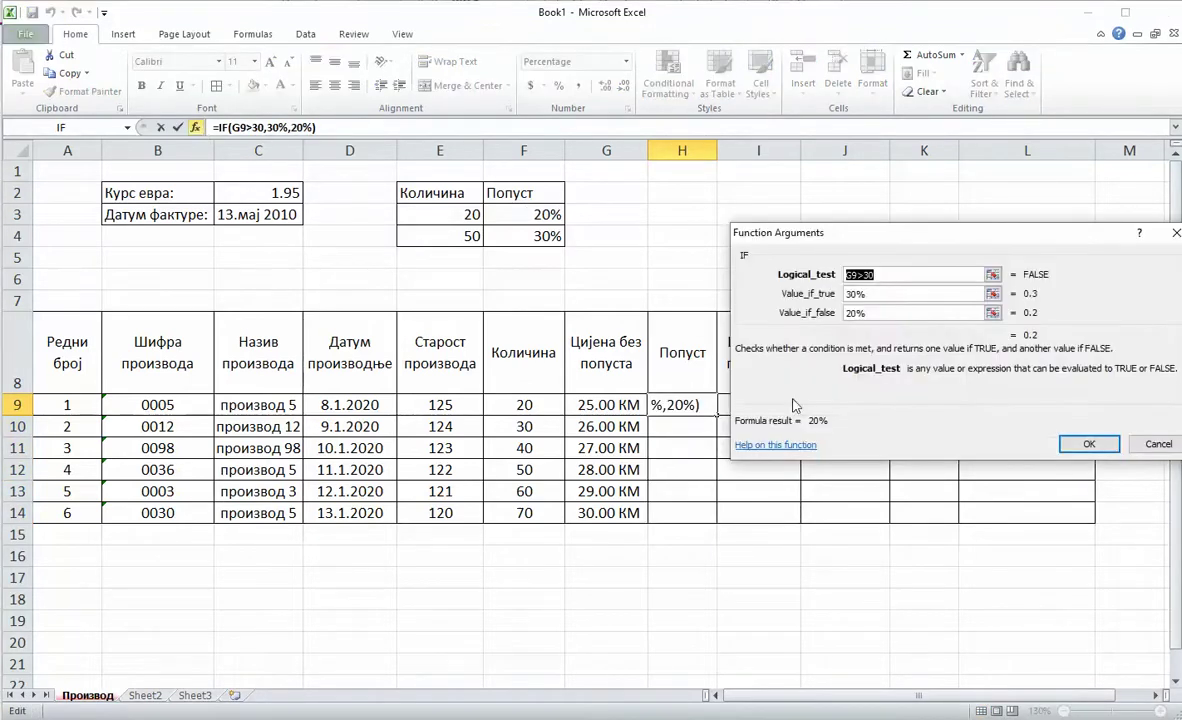
pyautogui.click(898, 279)
pyautogui.press('BackSpace')
pyautogui.press('BackSpace')
pyautogui.write('25')
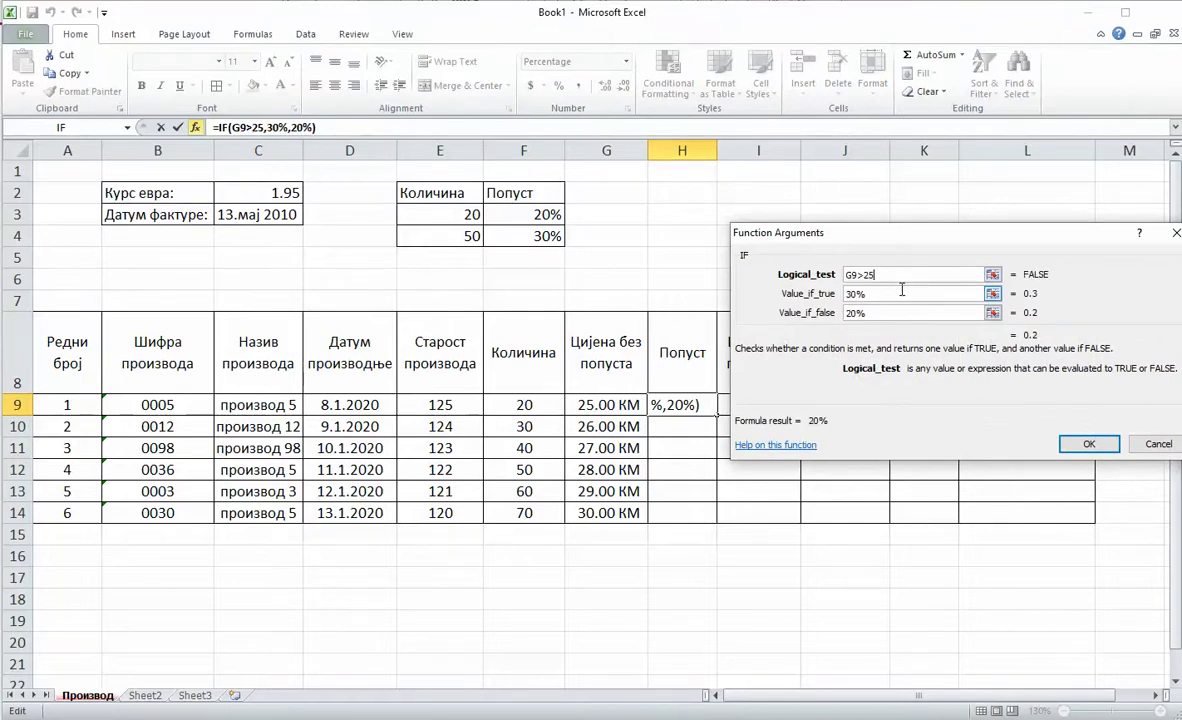
pyautogui.press('Return')
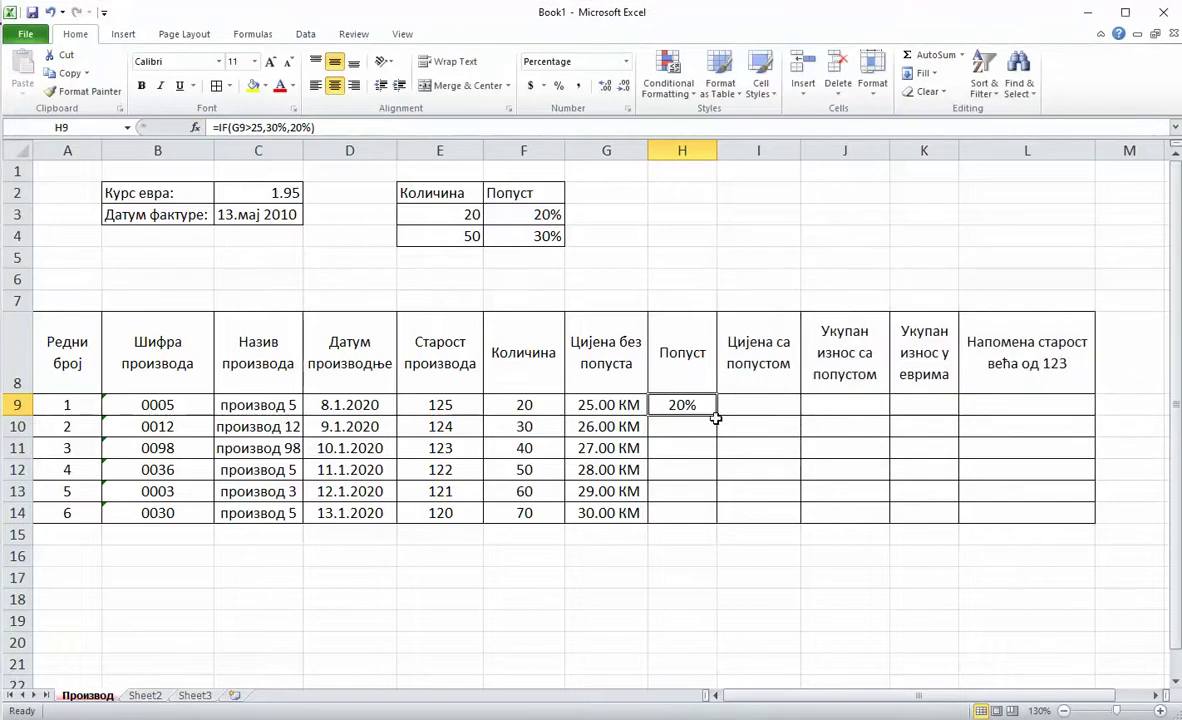
pyautogui.moveTo(716, 417); pyautogui.dragTo(720, 520)
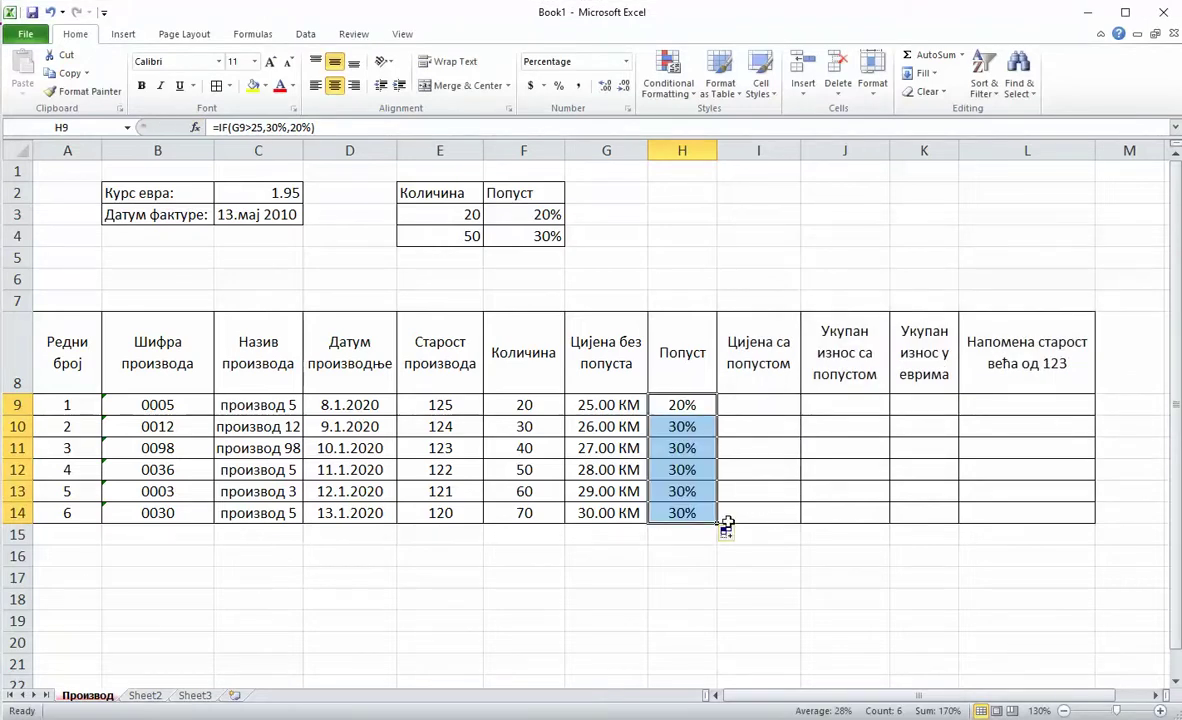
# Step: Calculate the discounted price in I9 with =G9-G9*H9 after checking the exercise document, and fill it down to I14
pyautogui.click(765, 403)
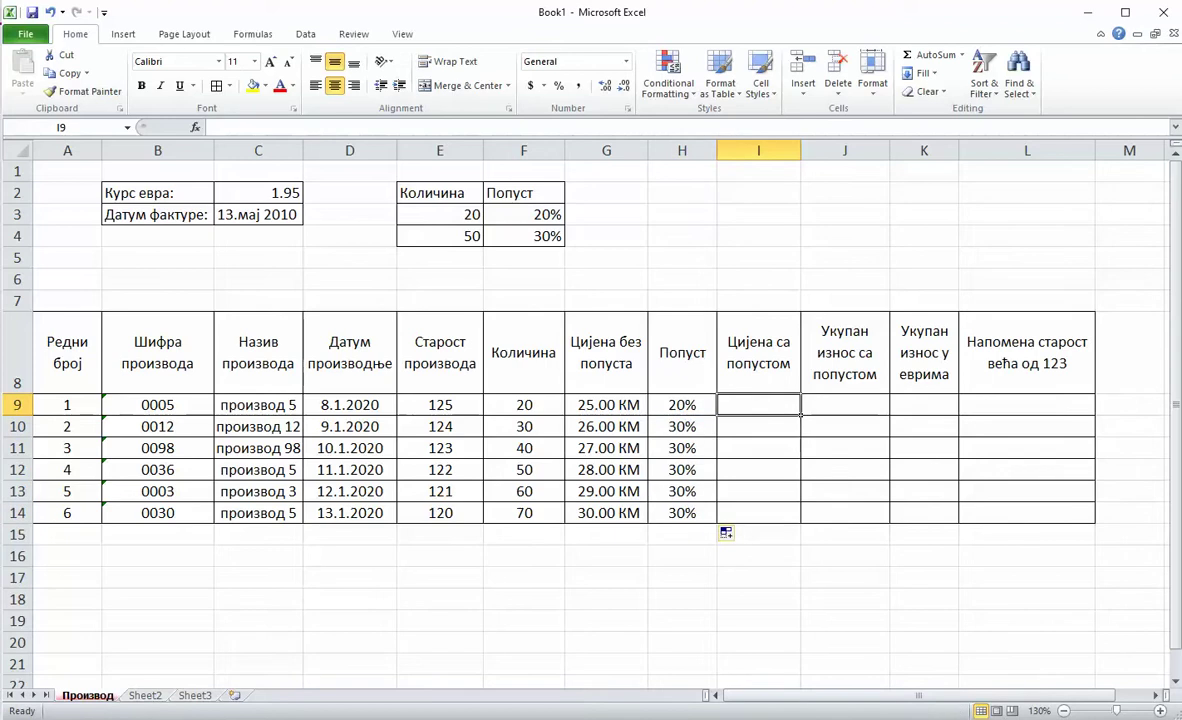
pyautogui.click(491, 633)
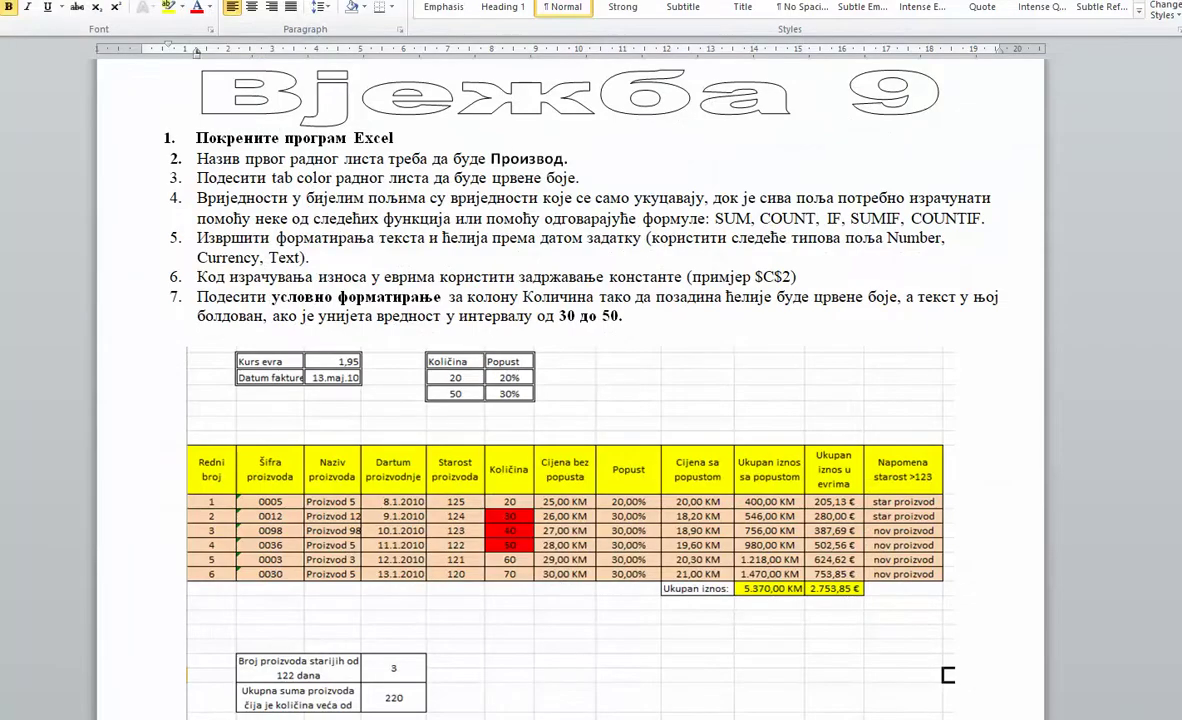
pyautogui.hotkey('alt', 'Tab')
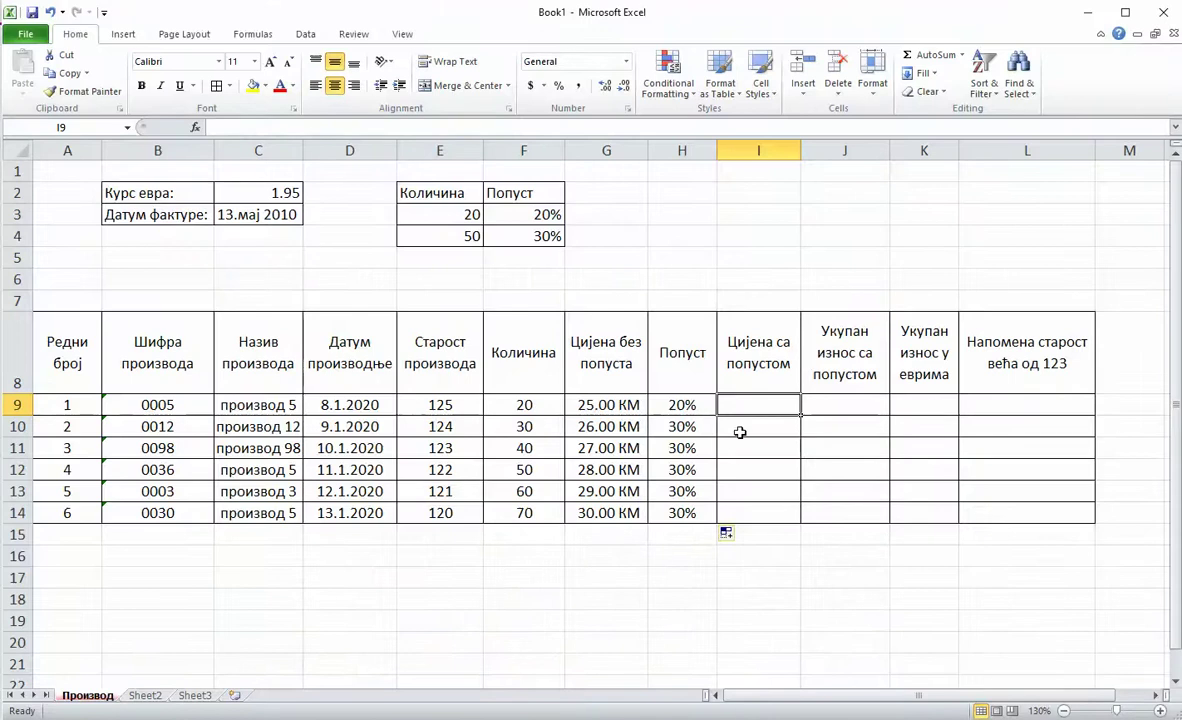
pyautogui.write('=')
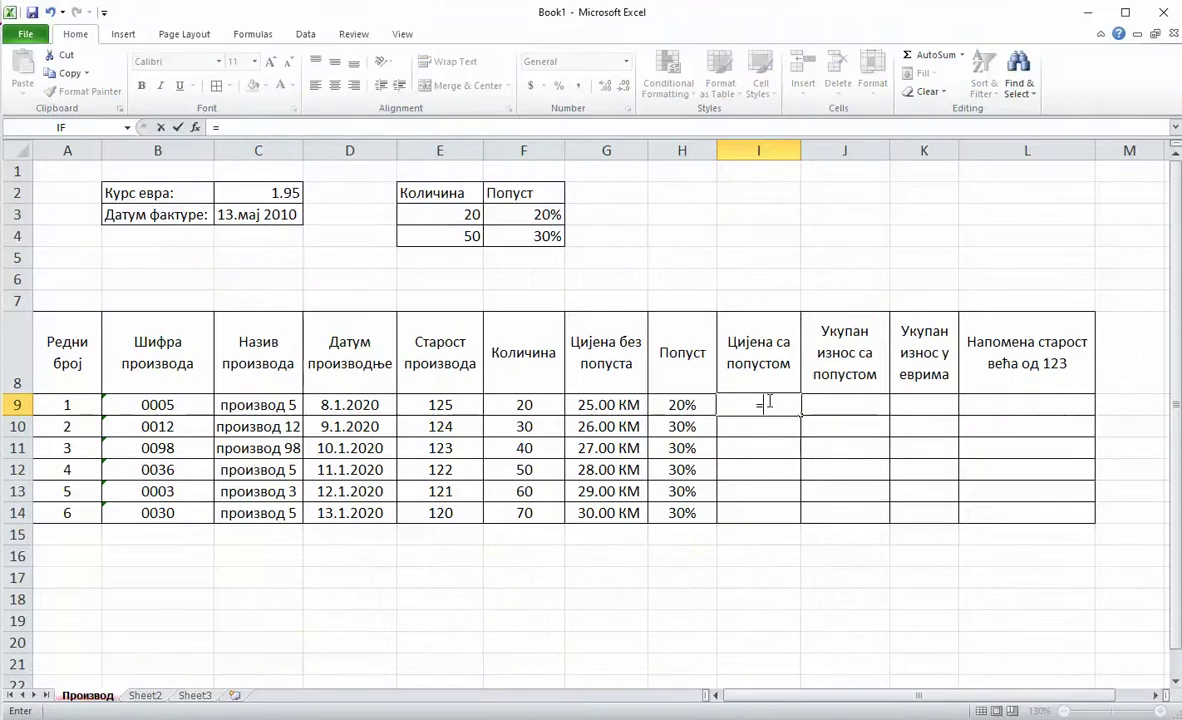
pyautogui.click(625, 403)
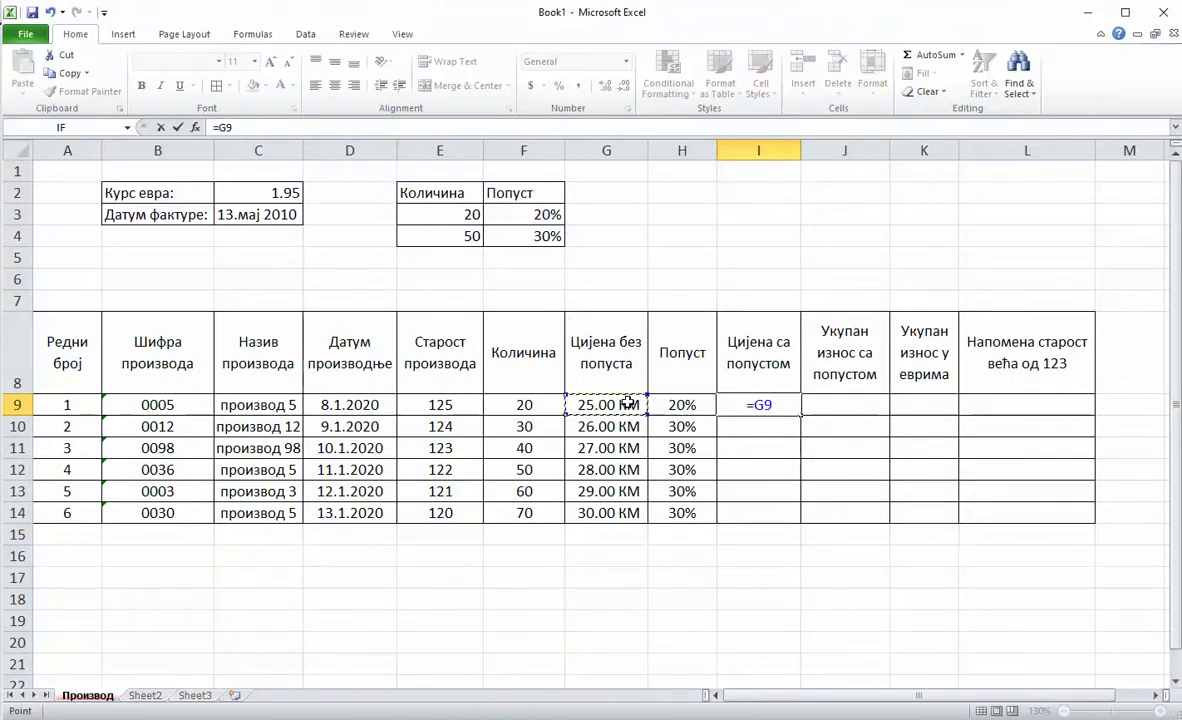
pyautogui.write('-')
pyautogui.click(627, 403)
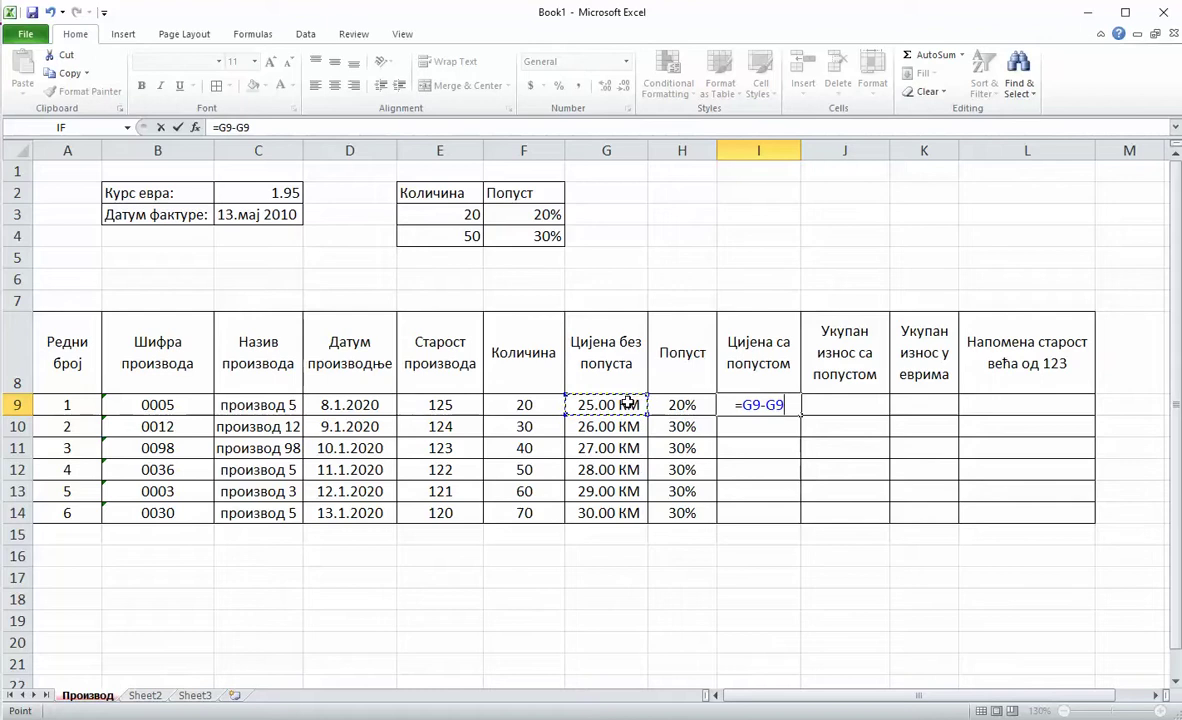
pyautogui.write('*')
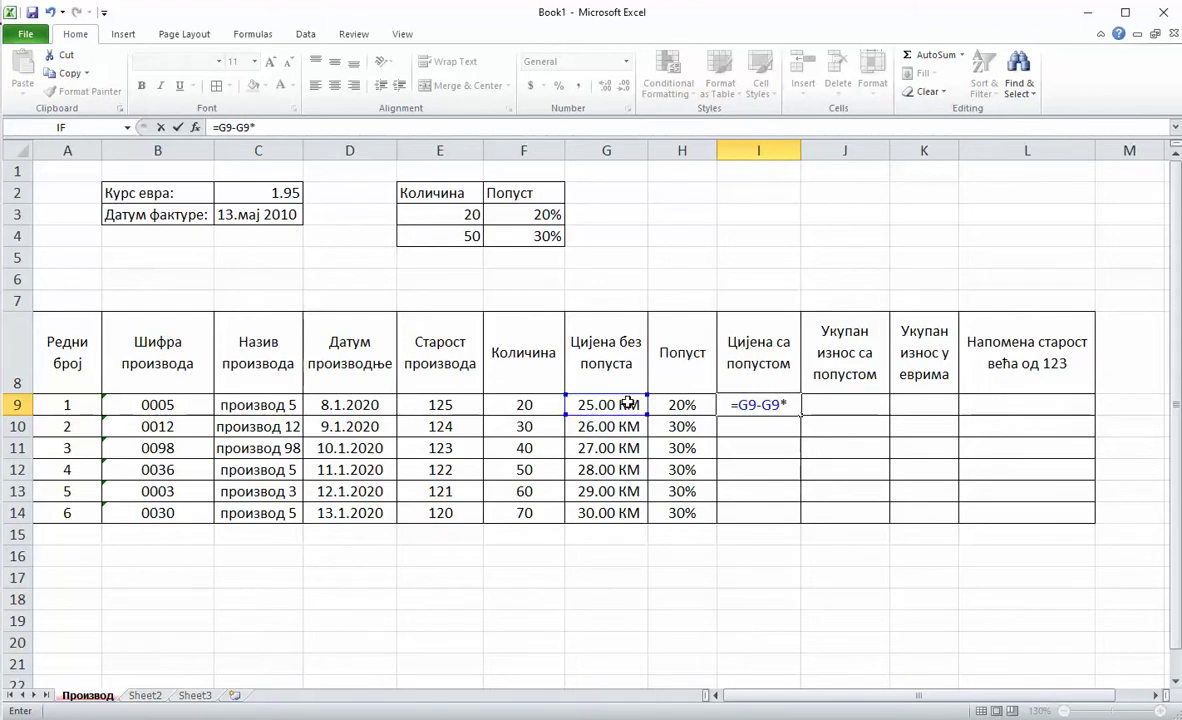
pyautogui.click(681, 404)
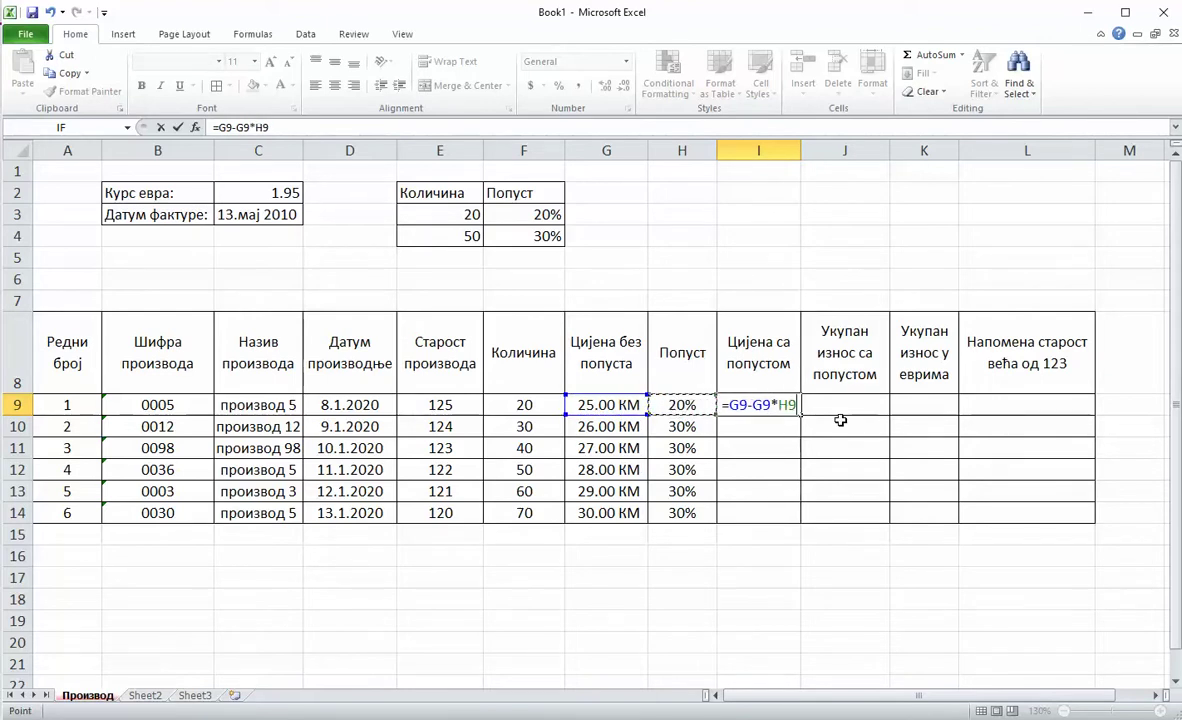
pyautogui.press('Return')
pyautogui.click(772, 395)
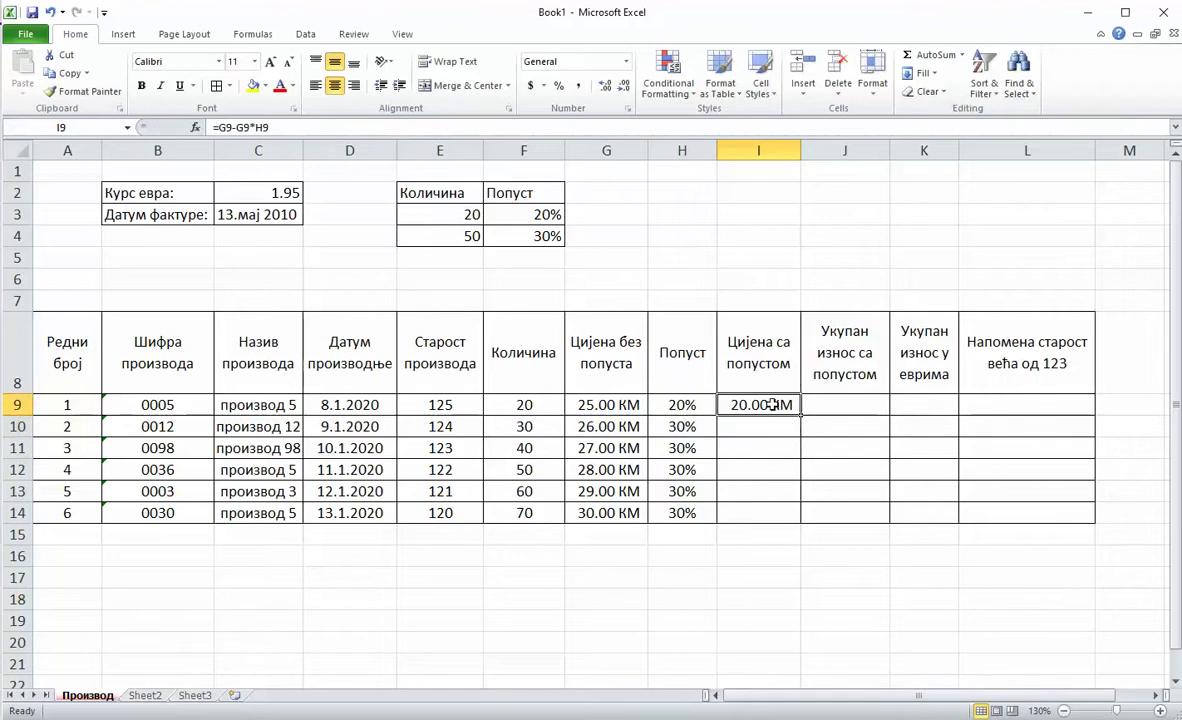
pyautogui.moveTo(801, 415); pyautogui.dragTo(805, 510)
# Step: Calculate the total discounted amount in J9 with =I9*F9 and fill the formula down to J14
pyautogui.click(853, 408)
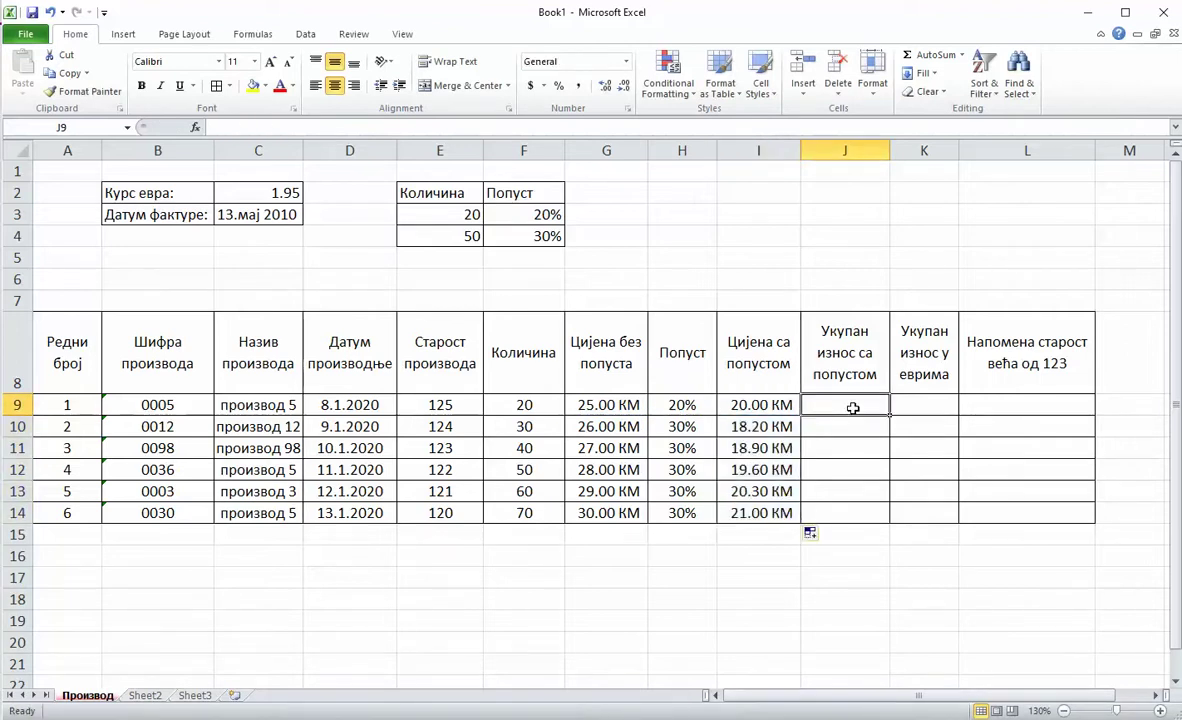
pyautogui.write('=')
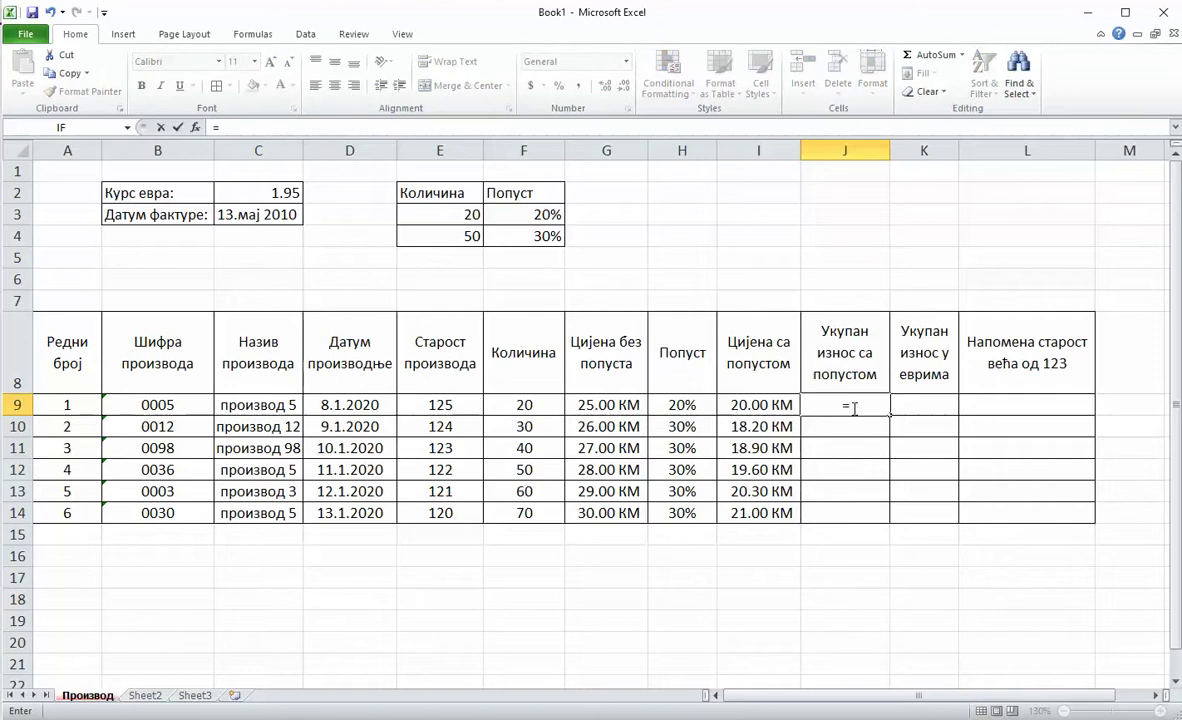
pyautogui.click(788, 404)
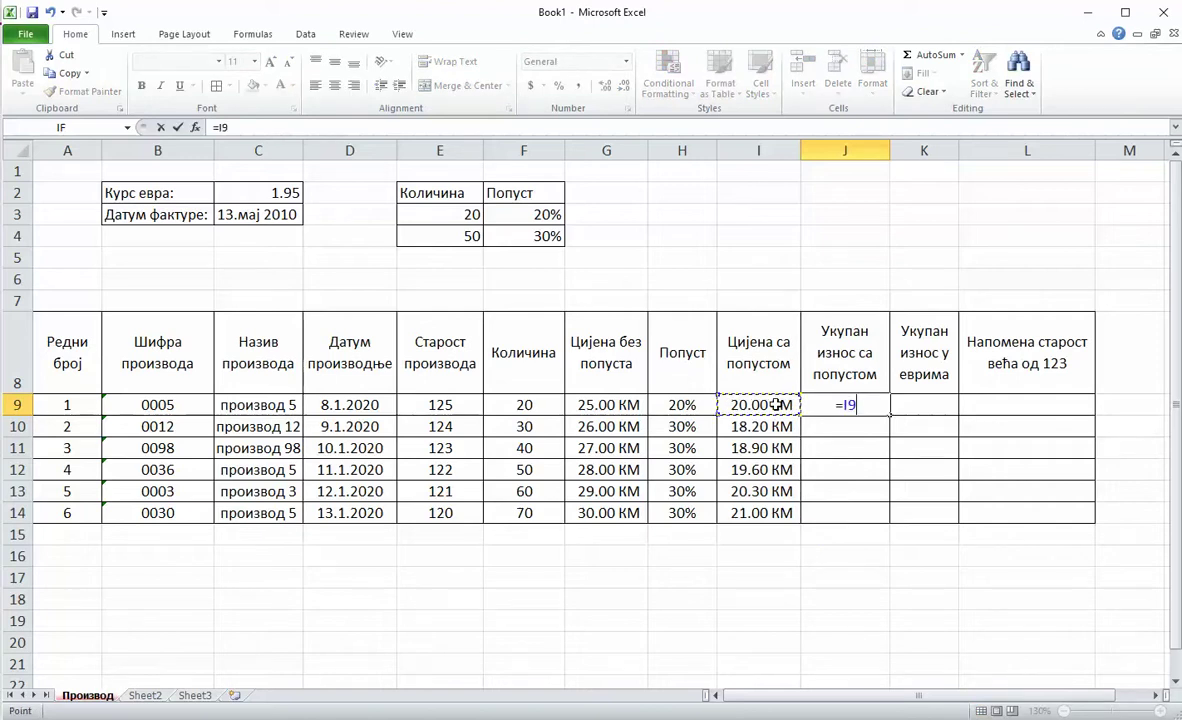
pyautogui.write('*')
pyautogui.click(531, 404)
pyautogui.press('Return')
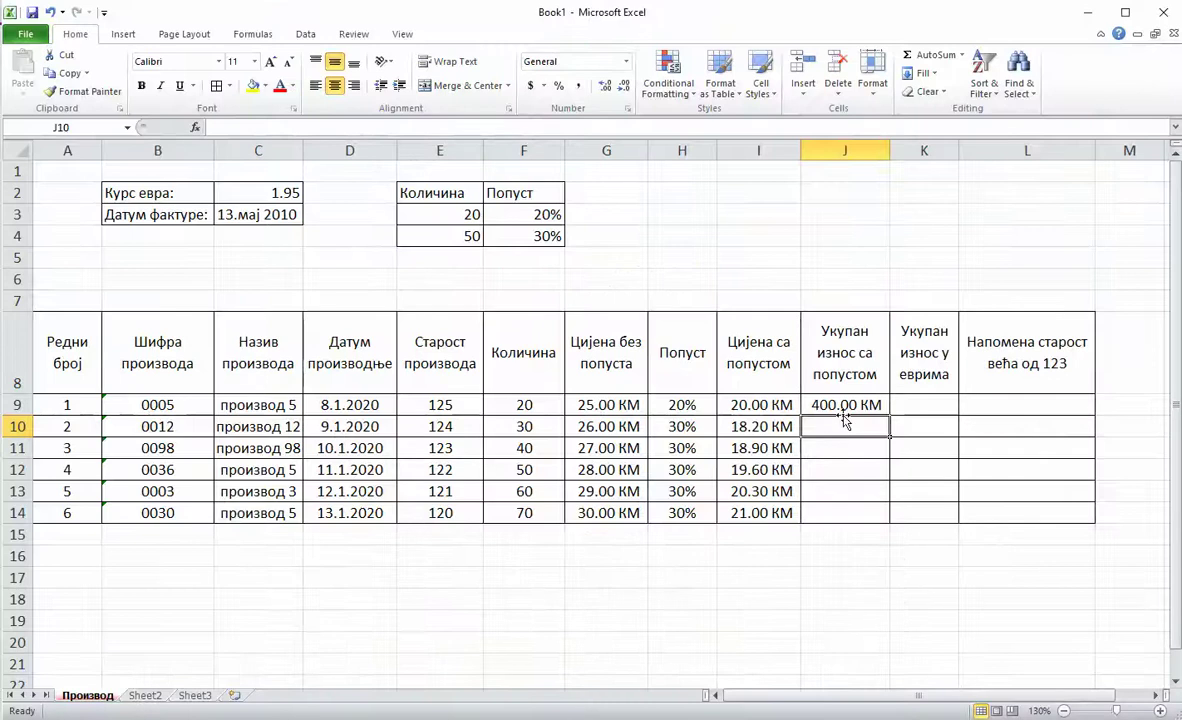
pyautogui.click(851, 404)
pyautogui.moveTo(889, 415); pyautogui.dragTo(886, 516)
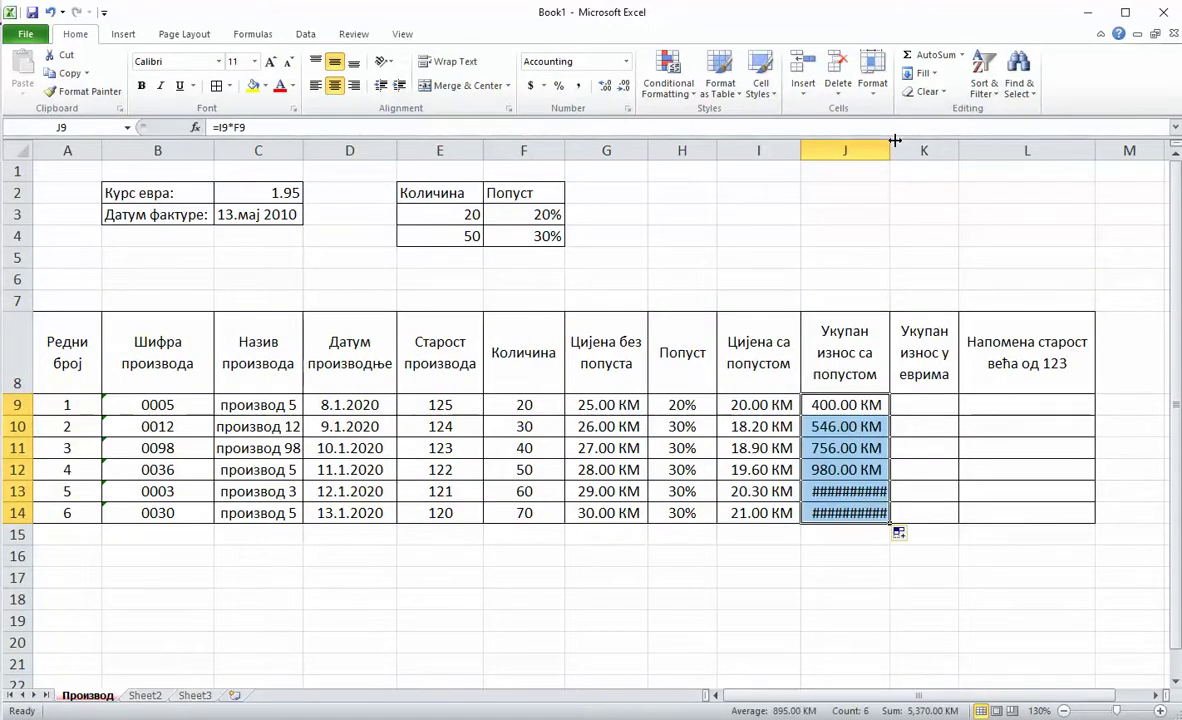
# Step: Widen columns J and K so the total amounts in KM and in euros have enough room
pyautogui.moveTo(889, 150); pyautogui.dragTo(901, 150)
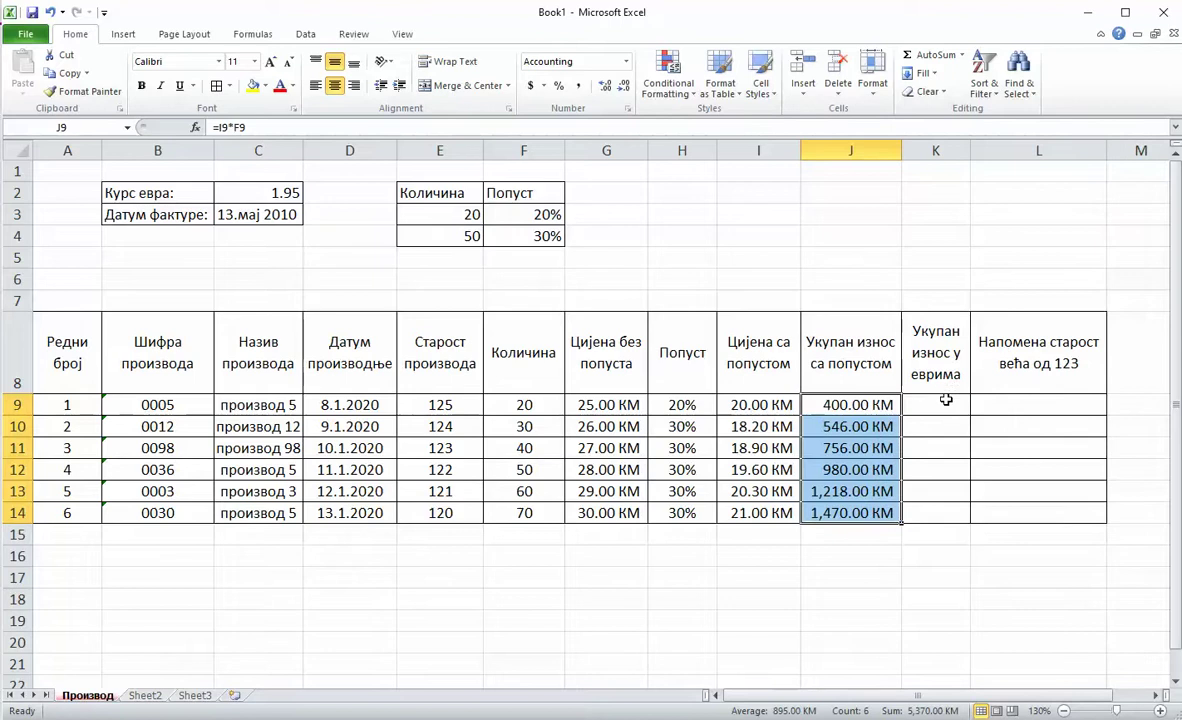
pyautogui.click(942, 403)
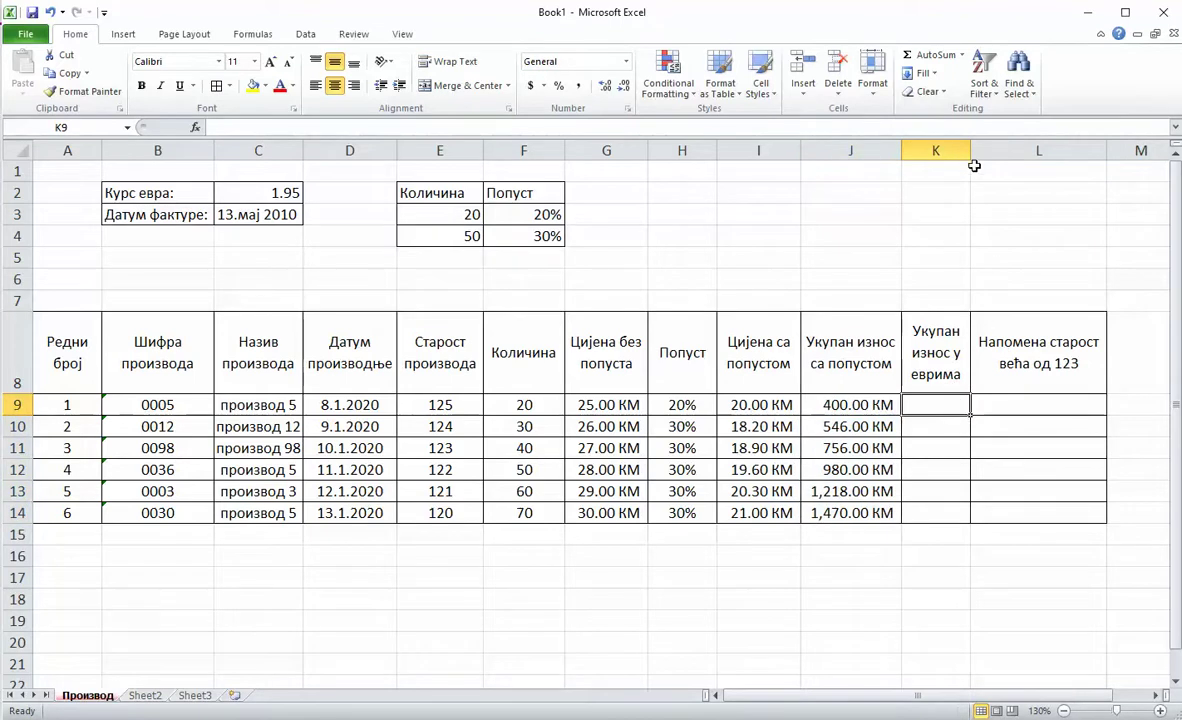
pyautogui.moveTo(969, 152); pyautogui.dragTo(990, 156)
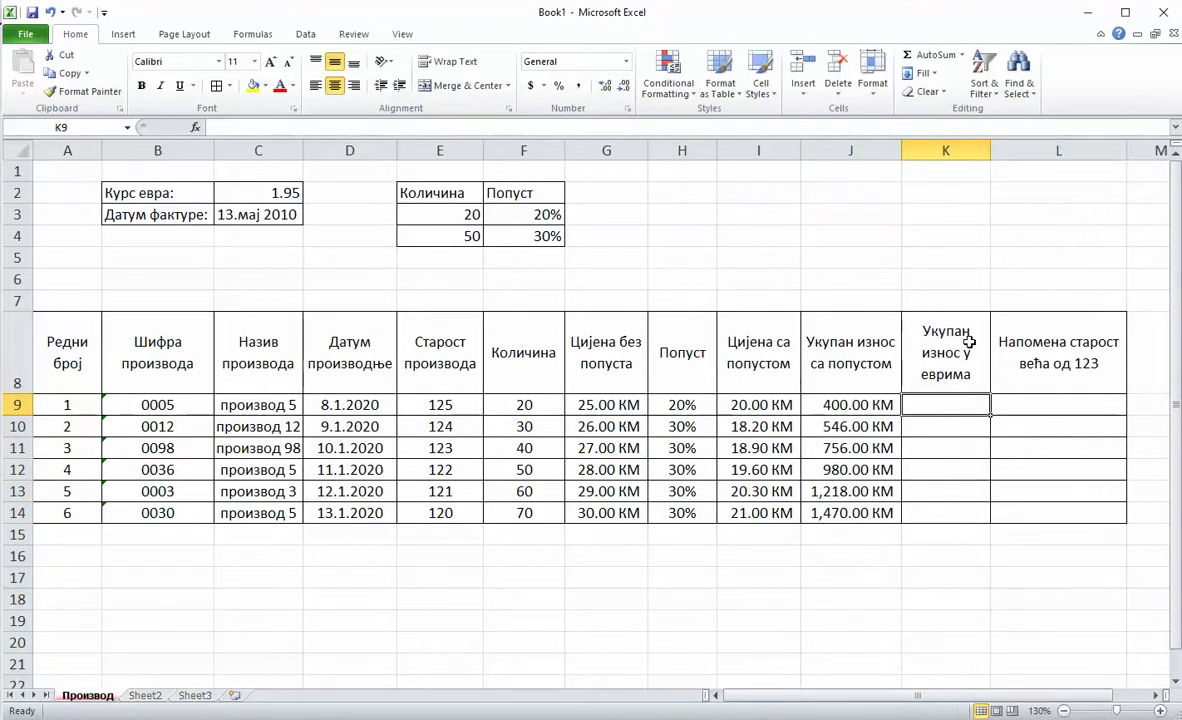
# Step: Begin the euro total formula in K9 by dividing the discounted total, =J9/
pyautogui.write('=')
pyautogui.click(884, 407)
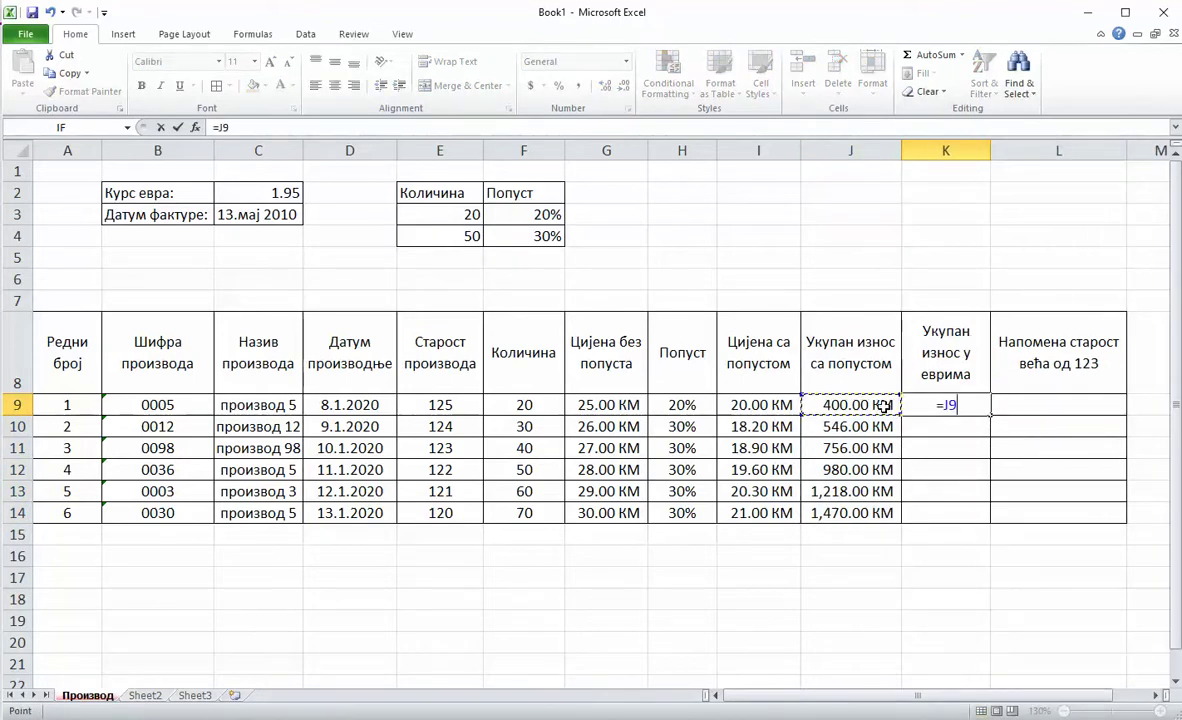
pyautogui.write('/')
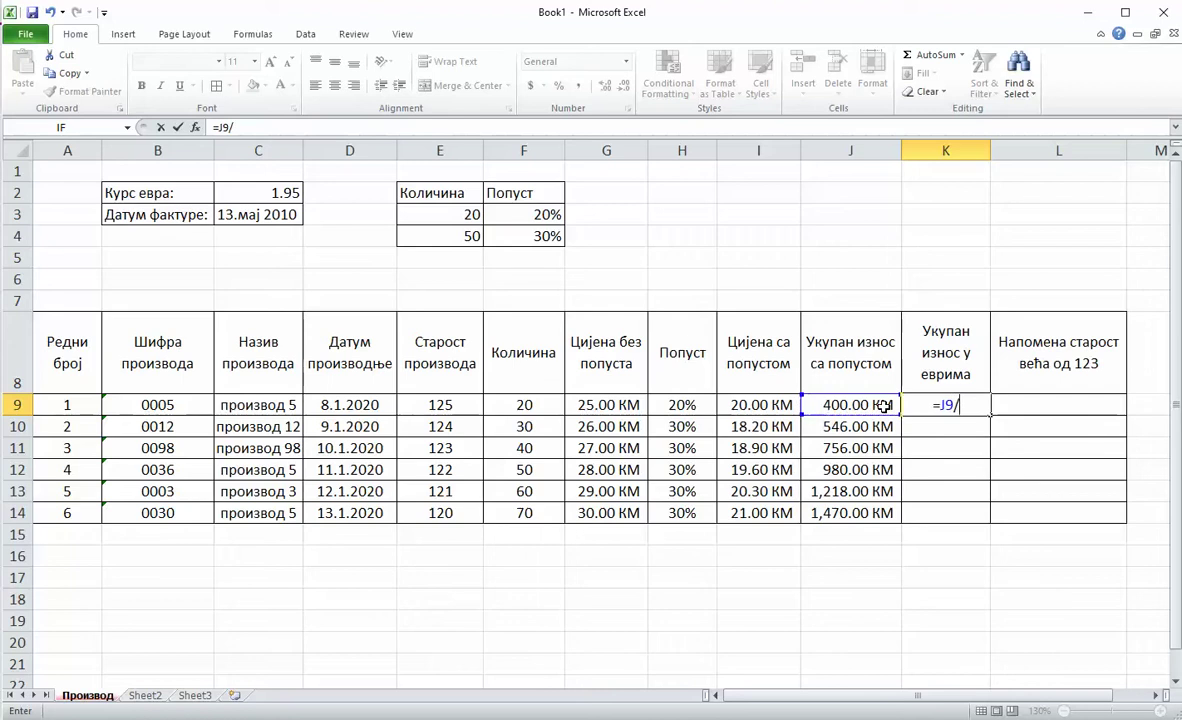
# Step: Complete the euro total formula in K9 as =J9/$C$2, with an absolute reference to the exchange rate
pyautogui.click(287, 195)
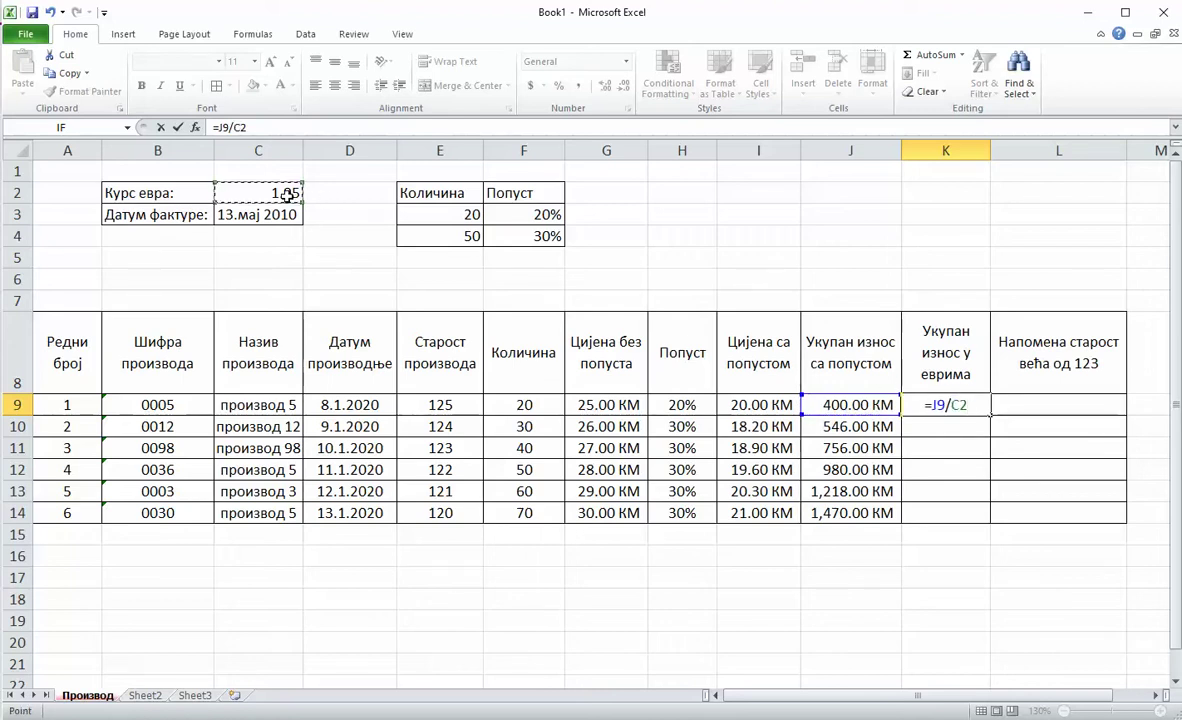
pyautogui.press('F4')
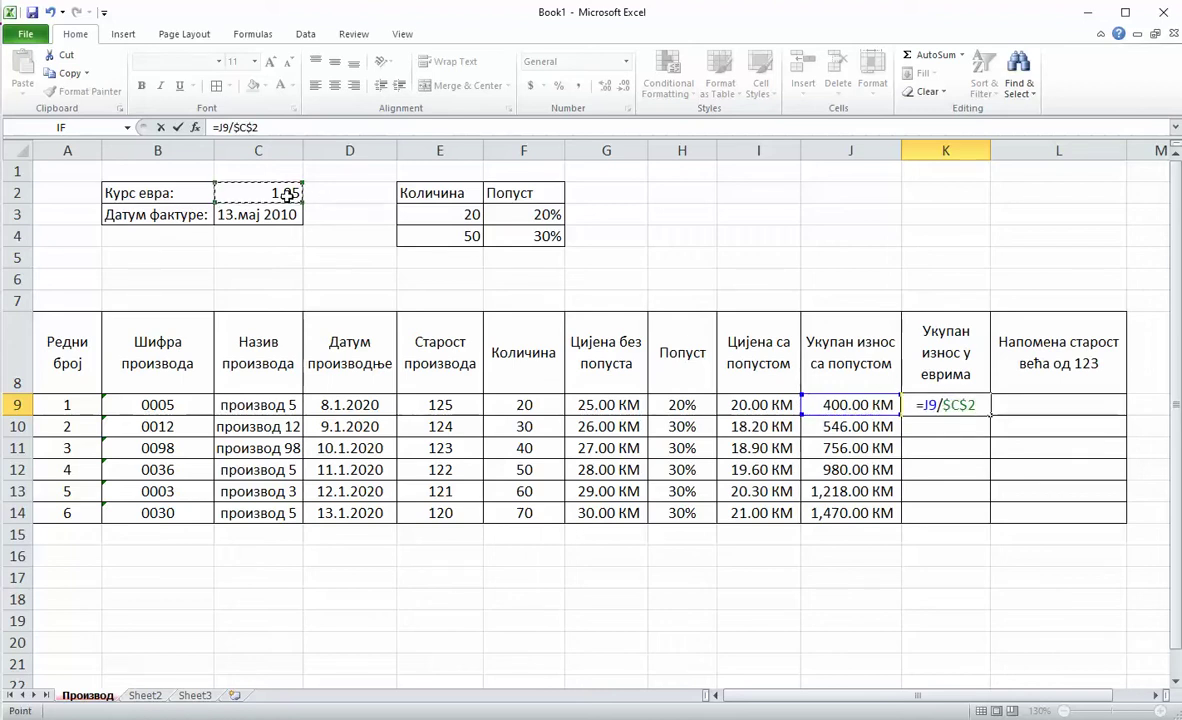
pyautogui.press('Return')
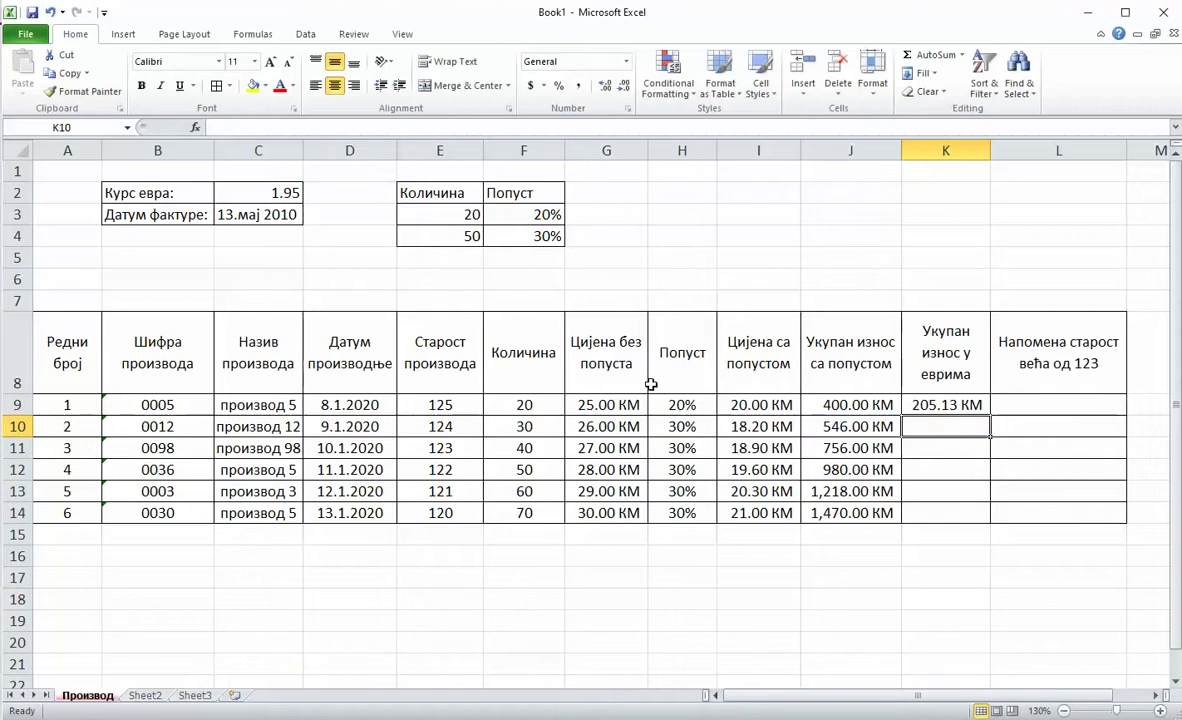
# Step: Format K9 with the Euro (€ 123) accounting format and fill its formula down through K14
pyautogui.click(925, 404)
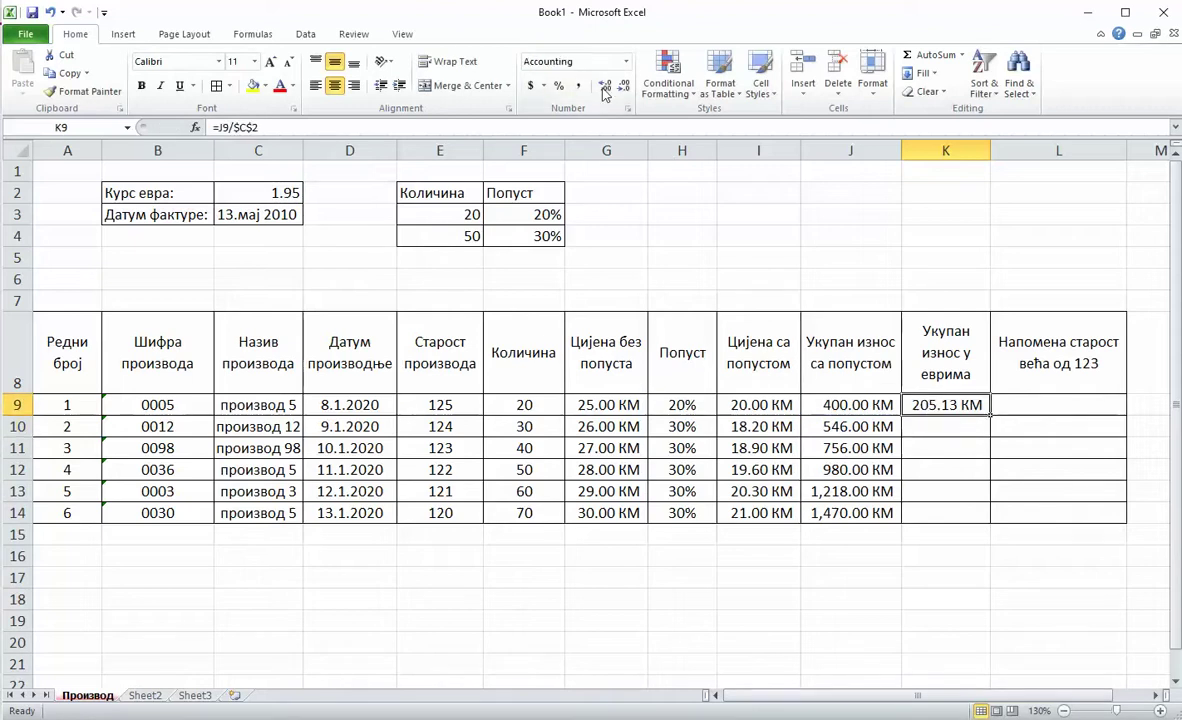
pyautogui.click(544, 86)
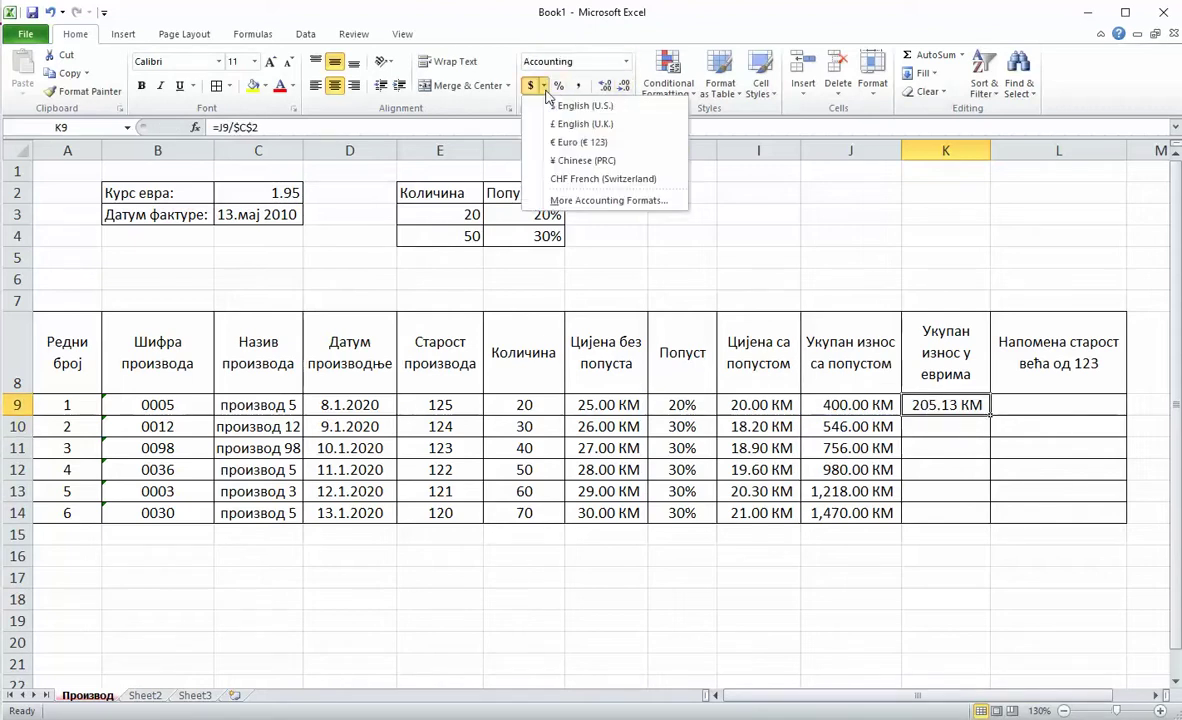
pyautogui.click(580, 142)
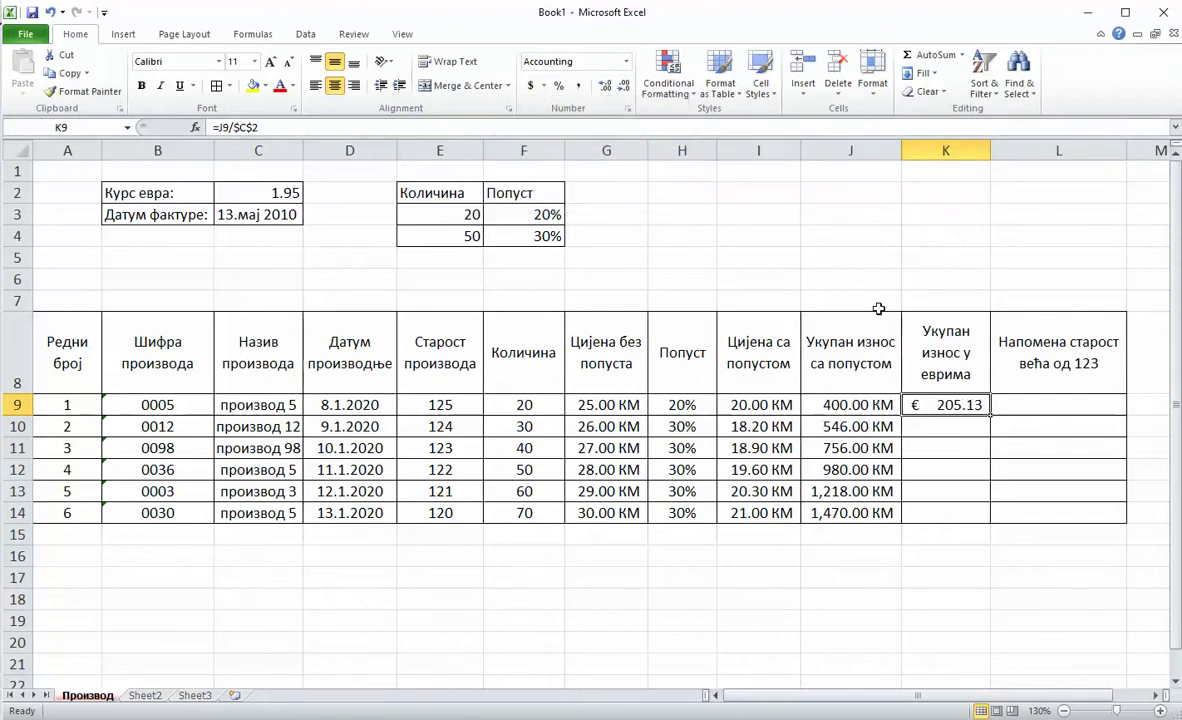
pyautogui.click(544, 86)
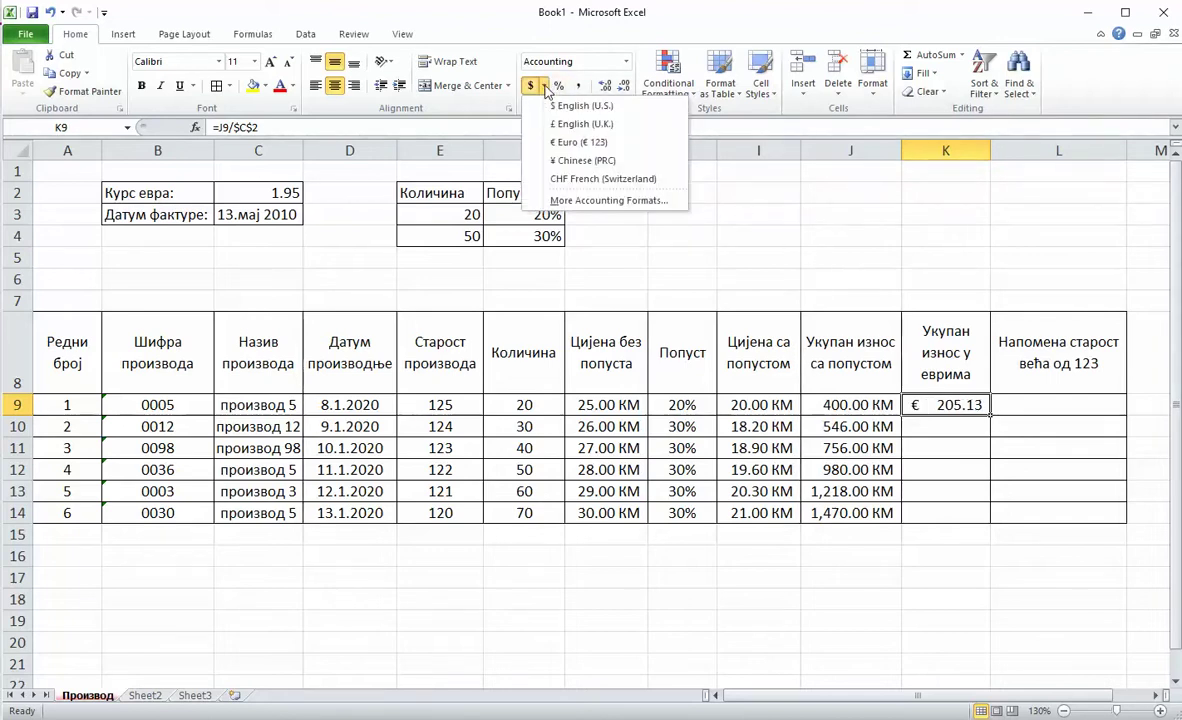
pyautogui.click(590, 150)
pyautogui.moveTo(988, 415); pyautogui.dragTo(983, 517)
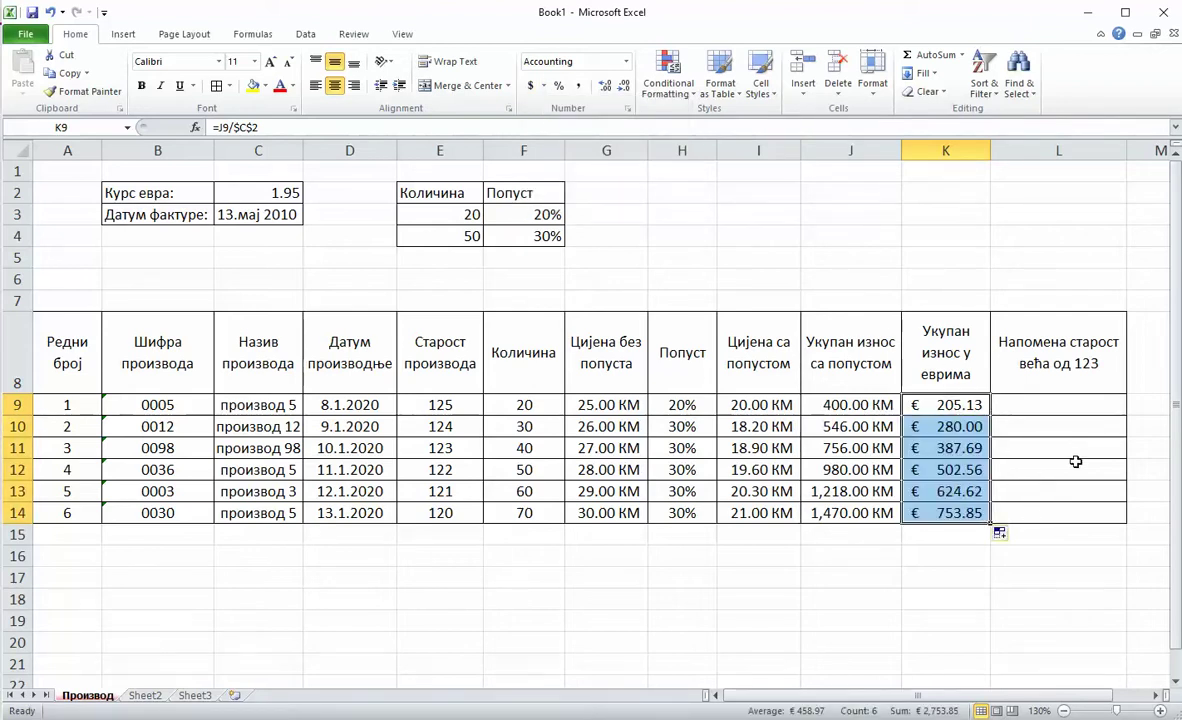
# Step: Insert an IF function in L9 with the logical test E9>123
pyautogui.click(1071, 403)
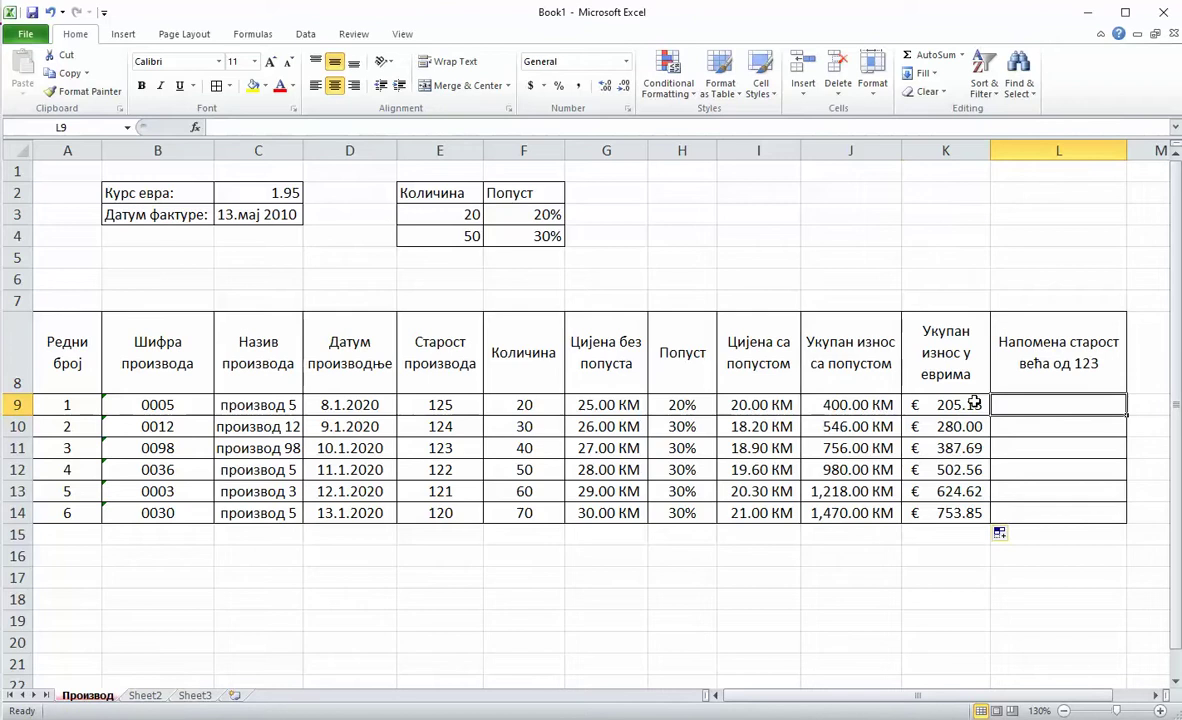
pyautogui.click(195, 127)
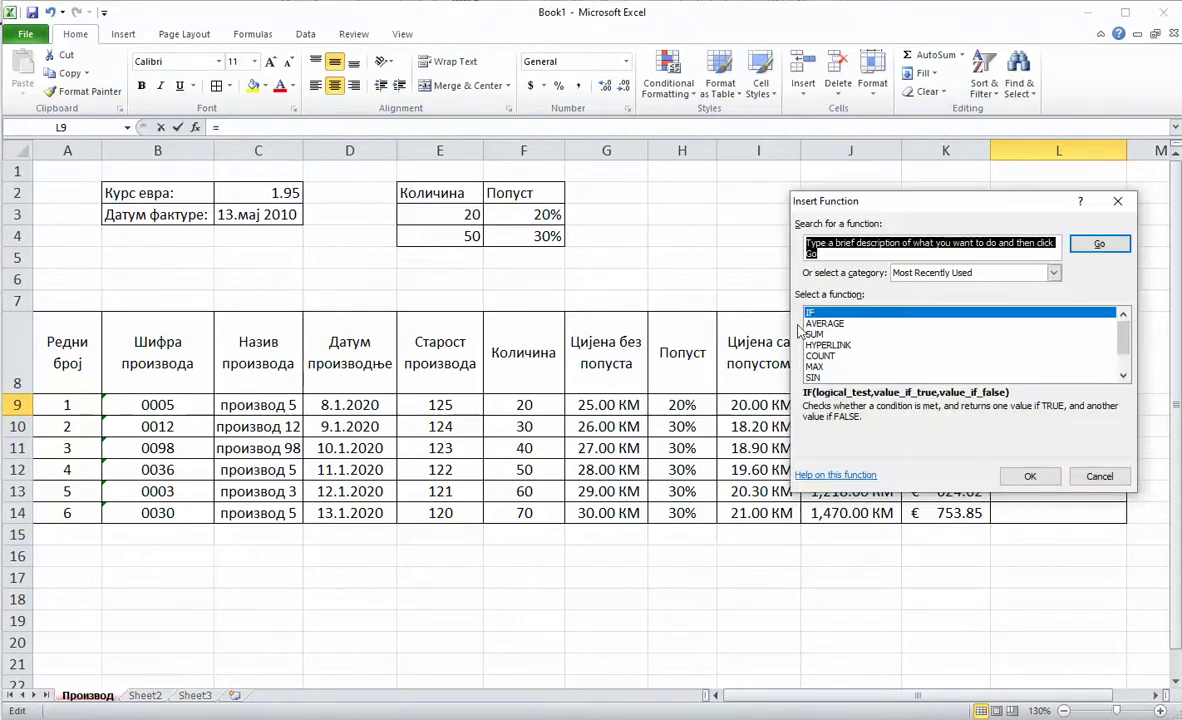
pyautogui.click(1030, 476)
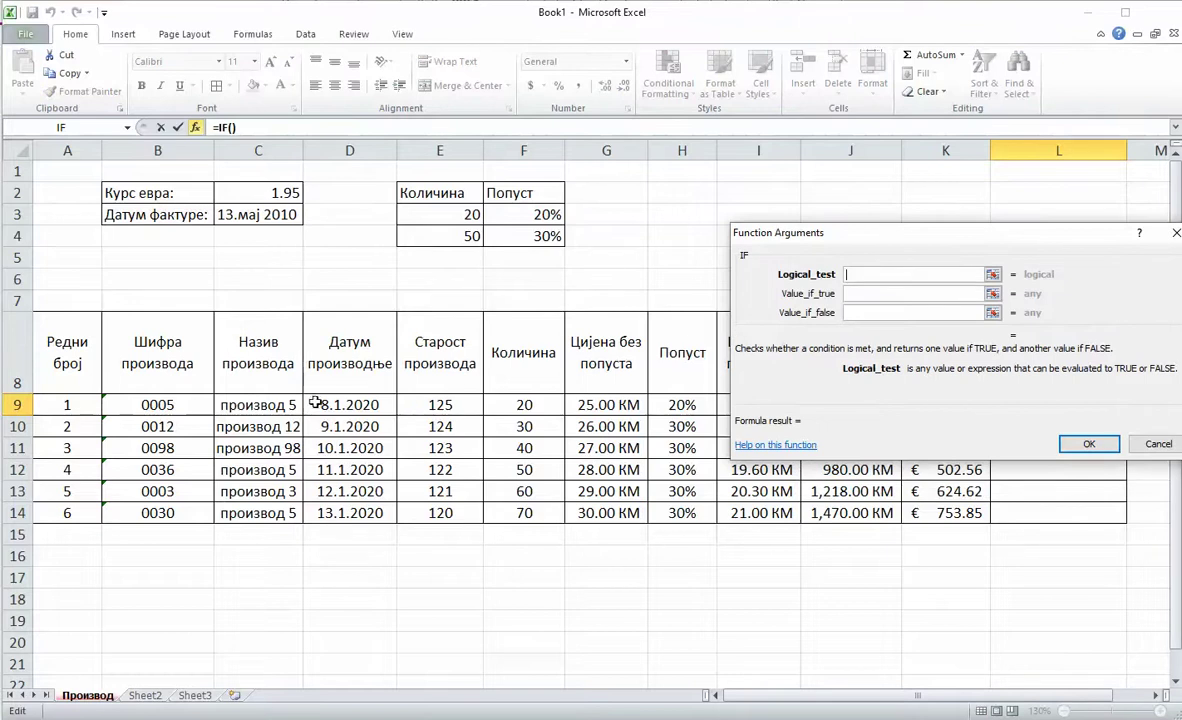
pyautogui.click(437, 404)
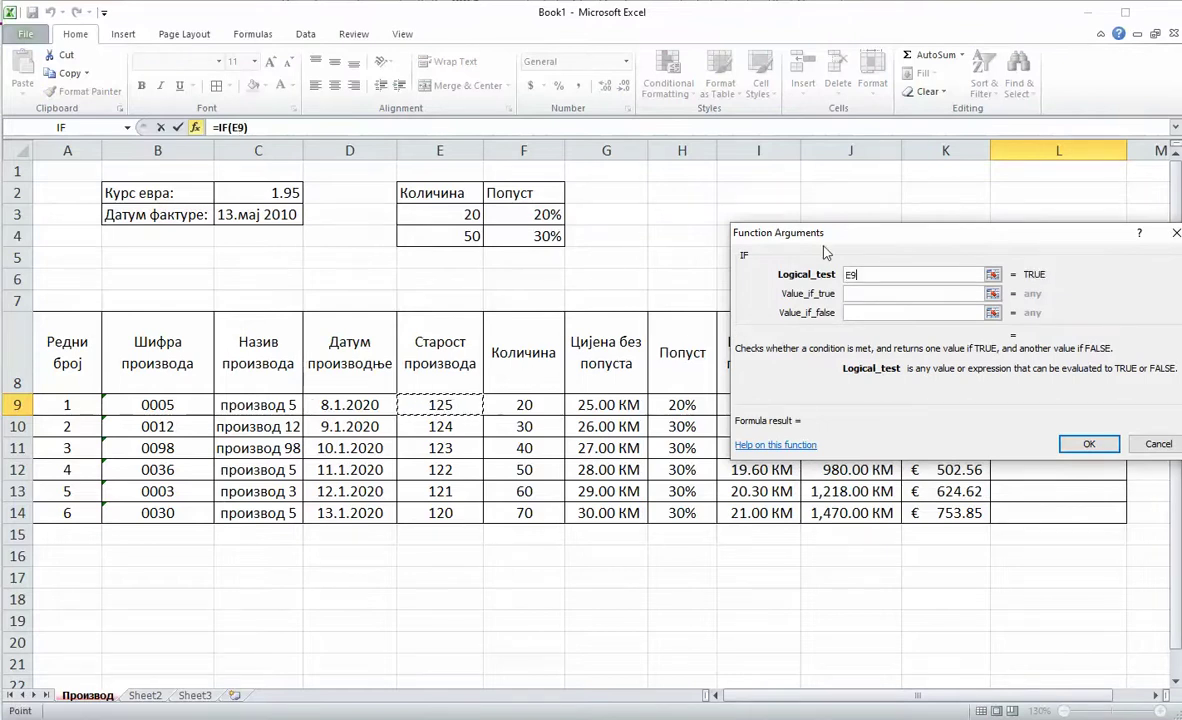
pyautogui.moveTo(828, 234); pyautogui.dragTo(790, 218)
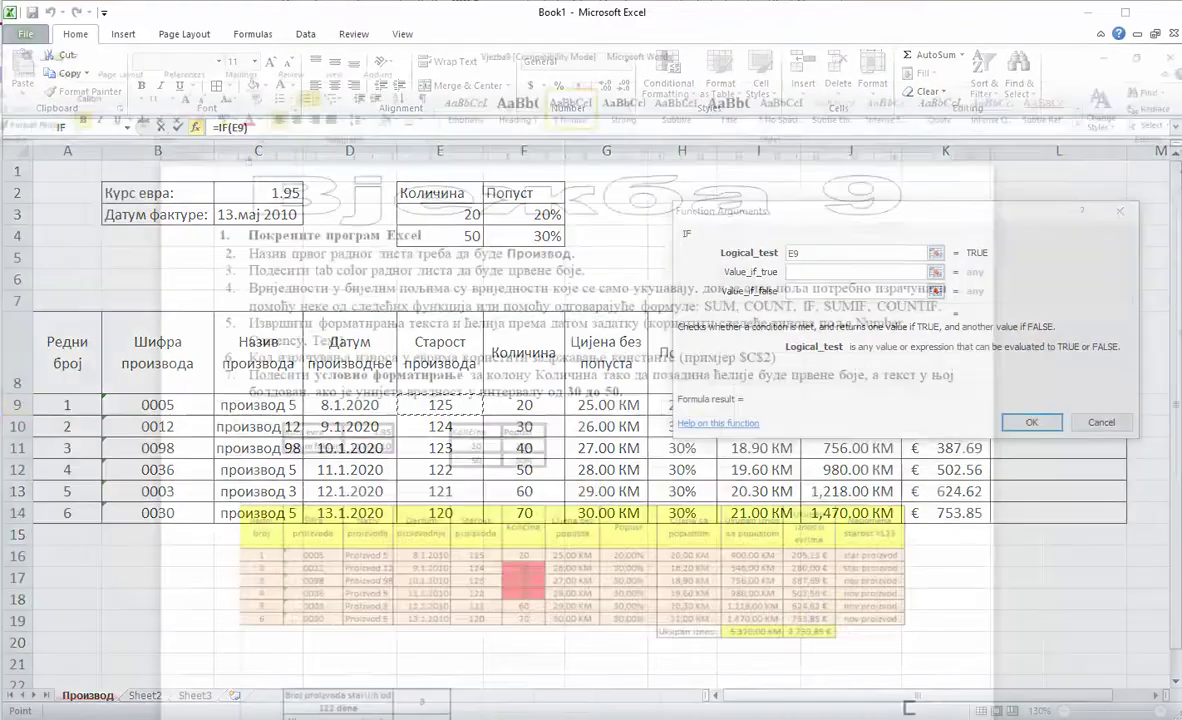
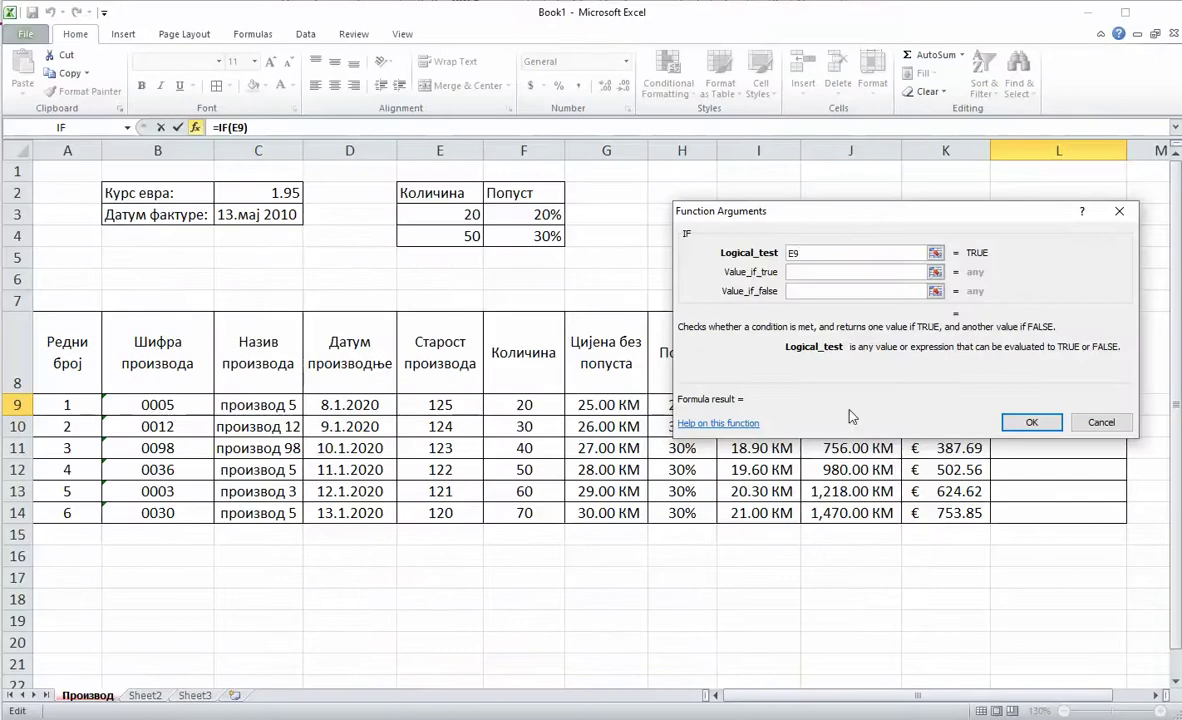
pyautogui.write('>123')
# Step: Make the IF return "стар производ" when true and "нов производ" when false, and fill it down through L14
pyautogui.click(820, 273)
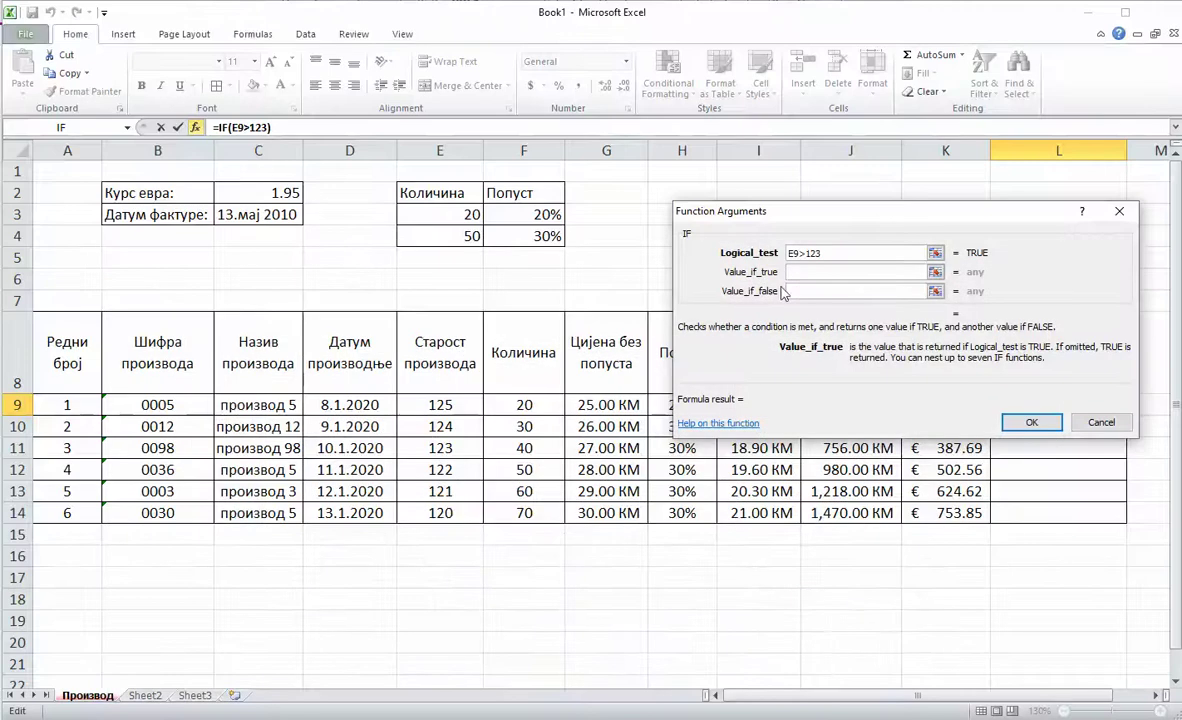
pyautogui.write('cтар производ')
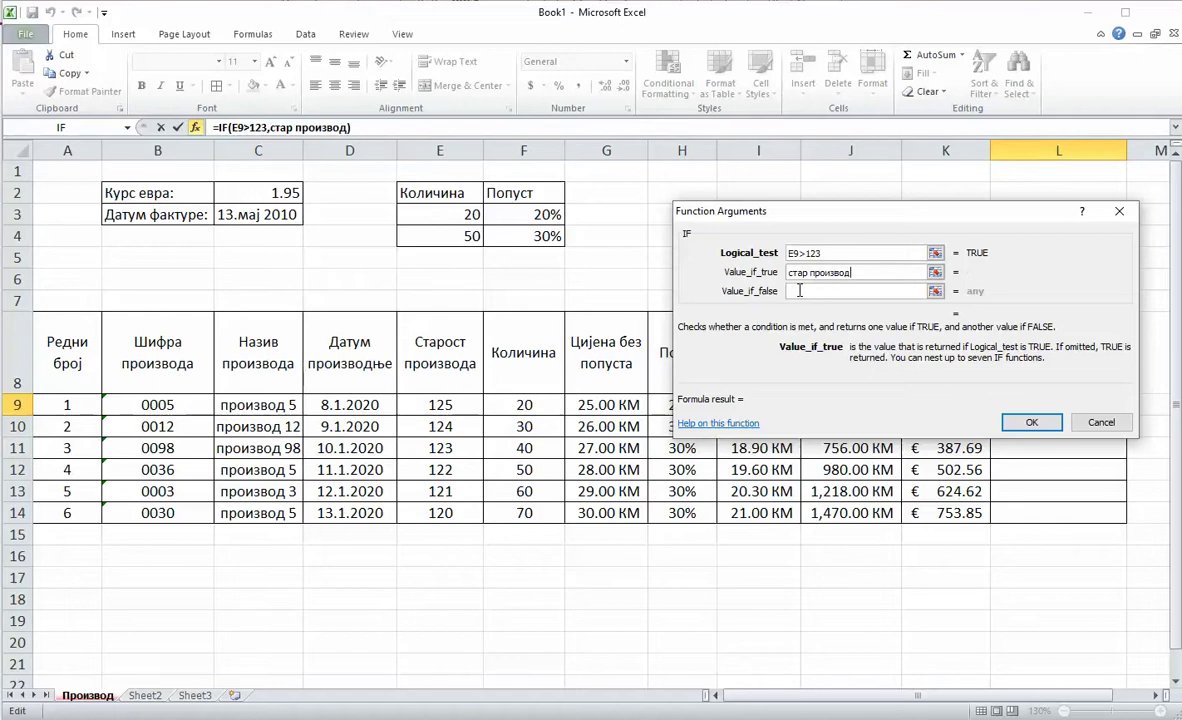
pyautogui.click(823, 291)
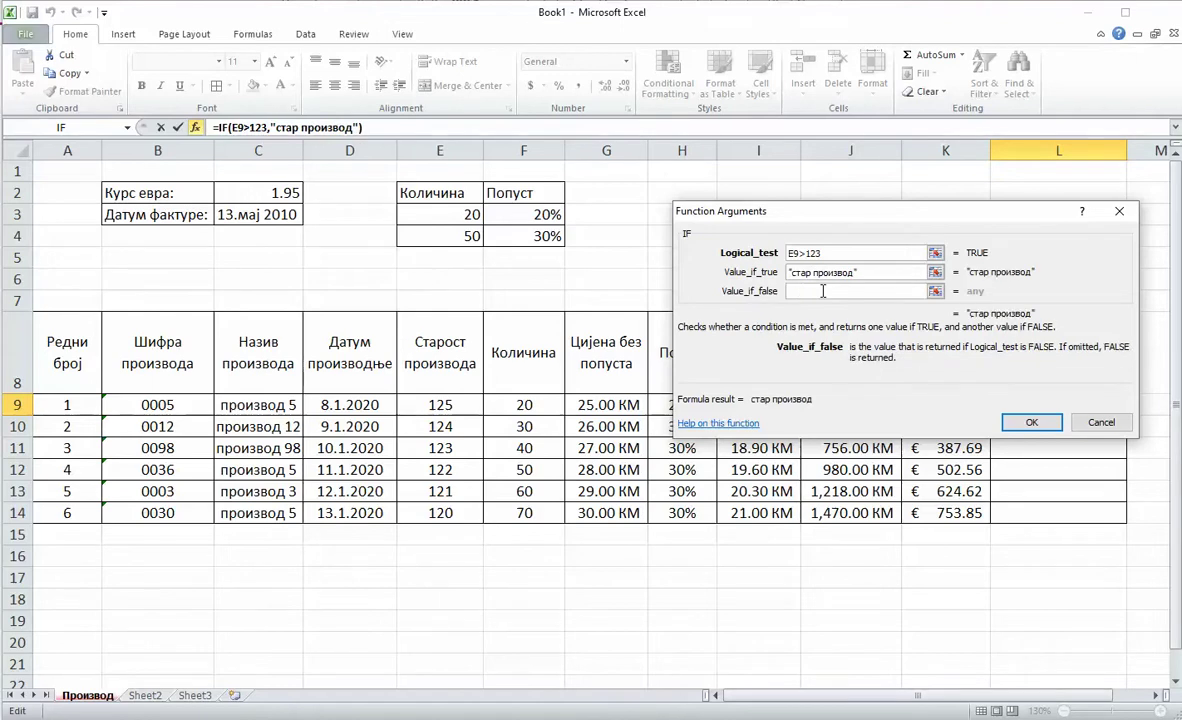
pyautogui.write('Н')
pyautogui.press('BackSpace')
pyautogui.write('нов производ')
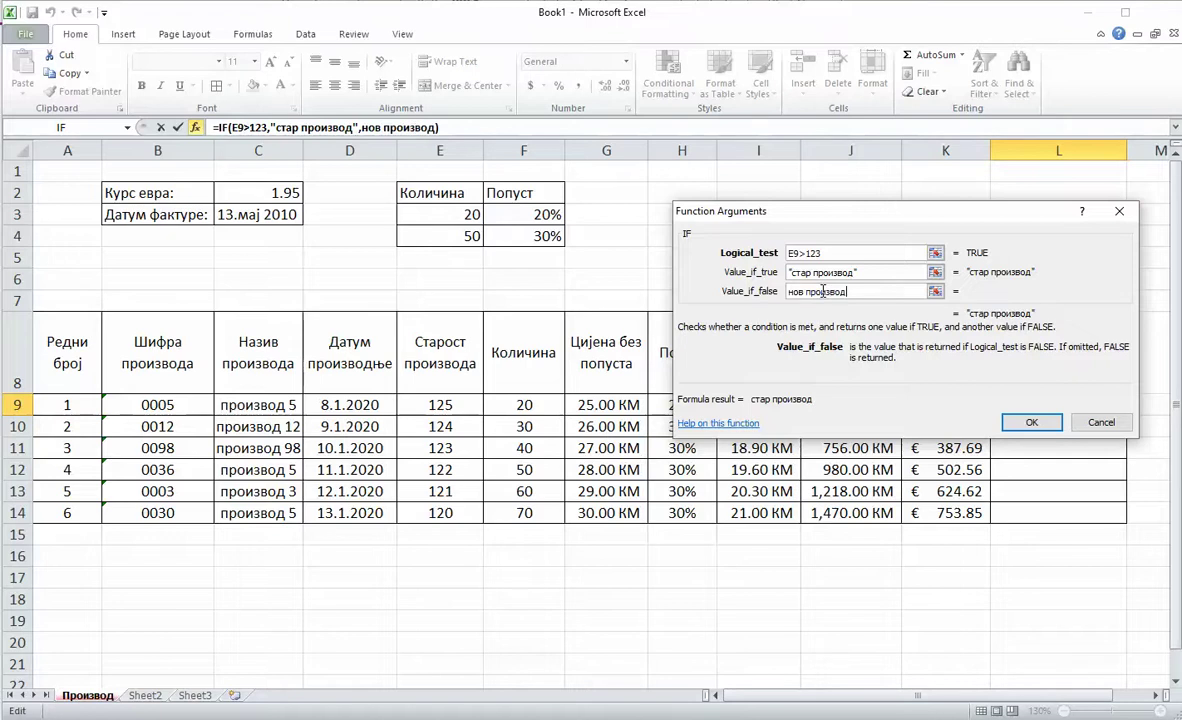
pyautogui.click(1028, 422)
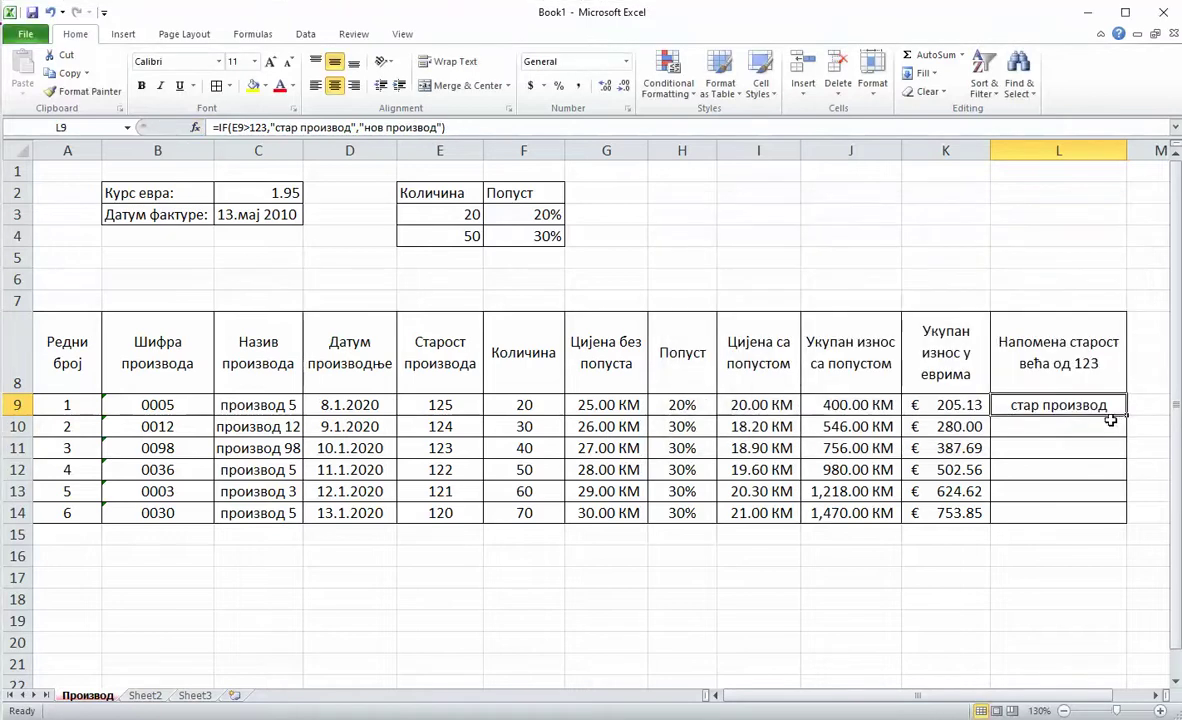
pyautogui.moveTo(1127, 416); pyautogui.dragTo(1117, 520)
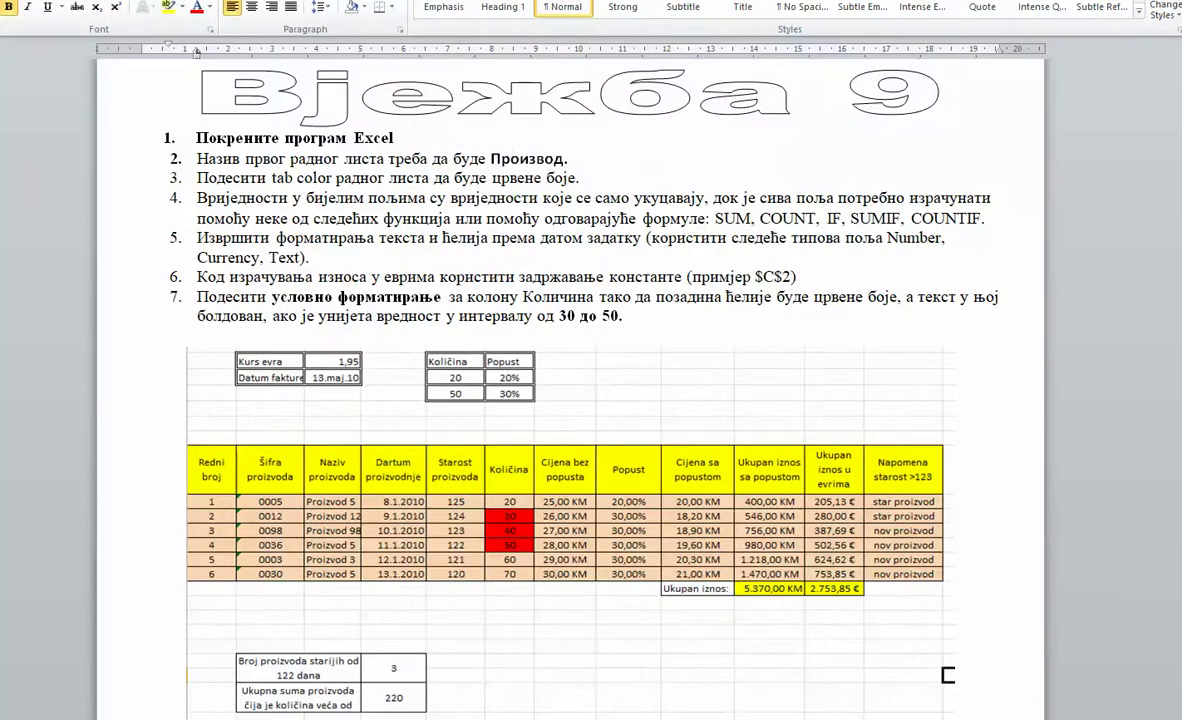
# Step: Switch back to the Excel workbook, enter the label "Укупан износ:" in I15 and widen column I to fit it
pyautogui.moveTo(623, 718)
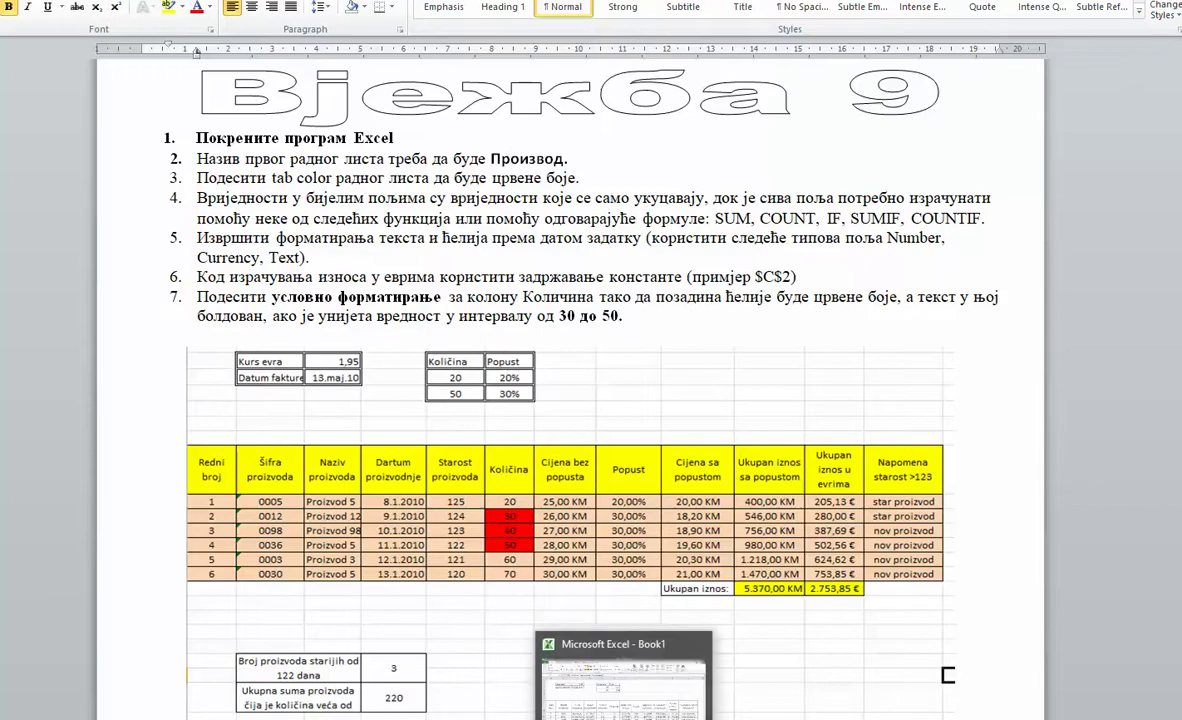
pyautogui.click(622, 680)
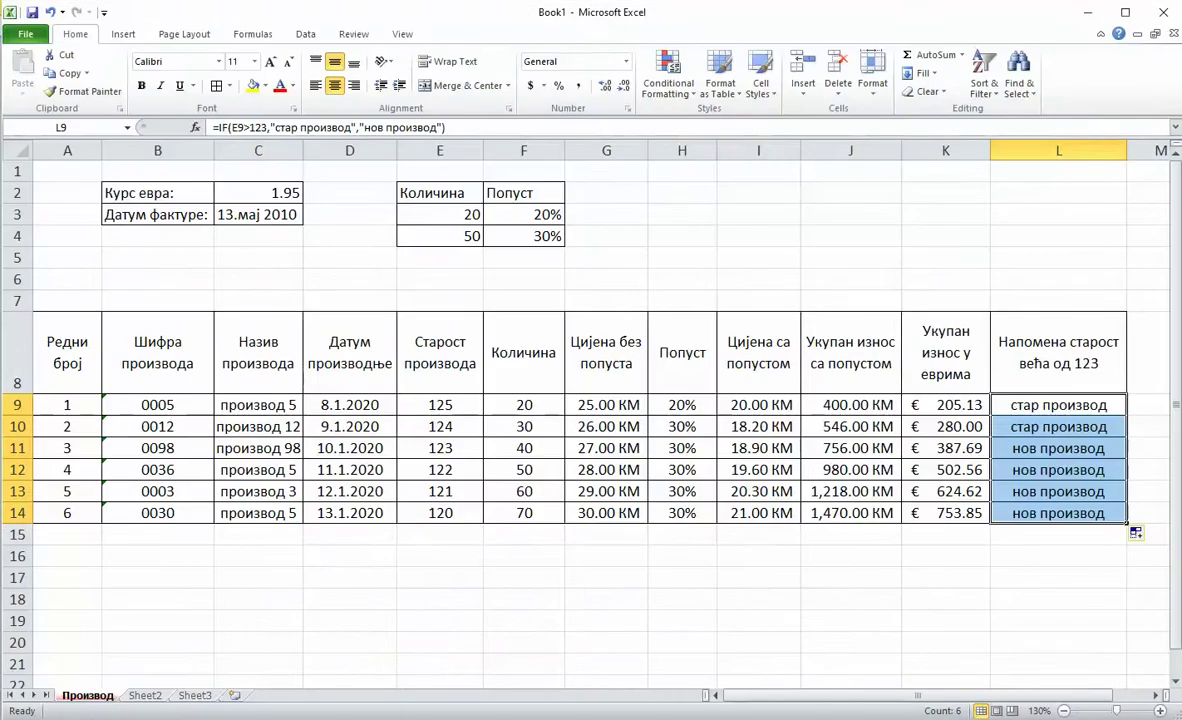
pyautogui.click(760, 535)
pyautogui.write('Ук')
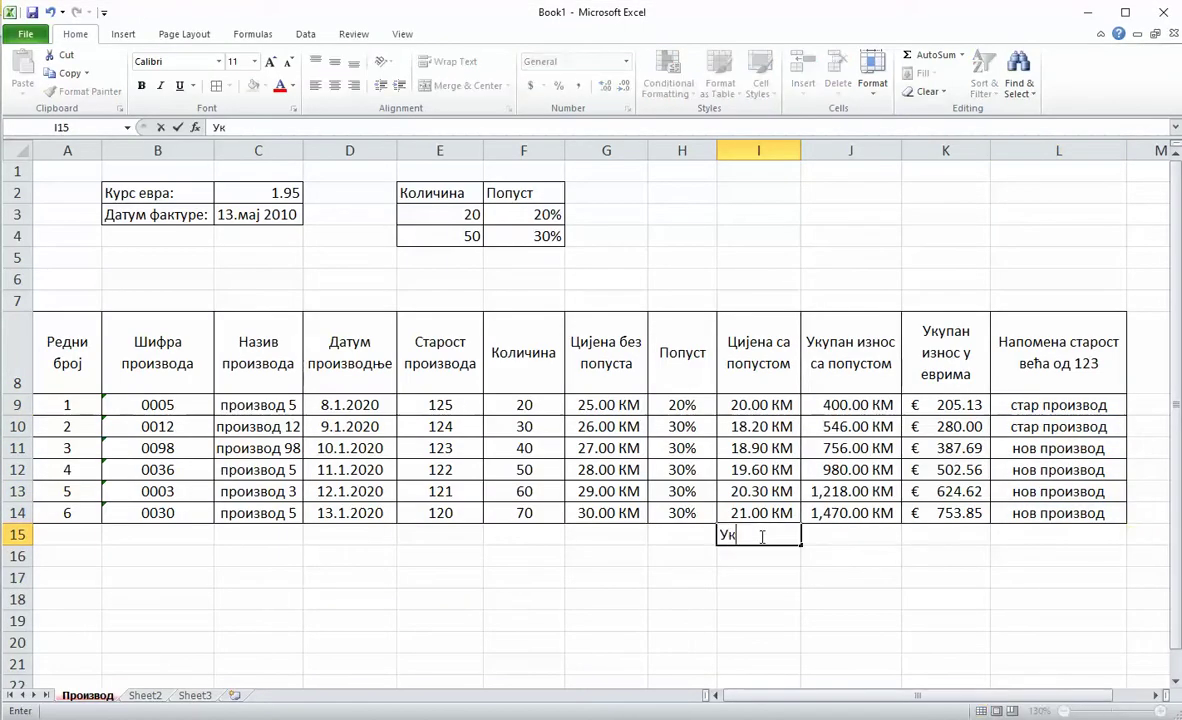
pyautogui.write('купан износ')
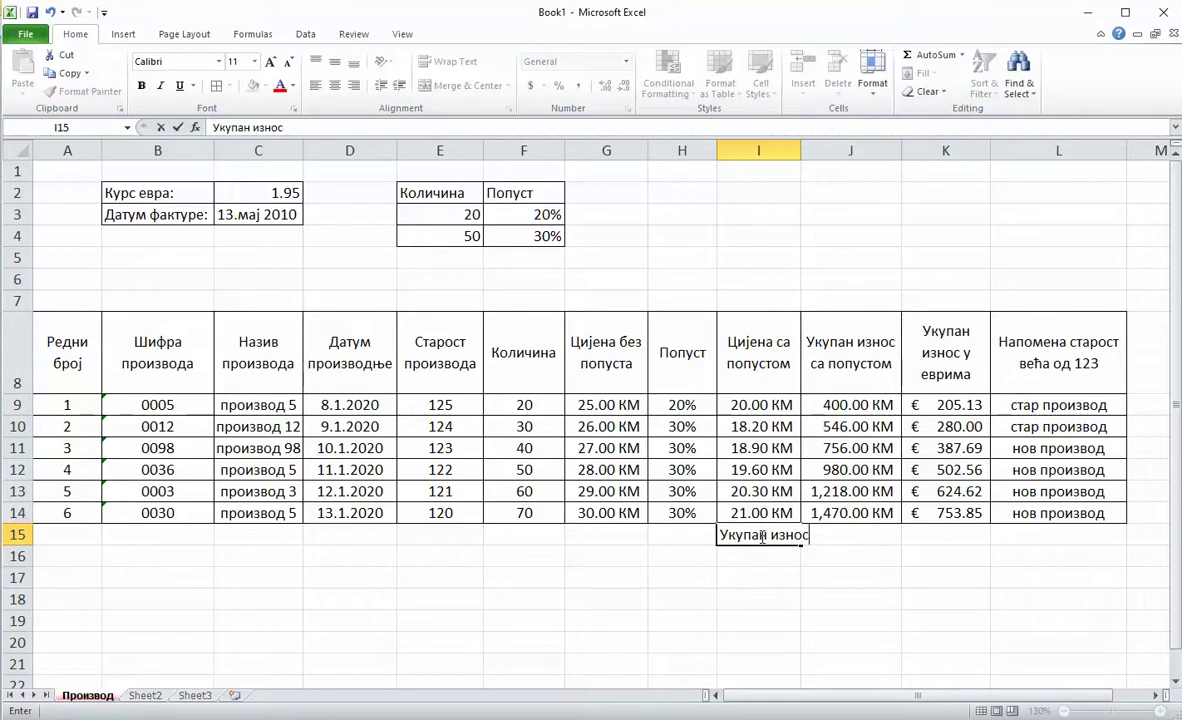
pyautogui.write(':')
pyautogui.press('Return')
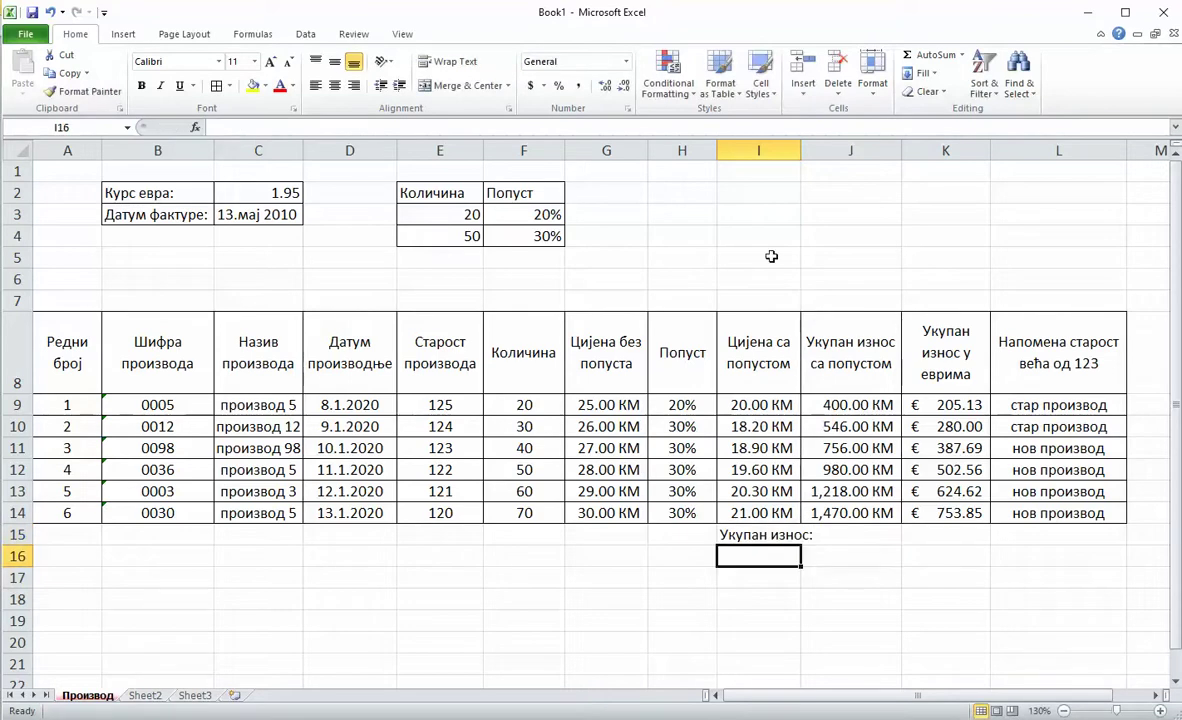
pyautogui.moveTo(801, 151); pyautogui.dragTo(818, 152)
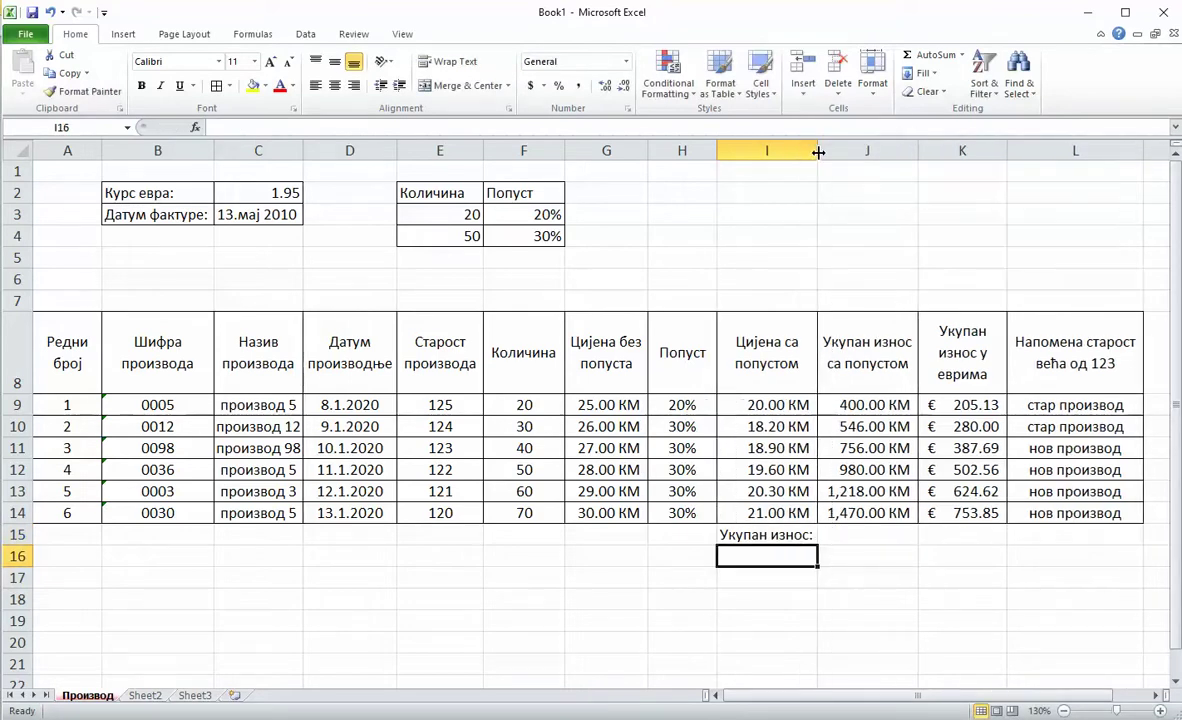
# Step: Total J9:J14 in J15 with the SUM function and extend the formula to K15
pyautogui.click(872, 535)
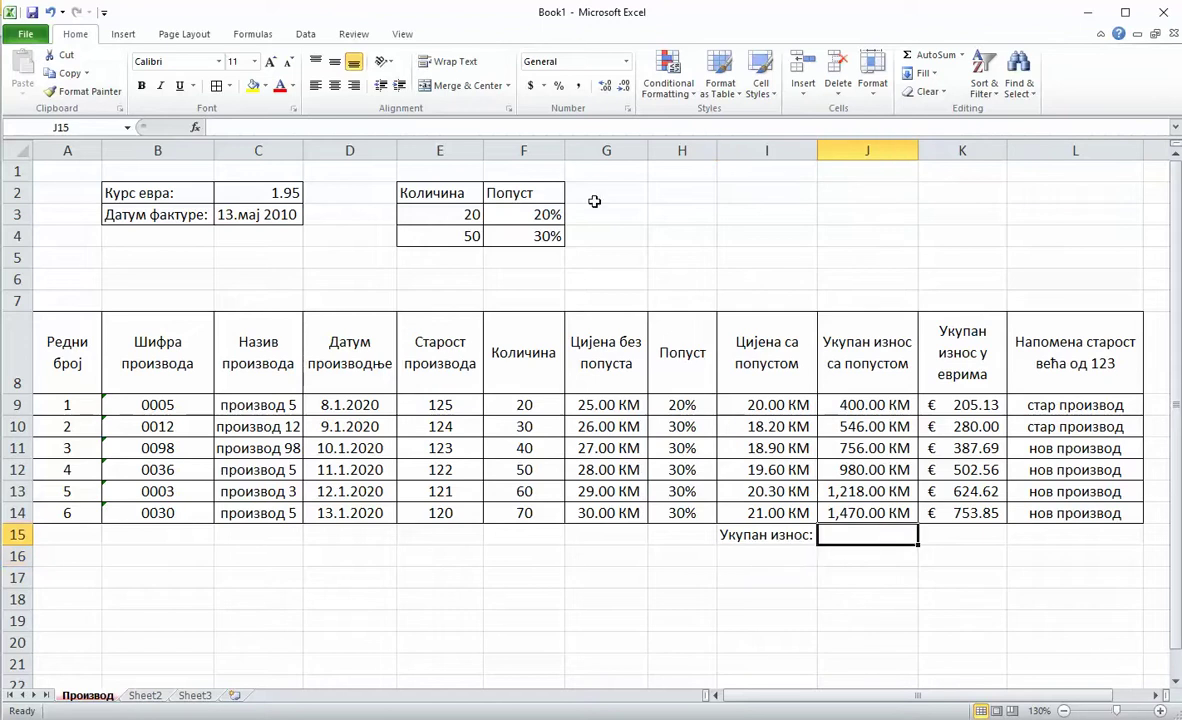
pyautogui.click(197, 128)
pyautogui.click(770, 312)
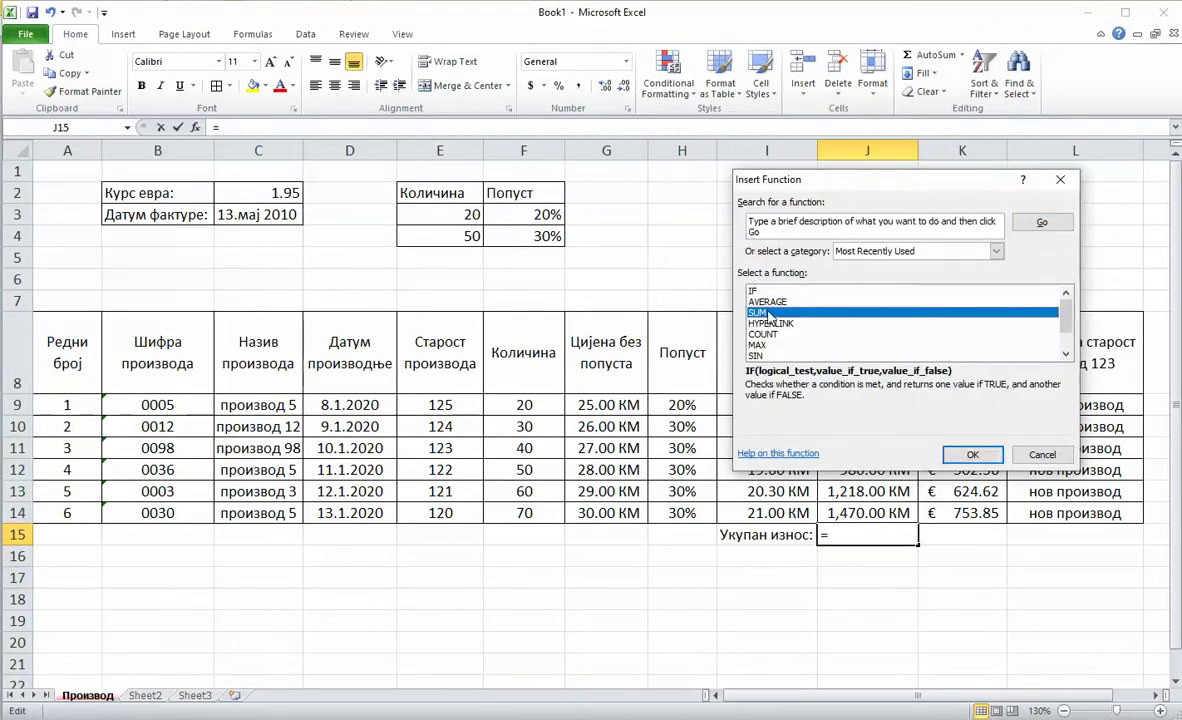
pyautogui.click(970, 454)
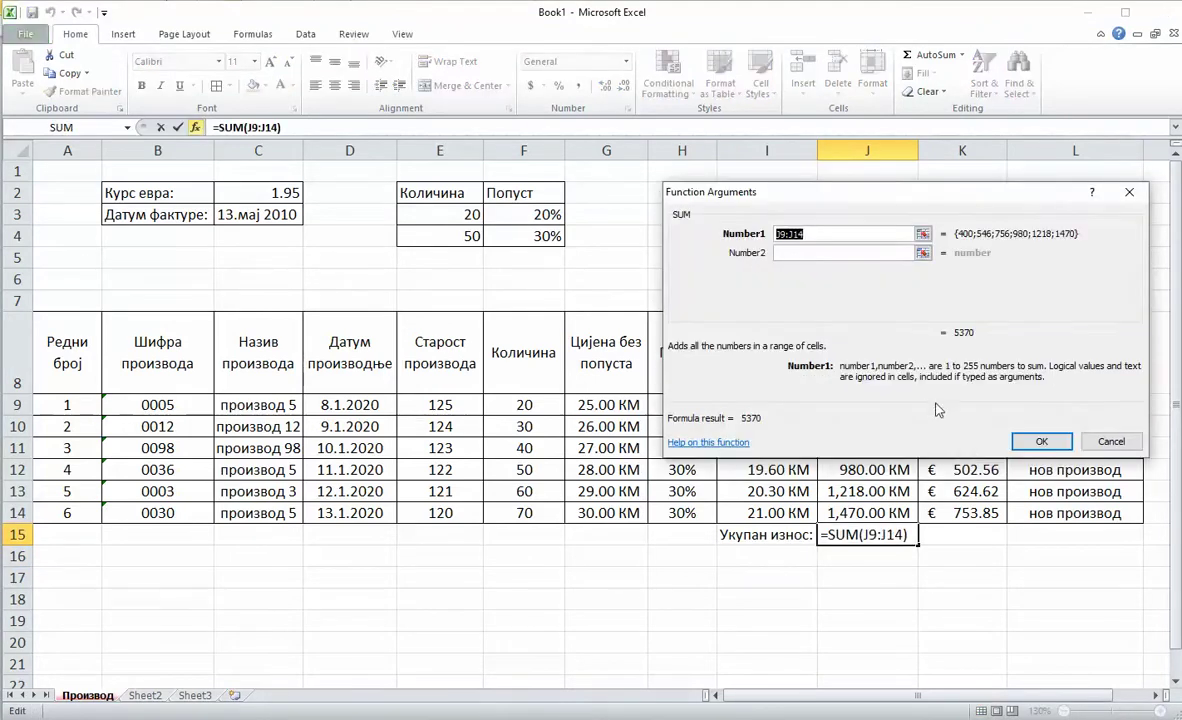
pyautogui.click(827, 236)
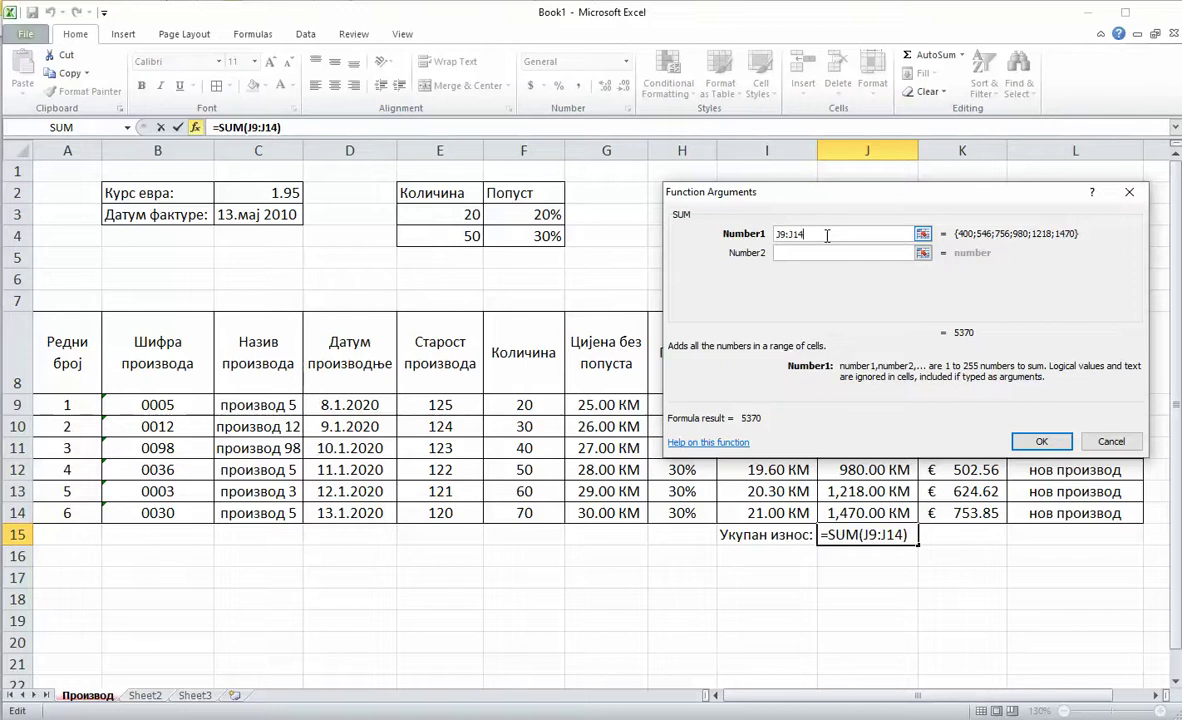
pyautogui.click(1038, 441)
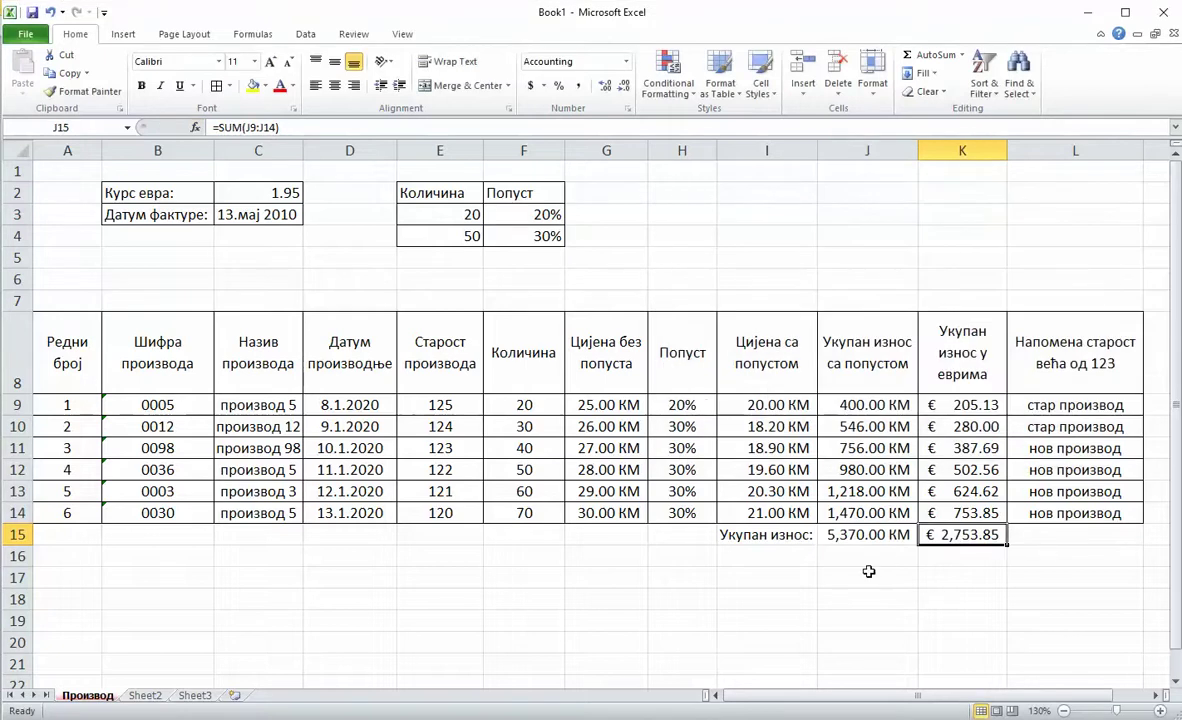
# Step: Apply cell borders to the total row I15:K15 and check the small summary table in the Word exercise document
pyautogui.moveTo(770, 538); pyautogui.dragTo(940, 535)
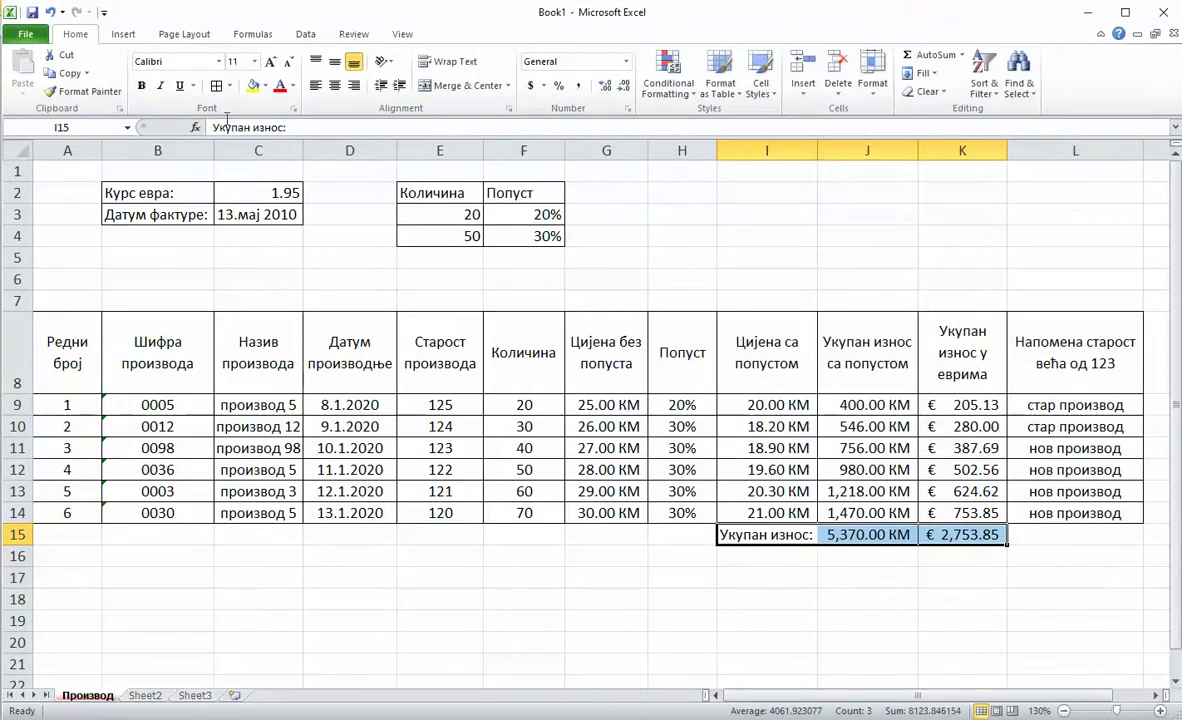
pyautogui.click(216, 86)
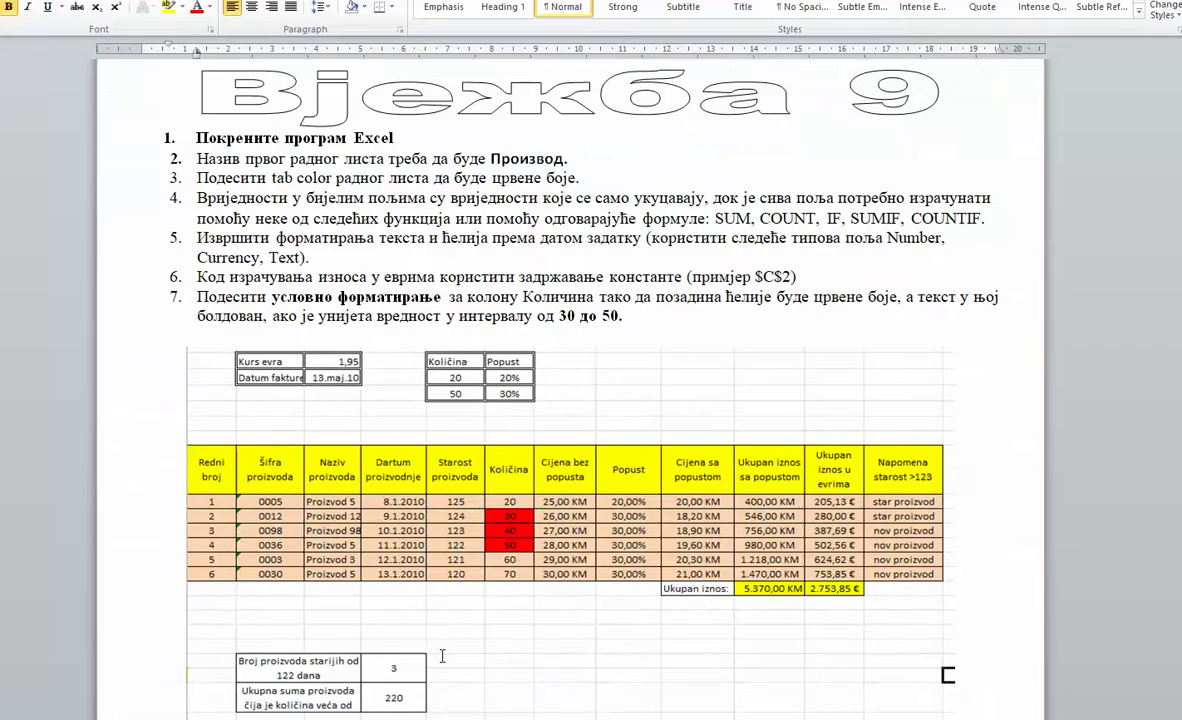
pyautogui.scroll(-1, 442, 655)
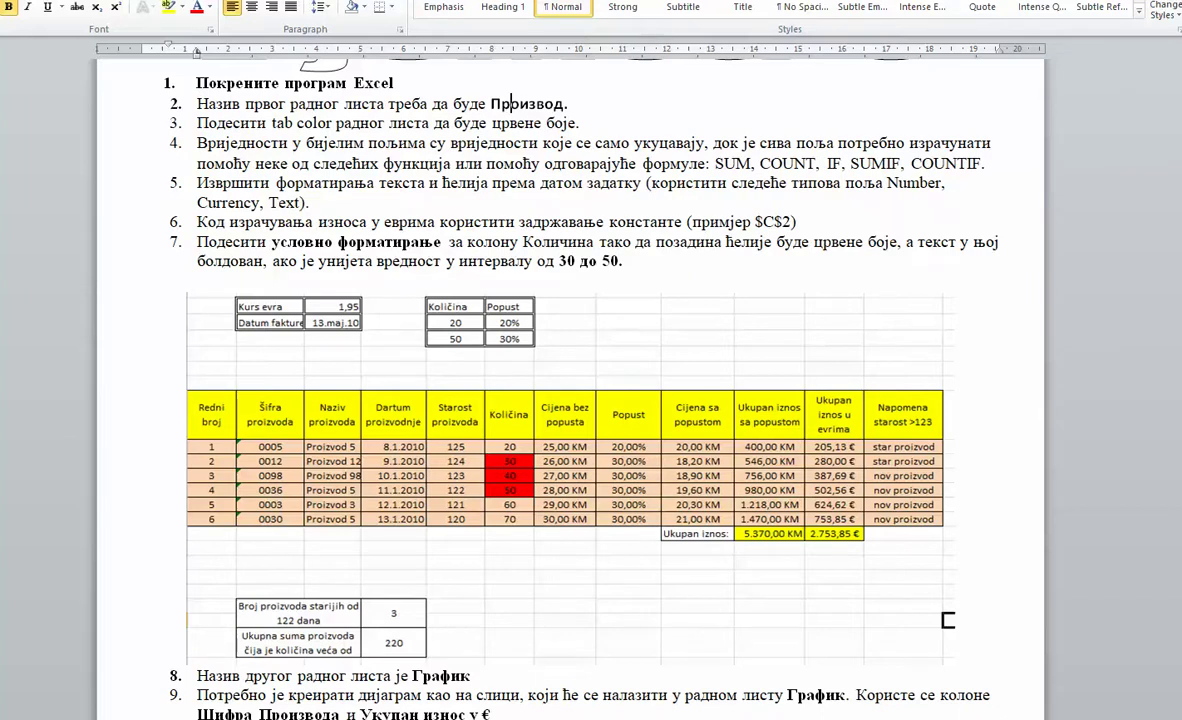
pyautogui.hotkey('alt', 'Tab')
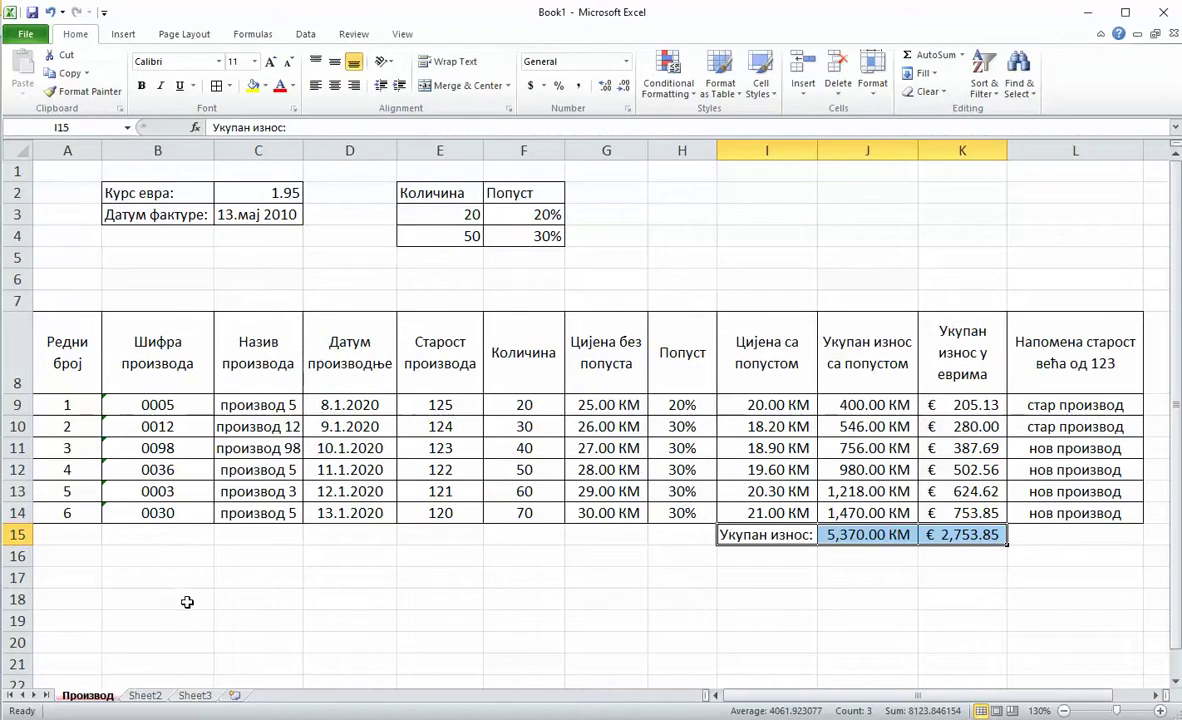
# Step: Merge and center B20:C21, enter the label "Број производа старијих од 122 дана" and wrap its text
pyautogui.moveTo(156, 635); pyautogui.dragTo(282, 659)
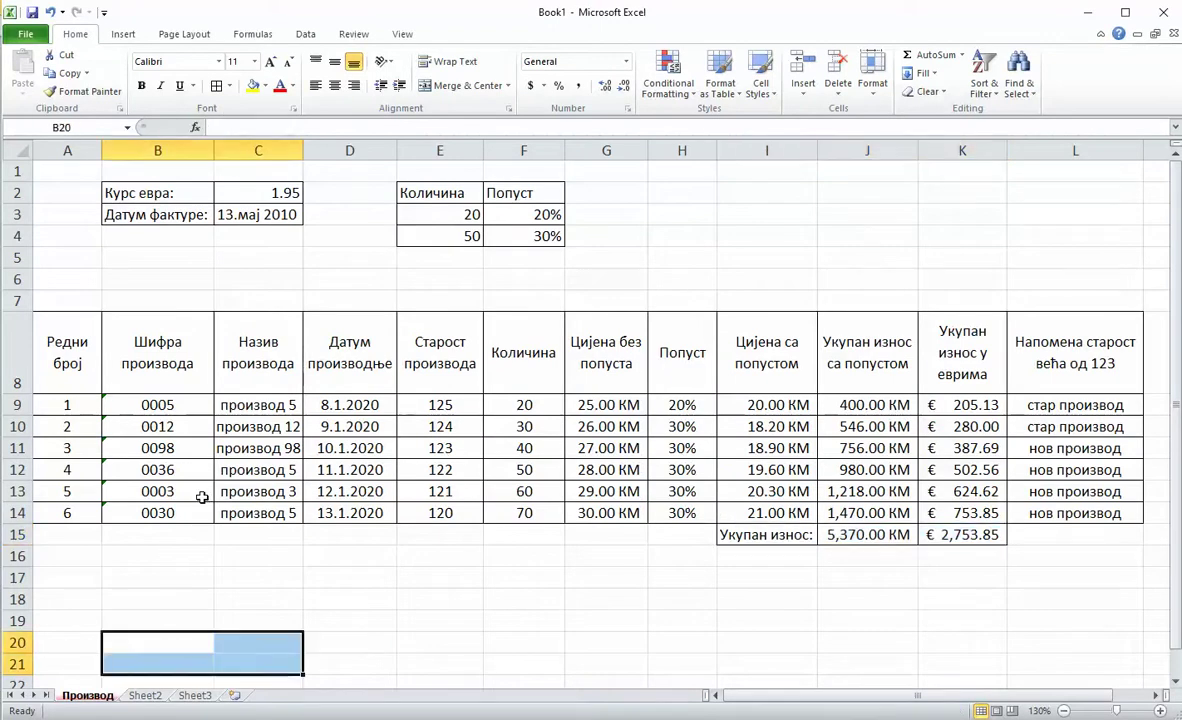
pyautogui.click(440, 86)
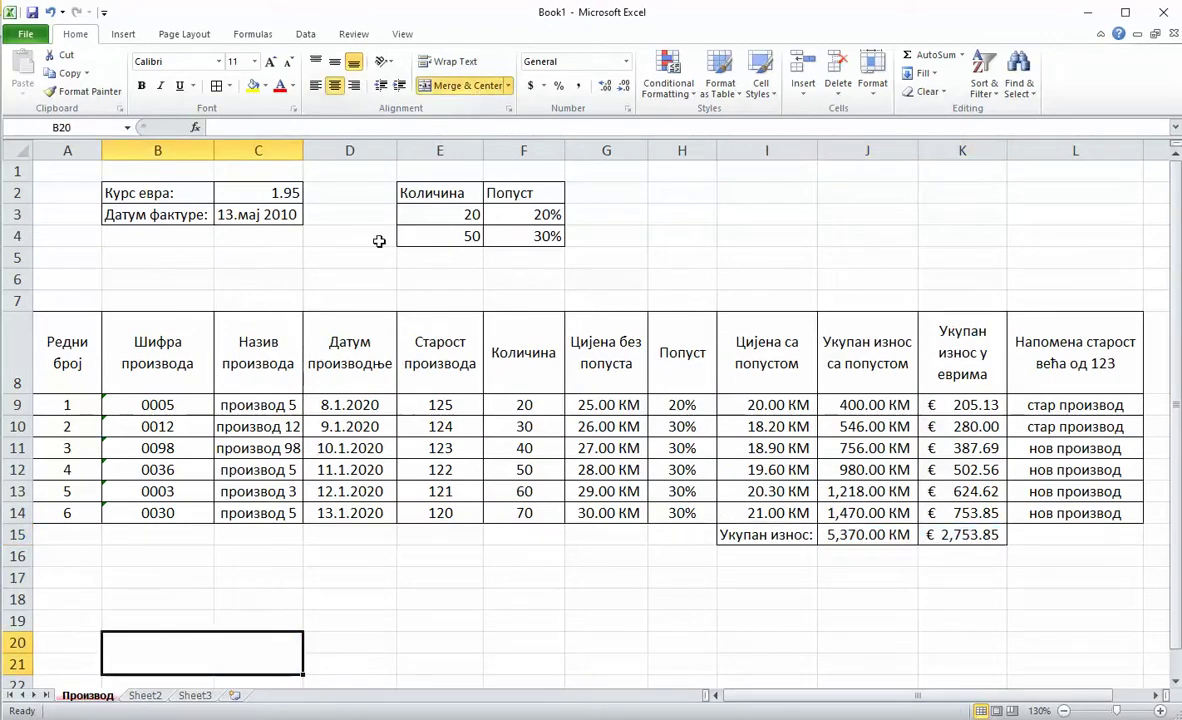
pyautogui.write('Број прои')
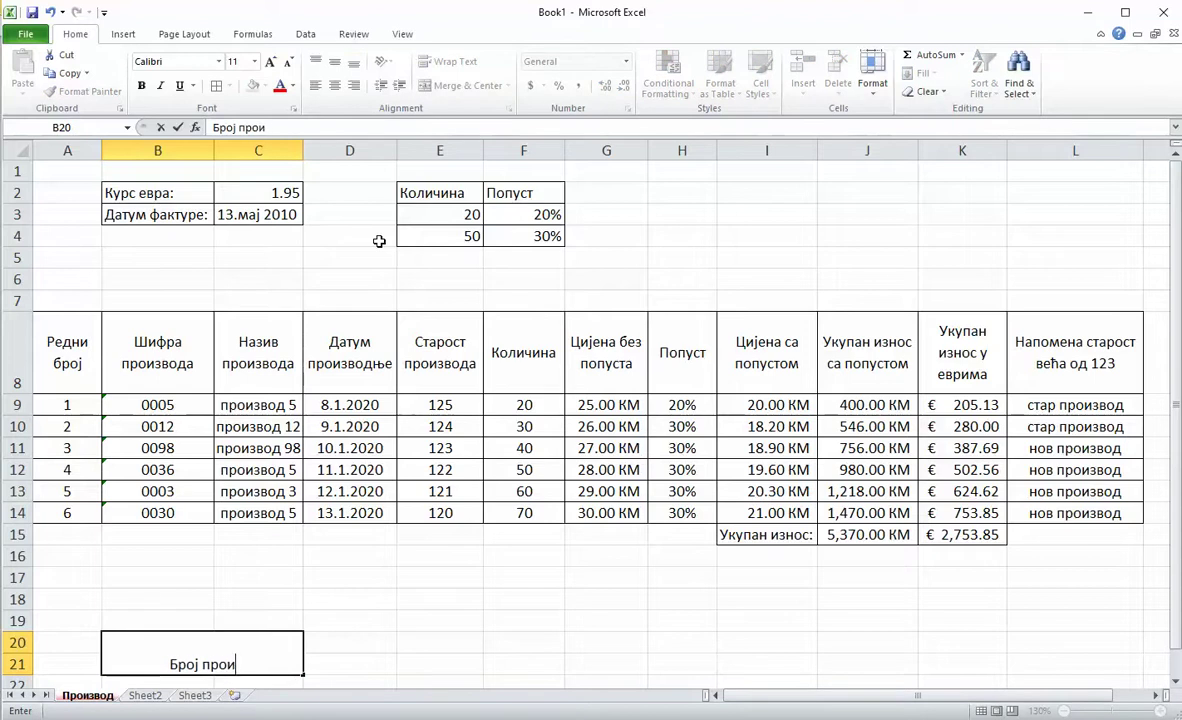
pyautogui.write('звода ста')
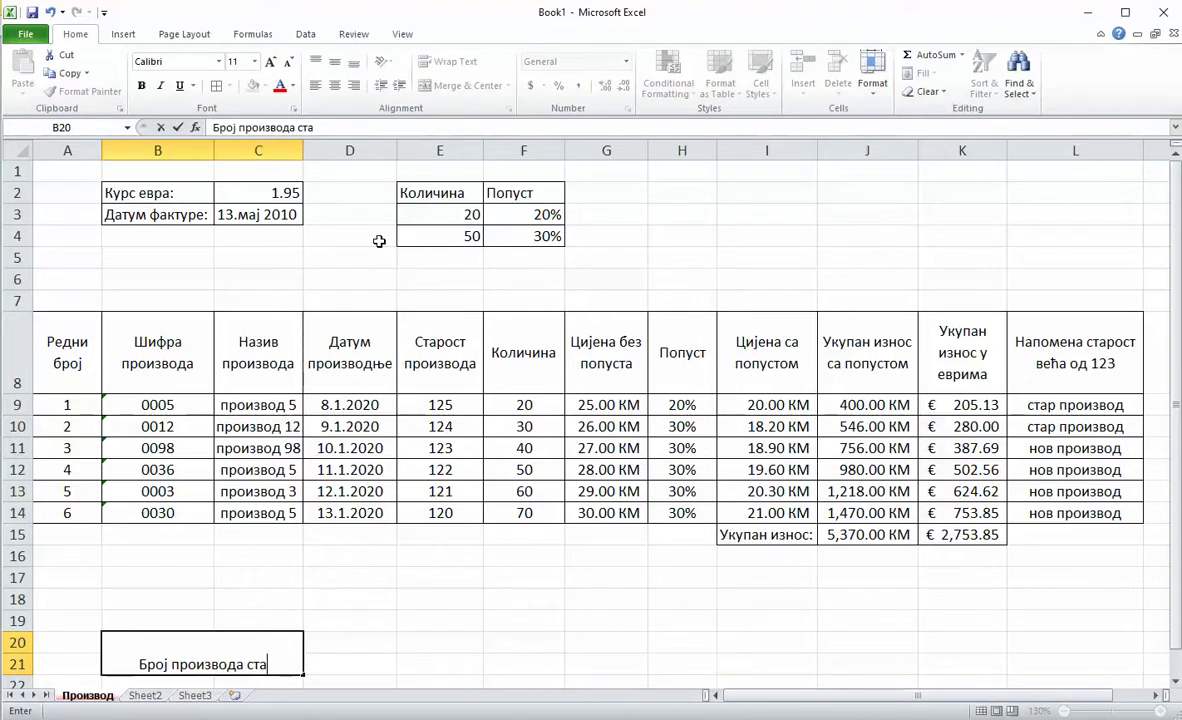
pyautogui.write('ријих од 1')
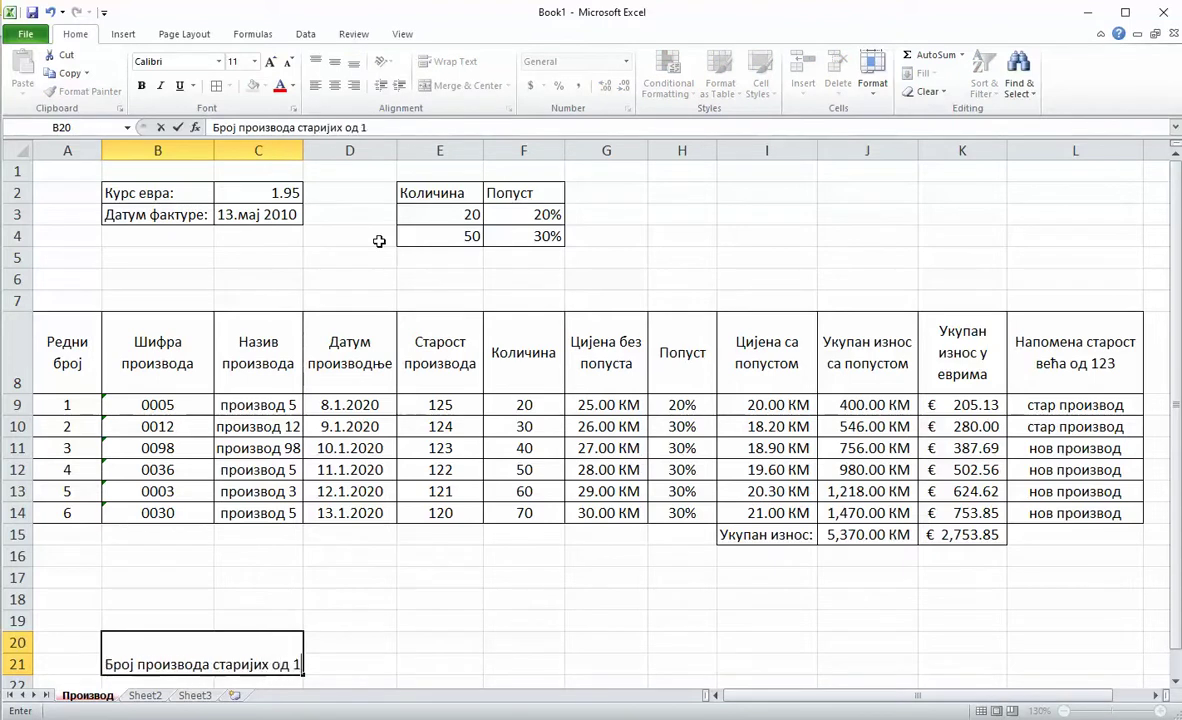
pyautogui.write('22 дан')
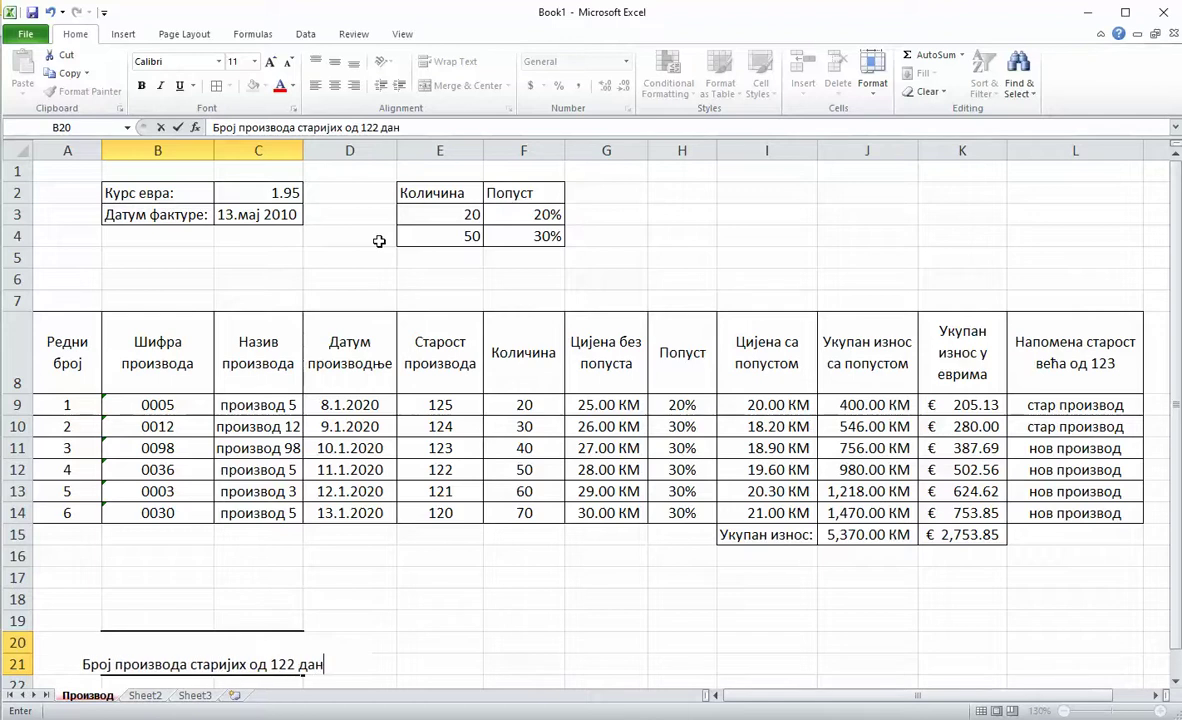
pyautogui.press('Return')
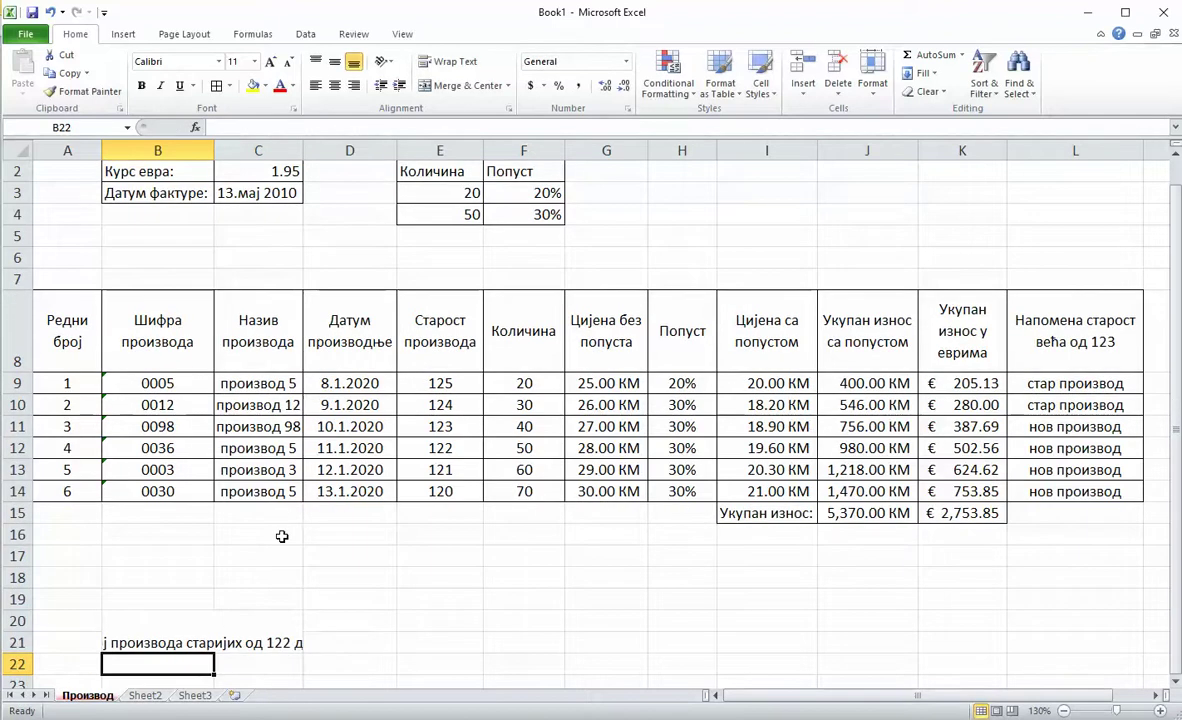
pyautogui.click(258, 619)
pyautogui.click(452, 61)
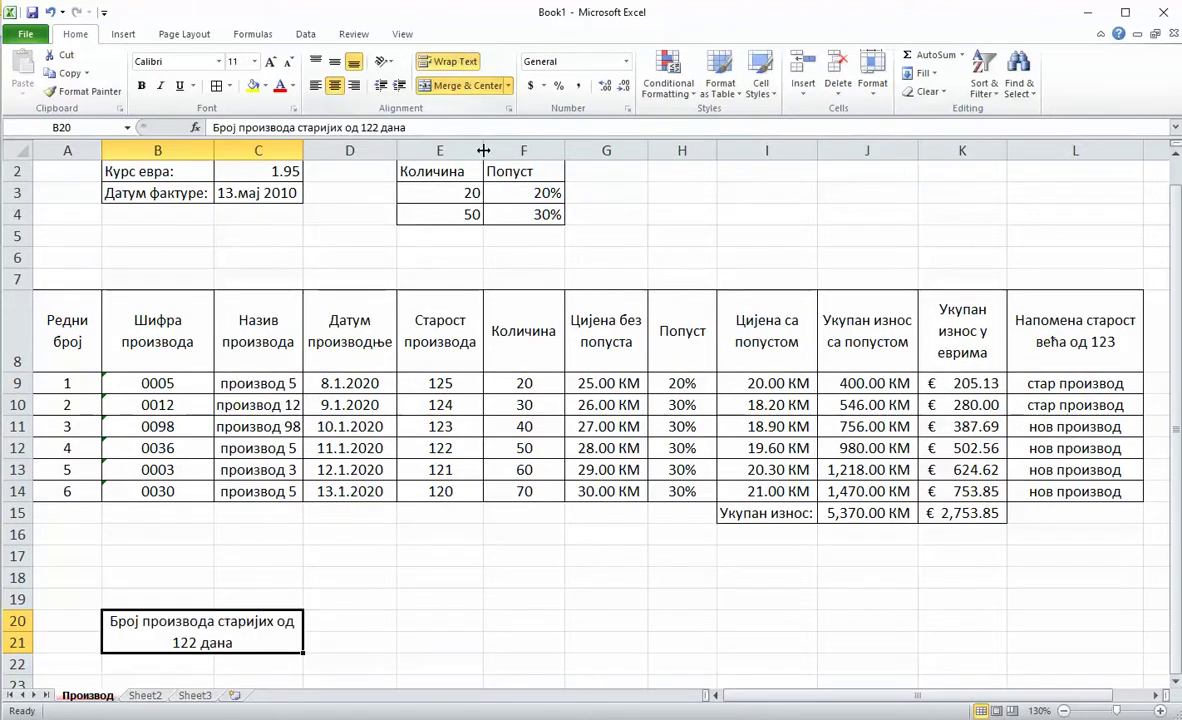
# Step: Merge and center D20:D21, increase the height of row 22 and merge and center B22:C22
pyautogui.scroll(-1, 401, 590)
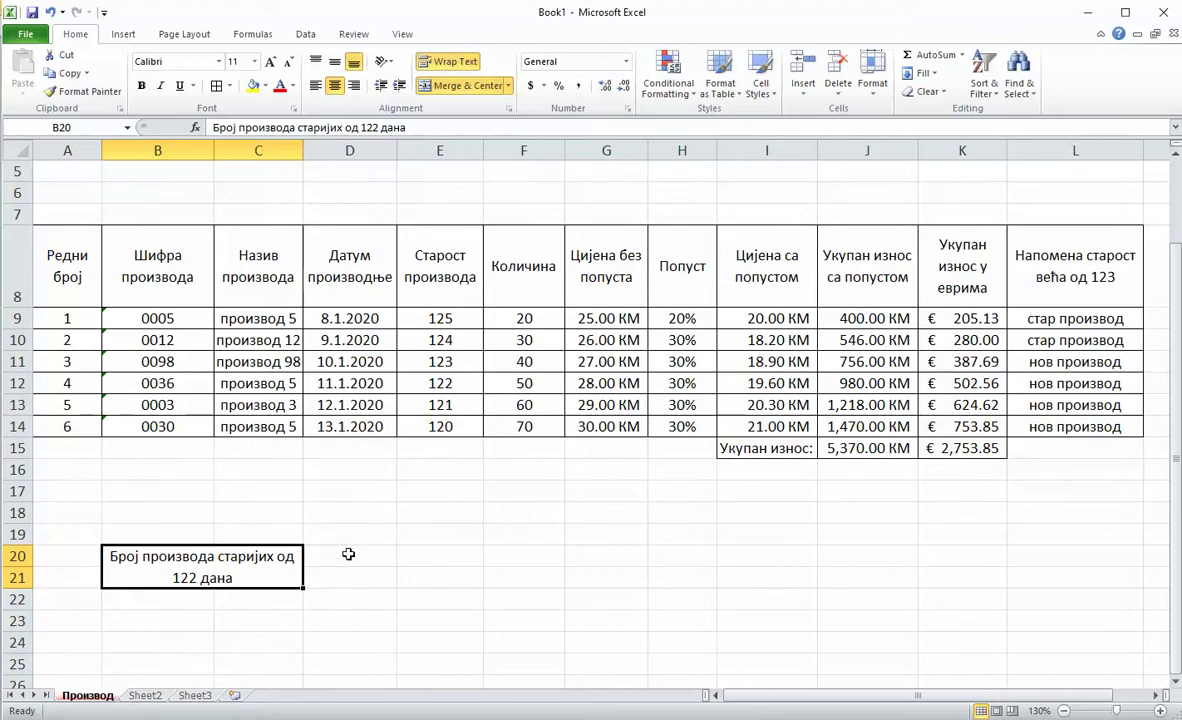
pyautogui.moveTo(348, 555); pyautogui.dragTo(352, 571)
pyautogui.click(440, 85)
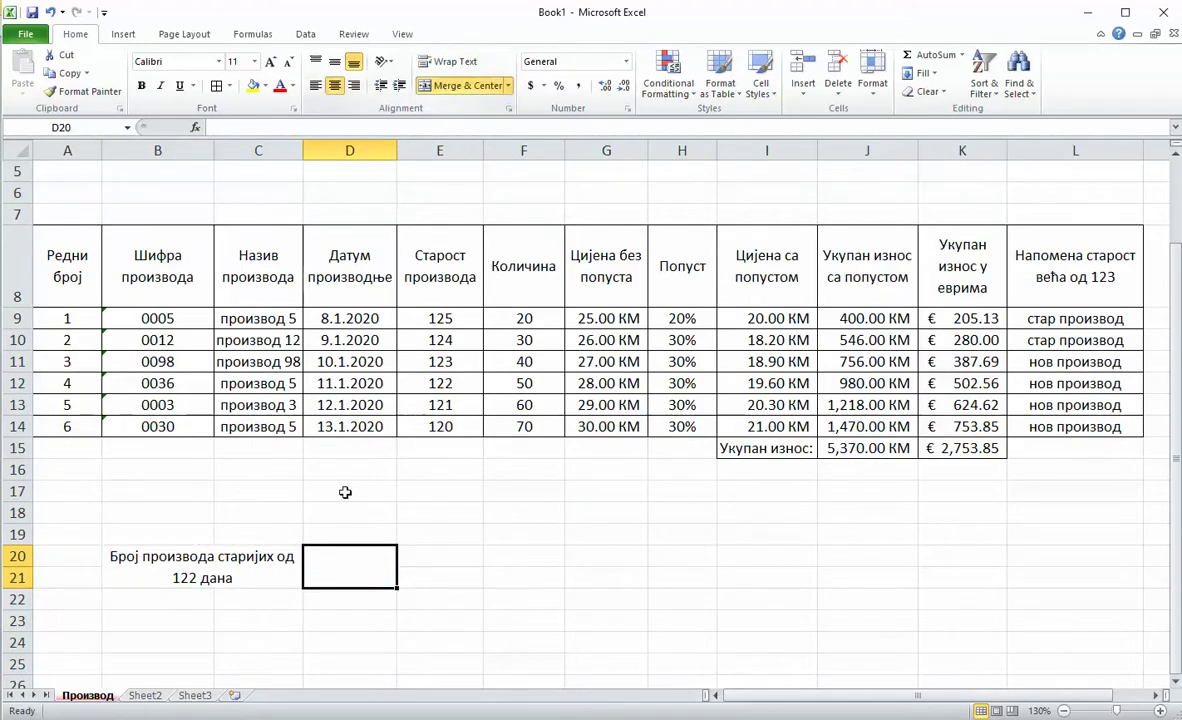
pyautogui.moveTo(10, 606); pyautogui.dragTo(12, 637)
pyautogui.click(184, 620)
pyautogui.moveTo(184, 620); pyautogui.dragTo(245, 614)
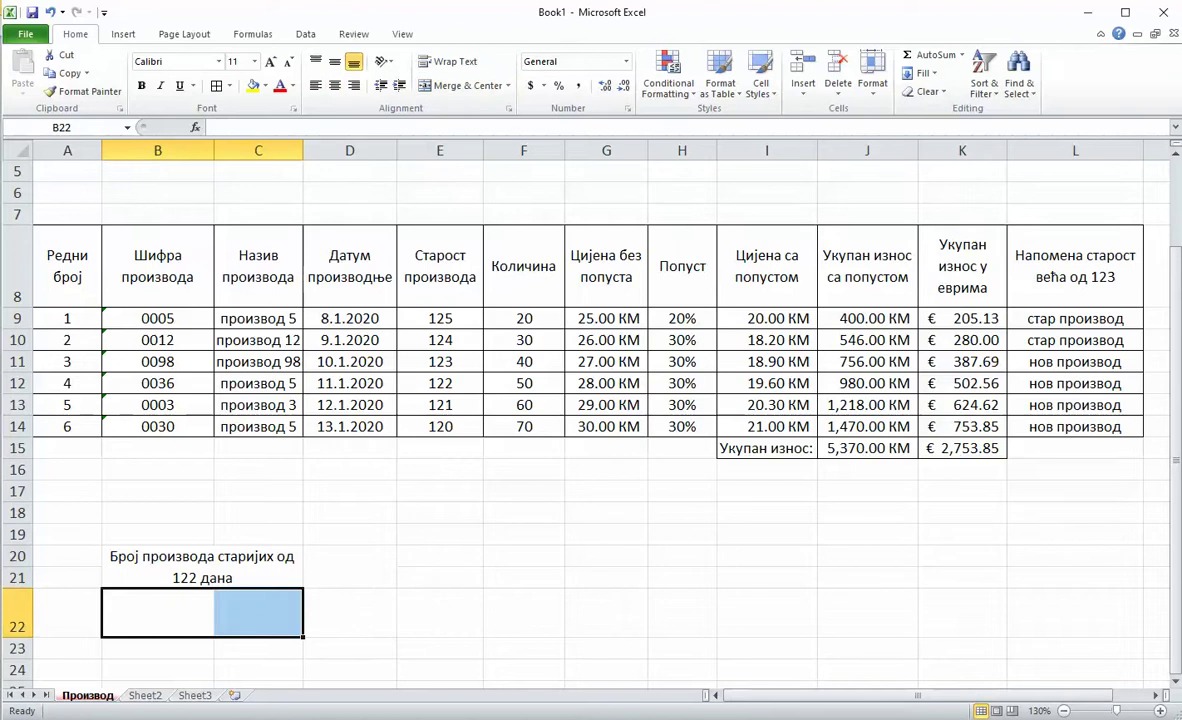
pyautogui.click(445, 85)
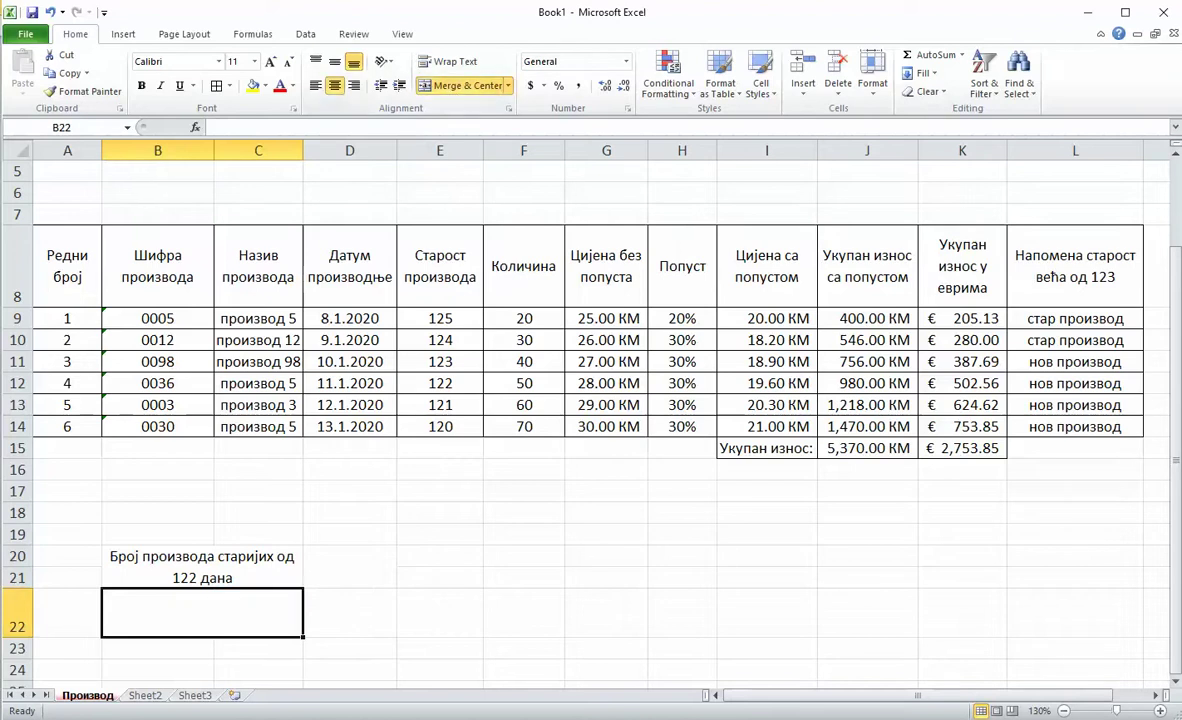
# Step: Following the Word exercise, enter the wrapped label "Укупна сума производа чија је количина већа од 30" in B22 and apply all borders to B20:D22
pyautogui.hotkey('alt', 'Tab')
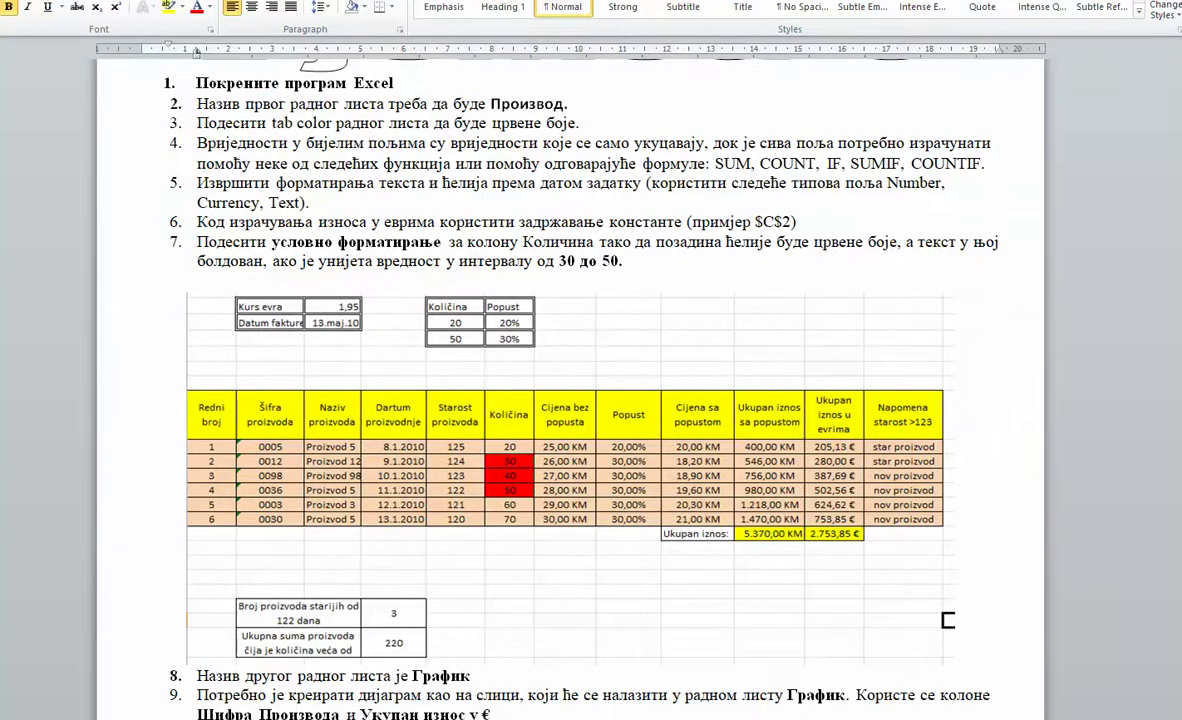
pyautogui.hotkey('alt', 'Tab')
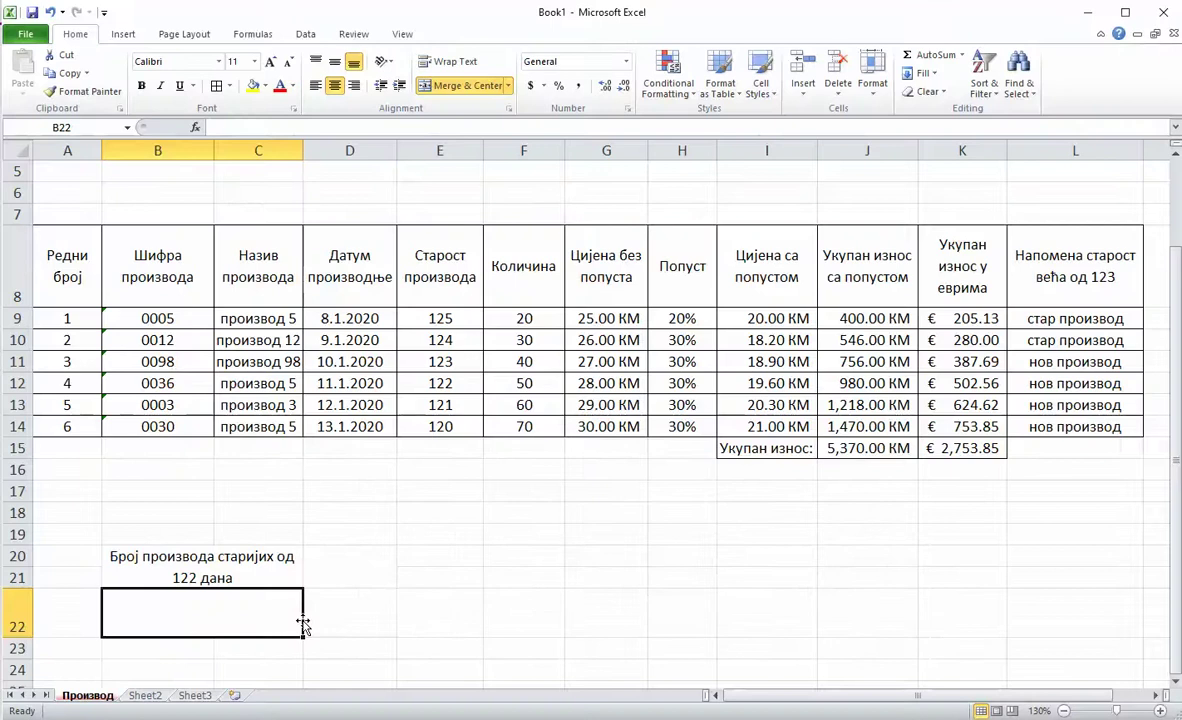
pyautogui.write('Укупна сума')
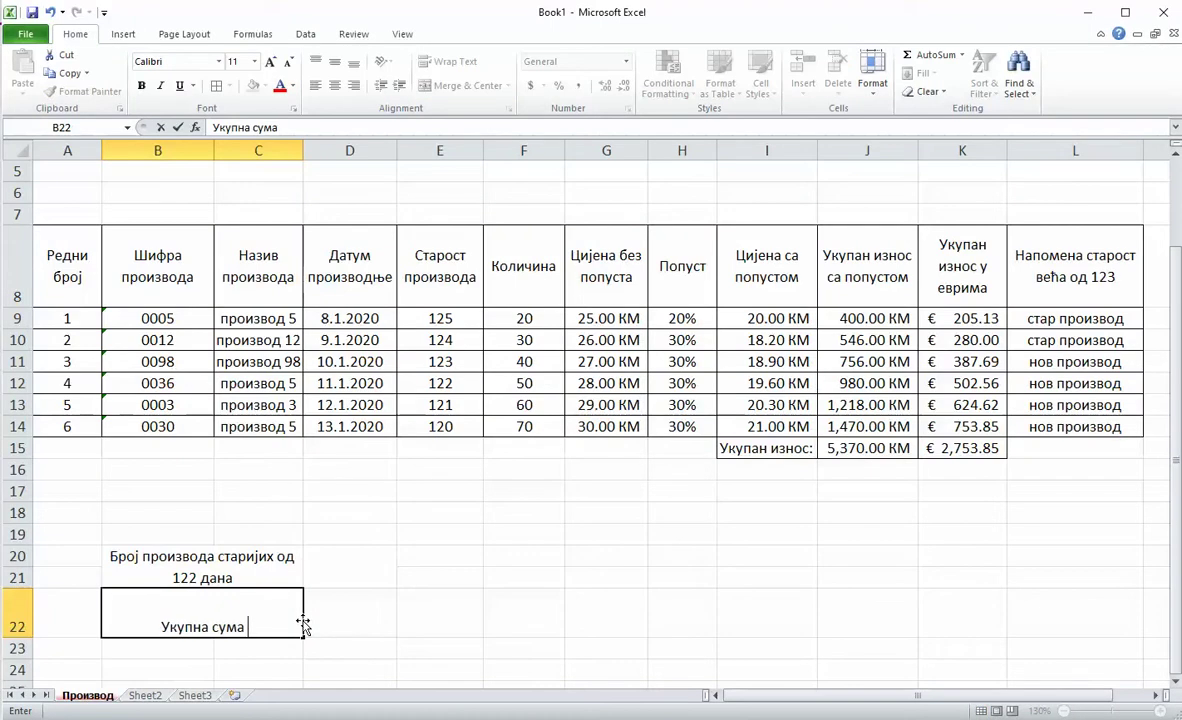
pyautogui.write(' произ')
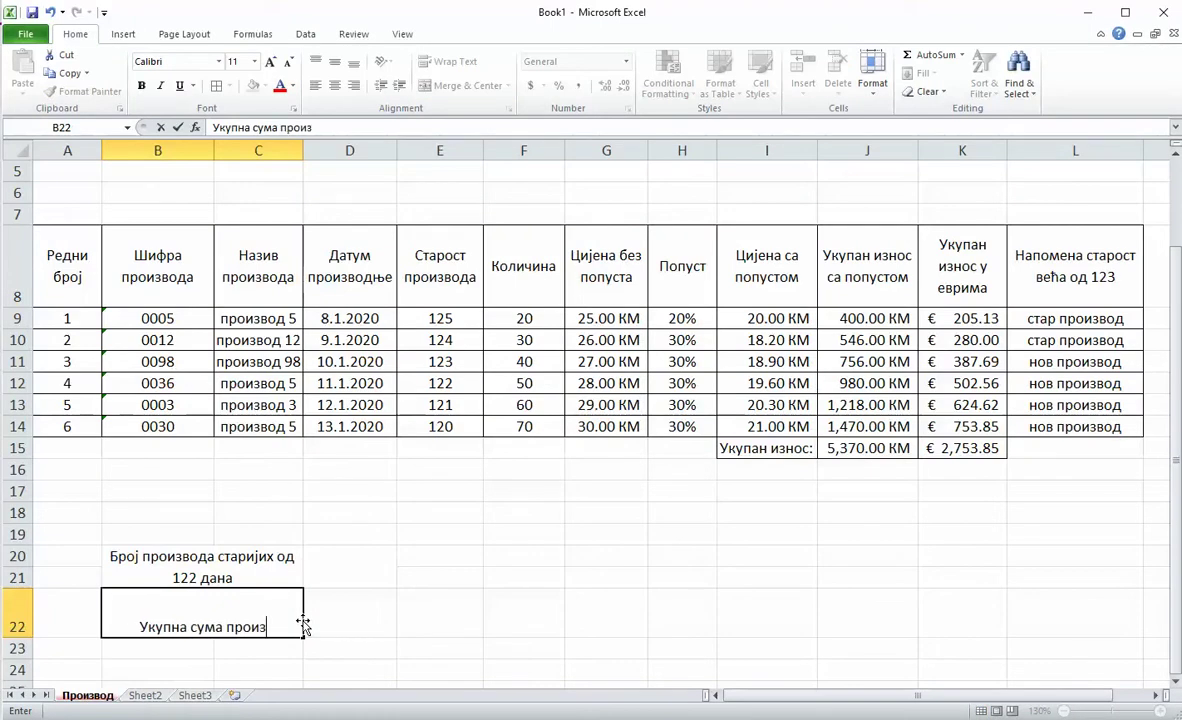
pyautogui.write('вода чија је')
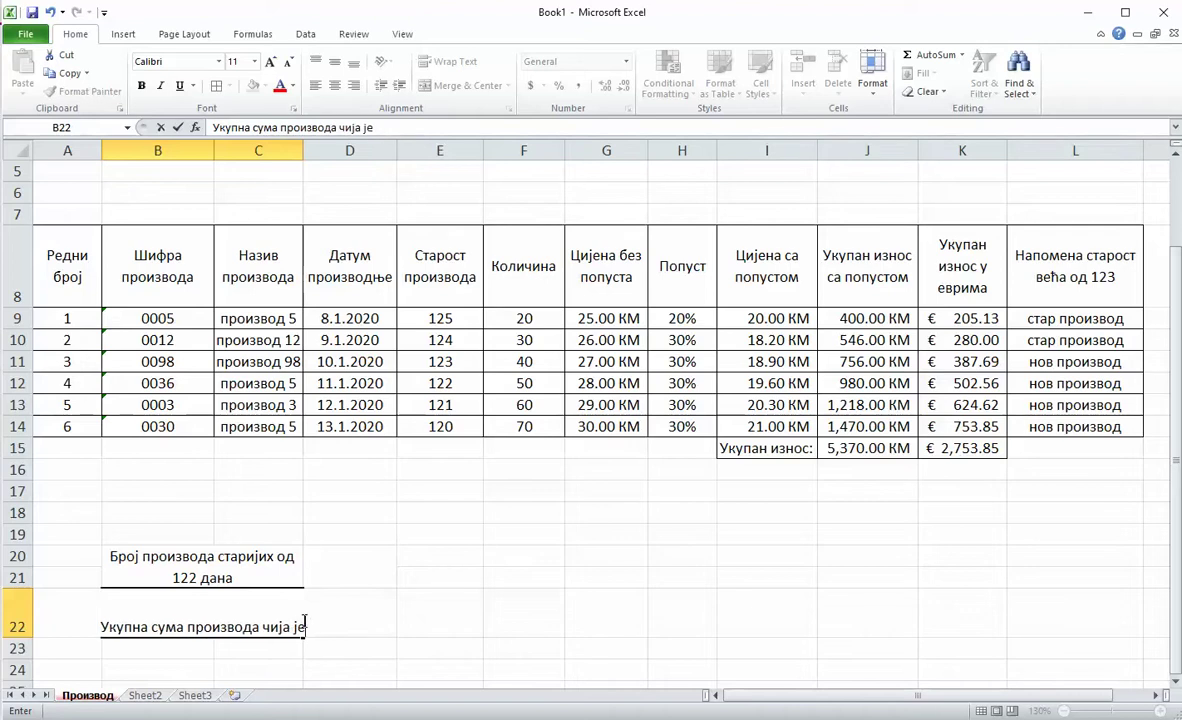
pyautogui.write(' количина већа од')
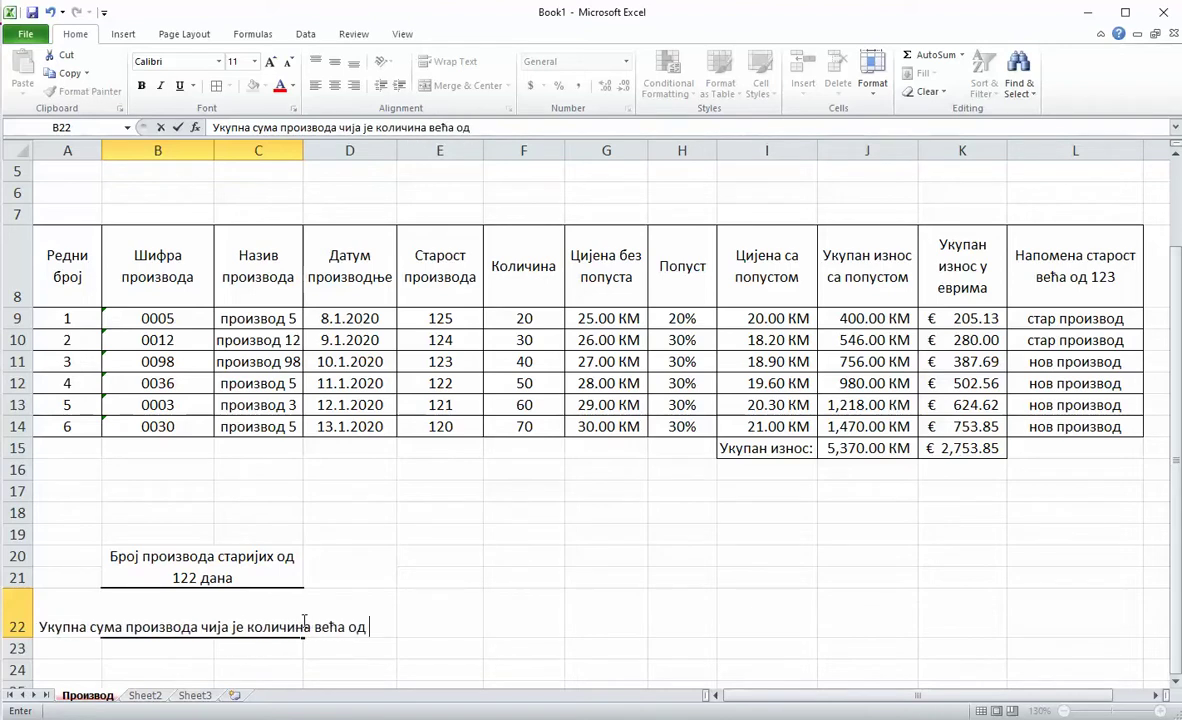
pyautogui.press('Return')
pyautogui.click(289, 627)
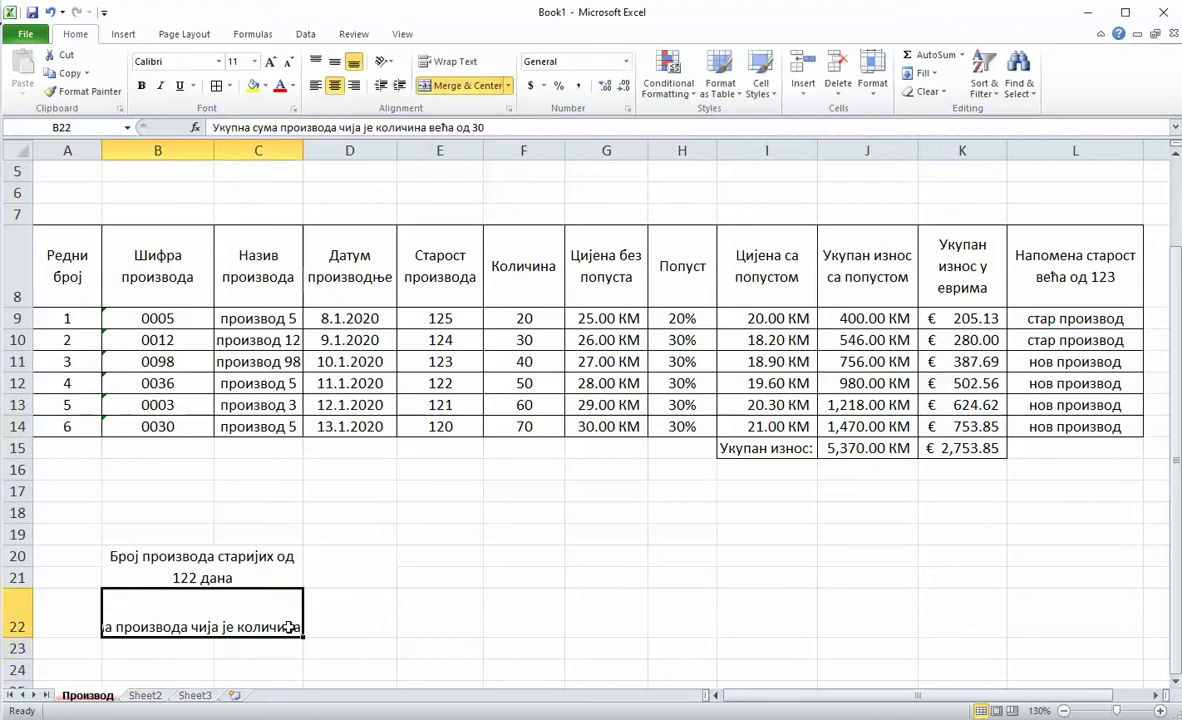
pyautogui.click(446, 62)
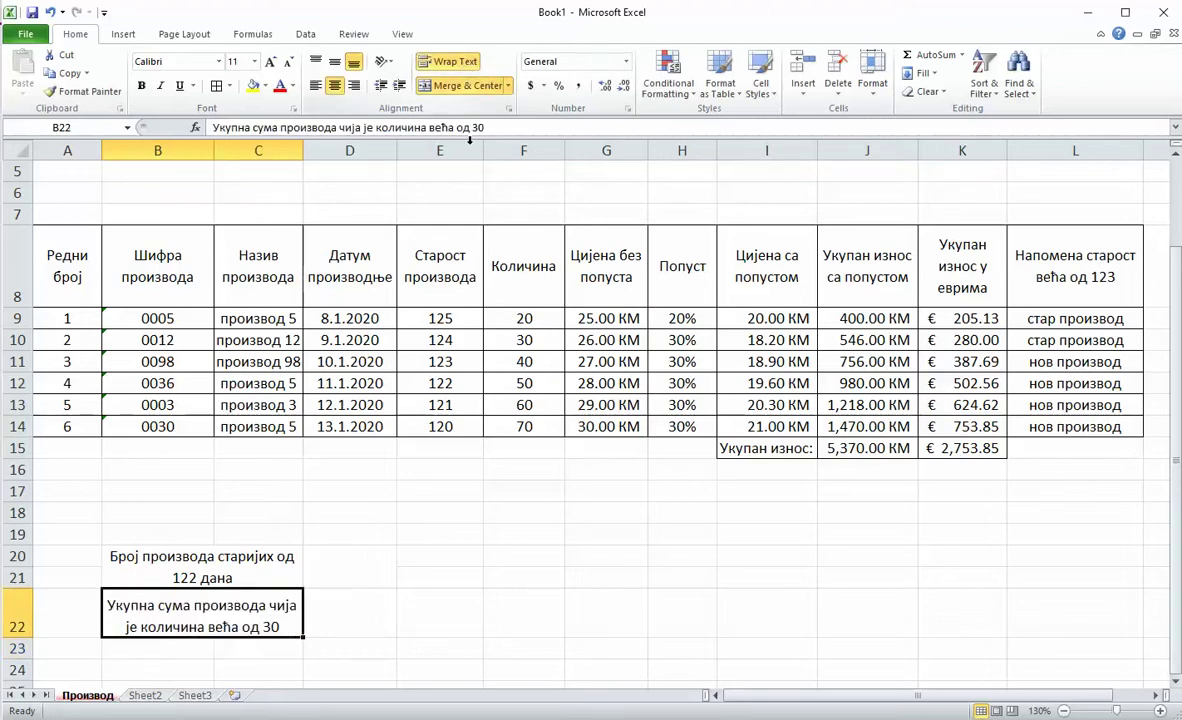
pyautogui.moveTo(259, 557); pyautogui.dragTo(322, 612)
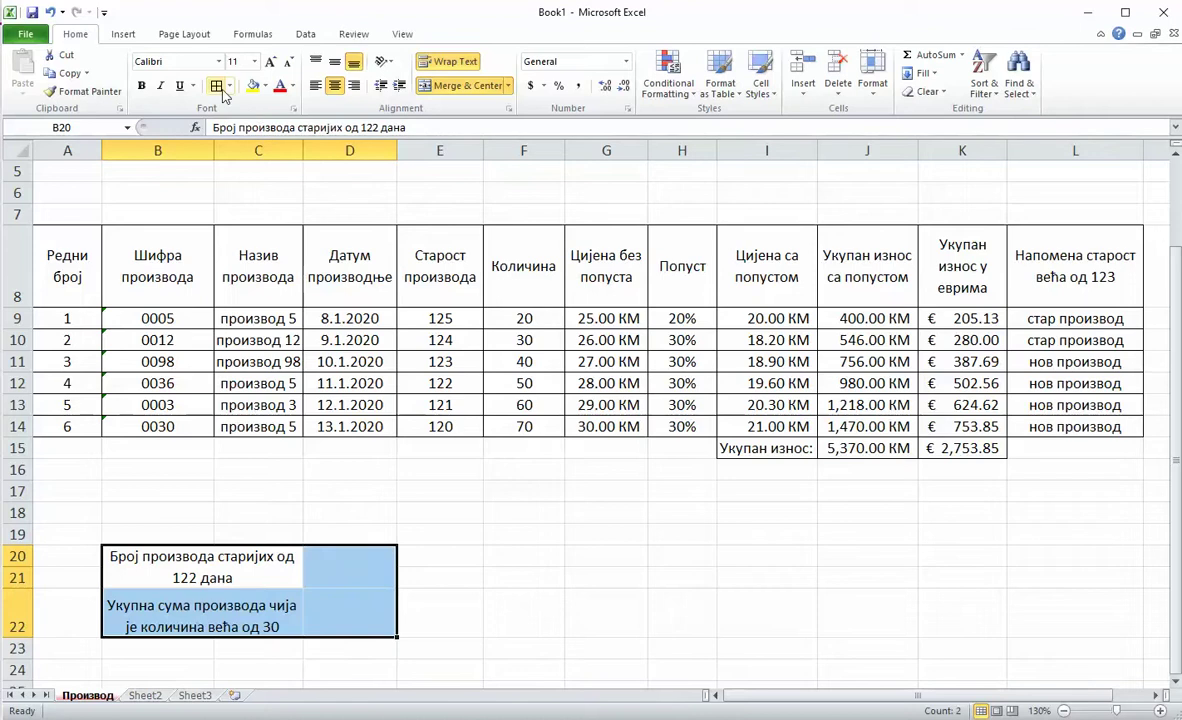
pyautogui.click(494, 557)
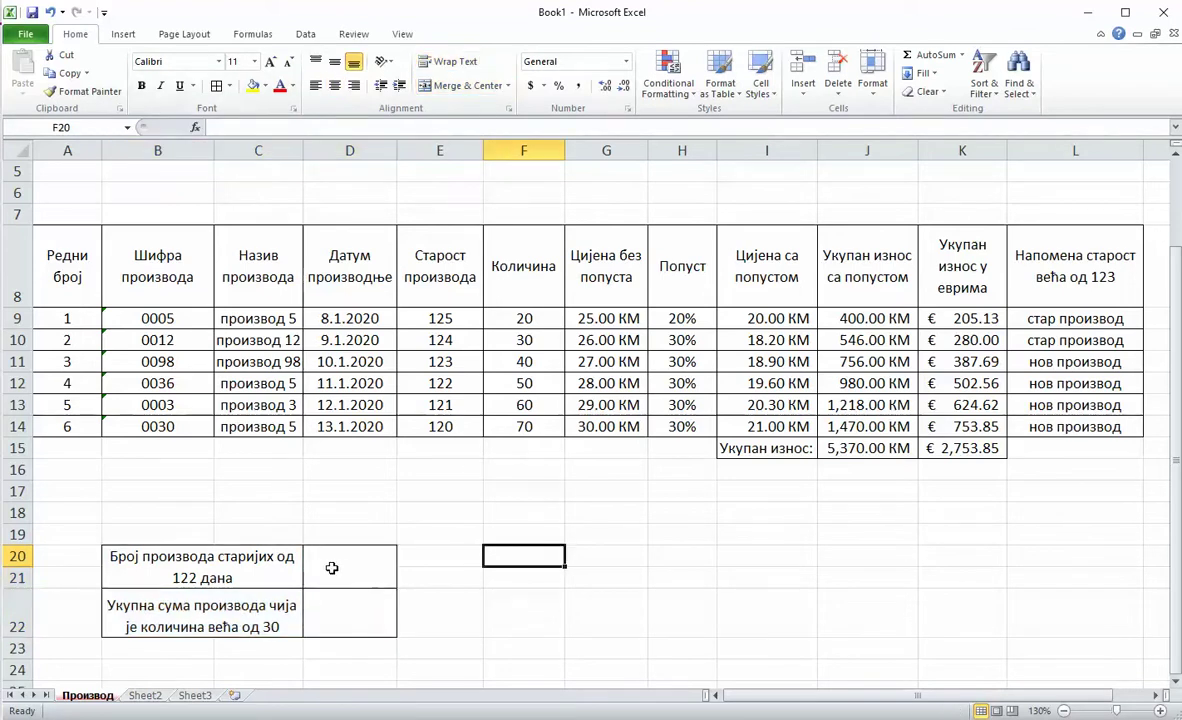
# Step: Search for the COUNTIF function and insert it in the merged result cell D20
pyautogui.click(339, 568)
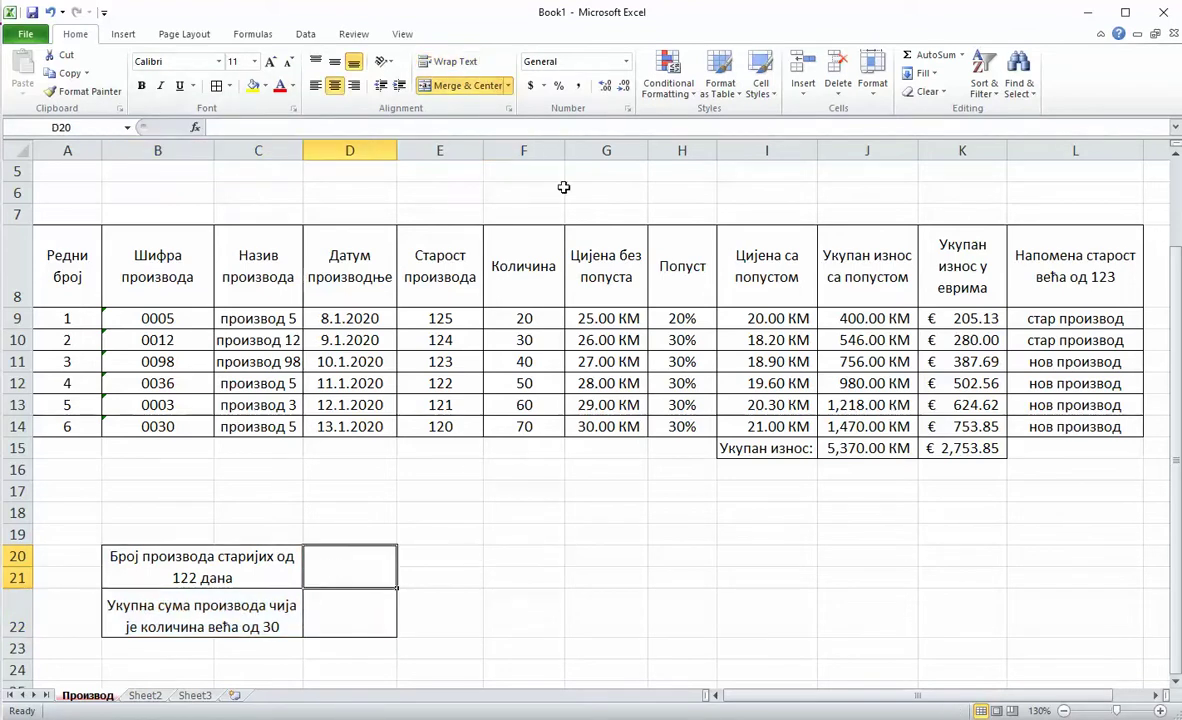
pyautogui.click(195, 128)
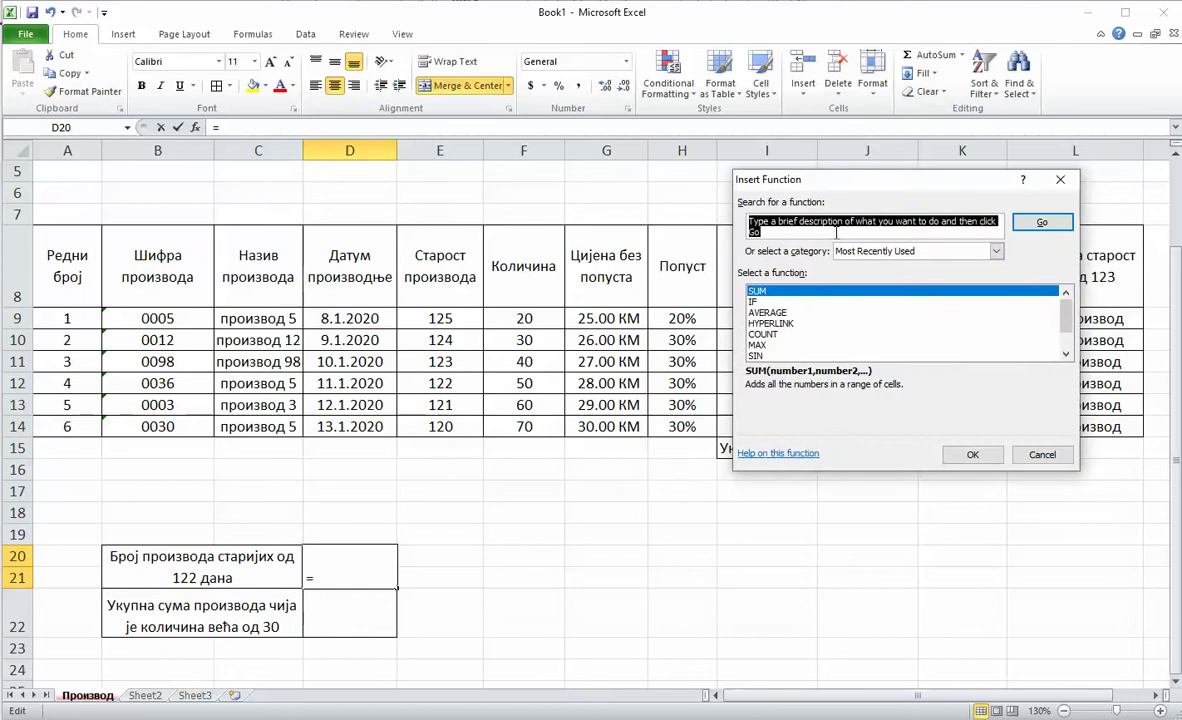
pyautogui.press('BackSpace')
pyautogui.write('цоунтиф')
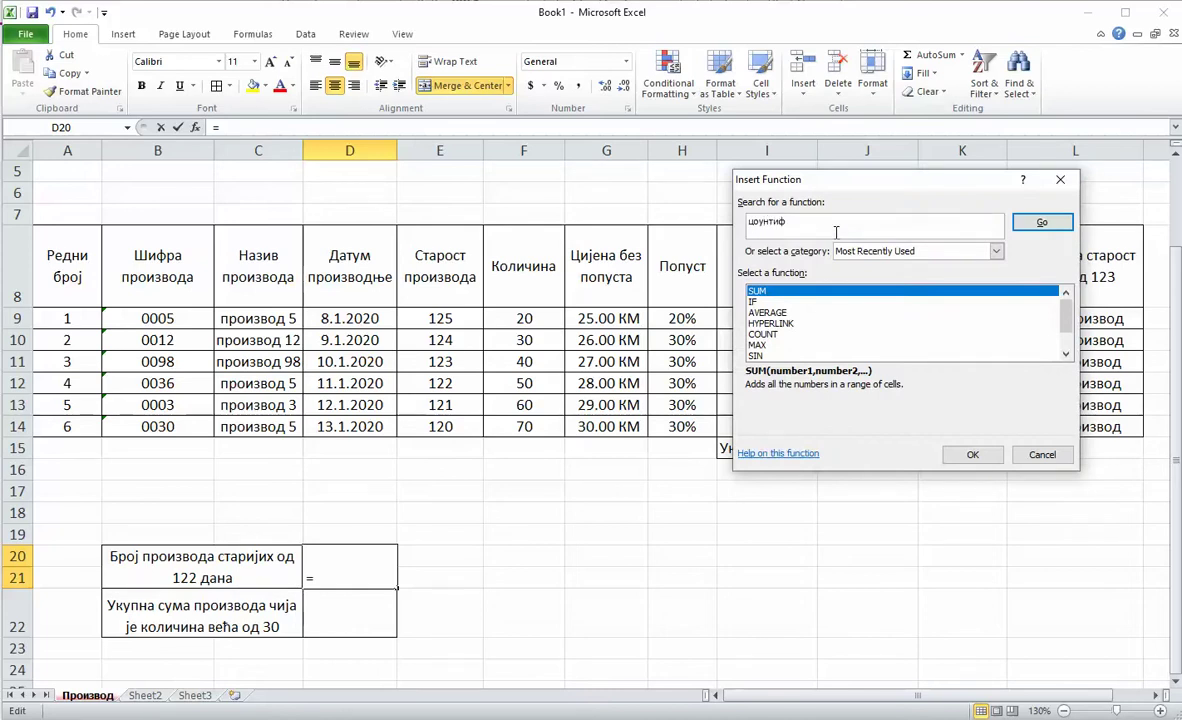
pyautogui.moveTo(815, 215); pyautogui.dragTo(643, 210)
pyautogui.press('BackSpace')
pyautogui.write('countif')
pyautogui.click(1042, 222)
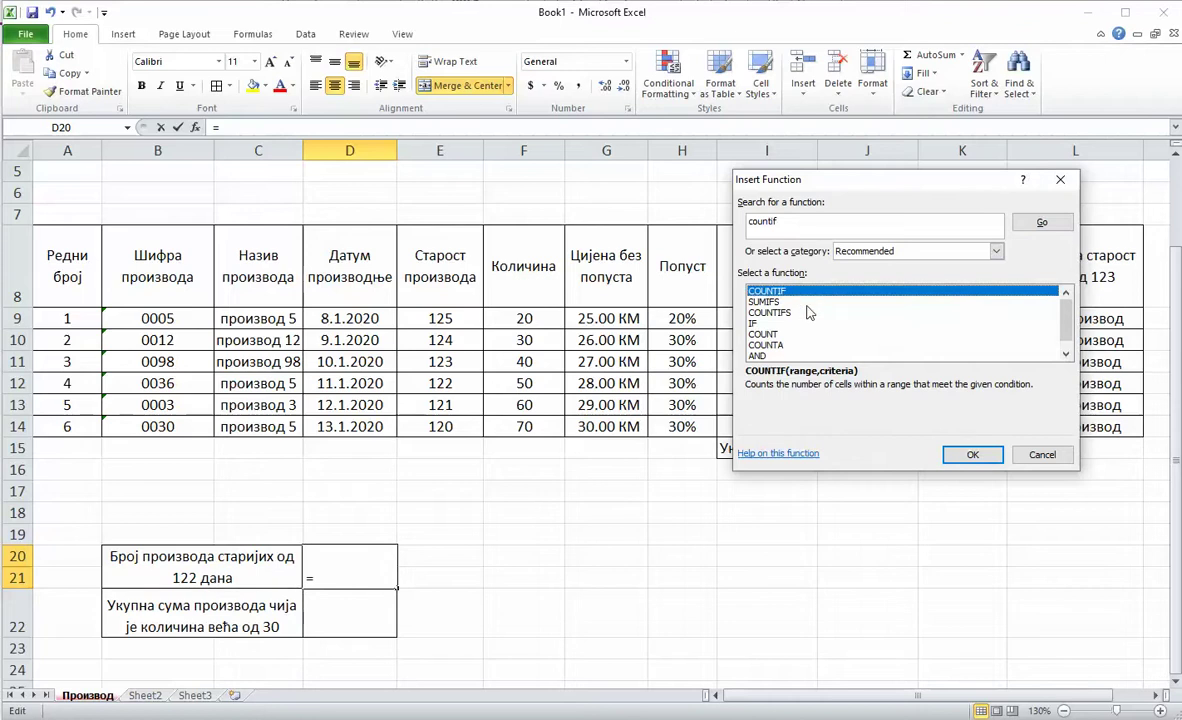
pyautogui.click(968, 454)
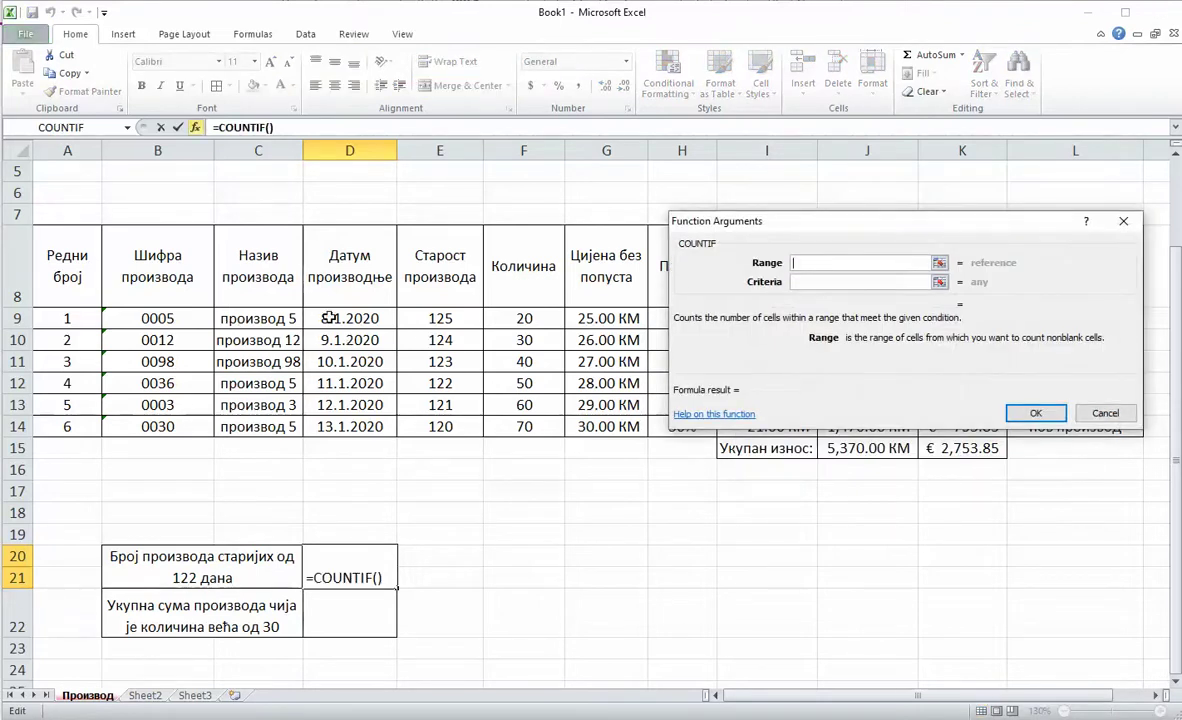
# Step: Set the COUNTIF range to E9:E14 with criteria >122, and middle-align the result vertically in D20
pyautogui.moveTo(783, 224); pyautogui.dragTo(763, 256)
pyautogui.moveTo(469, 321); pyautogui.dragTo(460, 420)
pyautogui.click(789, 314)
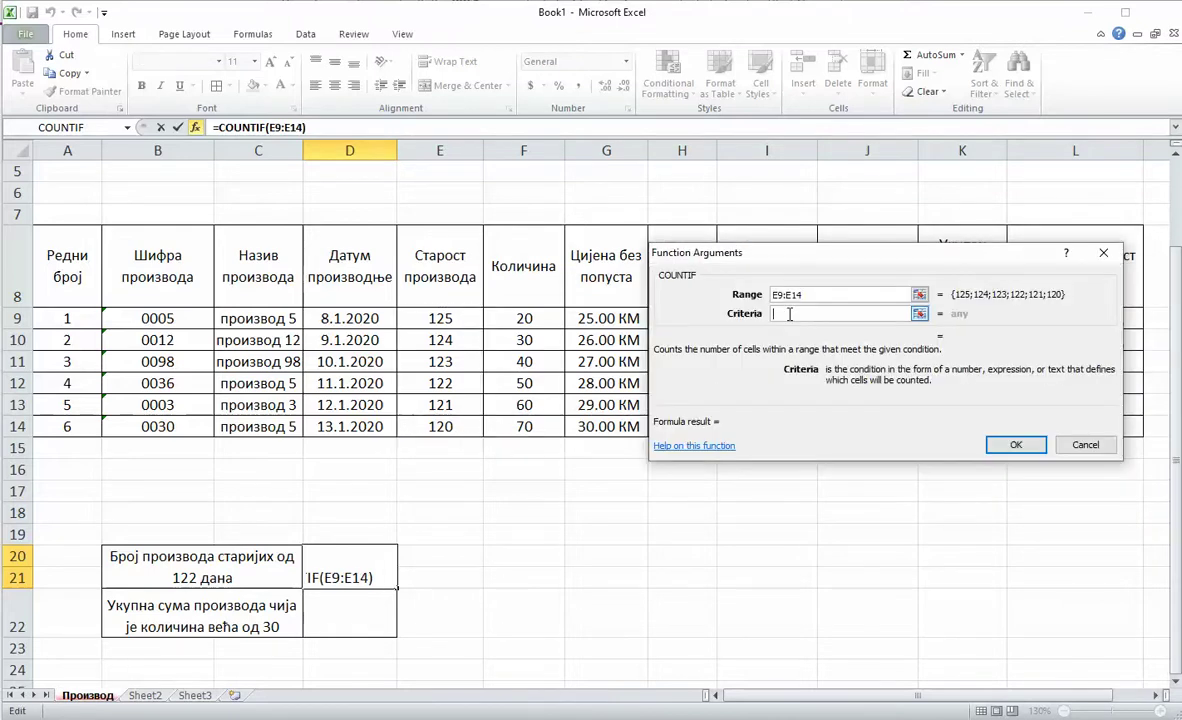
pyautogui.write('>122')
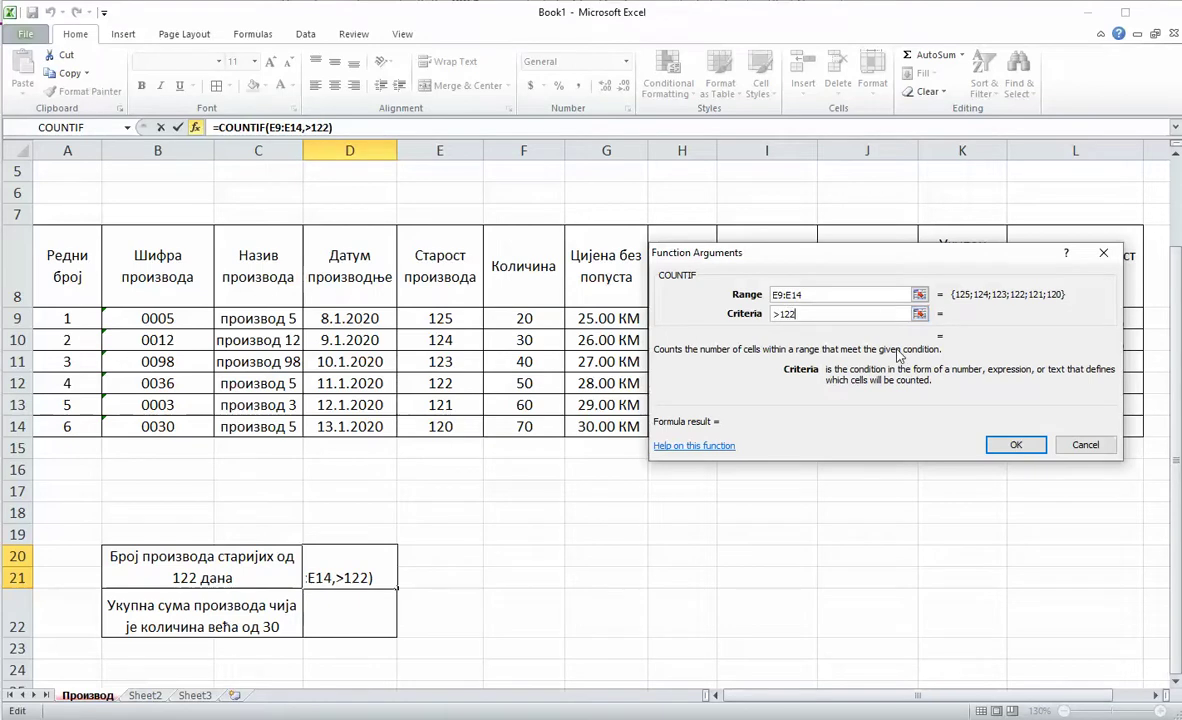
pyautogui.press('Return')
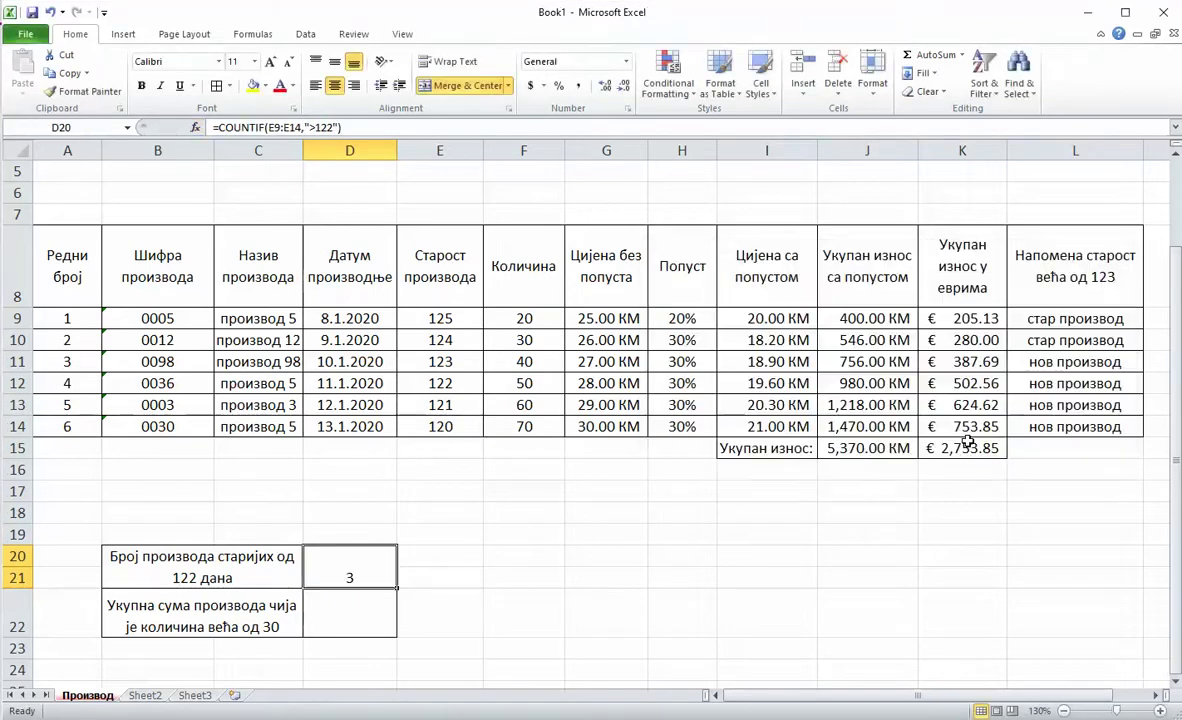
pyautogui.click(335, 62)
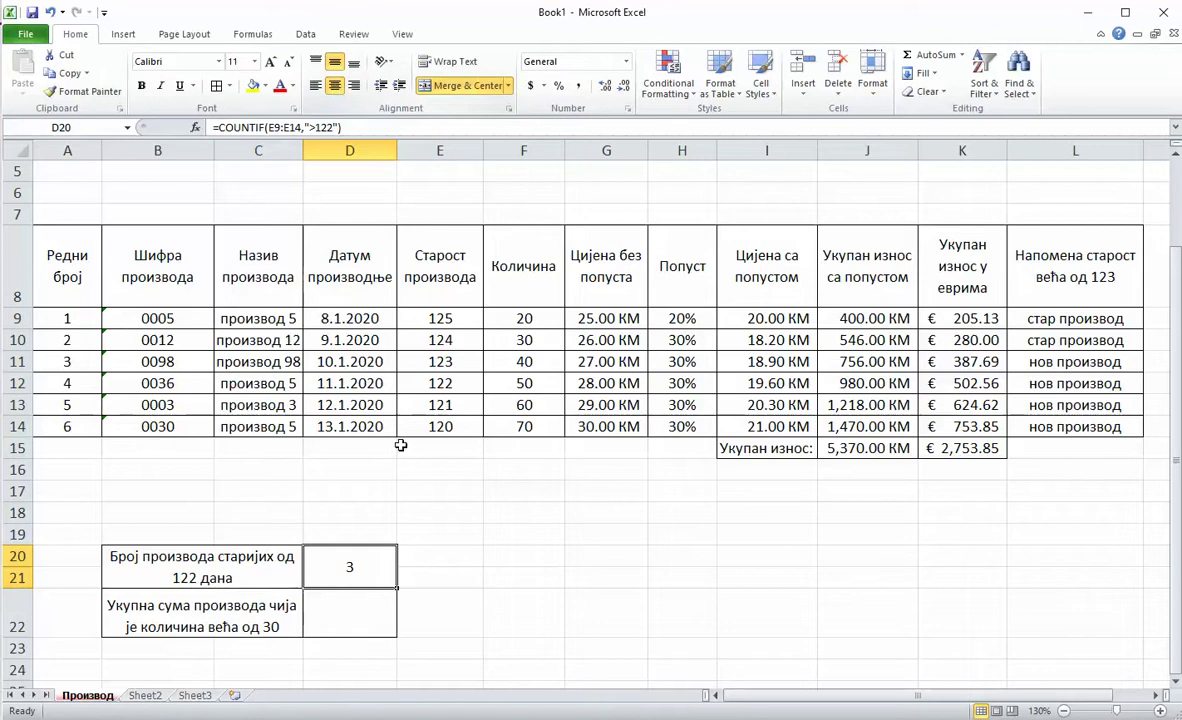
# Step: Search for the SUMIF function and insert it in D22, opening its arguments
pyautogui.click(371, 608)
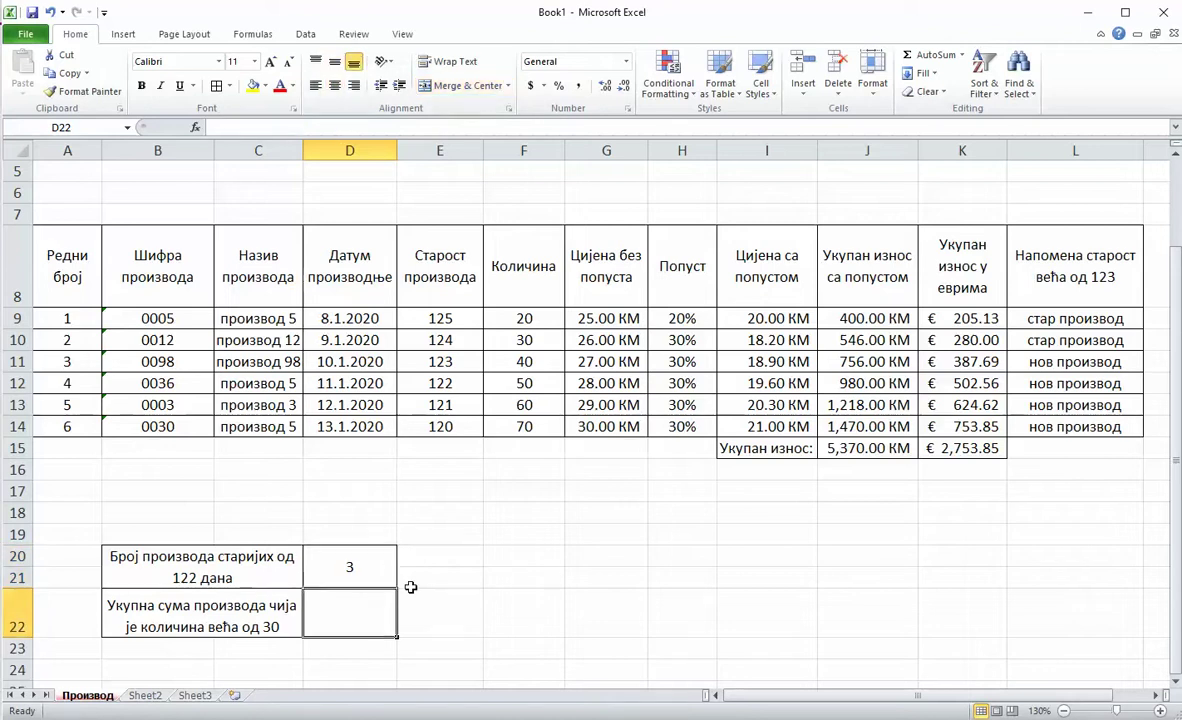
pyautogui.click(194, 127)
pyautogui.press('BackSpace')
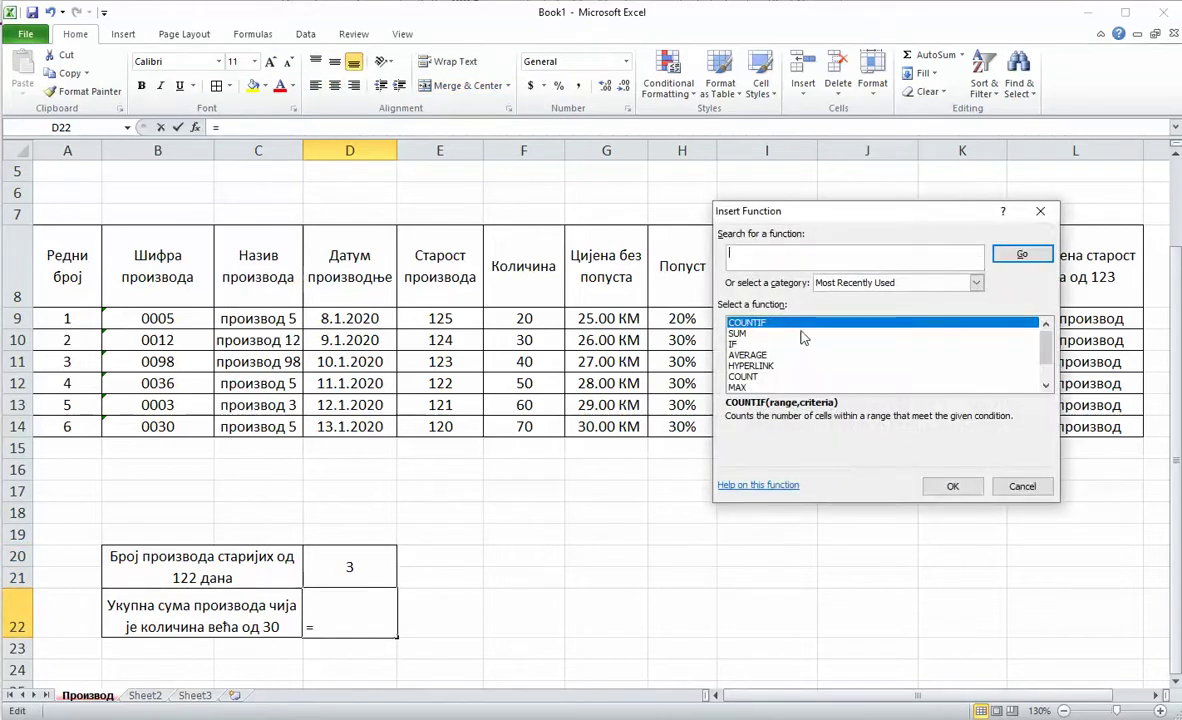
pyautogui.write('sumif')
pyautogui.click(1020, 254)
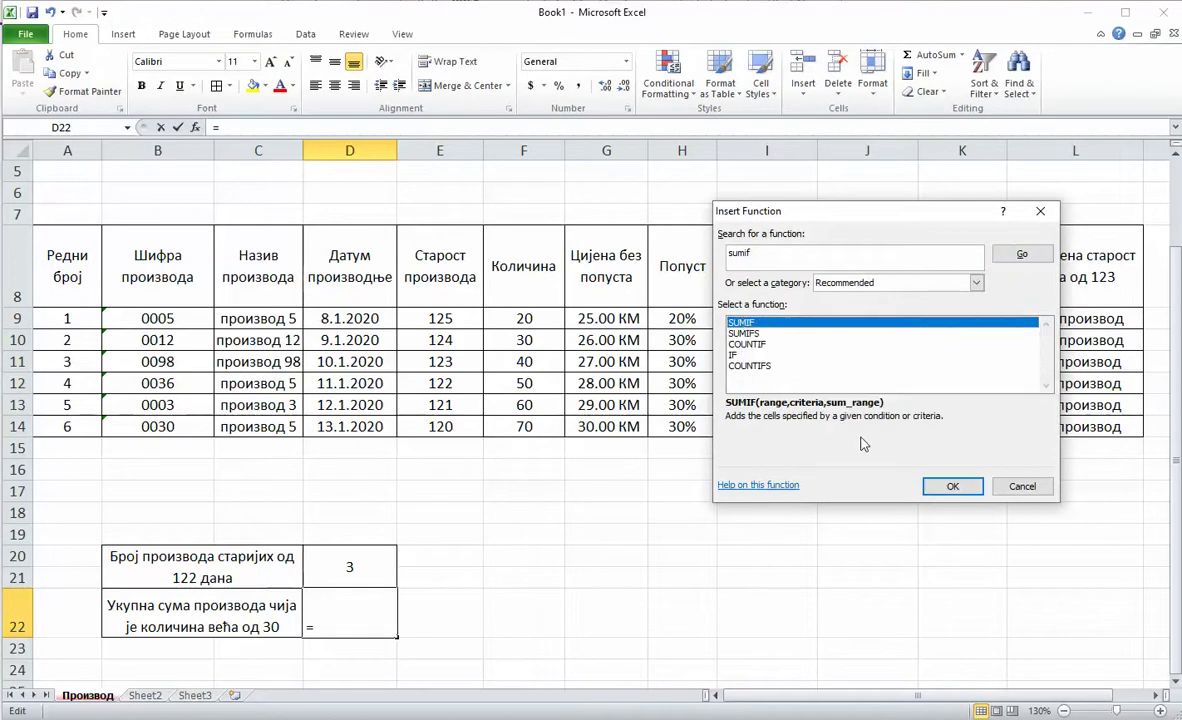
pyautogui.click(940, 485)
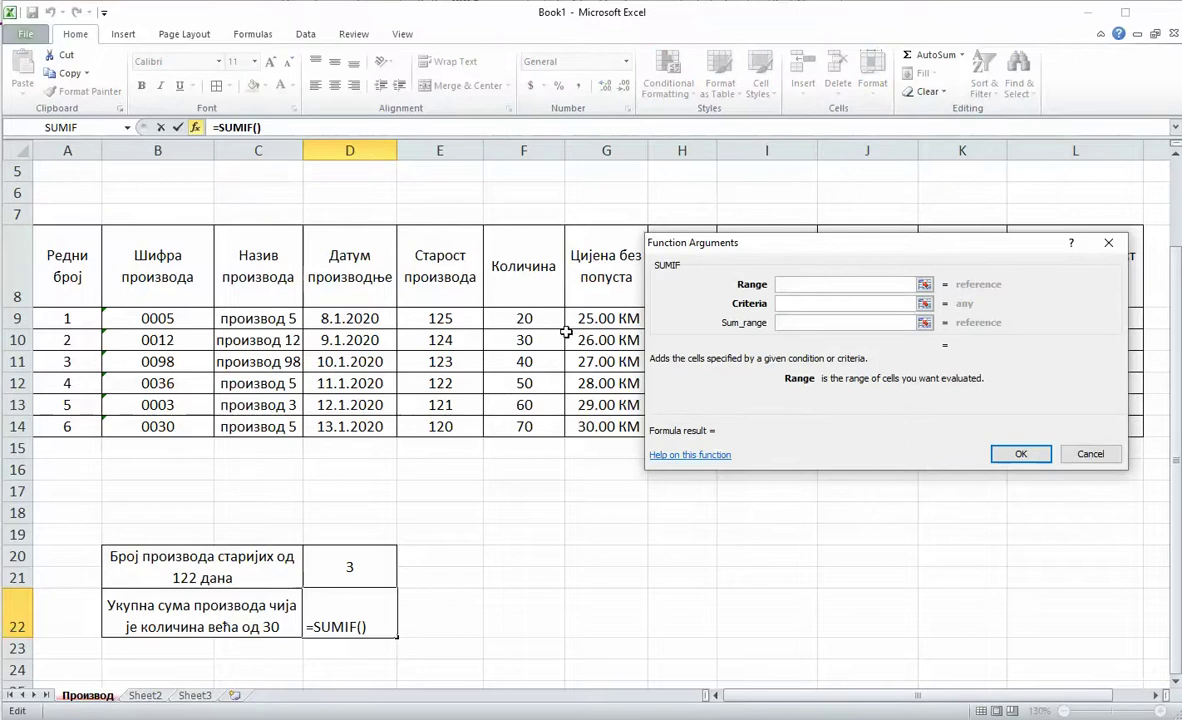
# Step: Set the SUMIF range to F9:F14 with criteria >30, and center the result horizontally and vertically in D22
pyautogui.moveTo(524, 320); pyautogui.dragTo(530, 422)
pyautogui.click(801, 306)
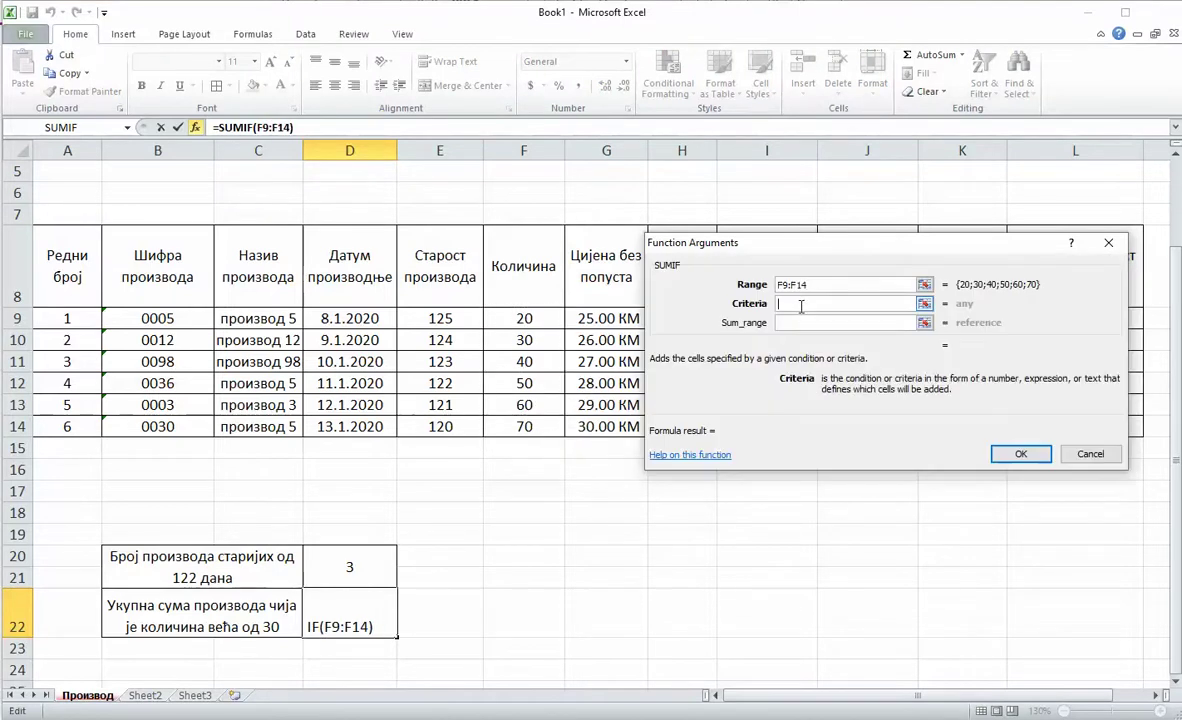
pyautogui.write('>30')
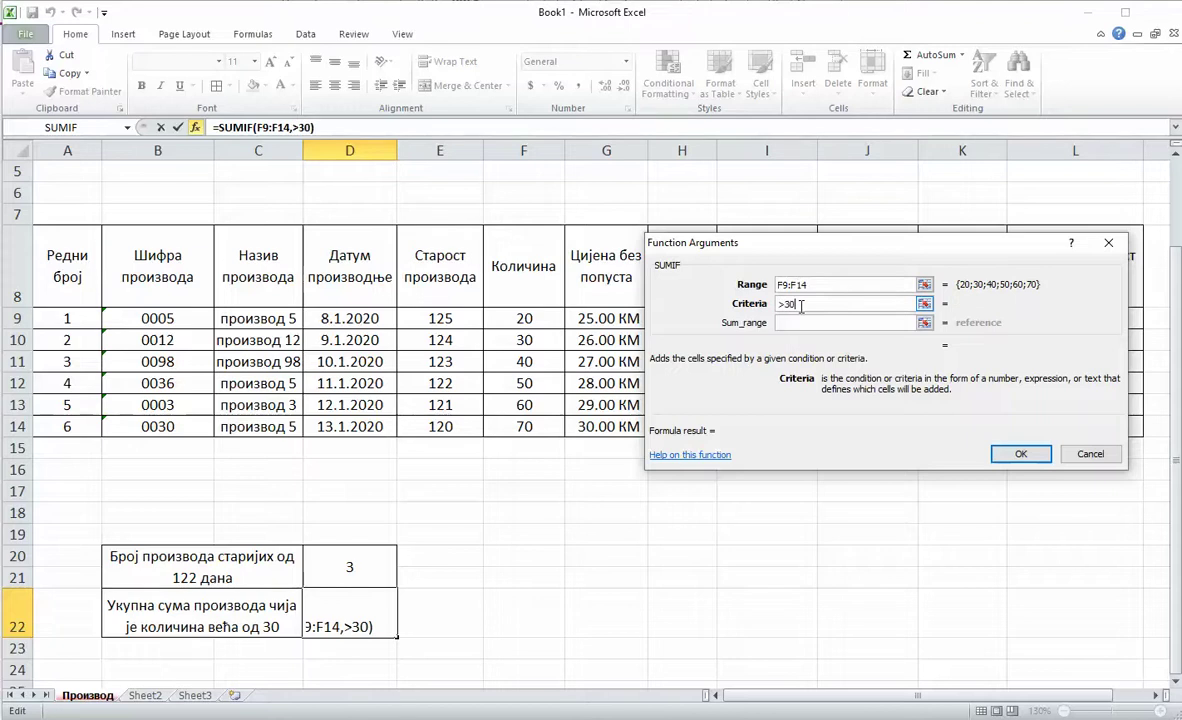
pyautogui.click(1005, 454)
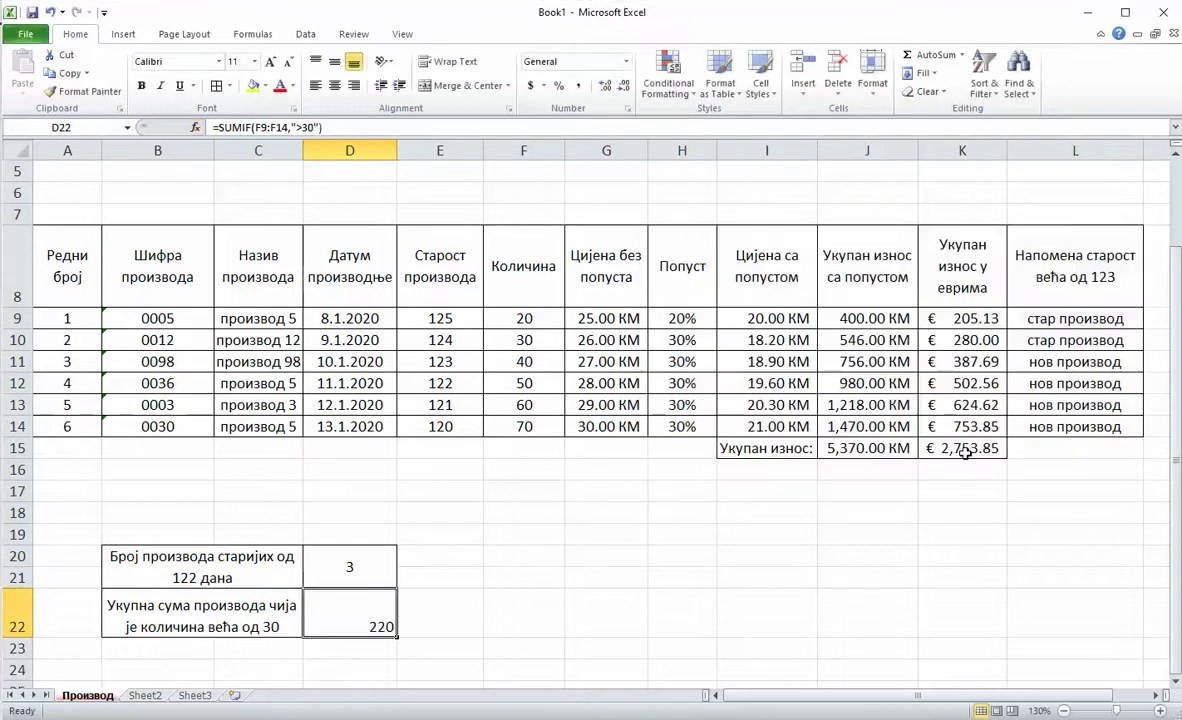
pyautogui.click(336, 84)
pyautogui.click(335, 63)
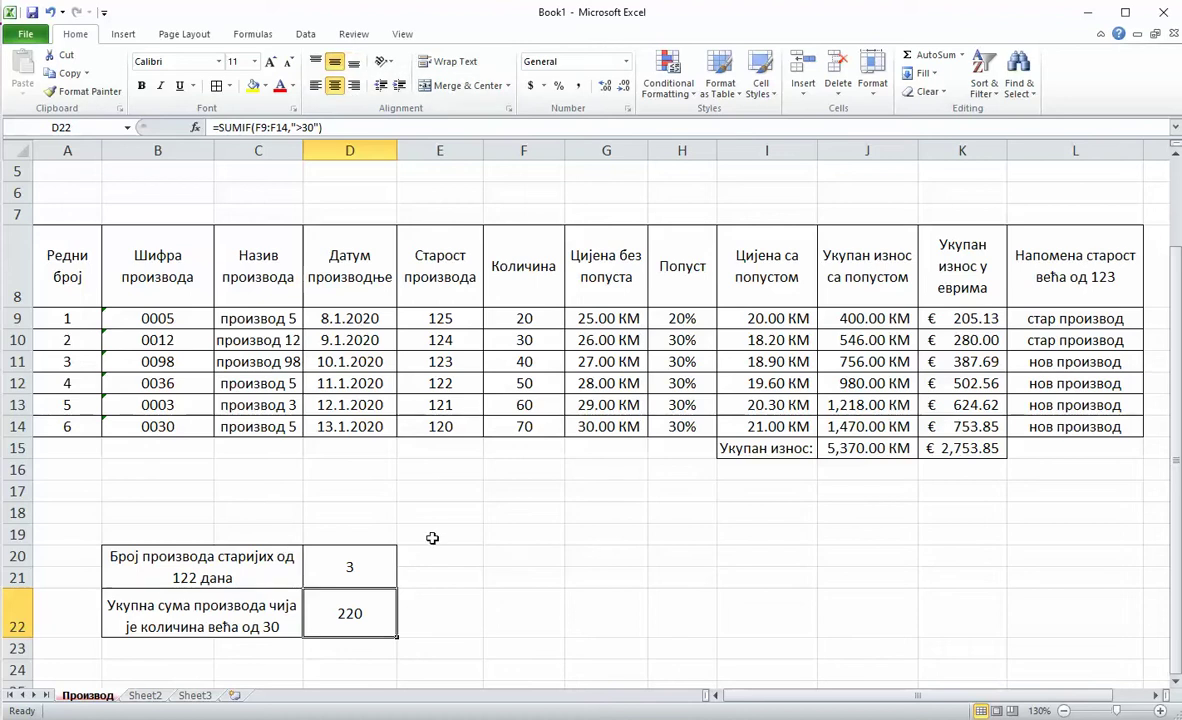
# Step: Fill the product table A8:L14 and the totals cells I15:K15 with yellow
pyautogui.moveTo(80, 265); pyautogui.dragTo(975, 422)
pyautogui.moveTo(745, 448); pyautogui.dragTo(950, 448)
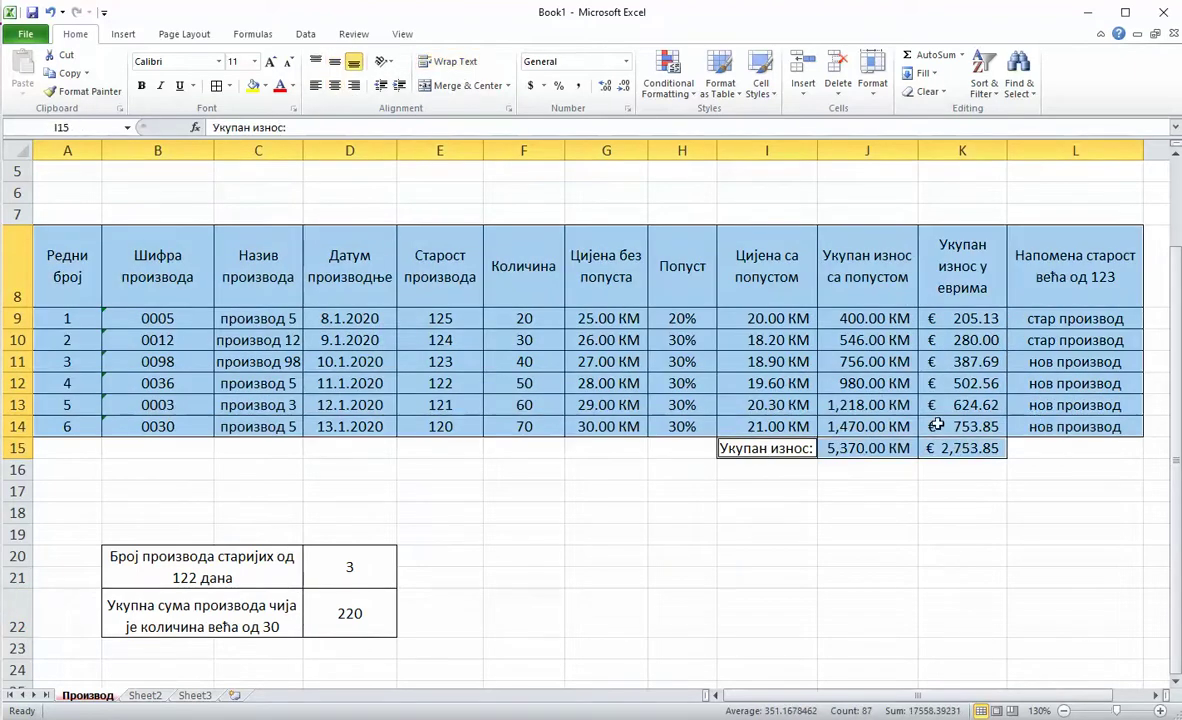
pyautogui.click(255, 87)
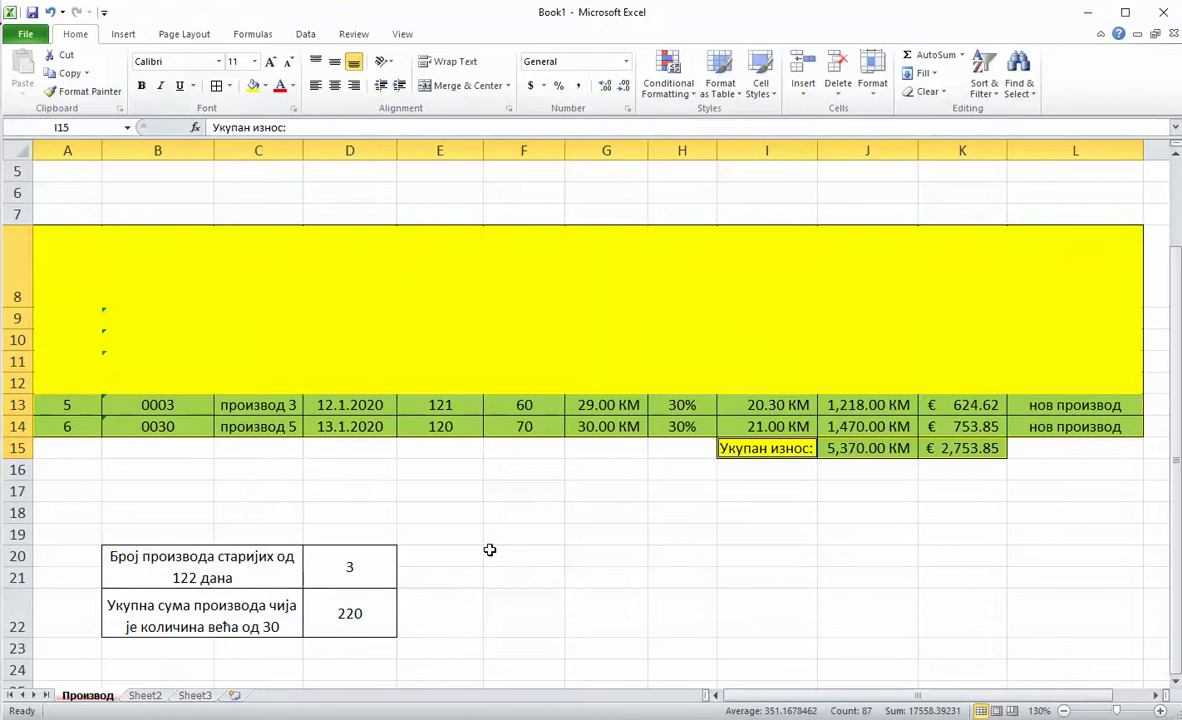
pyautogui.moveTo(488, 549); pyautogui.dragTo(442, 512)
# Step: Fill the table's header row A8:L8 with blue
pyautogui.moveTo(73, 252); pyautogui.dragTo(1100, 232)
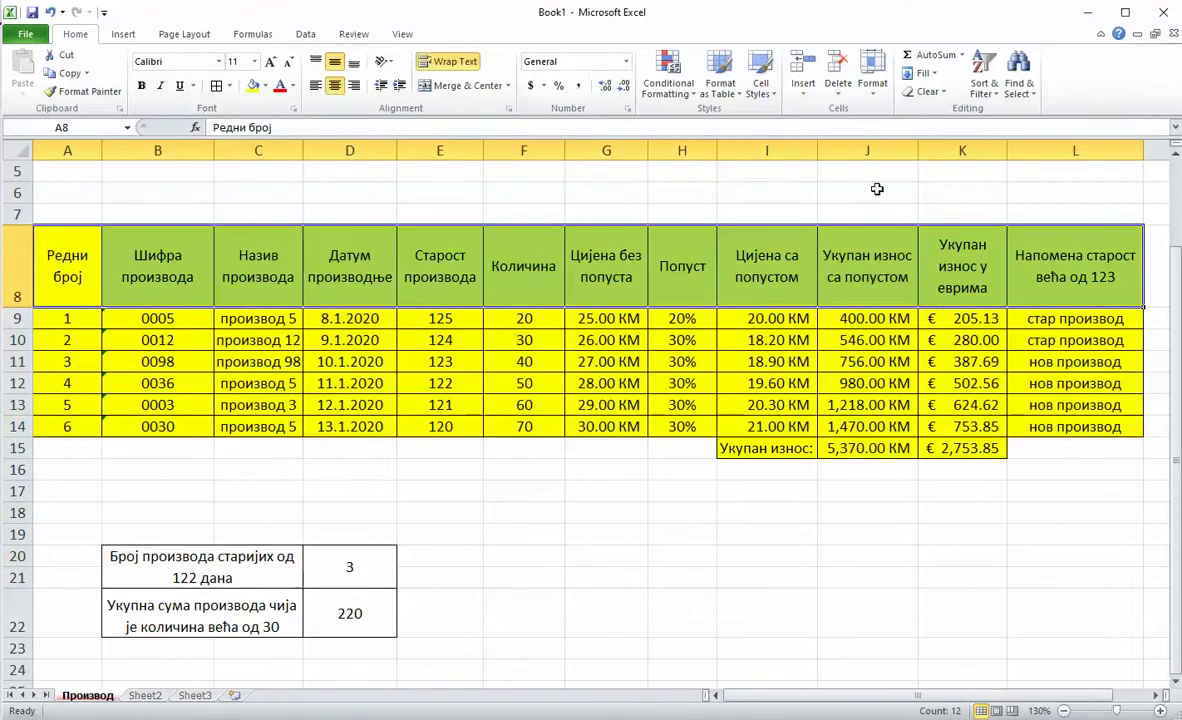
pyautogui.click(265, 87)
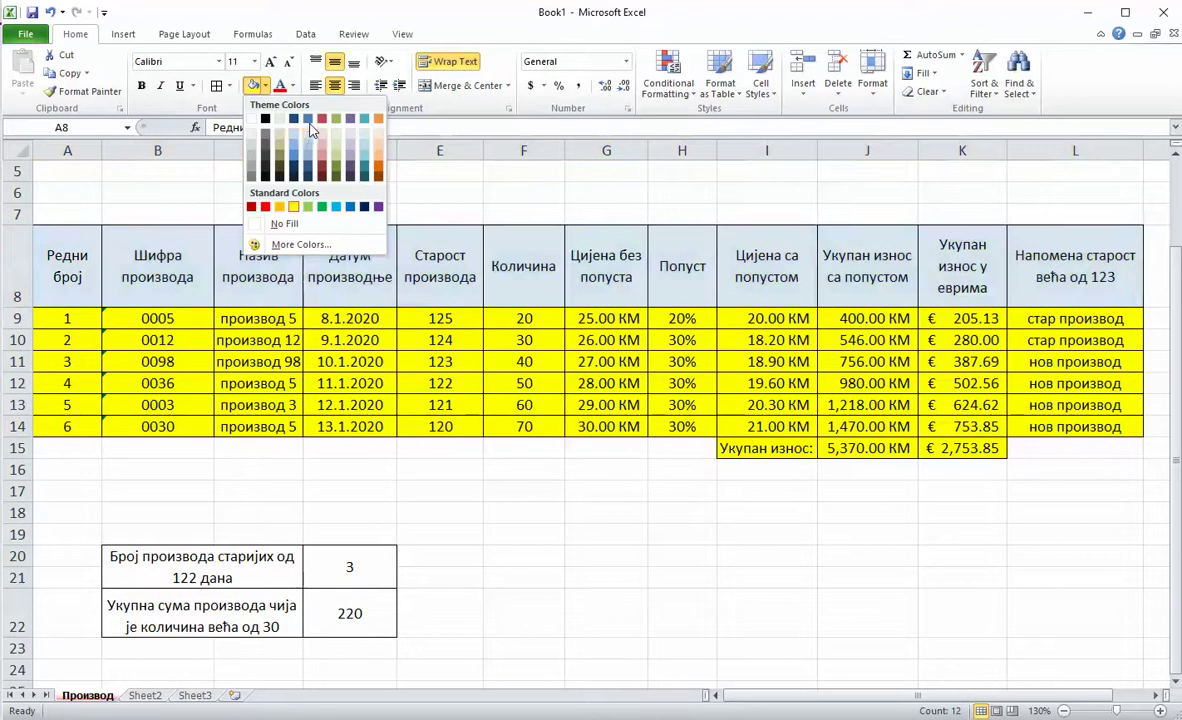
pyautogui.click(332, 186)
# Step: Fill the summary table B20:D22 with light aqua
pyautogui.moveTo(180, 566); pyautogui.dragTo(350, 615)
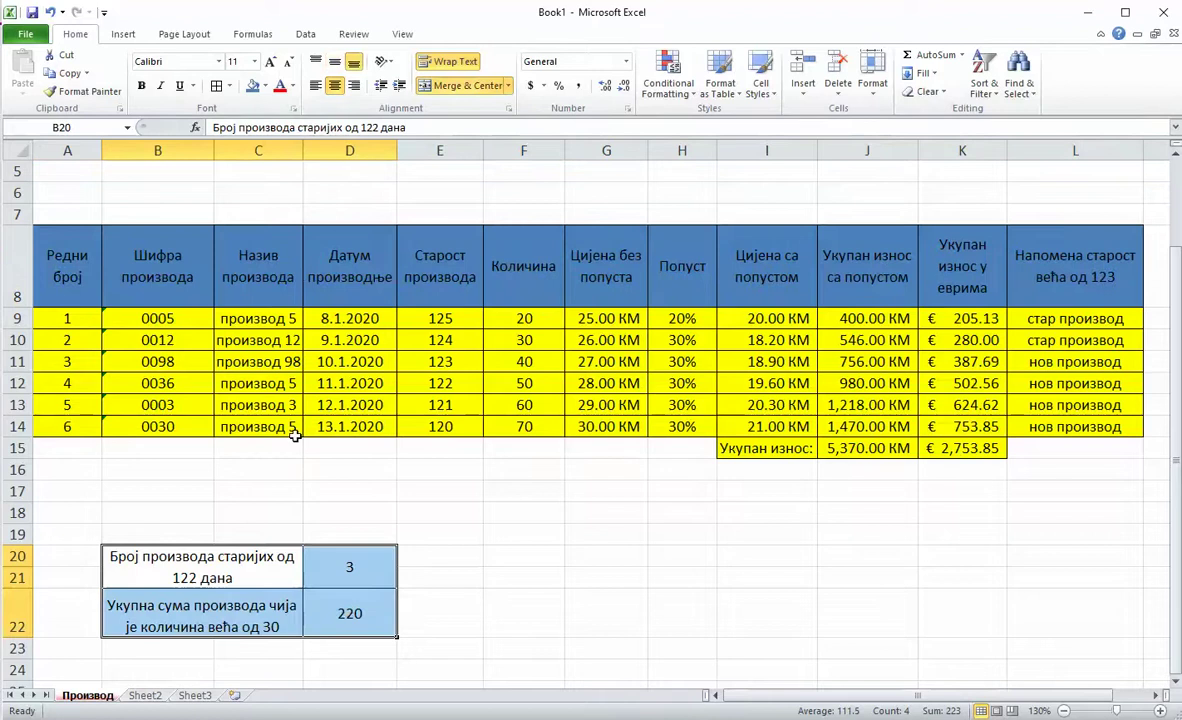
pyautogui.click(264, 86)
pyautogui.click(337, 190)
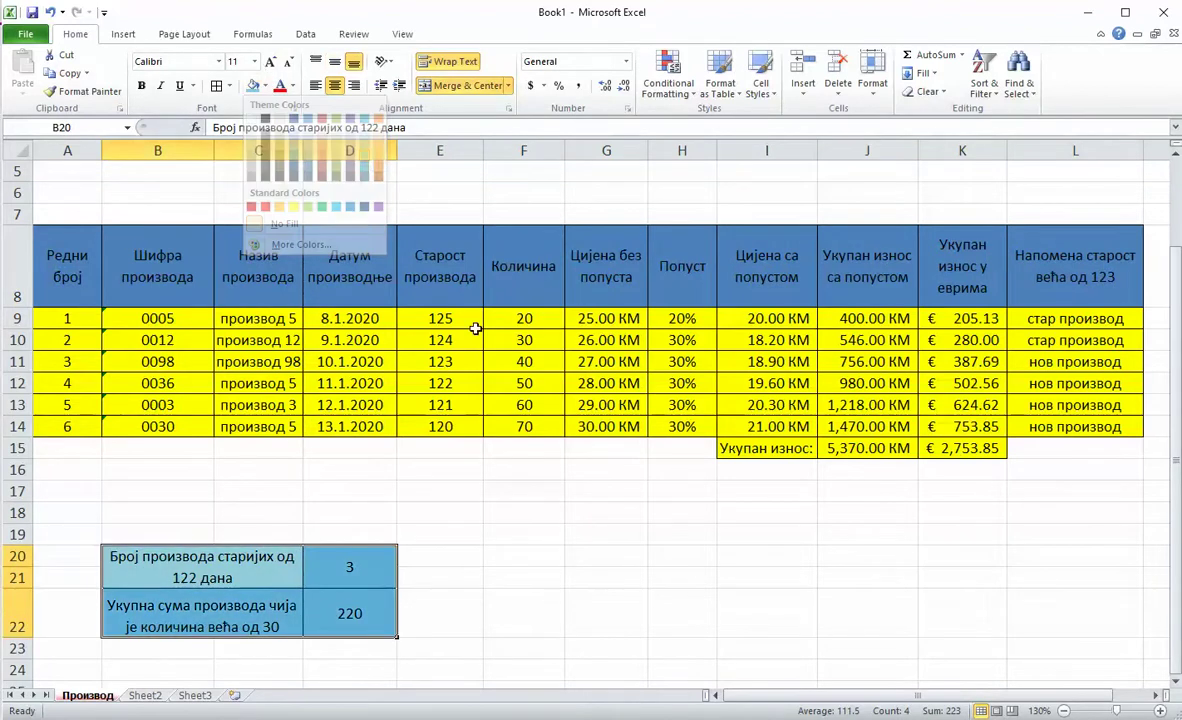
# Step: Following item 7 of the Word exercise, start a conditional formatting rule for quantities F9:F14 that formats only cells with values between 30 and 50
pyautogui.scroll(2, 596, 488)
pyautogui.keyDown('ctrl'); pyautogui.scroll(-1, 596, 488); pyautogui.keyUp('ctrl')
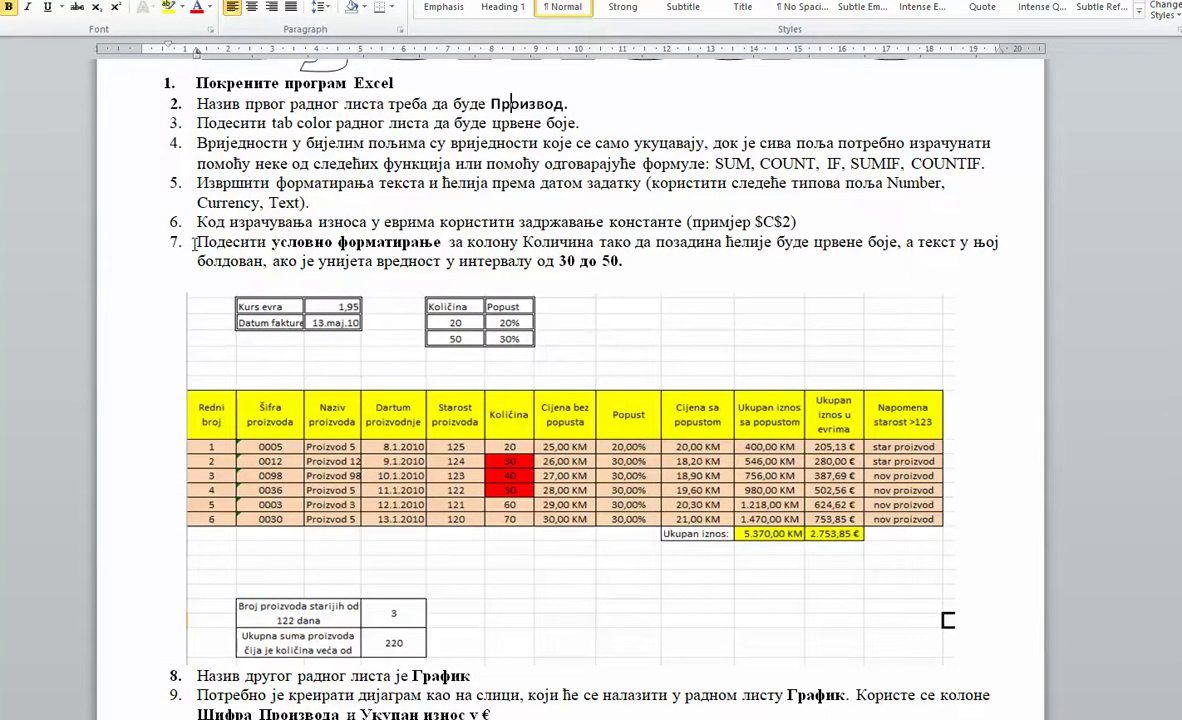
pyautogui.moveTo(194, 242); pyautogui.dragTo(601, 261)
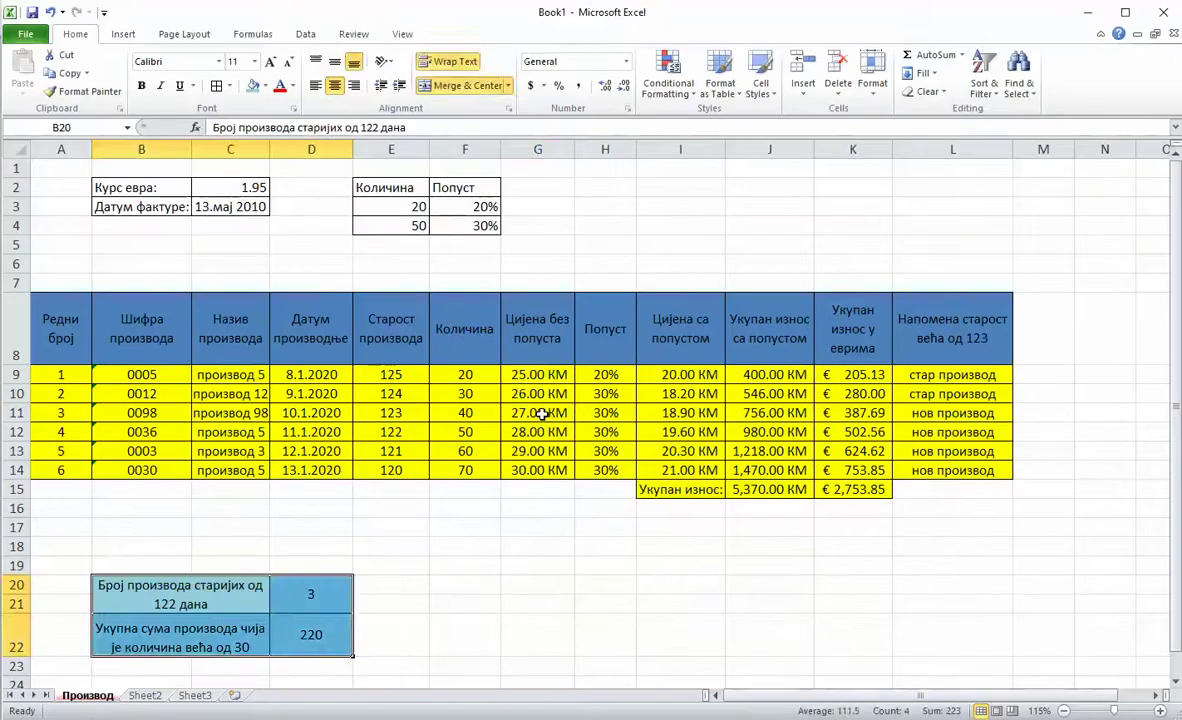
pyautogui.click(540, 413)
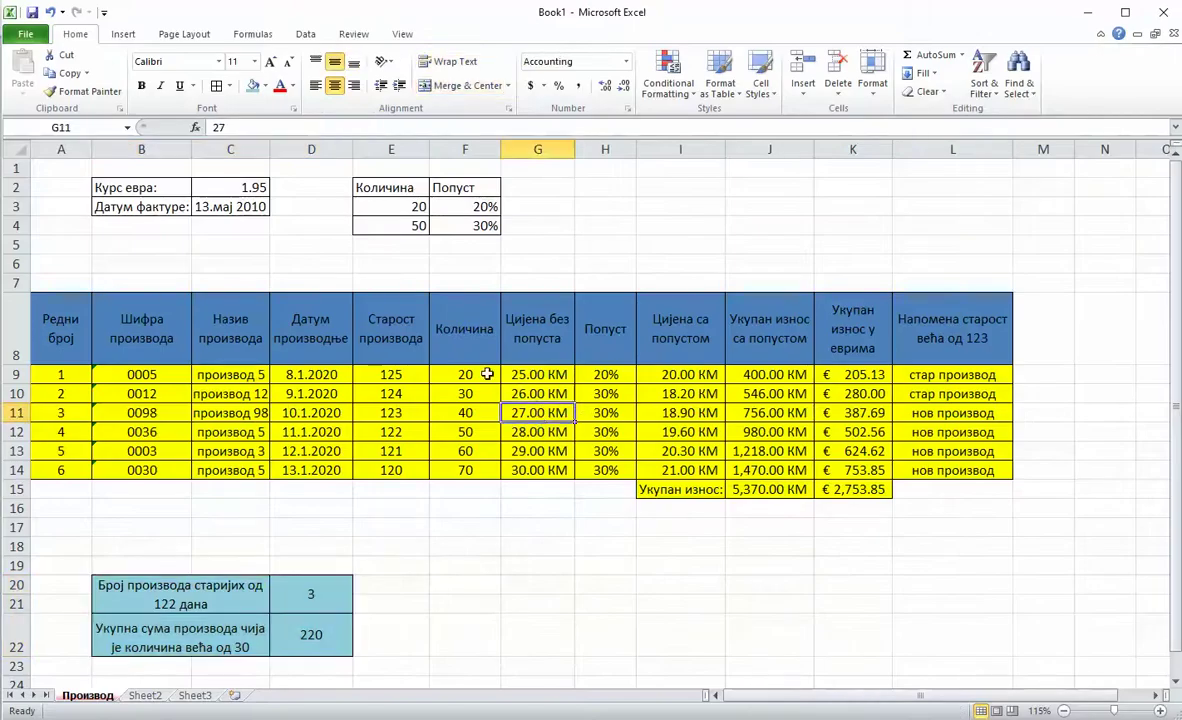
pyautogui.moveTo(465, 375); pyautogui.dragTo(468, 458)
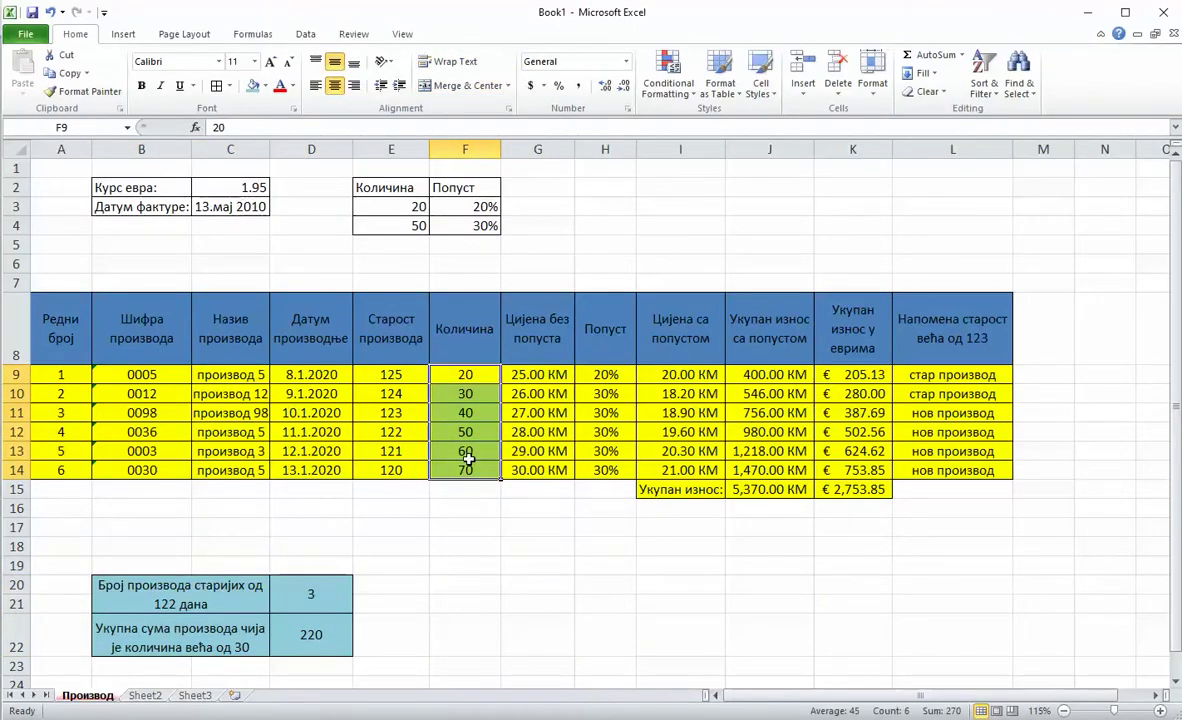
pyautogui.click(690, 90)
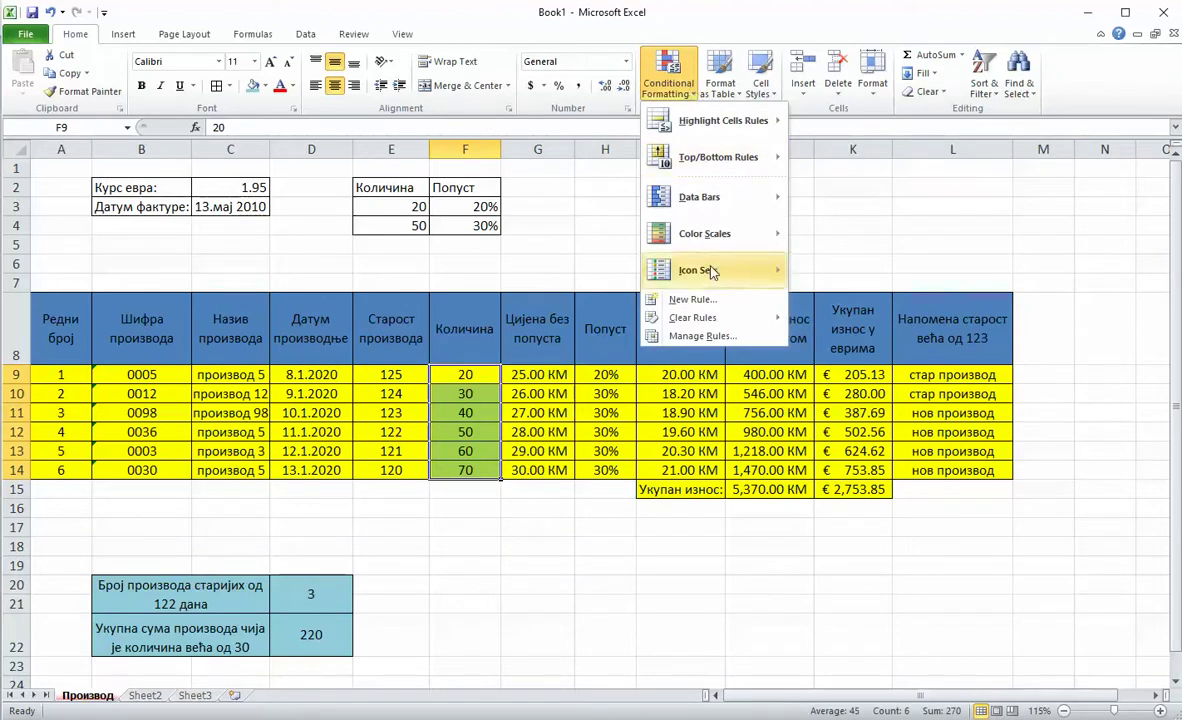
pyautogui.click(692, 300)
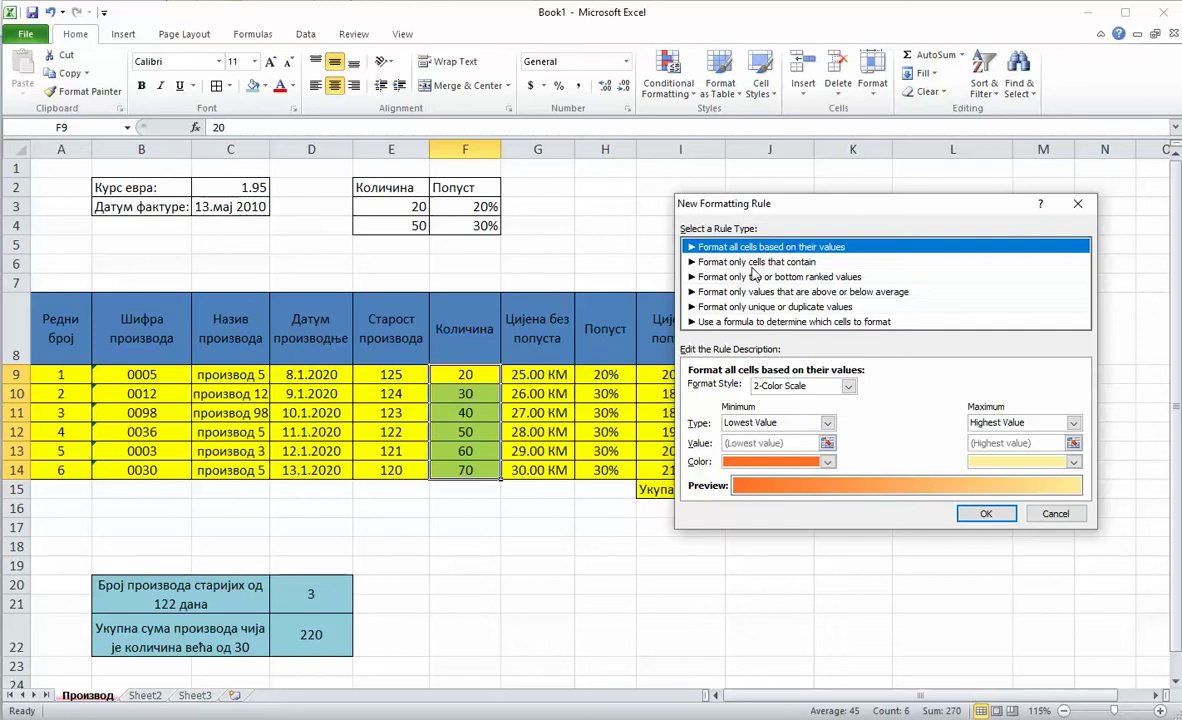
pyautogui.click(755, 262)
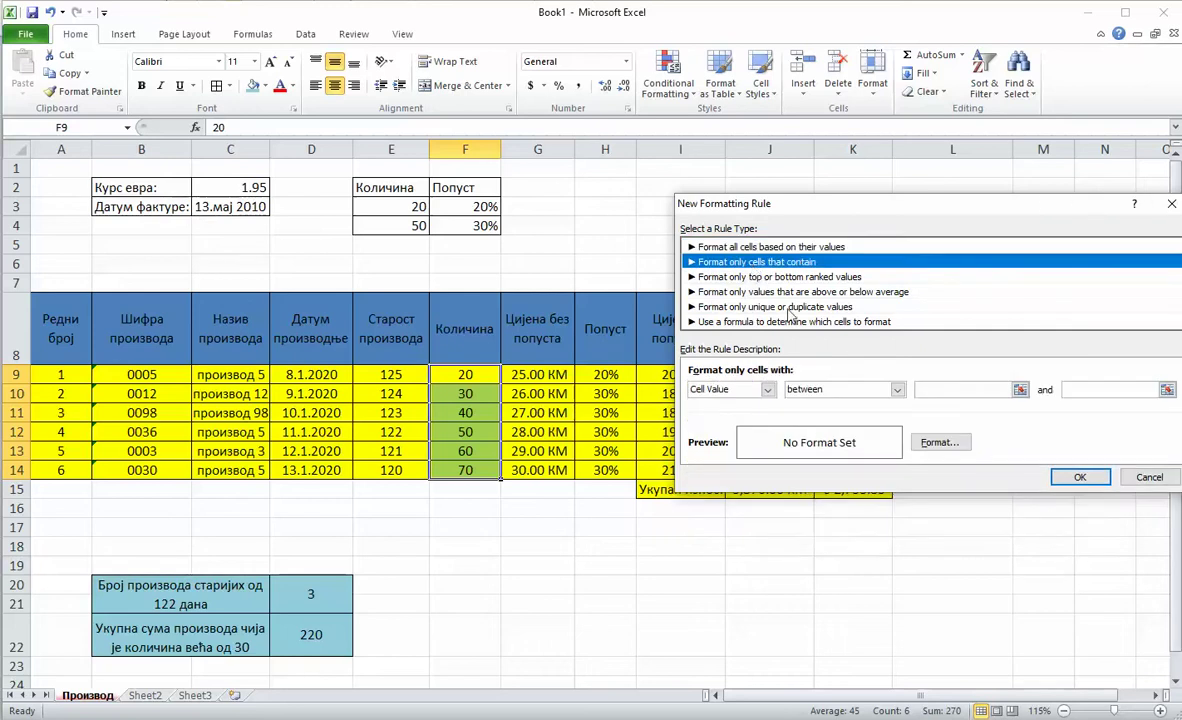
pyautogui.click(922, 389)
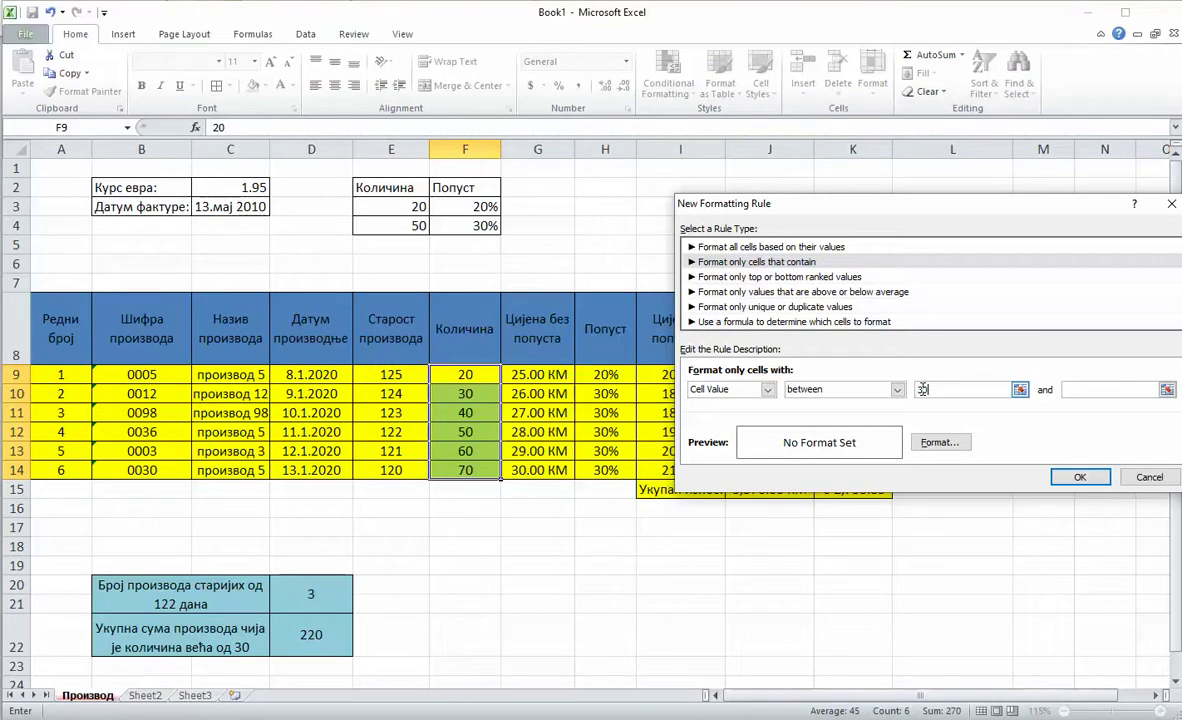
pyautogui.click(1100, 391)
pyautogui.write('50')
# Step: Give the conditional formatting rule a red fill and apply it to the quantity cells
pyautogui.click(950, 444)
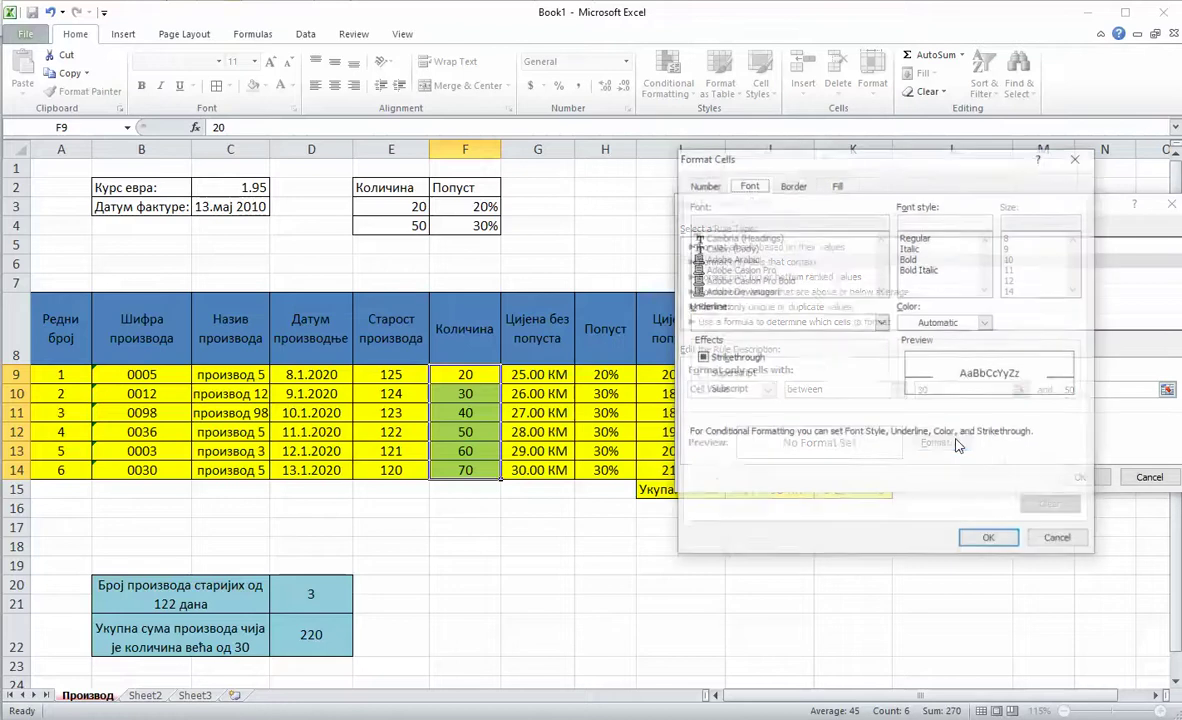
pyautogui.click(836, 186)
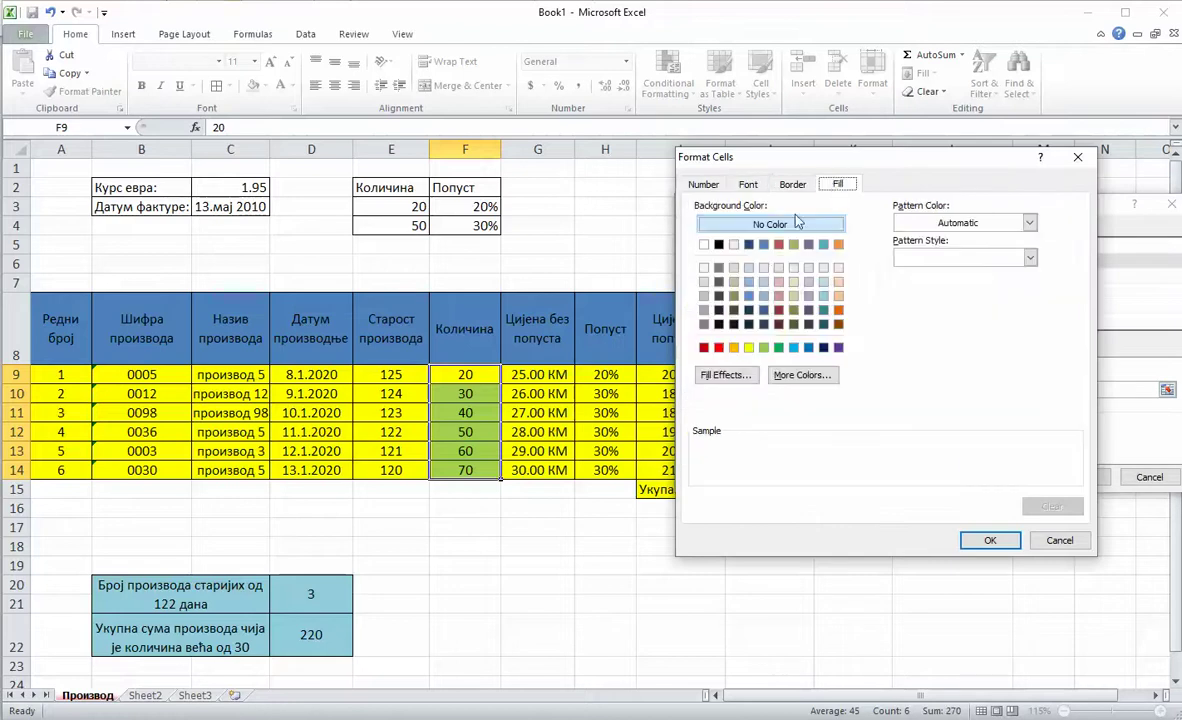
pyautogui.click(722, 348)
pyautogui.click(985, 541)
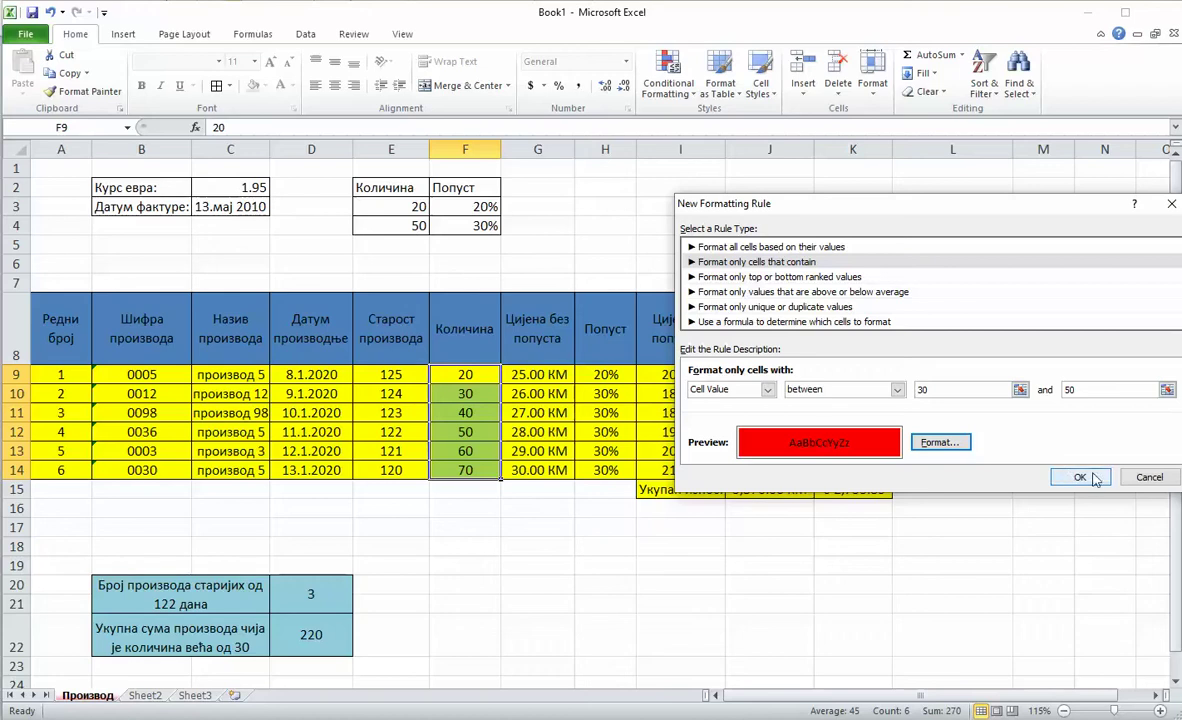
pyautogui.click(1081, 477)
pyautogui.click(990, 520)
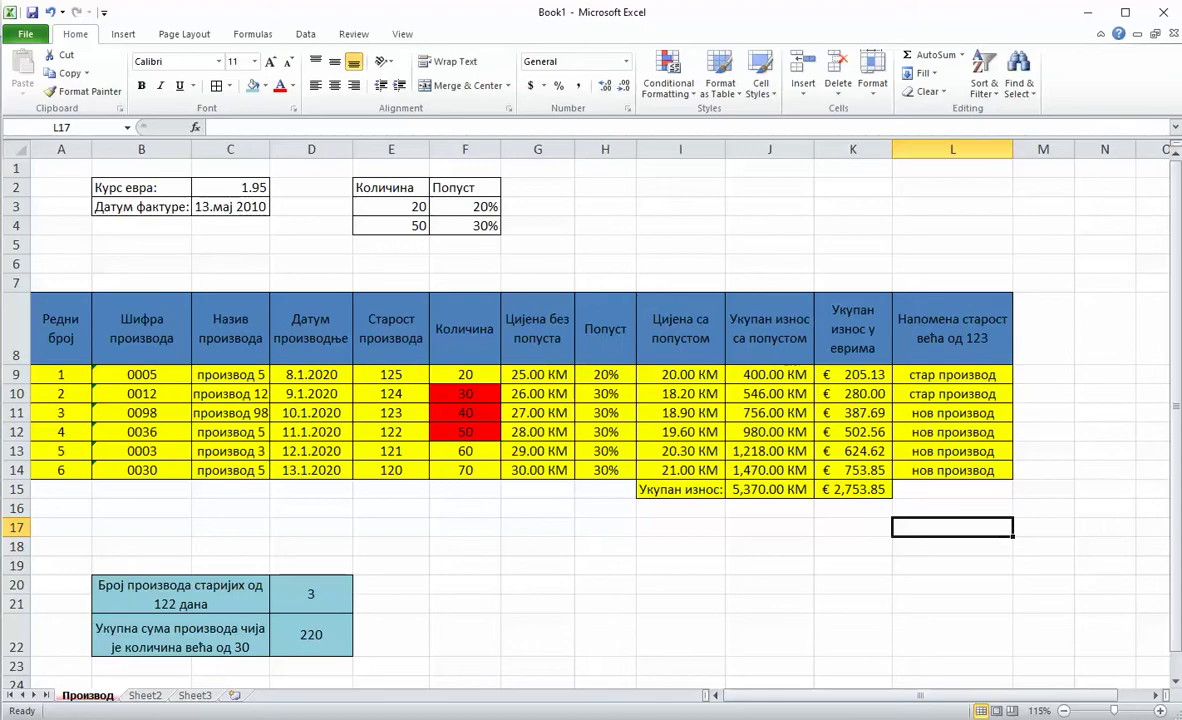
# Step: Check item 8 of the Word exercise and rename Sheet2 in the Excel workbook as "График"
pyautogui.hotkey('alt', 'Tab')
pyautogui.scroll(-4, 463, 542)
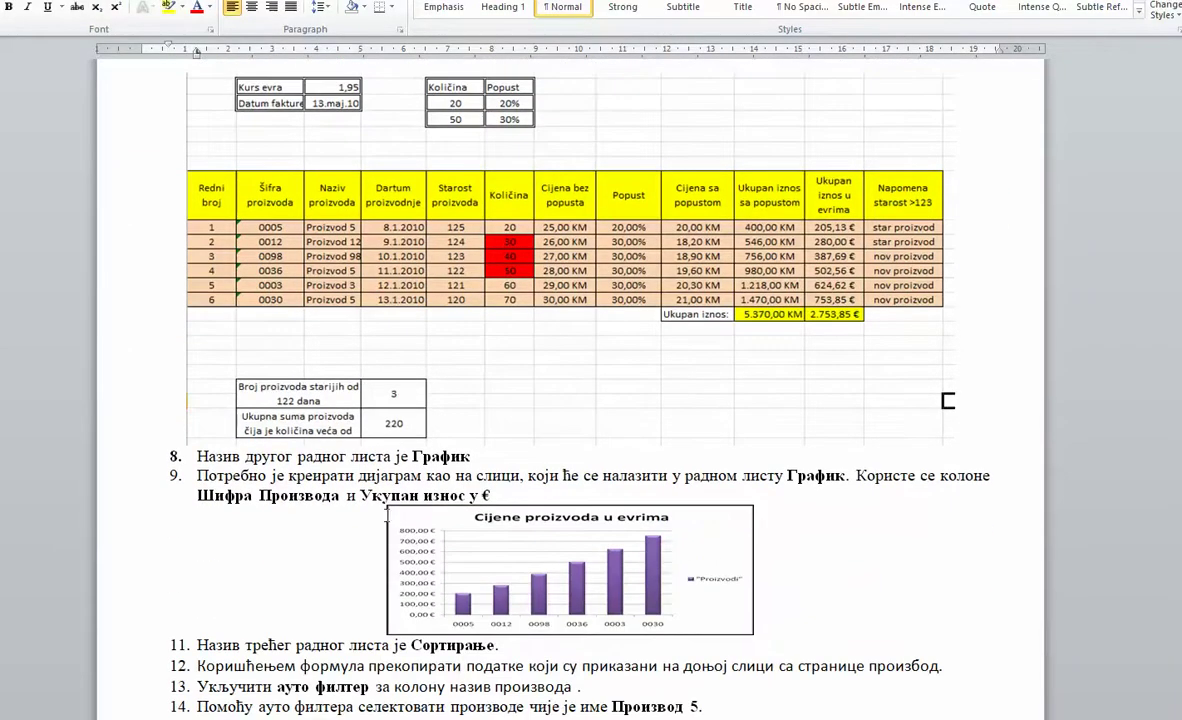
pyautogui.moveTo(219, 458); pyautogui.dragTo(474, 468)
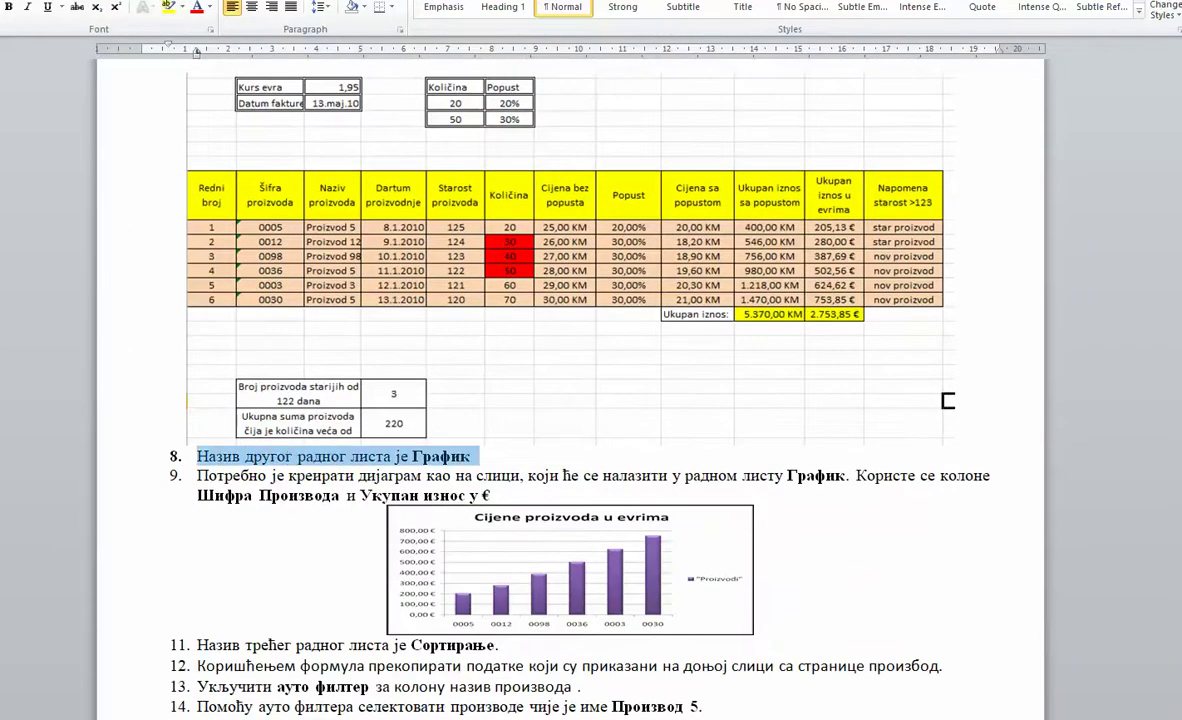
pyautogui.hotkey('alt', 'Tab')
pyautogui.click(160, 697)
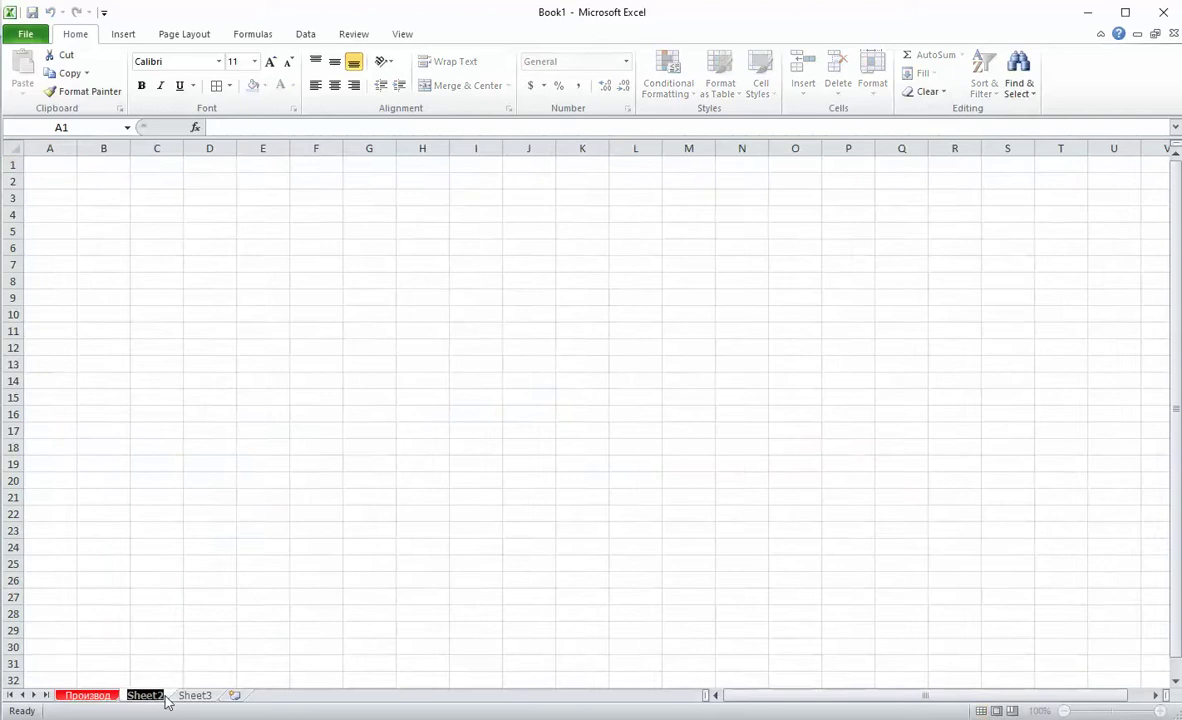
pyautogui.press('super+space')
pyautogui.write('График')
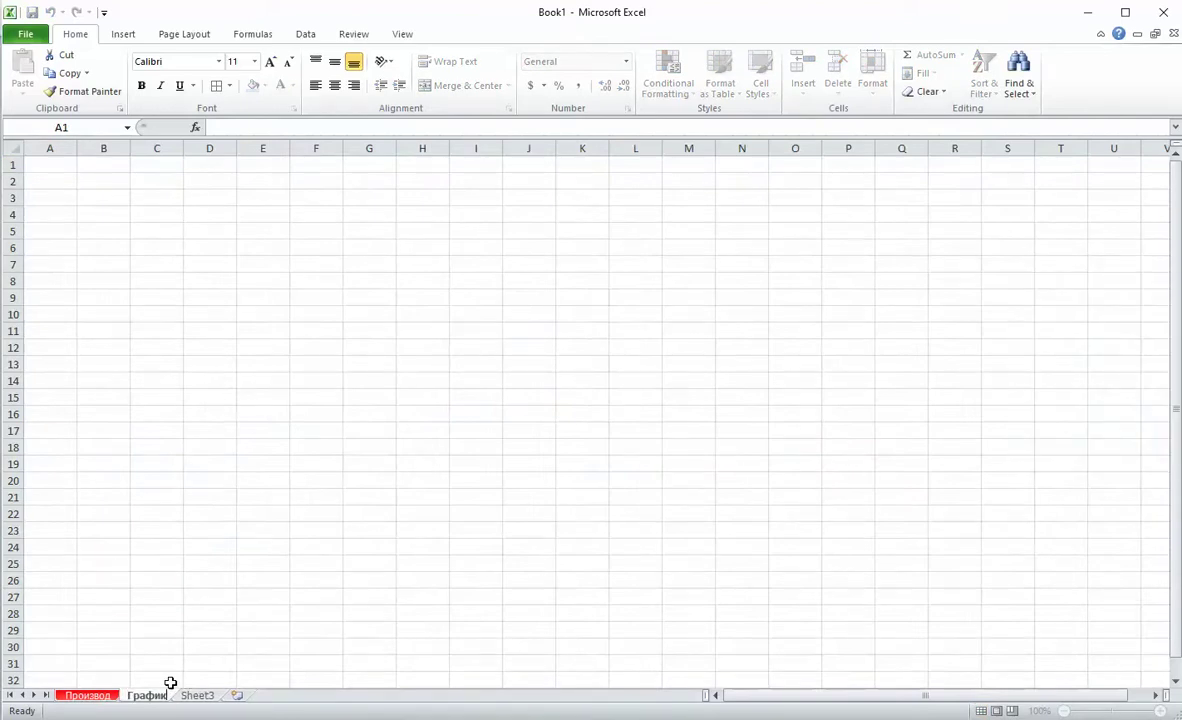
pyautogui.press('Return')
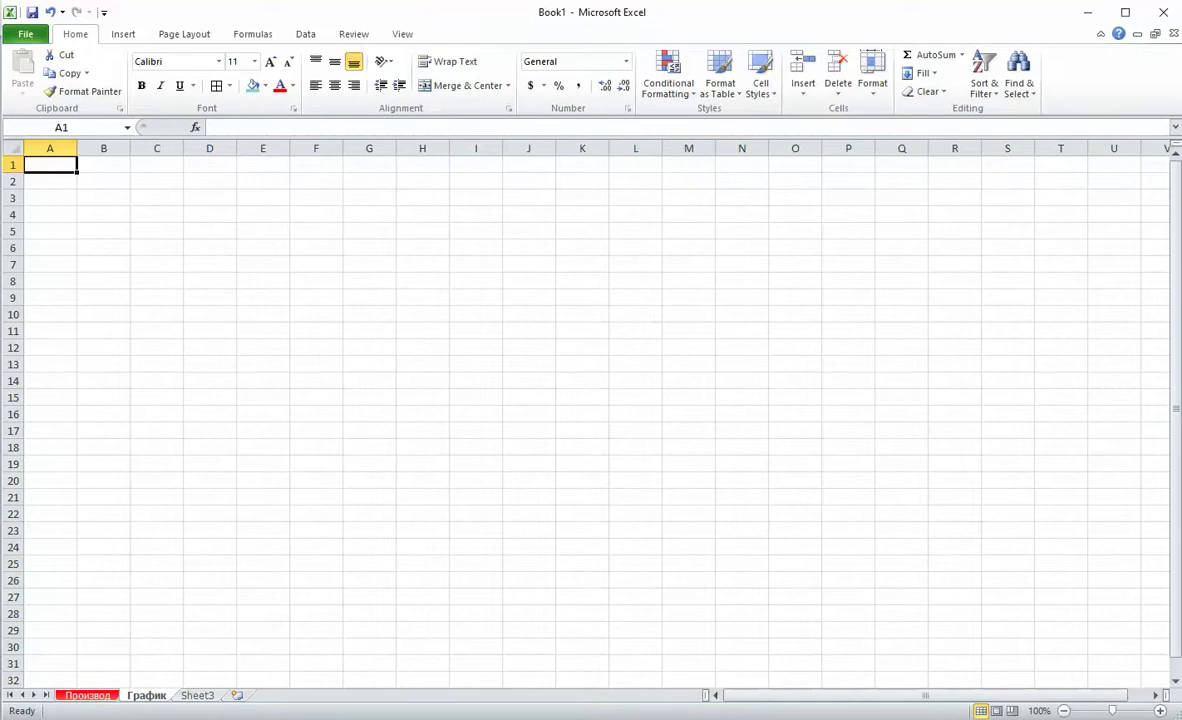
# Step: Following item 9 of the Word exercise, insert a clustered column chart on the Производ sheet from B8:C14 and K8:K14
pyautogui.click(455, 680)
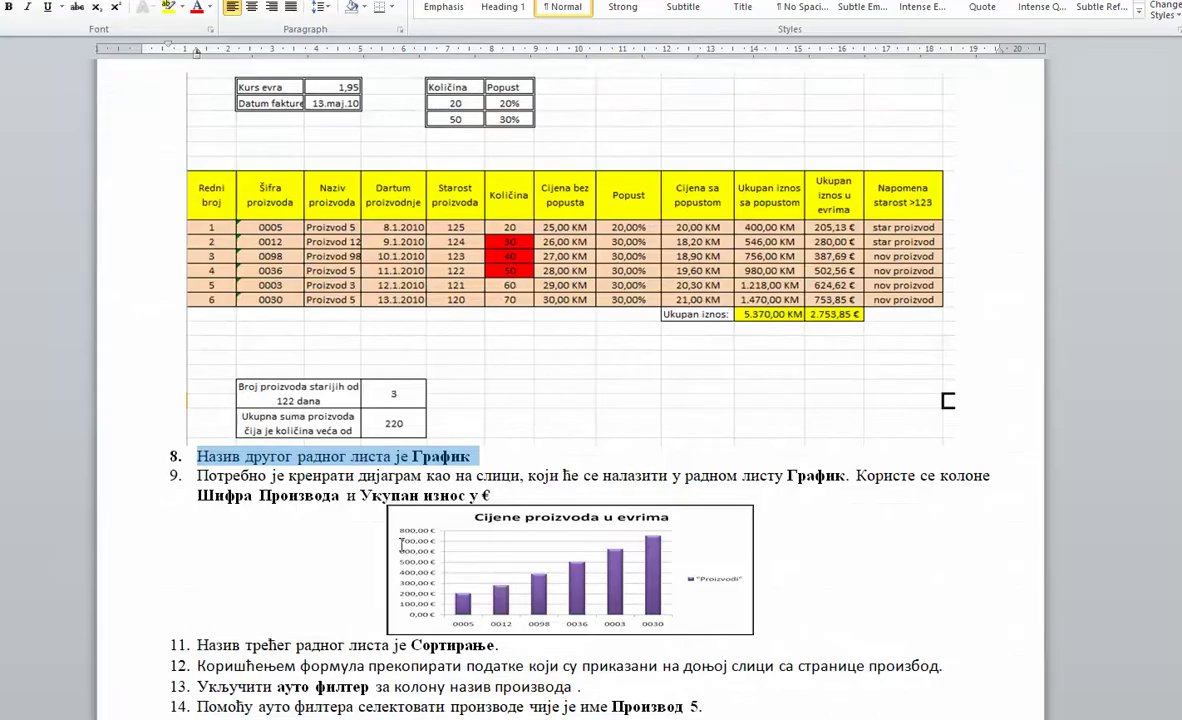
pyautogui.moveTo(222, 475); pyautogui.dragTo(490, 497)
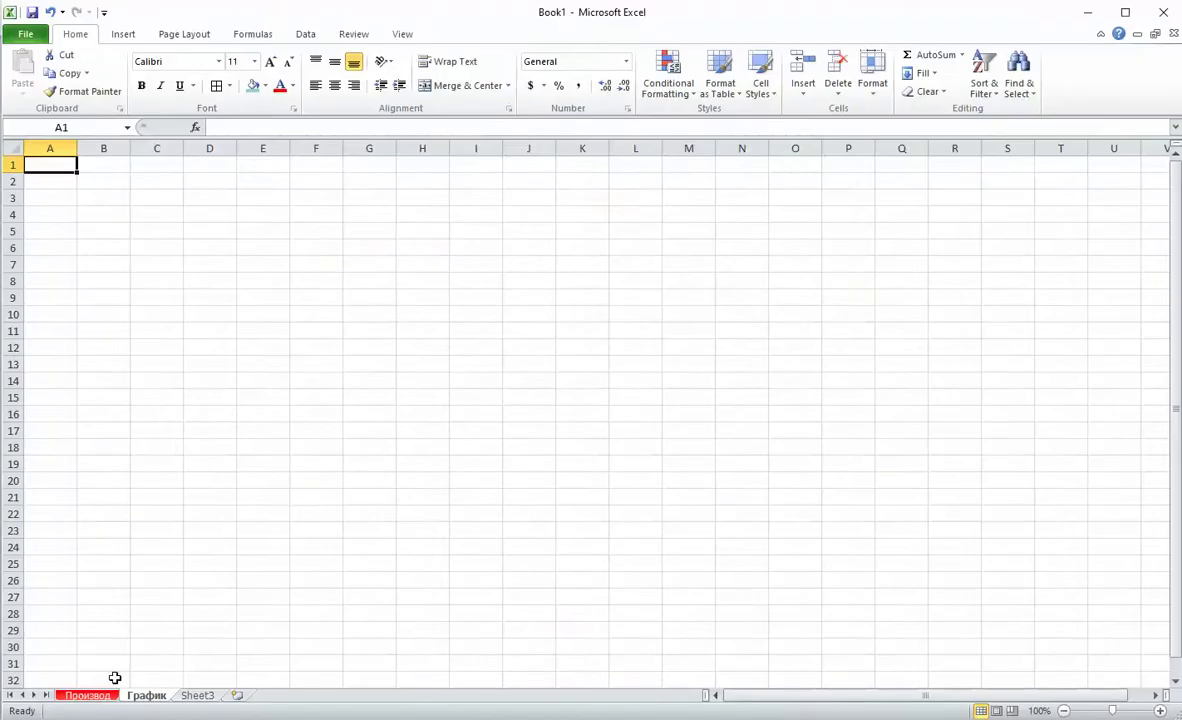
pyautogui.click(89, 695)
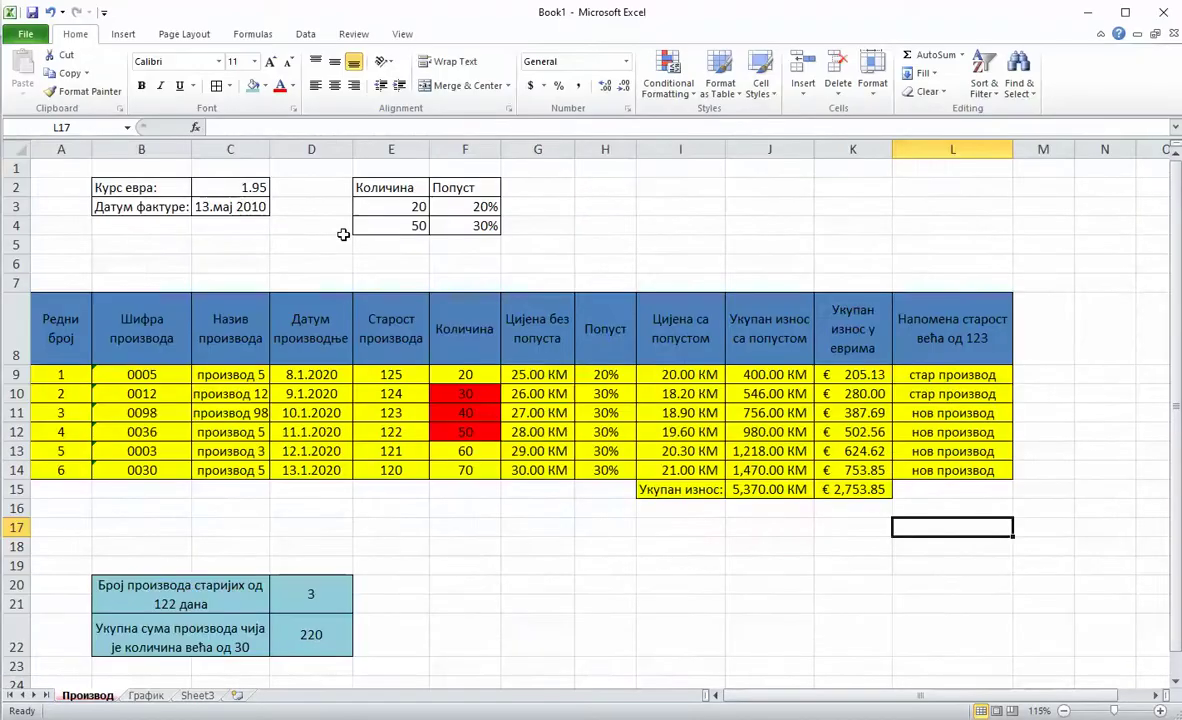
pyautogui.moveTo(133, 343); pyautogui.dragTo(148, 460)
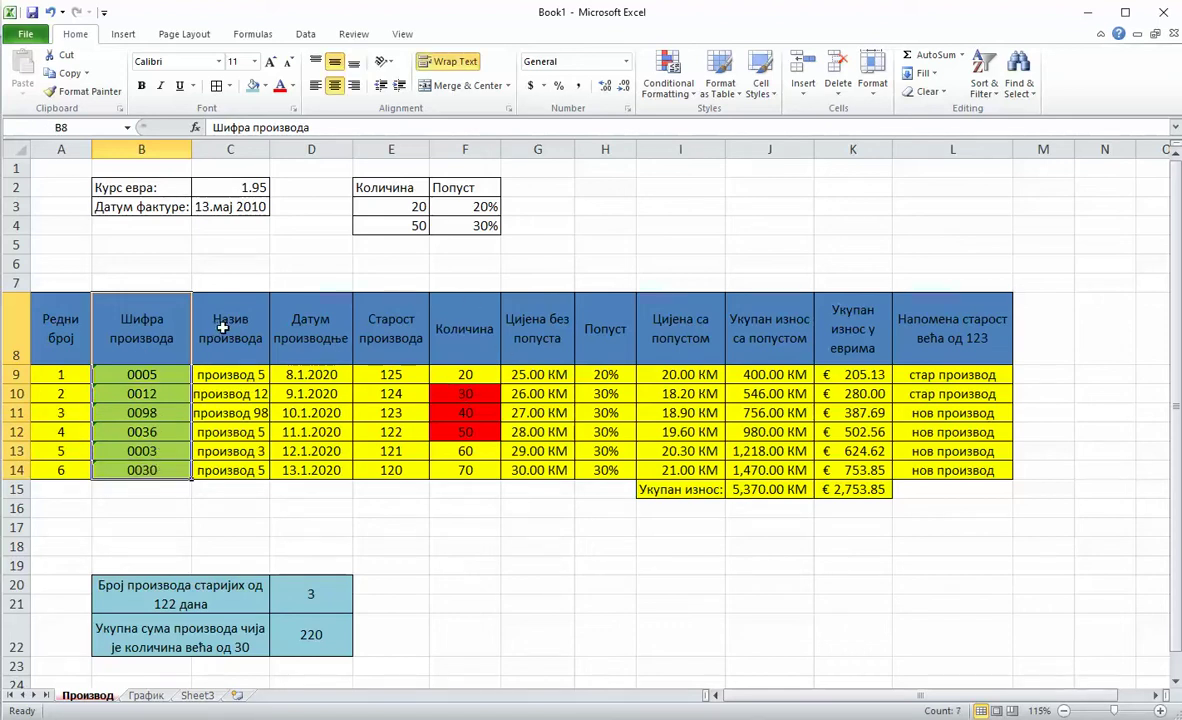
pyautogui.moveTo(220, 318); pyautogui.dragTo(218, 467)
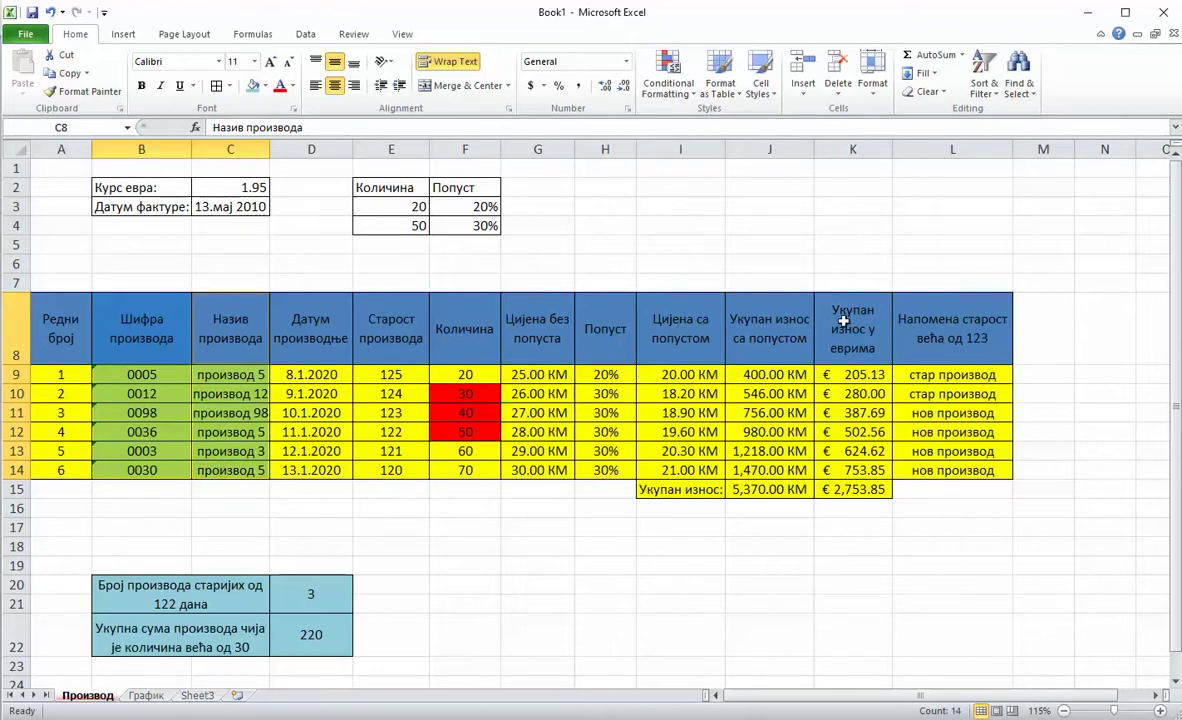
pyautogui.moveTo(840, 330); pyautogui.dragTo(837, 474)
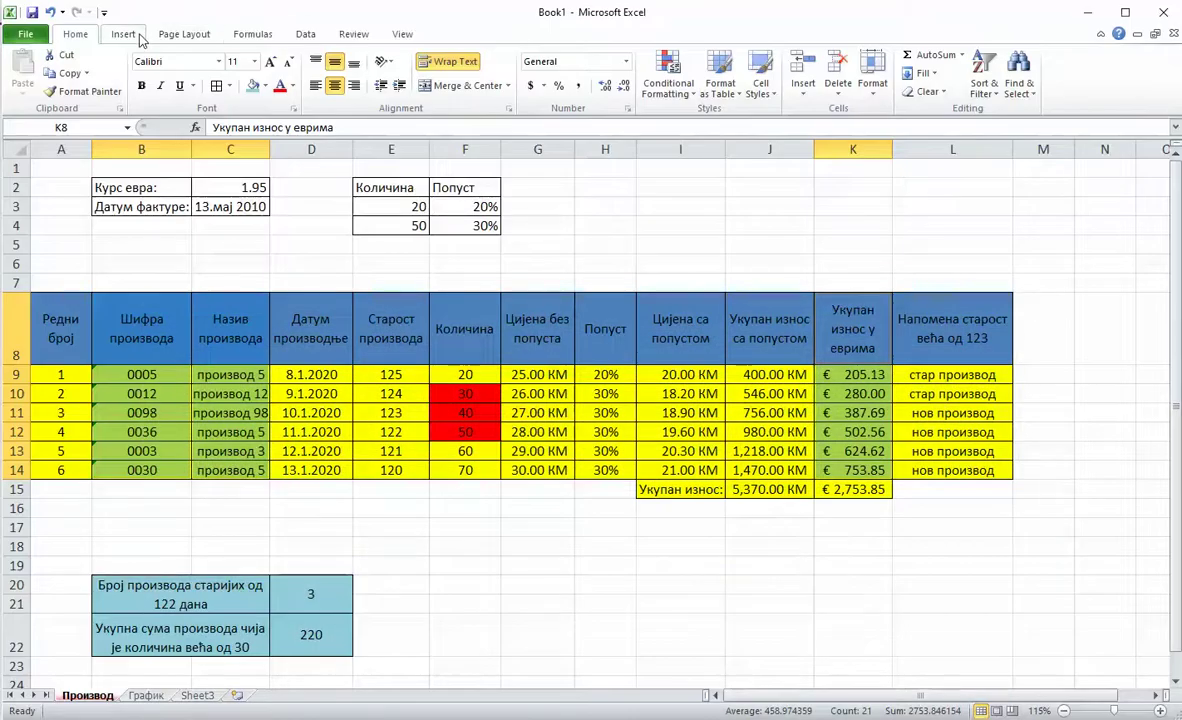
pyautogui.click(123, 34)
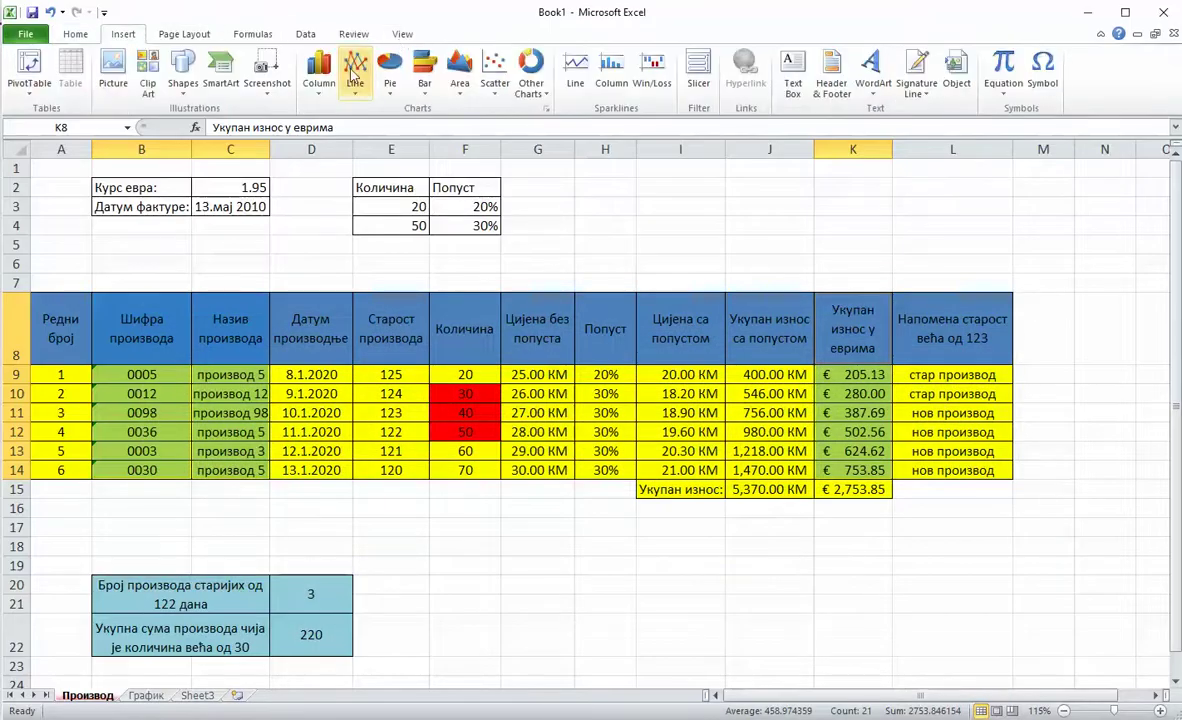
pyautogui.click(319, 70)
pyautogui.click(326, 142)
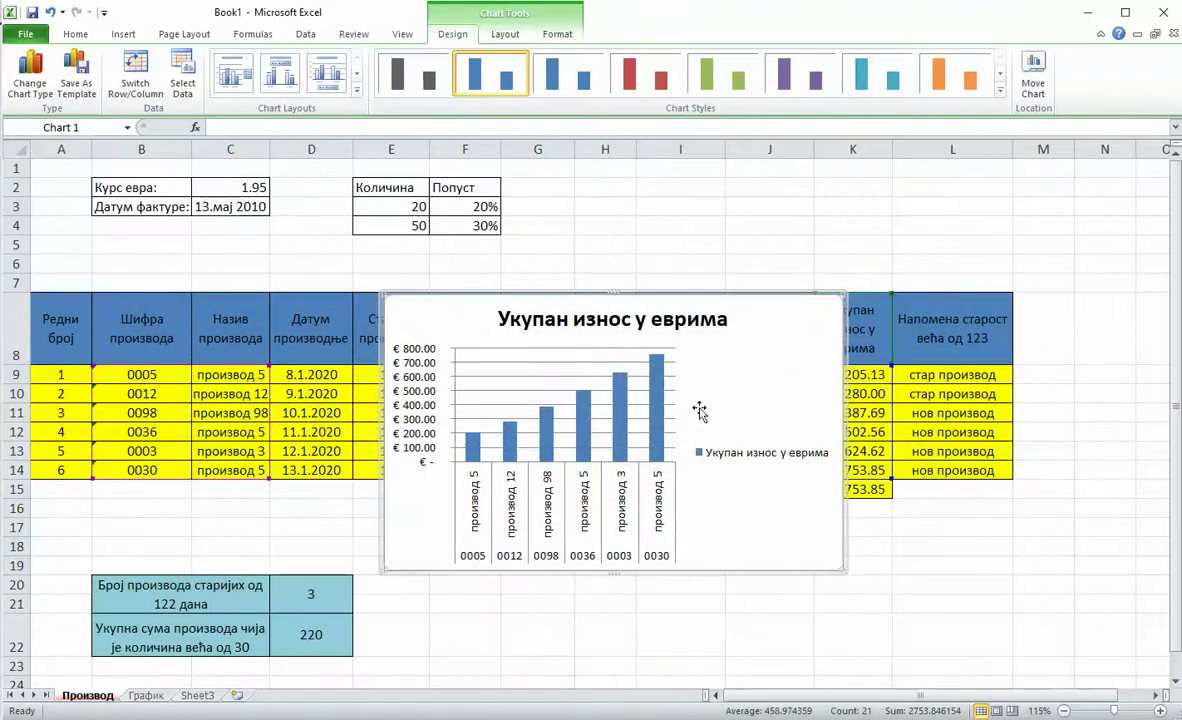
# Step: Change the column chart's title to "Цијене производа у еврима"
pyautogui.click(637, 321)
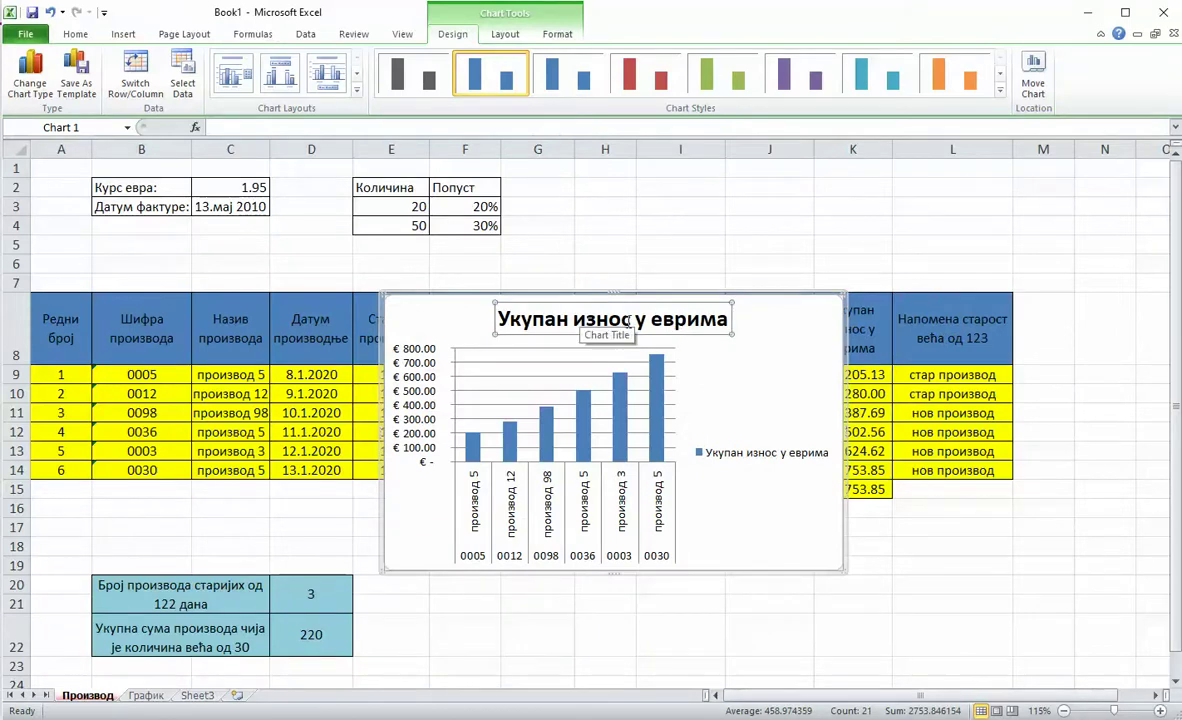
pyautogui.moveTo(498, 320); pyautogui.dragTo(634, 320)
pyautogui.write('Цијене ')
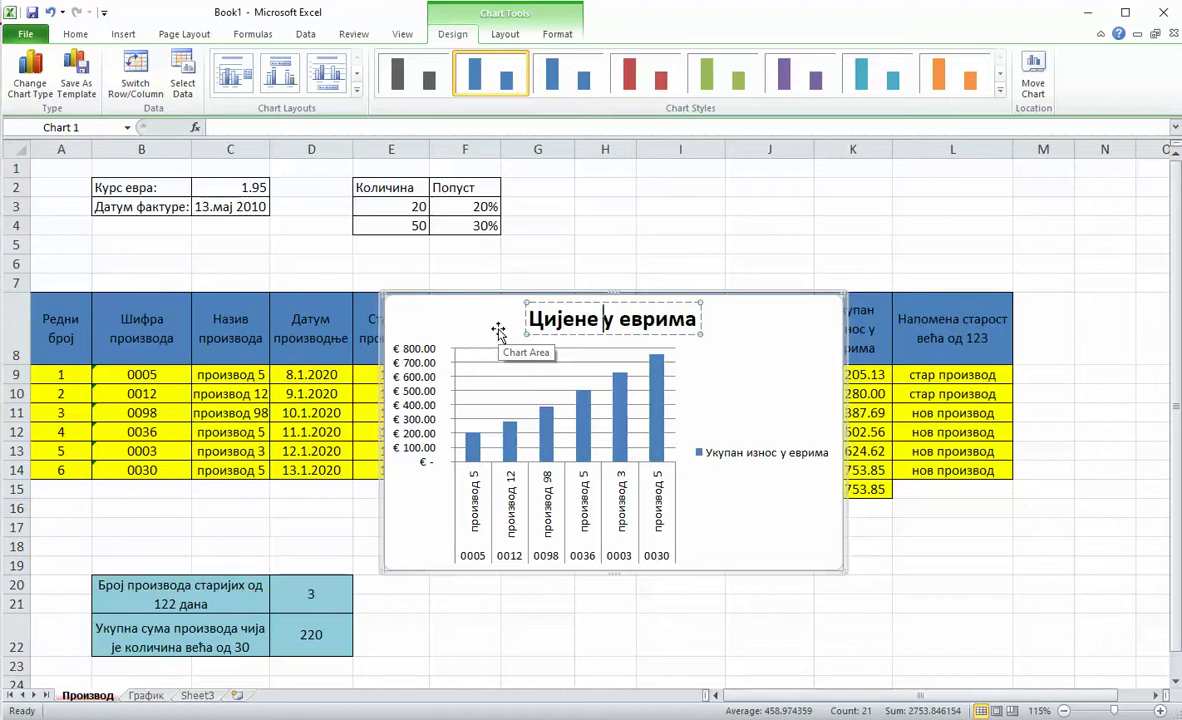
pyautogui.write('производа')
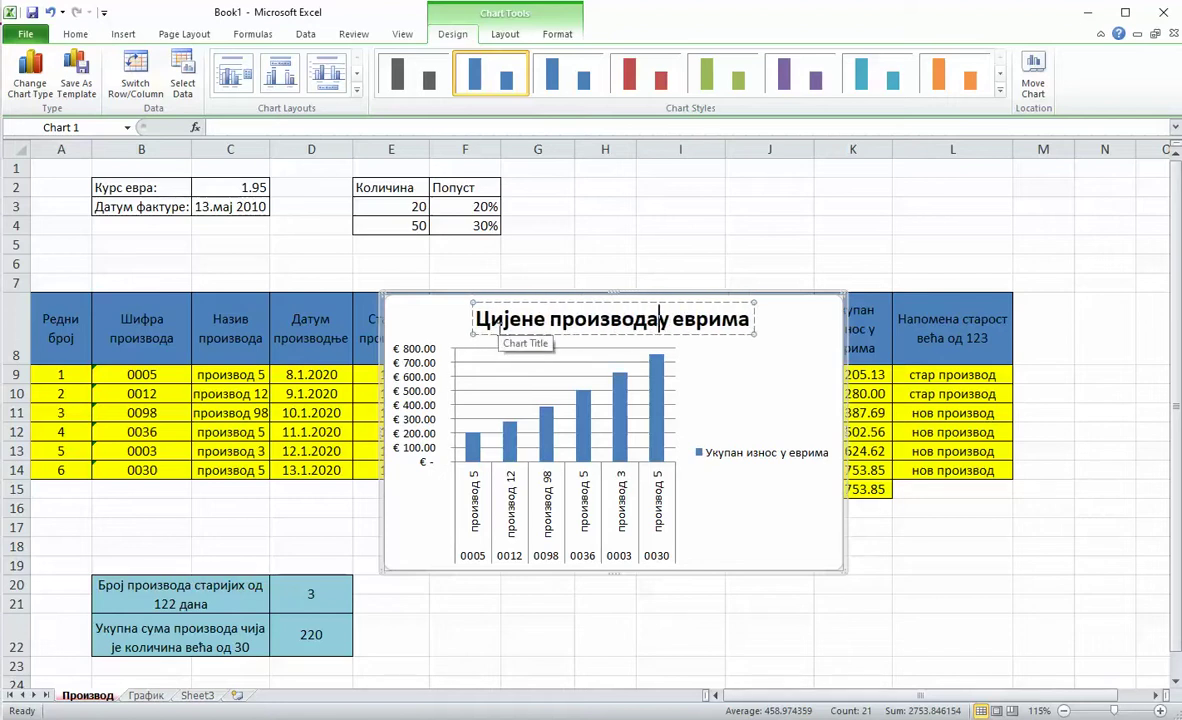
pyautogui.click(808, 509)
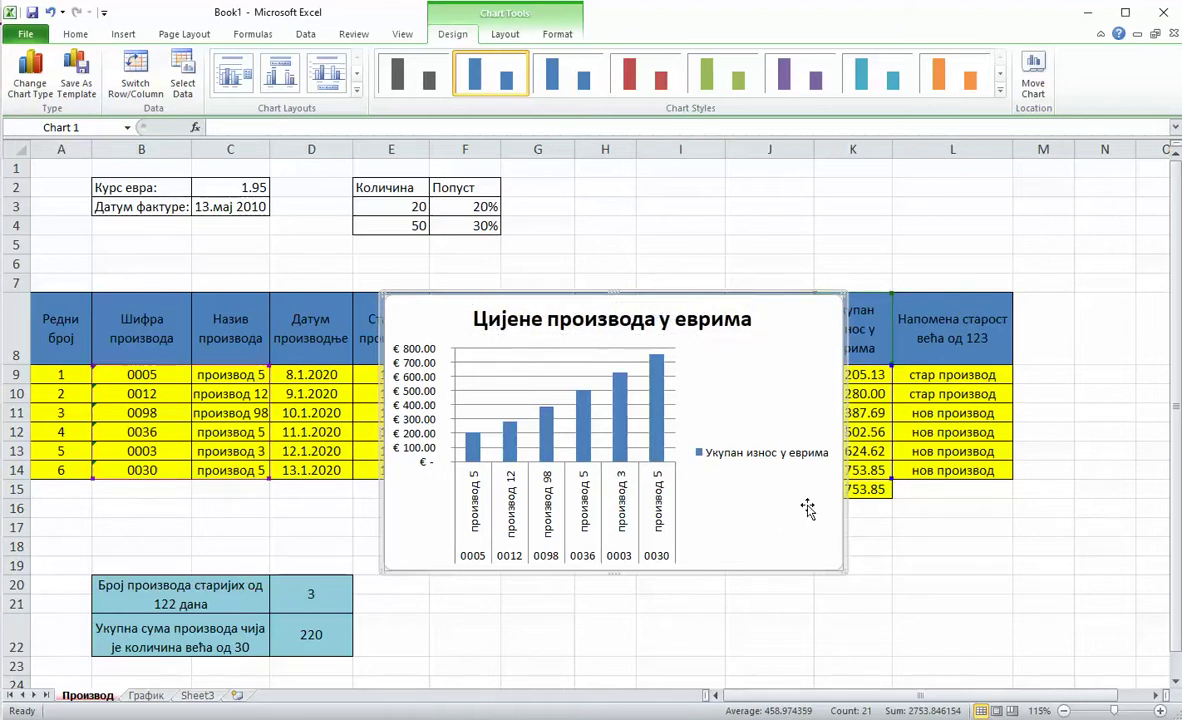
# Step: Apply the purple bevelled chart style to the column chart
pyautogui.click(553, 36)
pyautogui.click(506, 36)
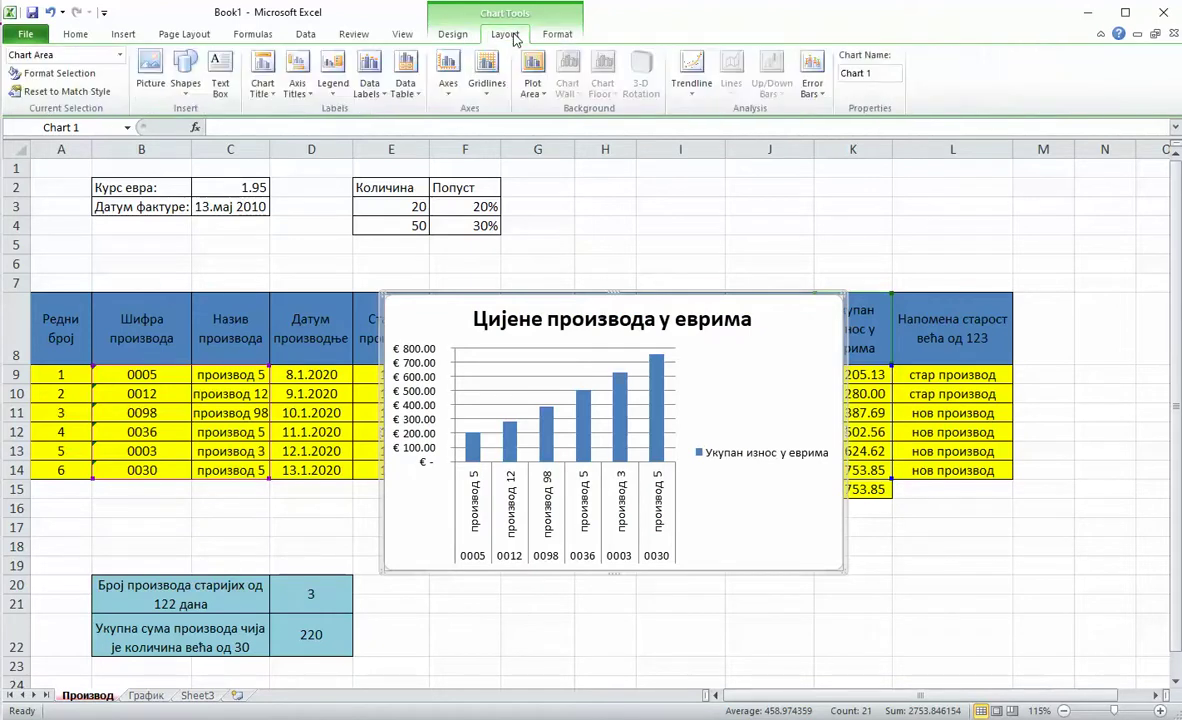
pyautogui.click(455, 34)
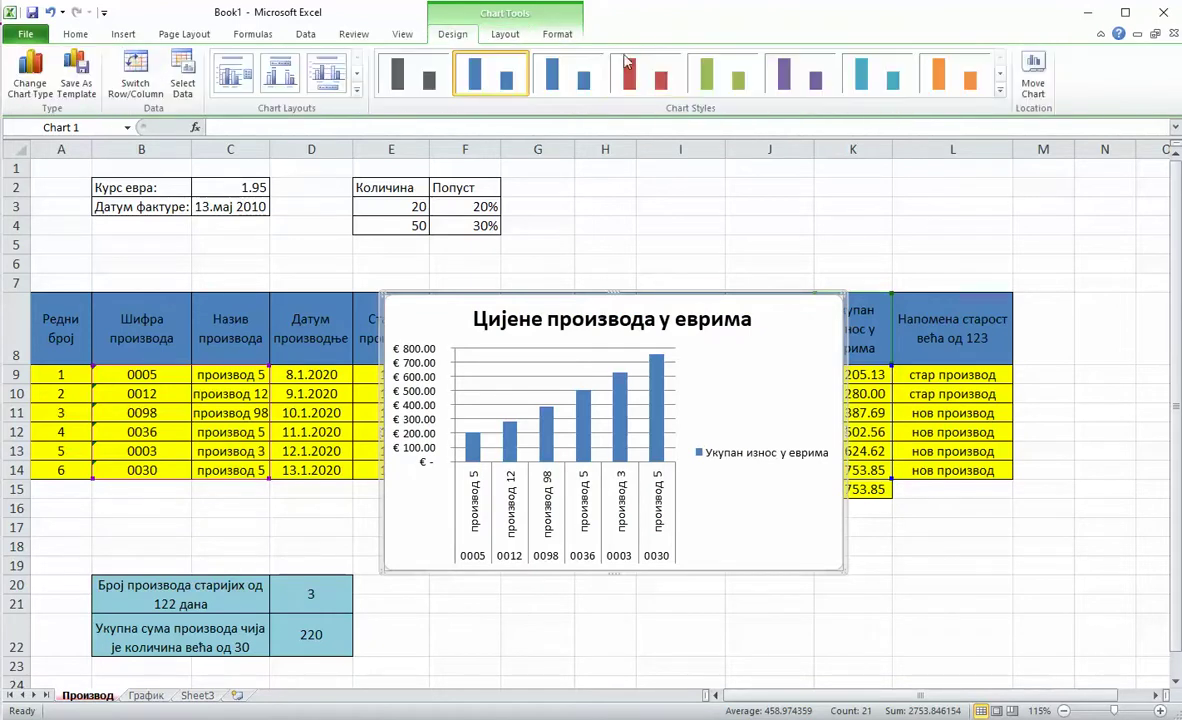
pyautogui.click(999, 96)
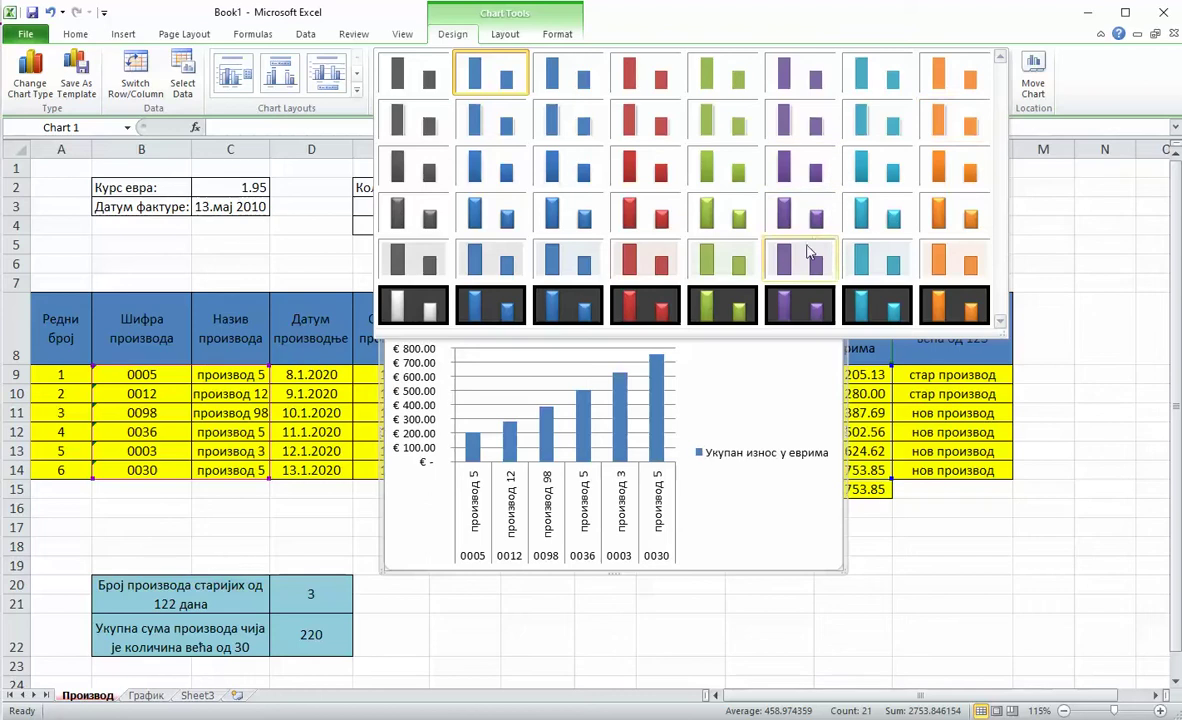
pyautogui.click(800, 215)
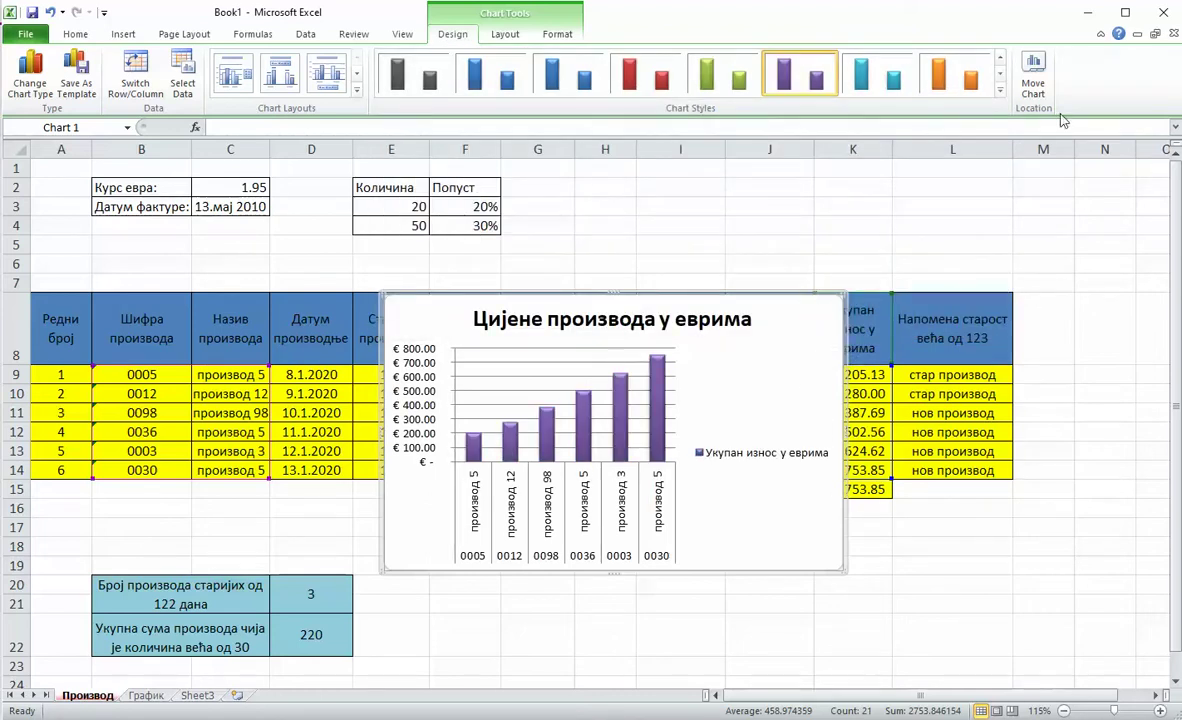
# Step: Move the column chart as an object to the График sheet
pyautogui.click(1033, 75)
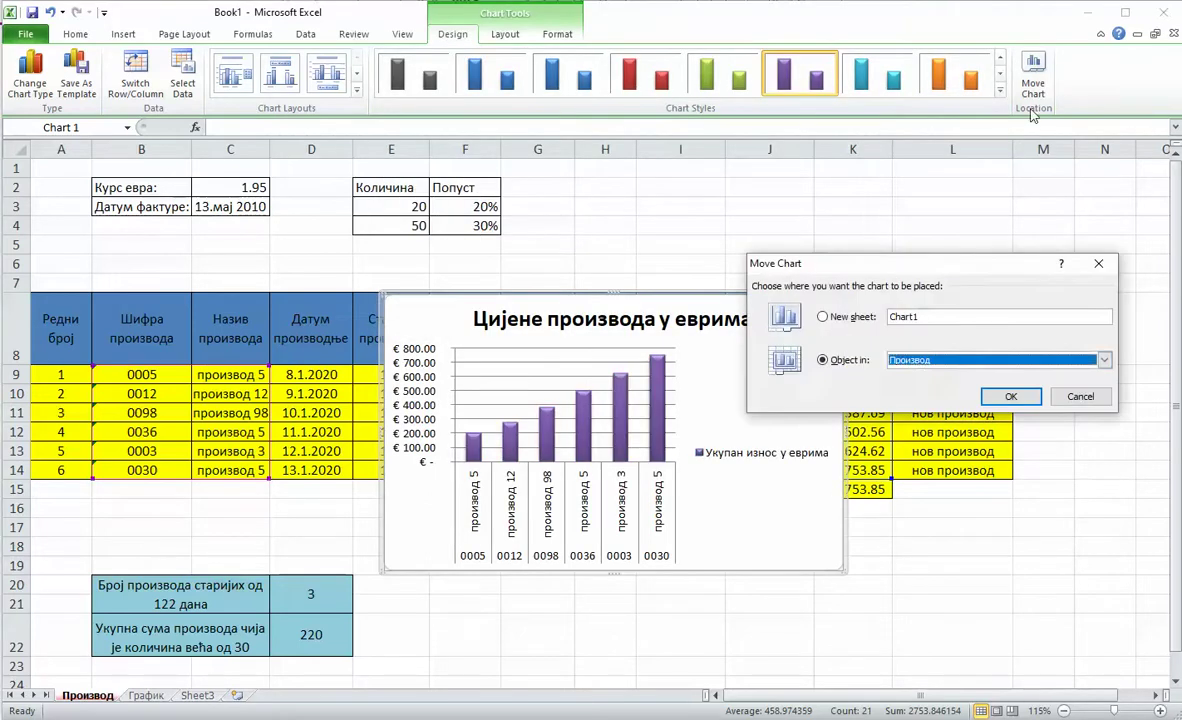
pyautogui.click(915, 362)
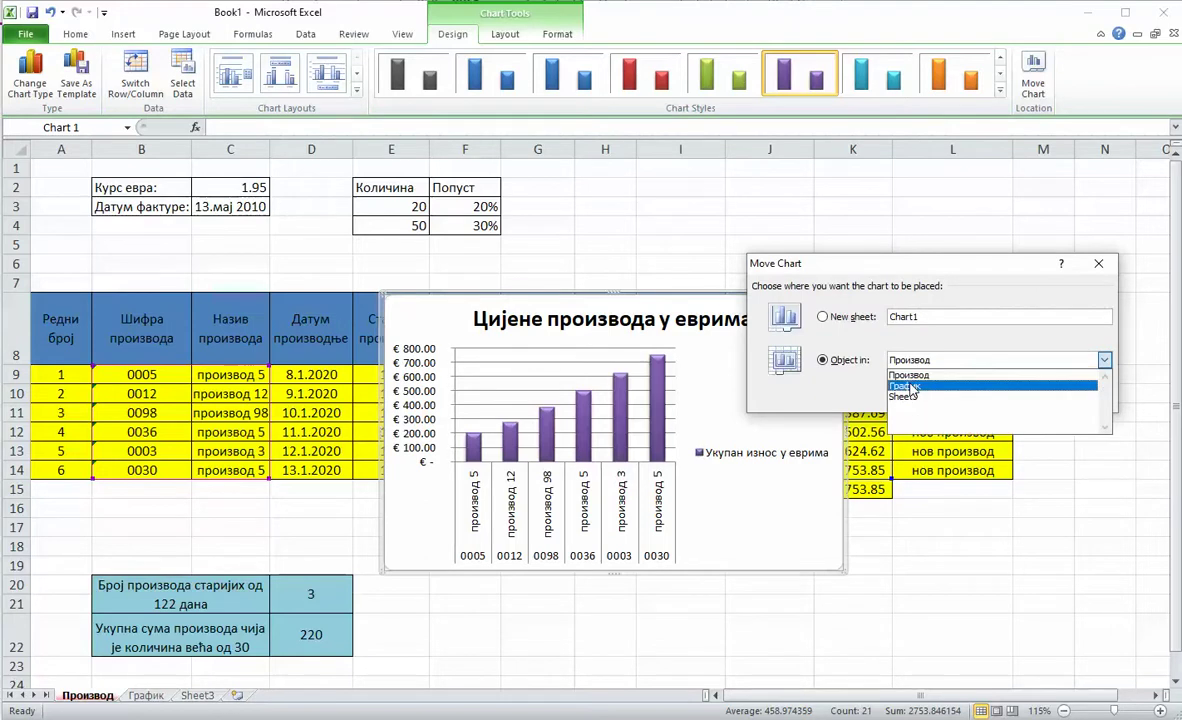
pyautogui.click(910, 386)
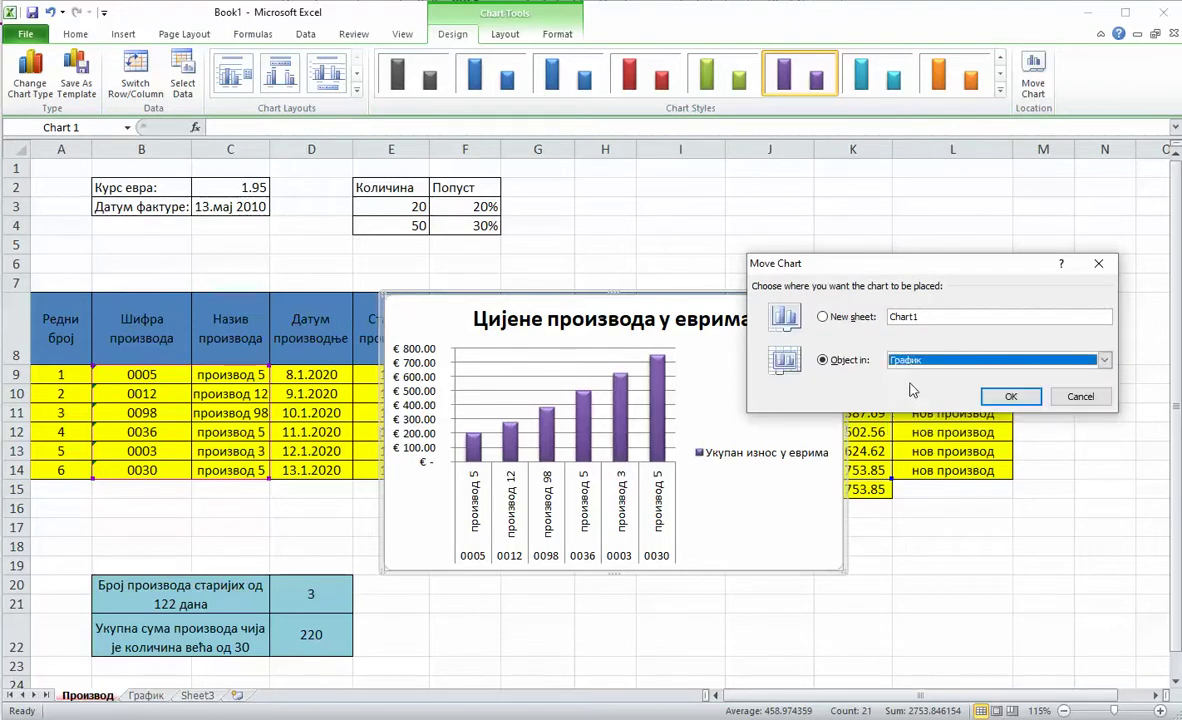
pyautogui.click(1008, 397)
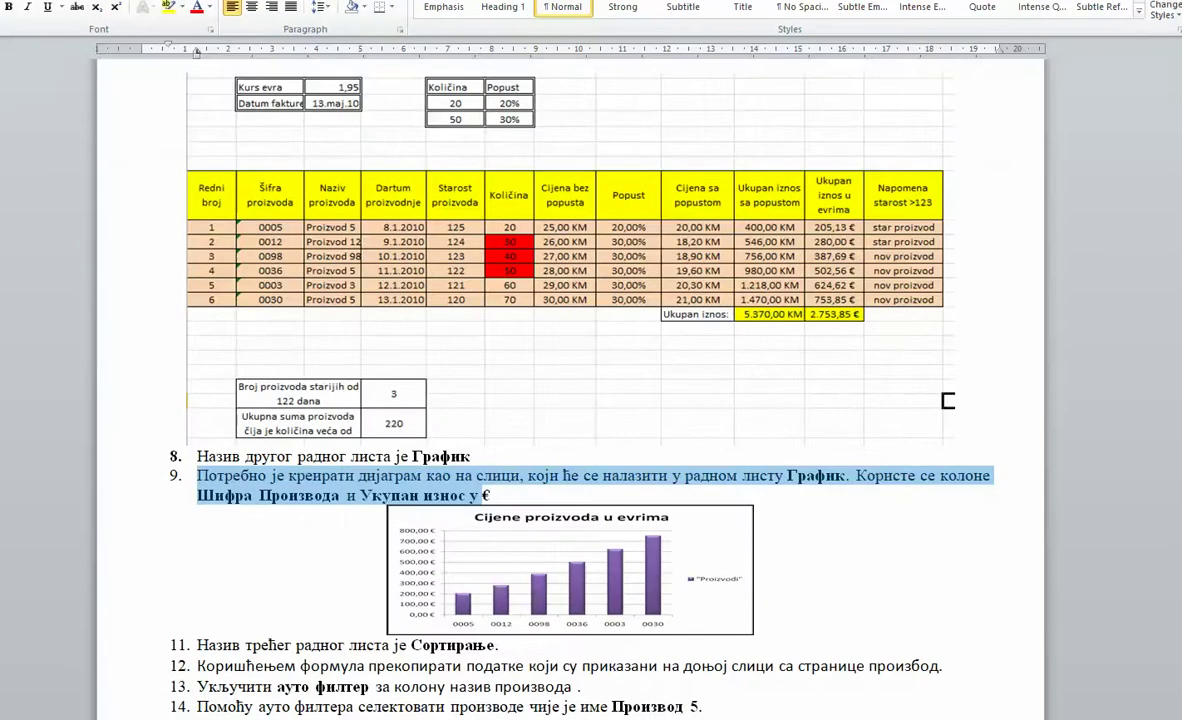
# Step: Check item 11 of the Word exercise and rename Sheet3 in the Excel workbook as "Сортирање"
pyautogui.scroll(-4, 499, 630)
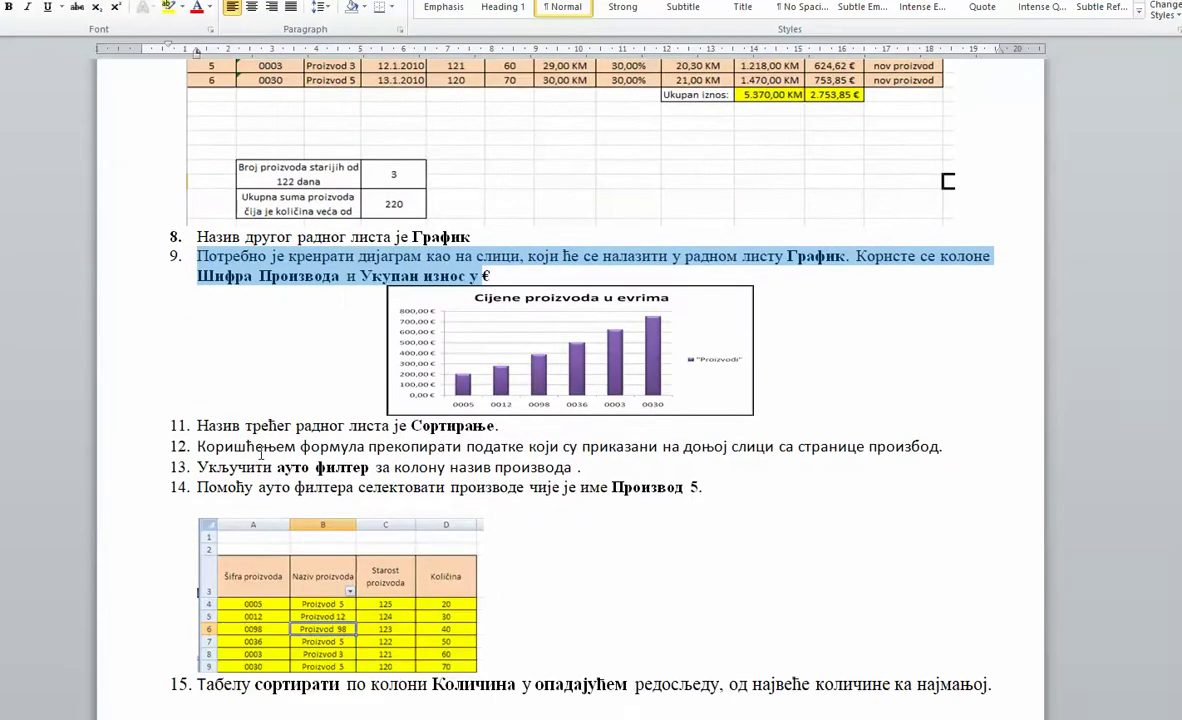
pyautogui.moveTo(199, 425); pyautogui.dragTo(491, 424)
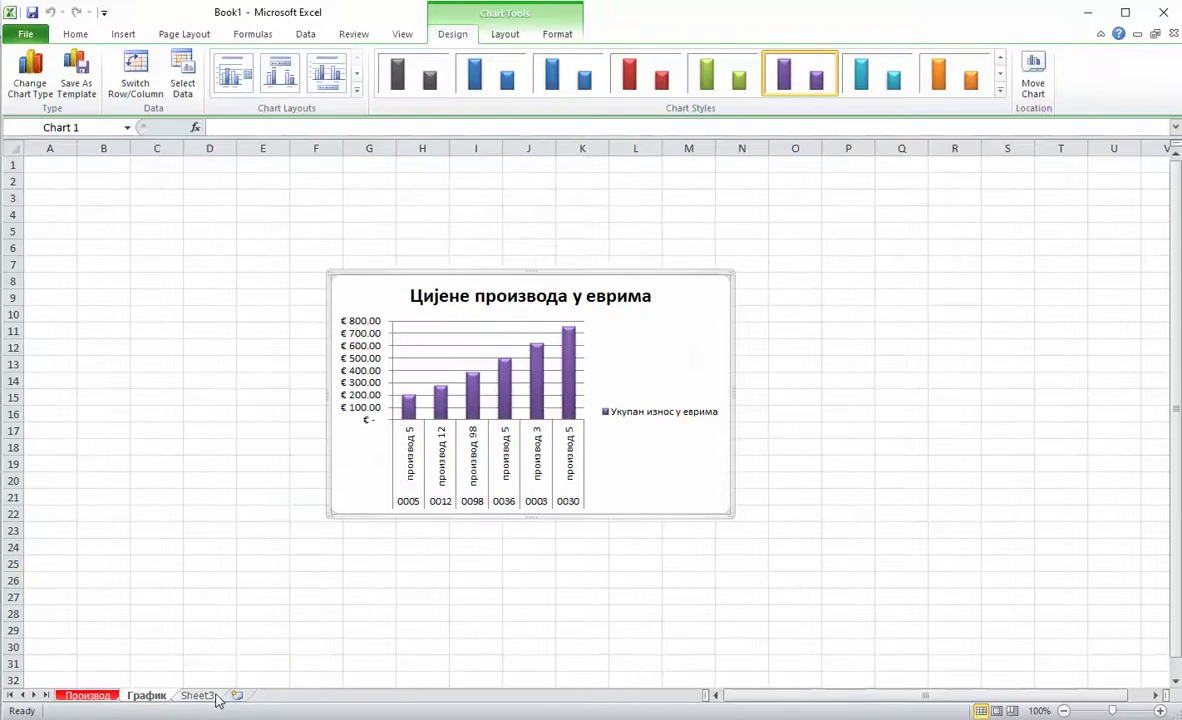
pyautogui.doubleClick(215, 696)
pyautogui.write('Со')
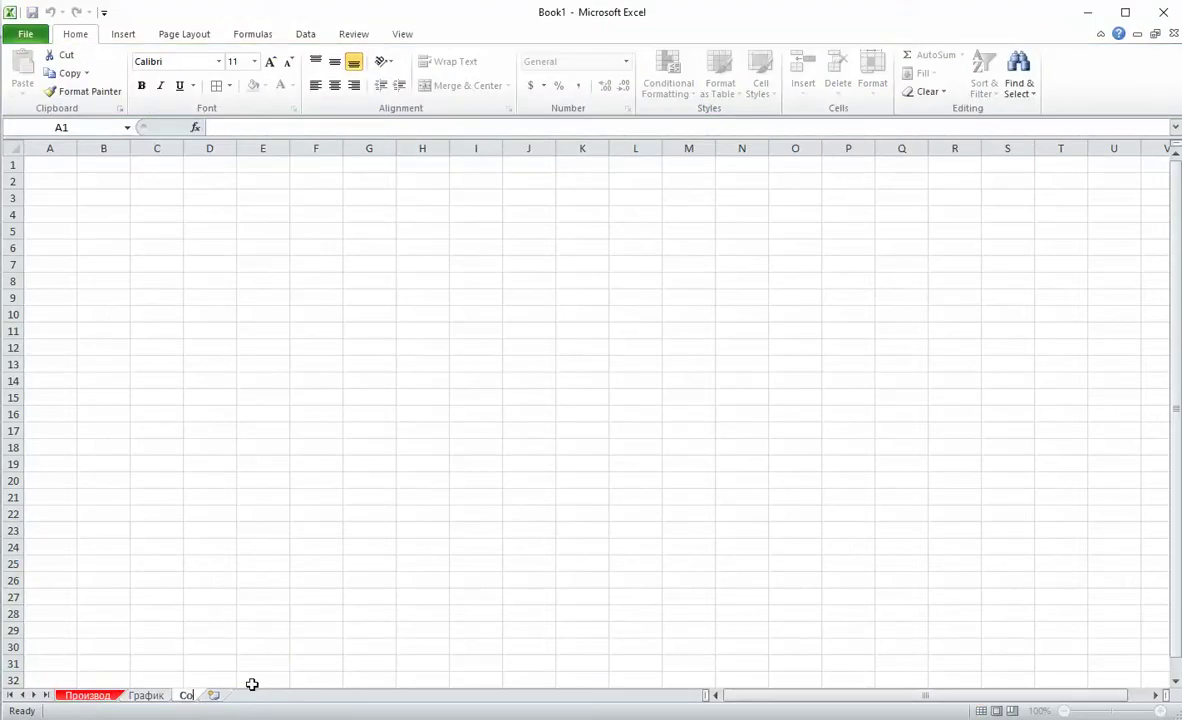
pyautogui.write('ртирање')
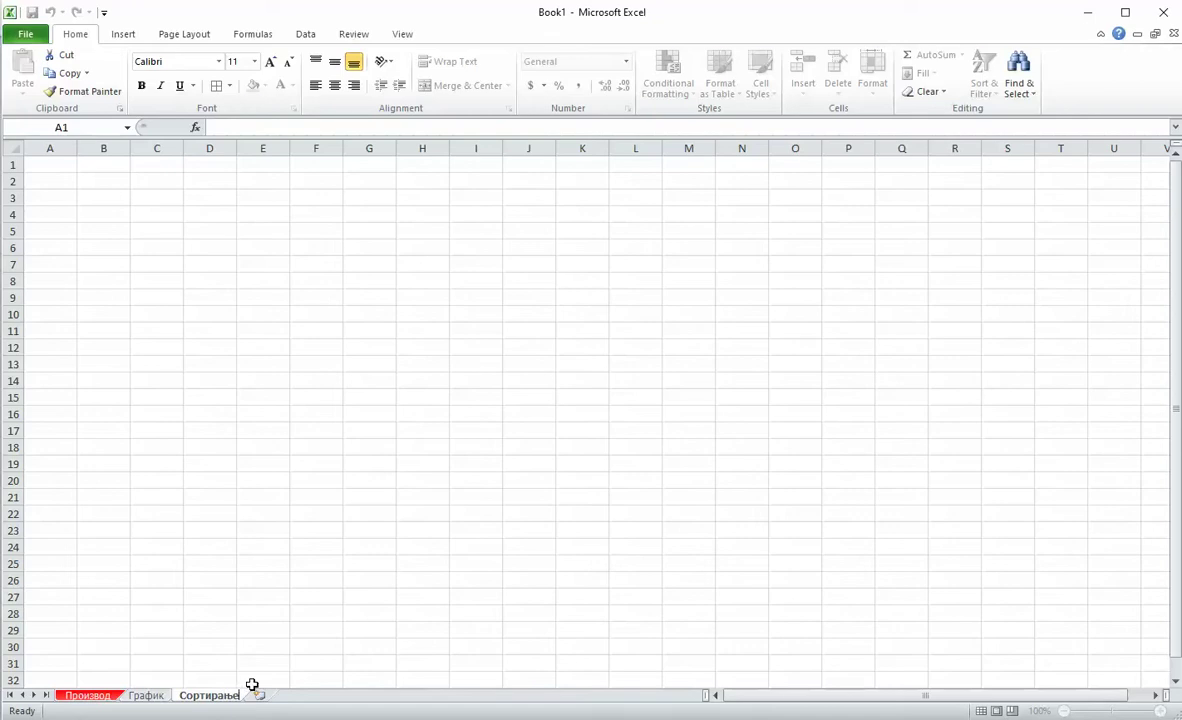
pyautogui.press('Return')
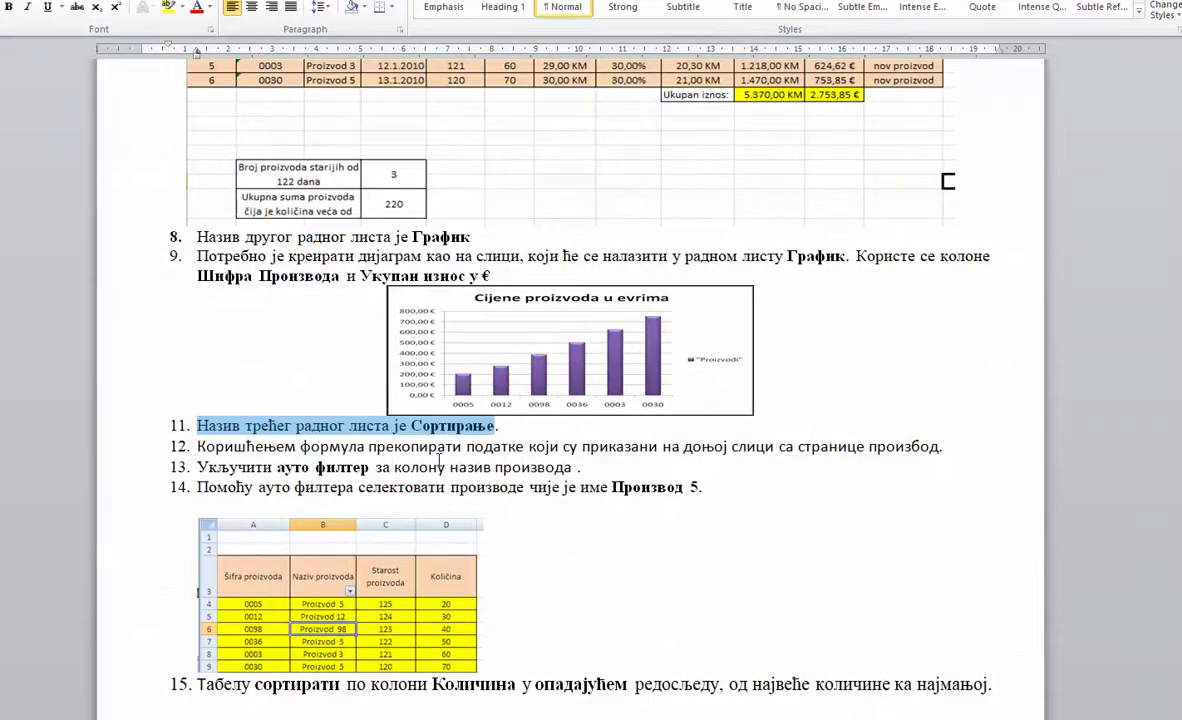
# Step: Read item 12 and its sample table in the Word exercise, and make row 3 of the Сортирање sheet in Excel taller to match
pyautogui.moveTo(252, 467); pyautogui.dragTo(261, 467)
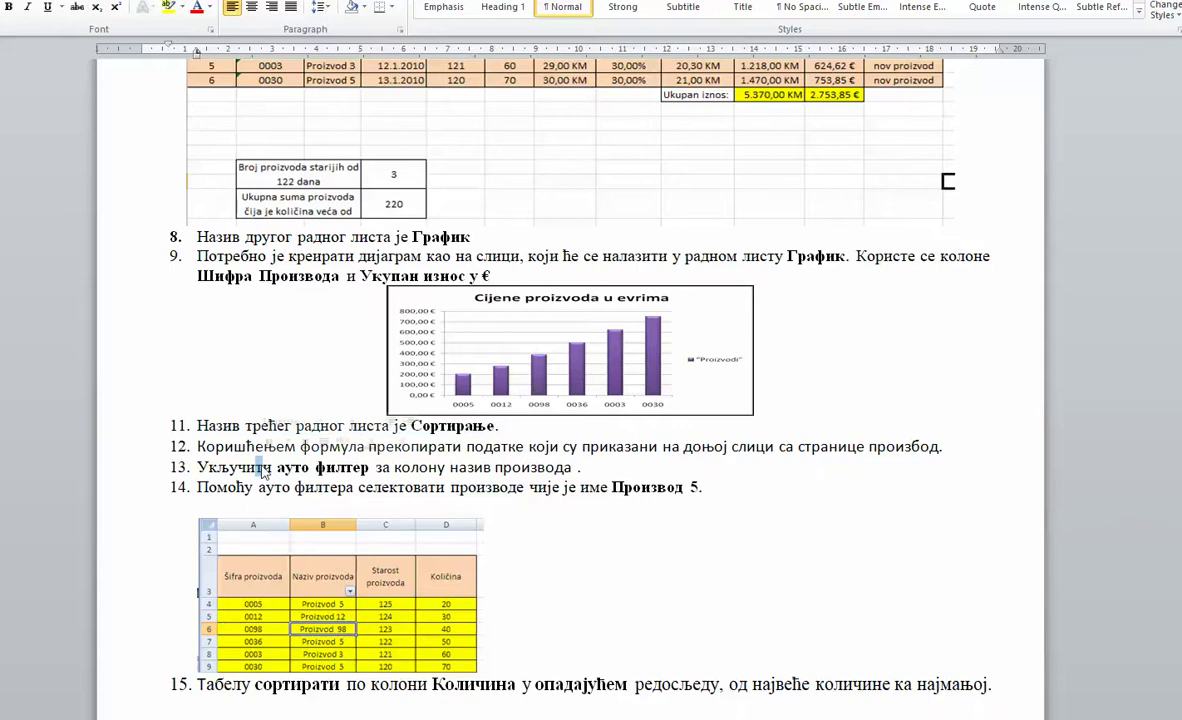
pyautogui.moveTo(198, 446); pyautogui.dragTo(731, 446)
pyautogui.scroll(3, 523, 564)
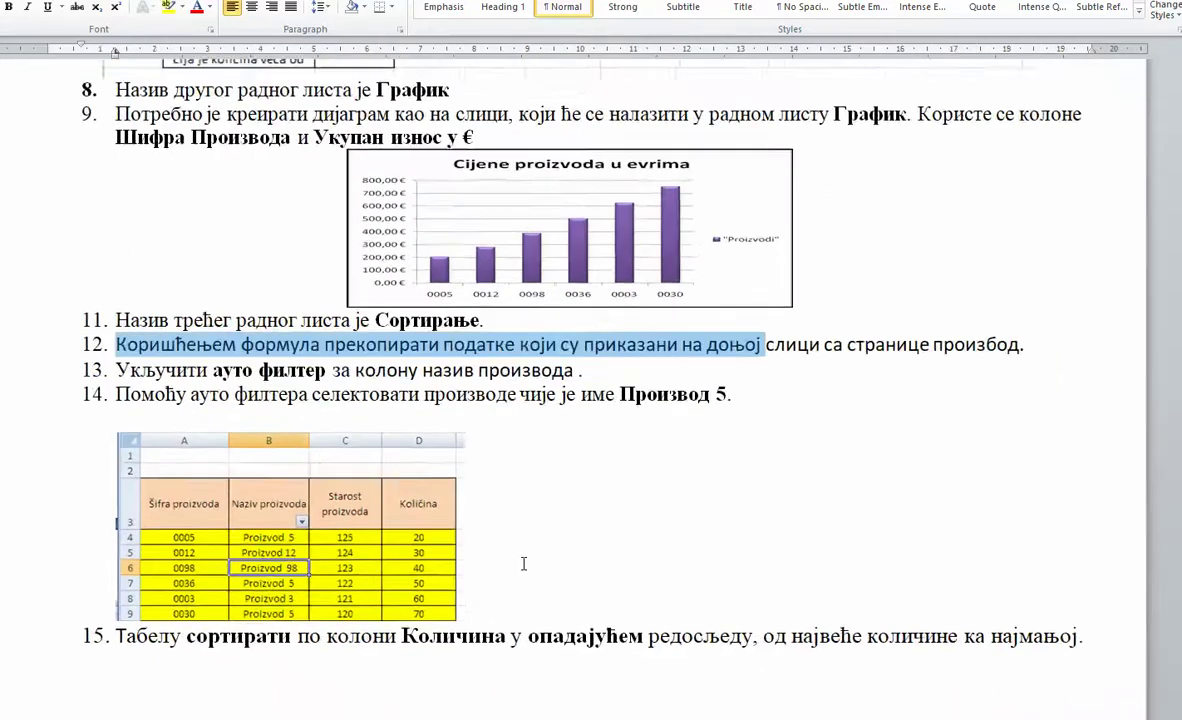
pyautogui.click(370, 580)
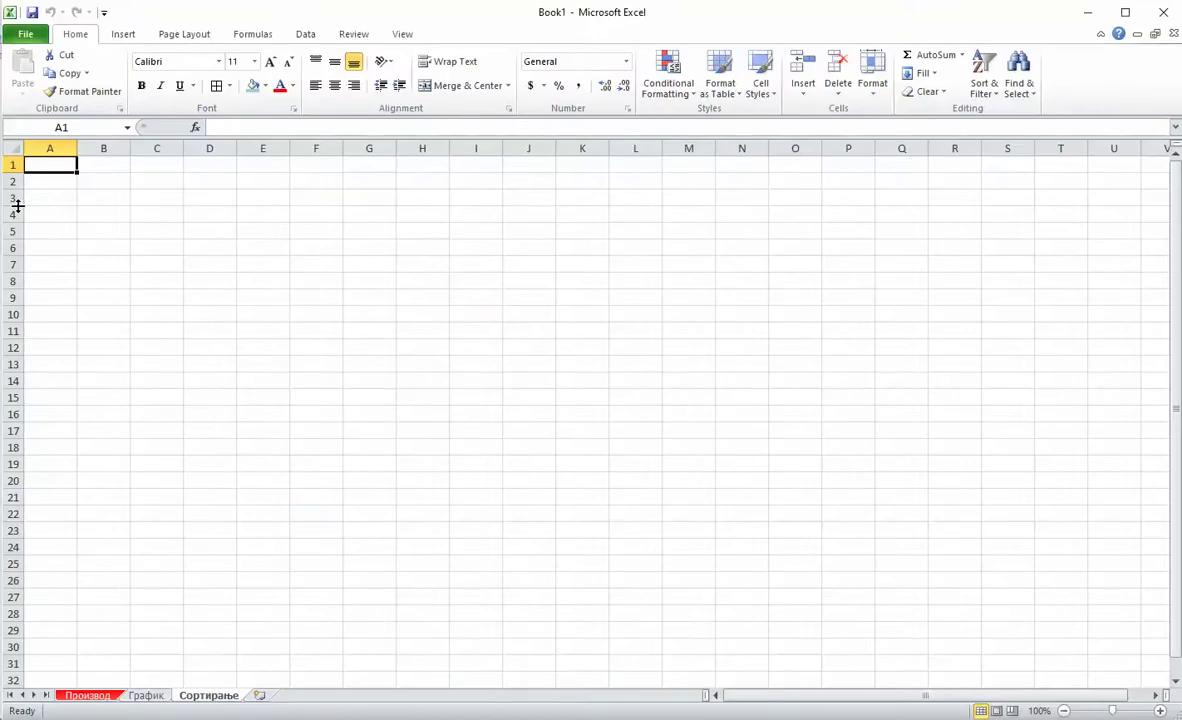
pyautogui.moveTo(18, 206); pyautogui.dragTo(18, 248)
# Step: Link cell A3 of the Сортирање sheet to the "Шифра производа" header with the formula =Производ!B8
pyautogui.scroll(6, 200, 314)
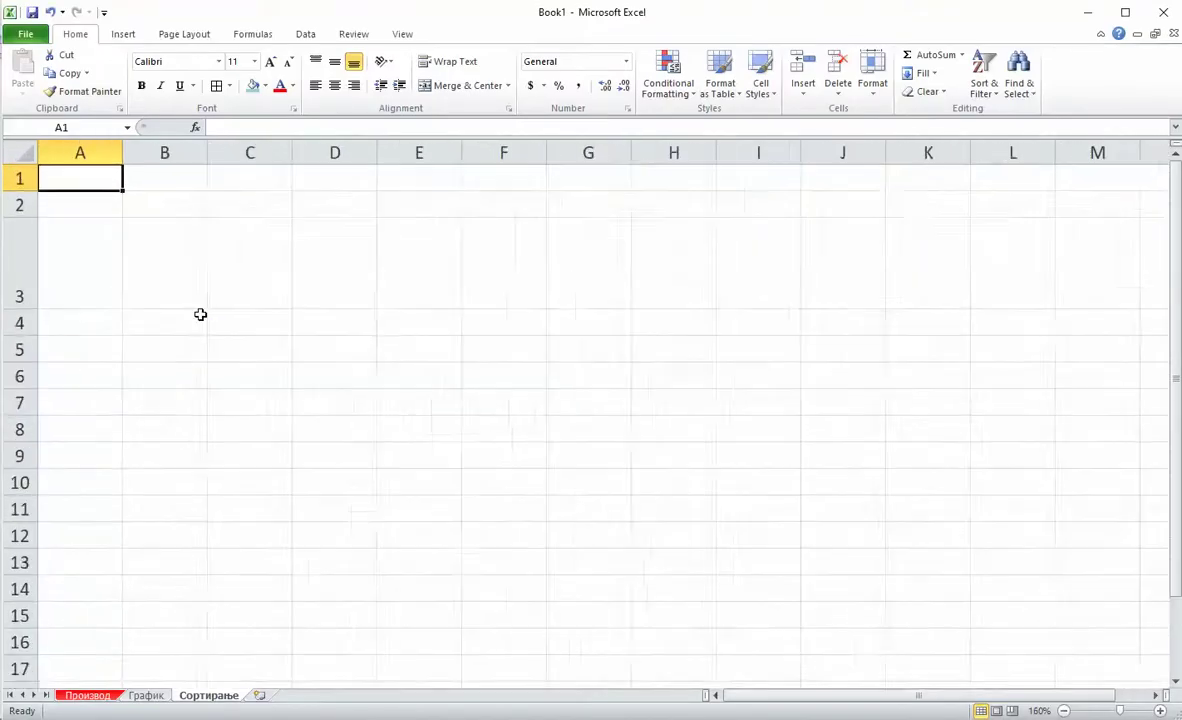
pyautogui.click(110, 271)
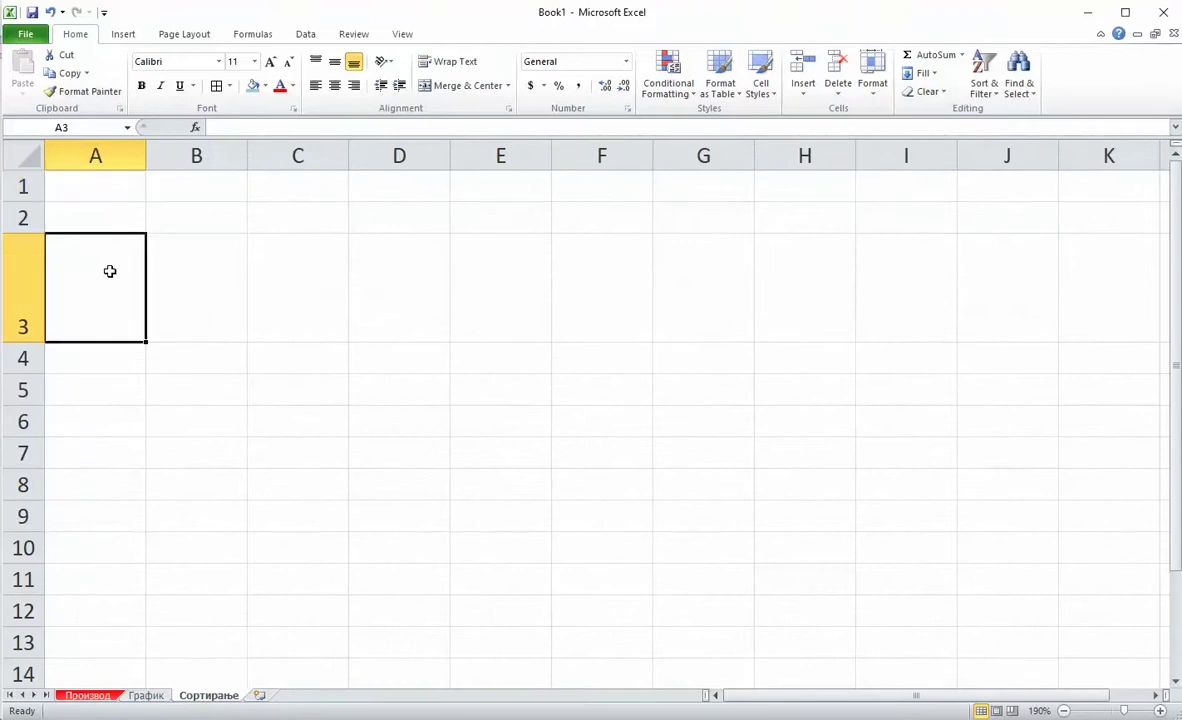
pyautogui.write('Ши')
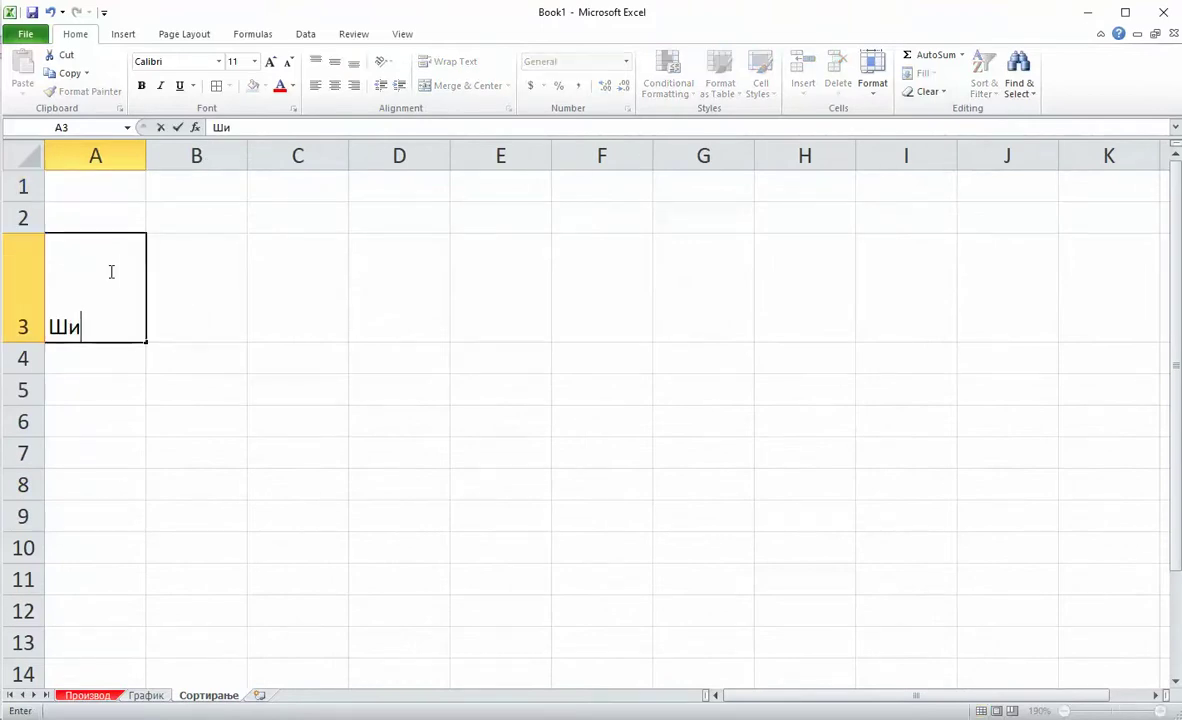
pyautogui.press('BackSpace')
pyautogui.press('BackSpace')
pyautogui.write('=')
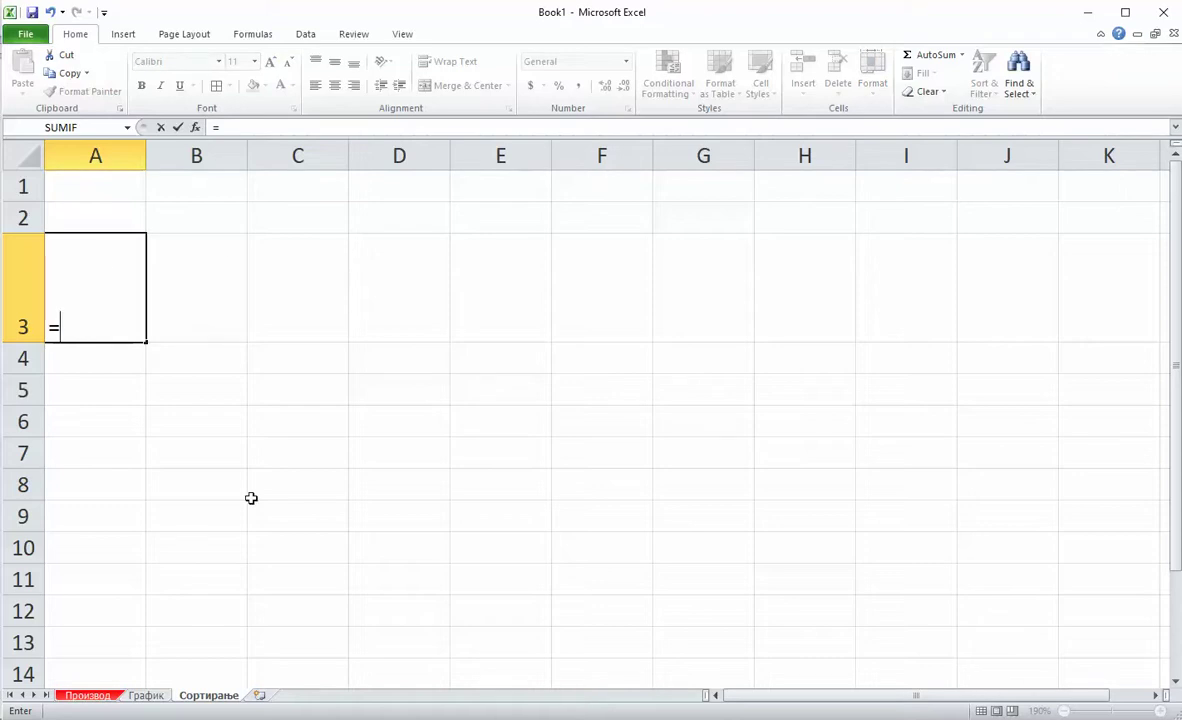
pyautogui.click(88, 694)
pyautogui.click(150, 336)
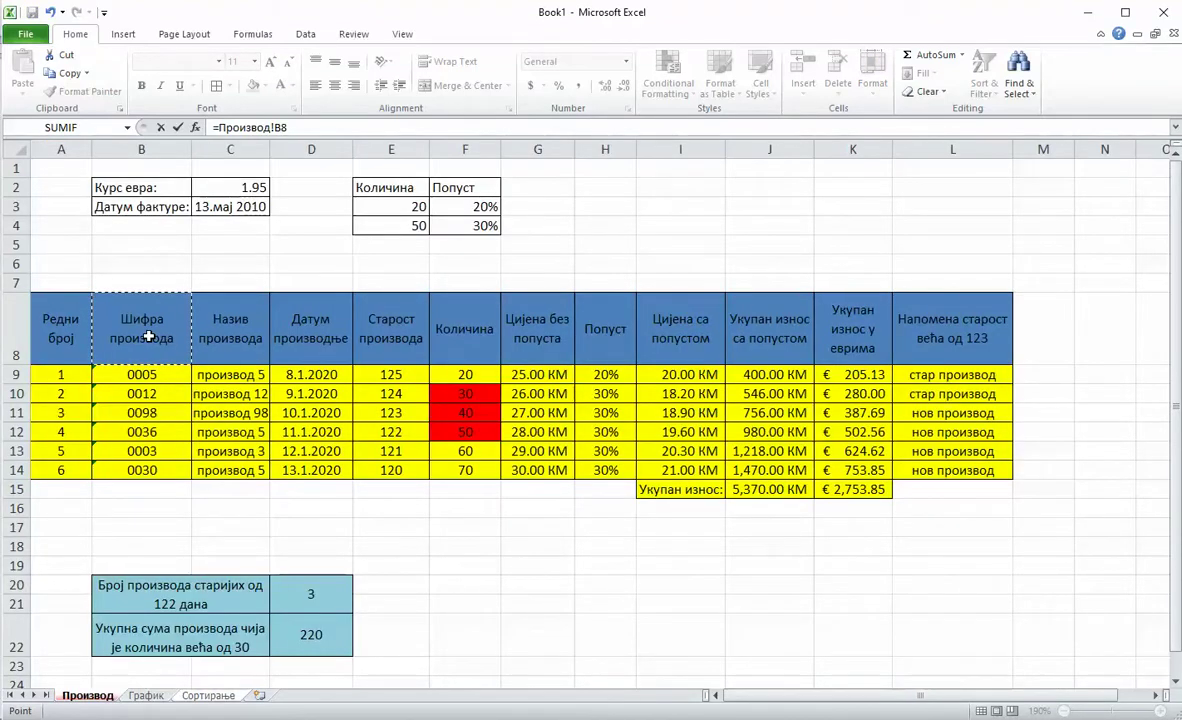
pyautogui.press('Return')
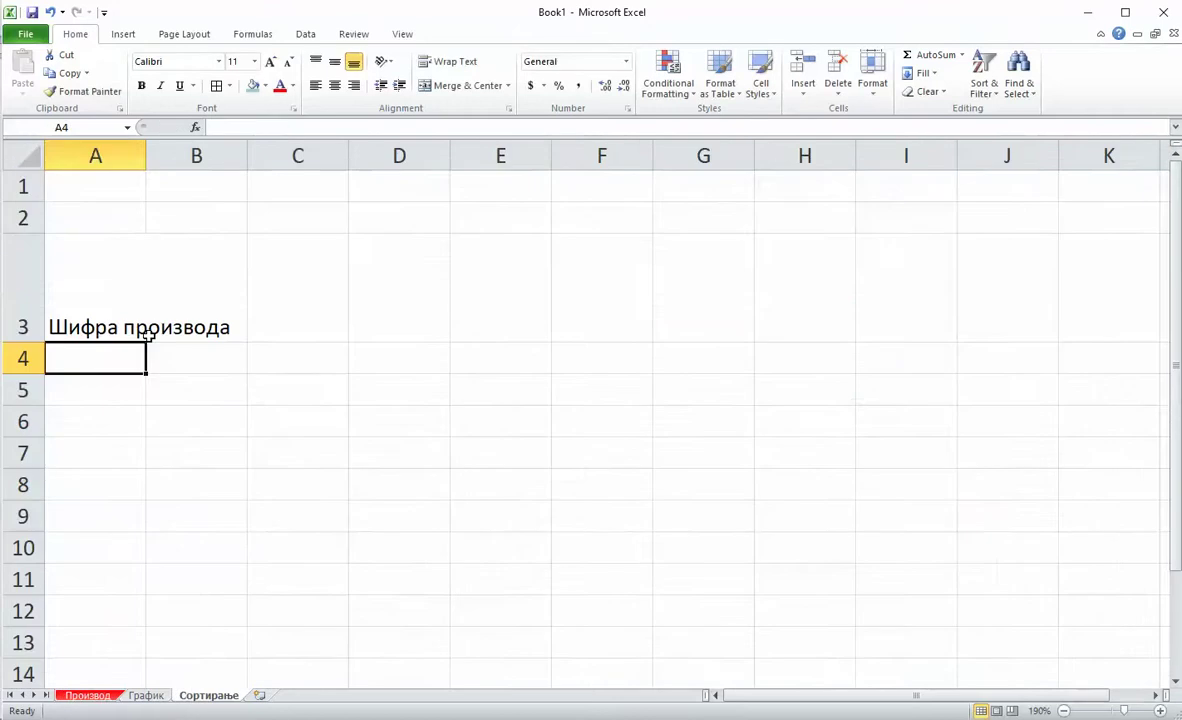
# Step: Widen column A slightly, and give header cells A3:D3 wrapped text centred both horizontally and vertically
pyautogui.click(160, 298)
pyautogui.moveTo(145, 158); pyautogui.dragTo(179, 158)
pyautogui.moveTo(140, 271); pyautogui.dragTo(440, 256)
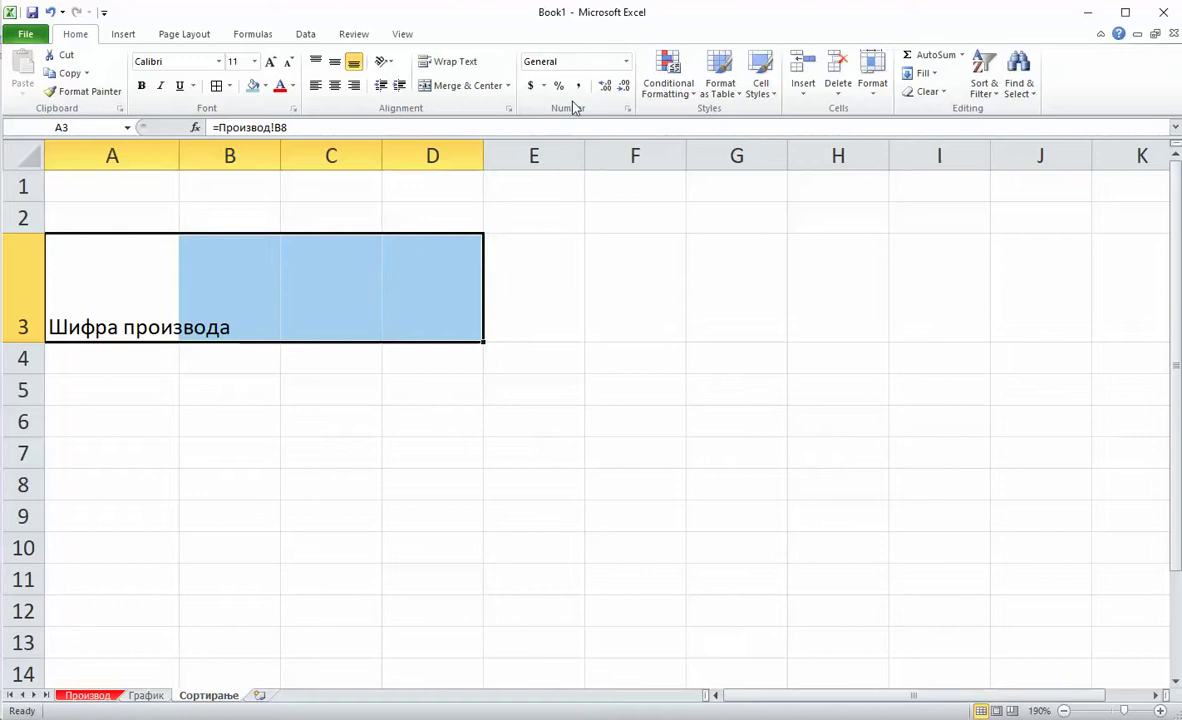
pyautogui.click(455, 62)
pyautogui.click(335, 61)
pyautogui.click(335, 86)
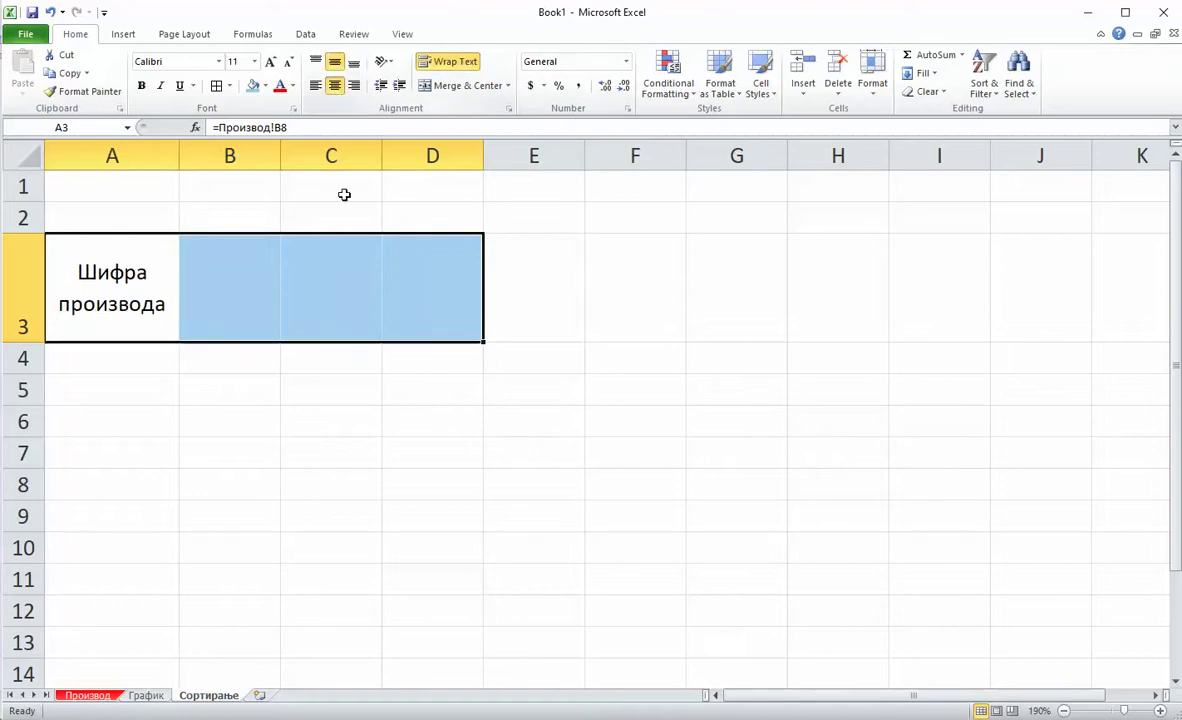
# Step: Link cell B3 of the Сортирање sheet to the "Назив производа" header with the formula =Производ!C8, and widen column B slightly
pyautogui.click(298, 298)
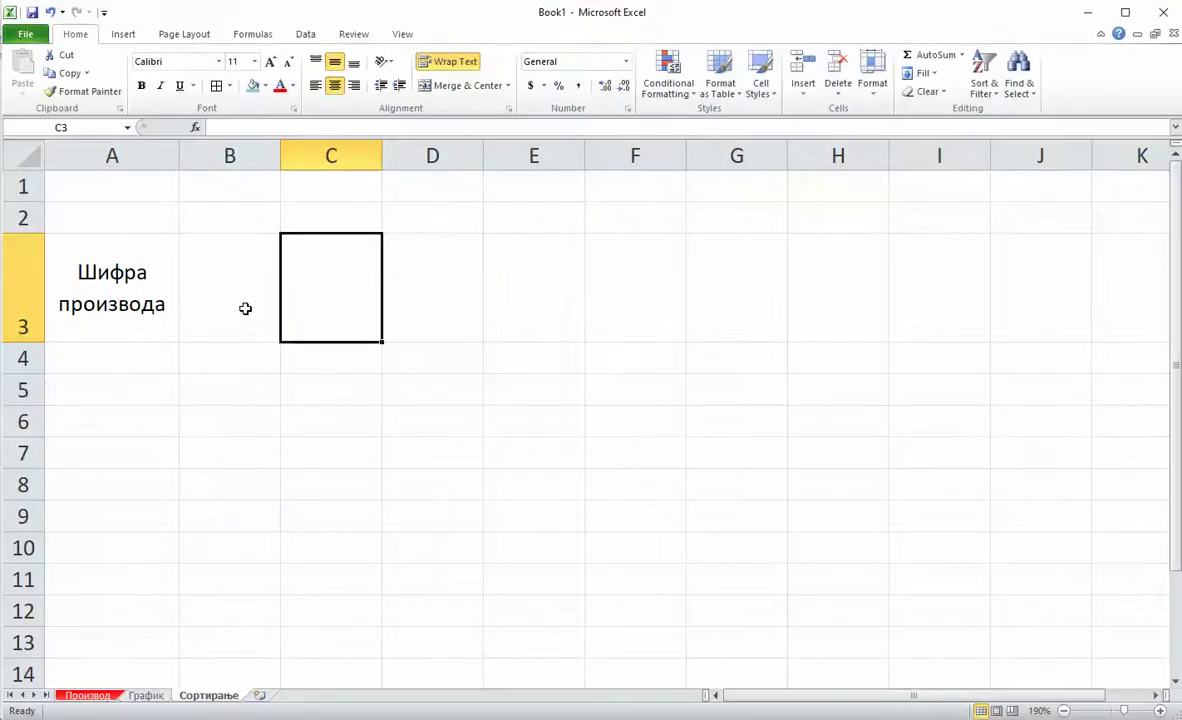
pyautogui.click(223, 300)
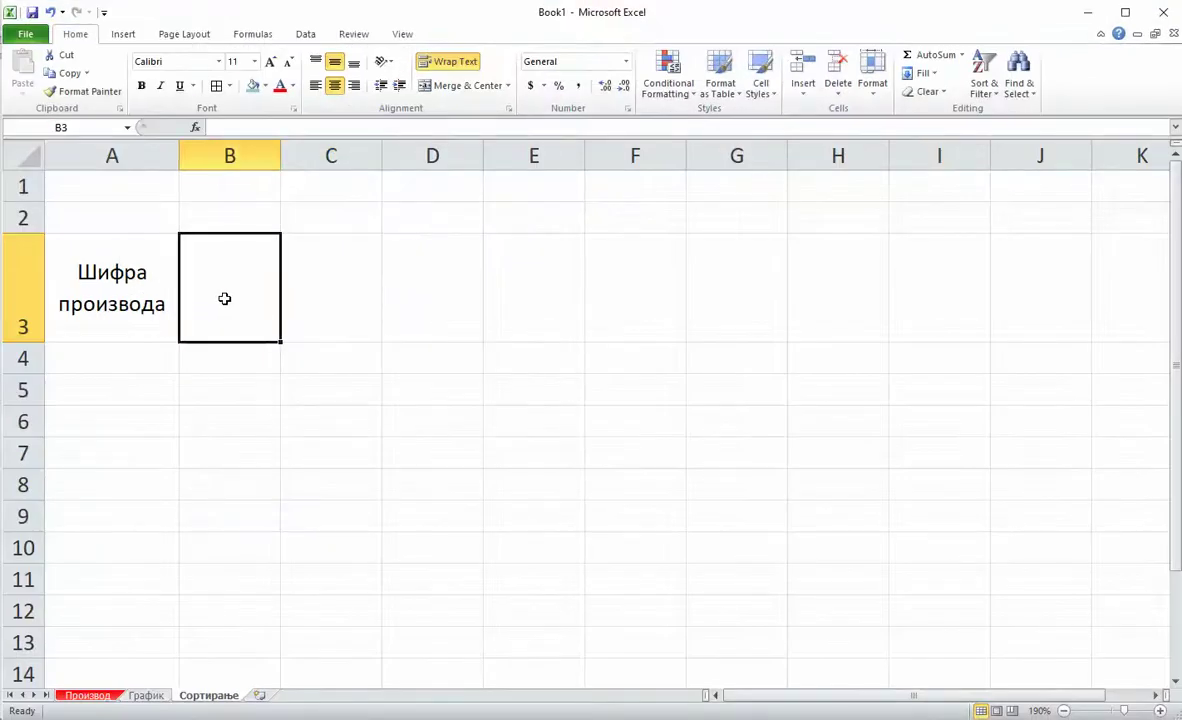
pyautogui.write('=')
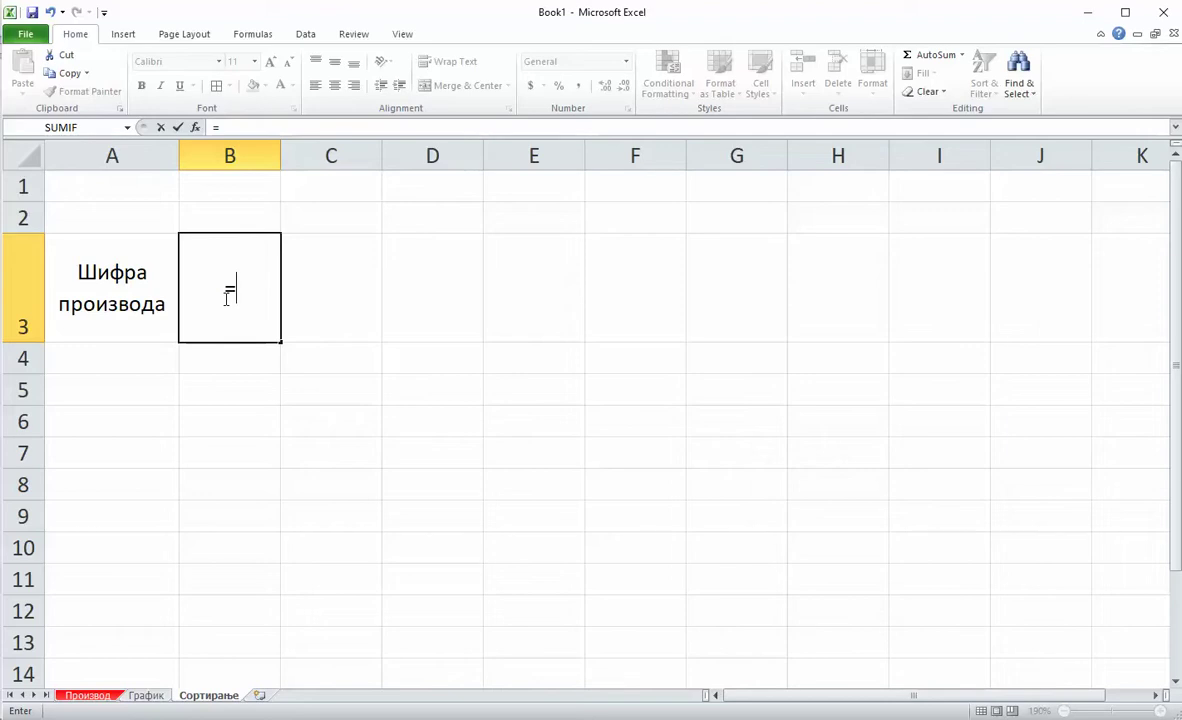
pyautogui.press('super+space')
pyautogui.write('Прои')
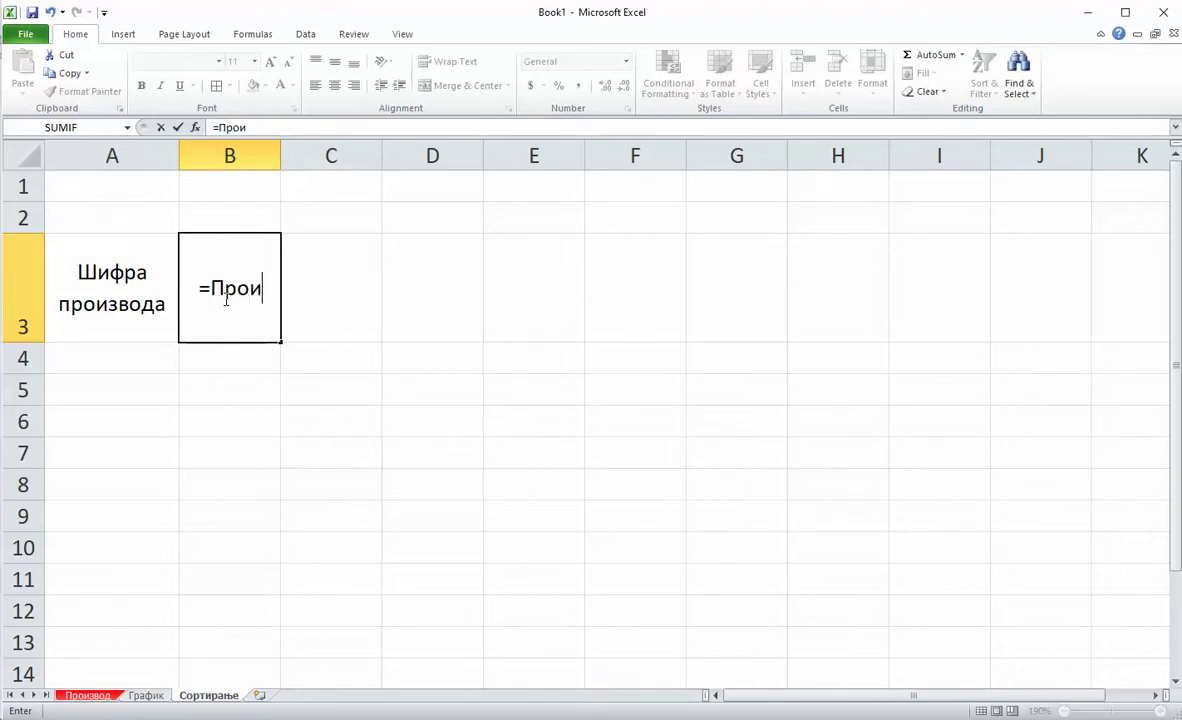
pyautogui.write('звод')
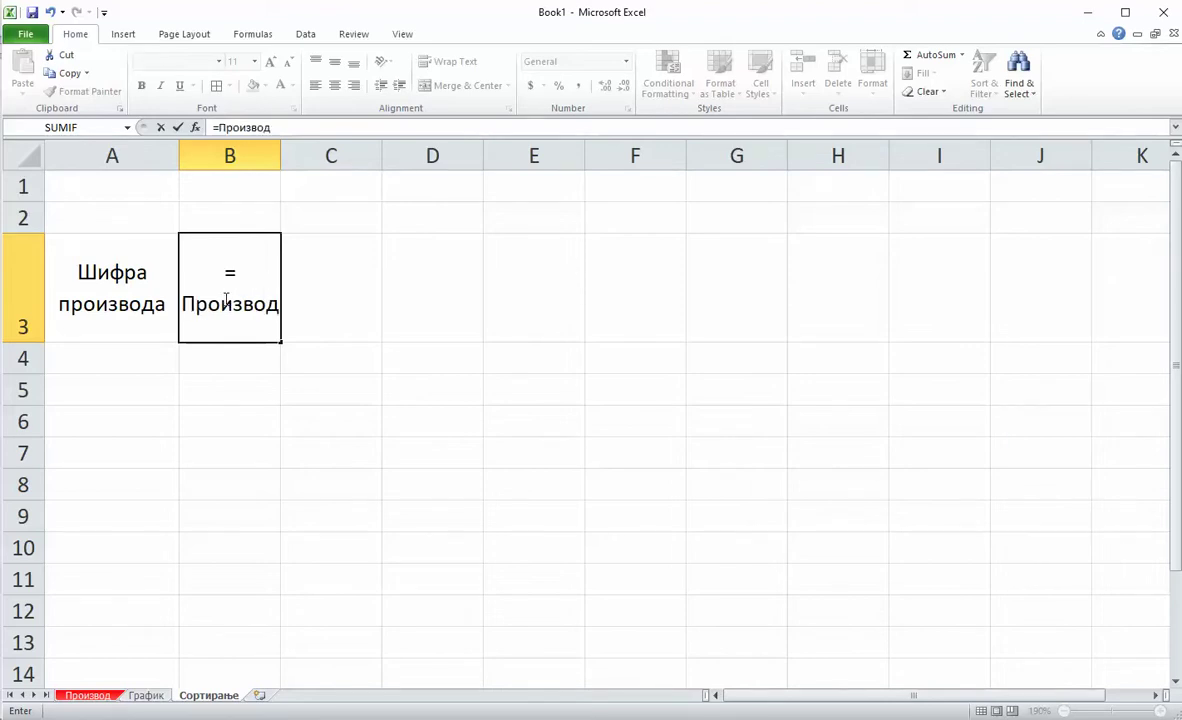
pyautogui.write('!')
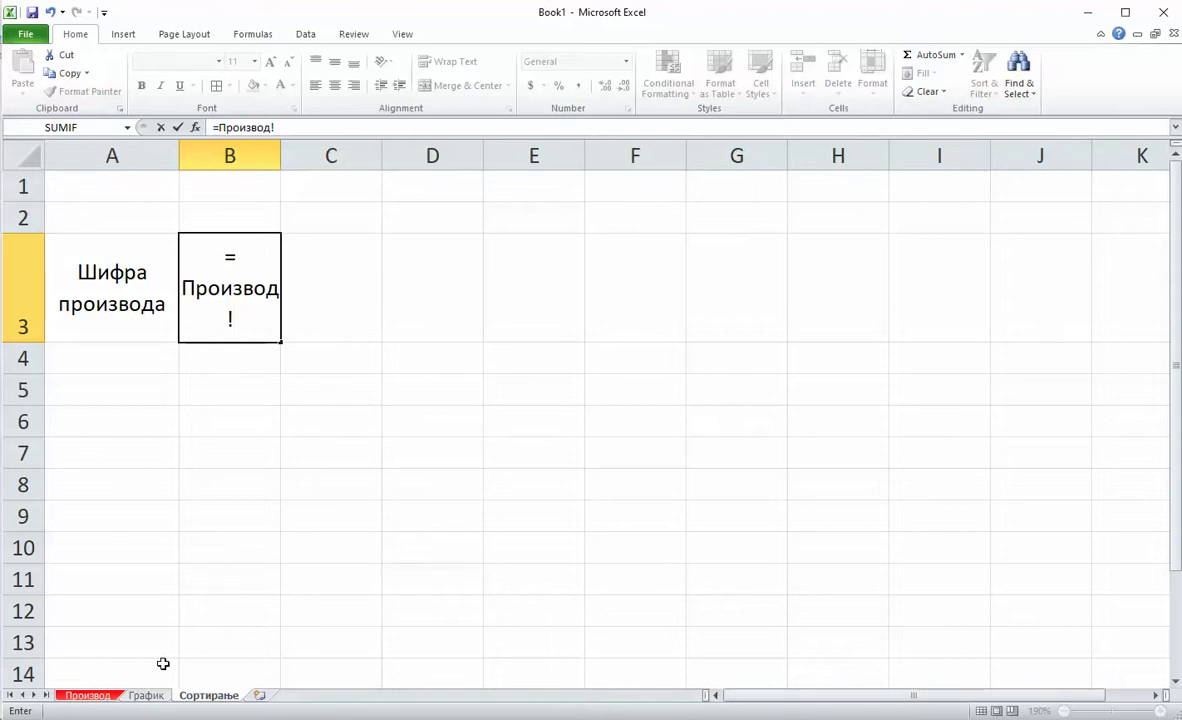
pyautogui.click(112, 697)
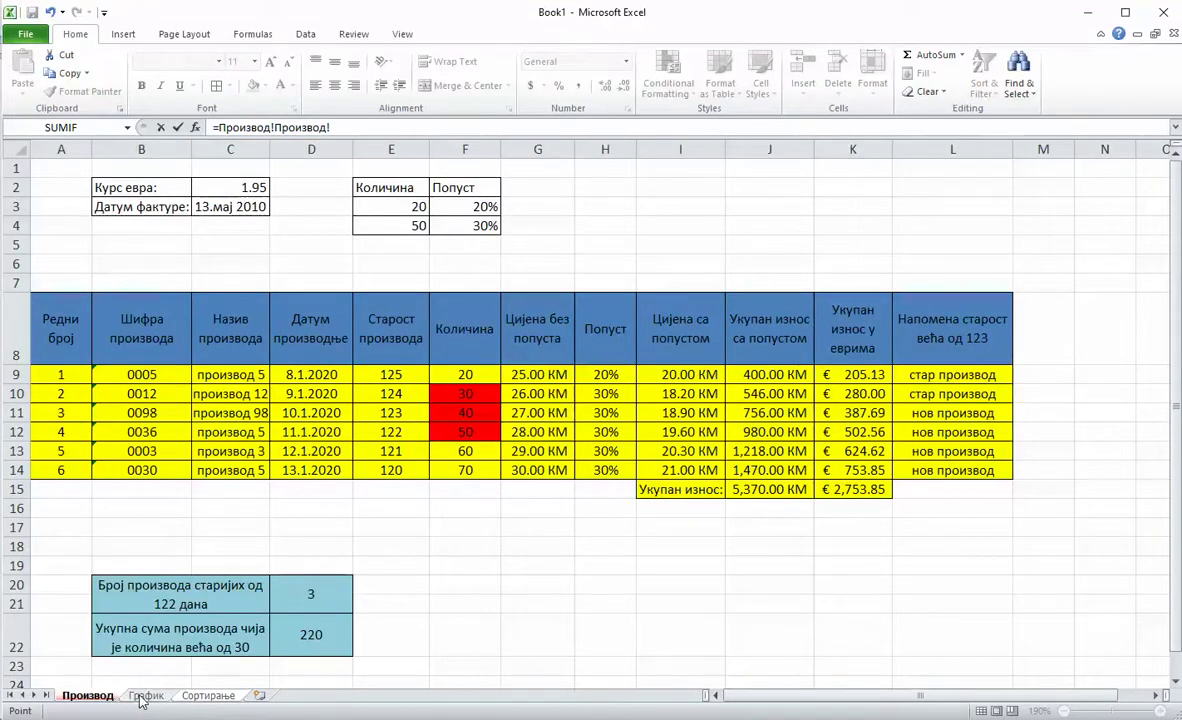
pyautogui.click(146, 695)
pyautogui.click(208, 695)
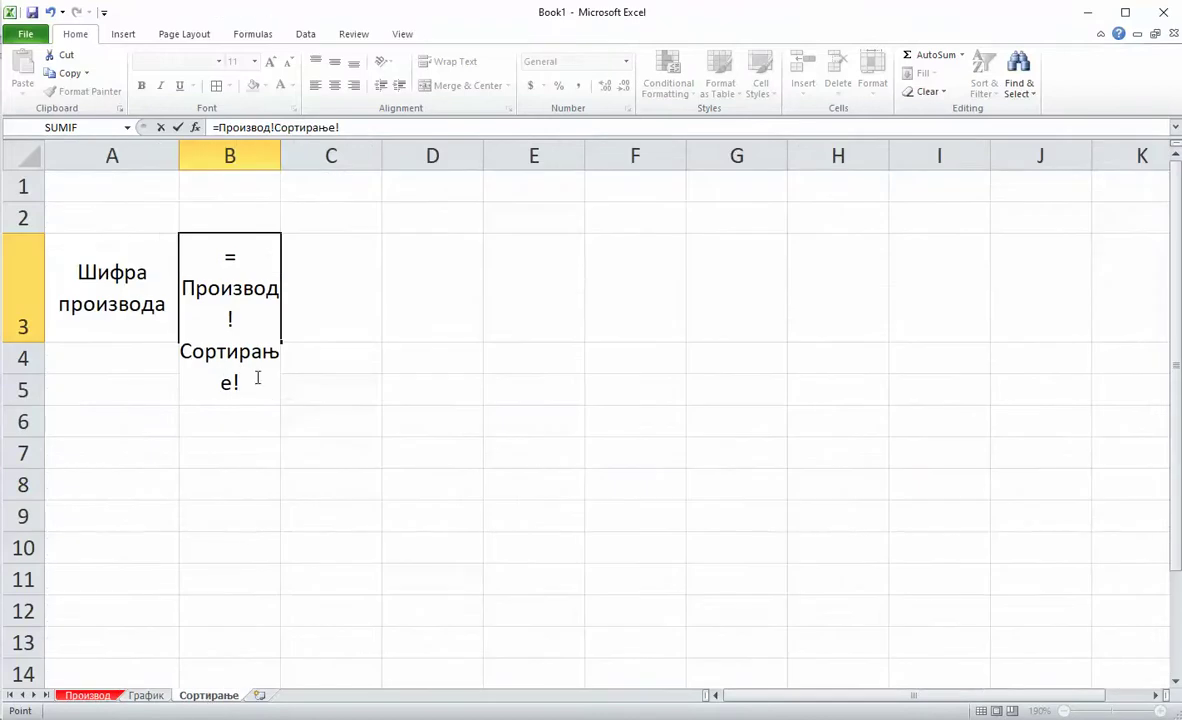
pyautogui.moveTo(259, 376); pyautogui.dragTo(180, 345)
pyautogui.press('BackSpace')
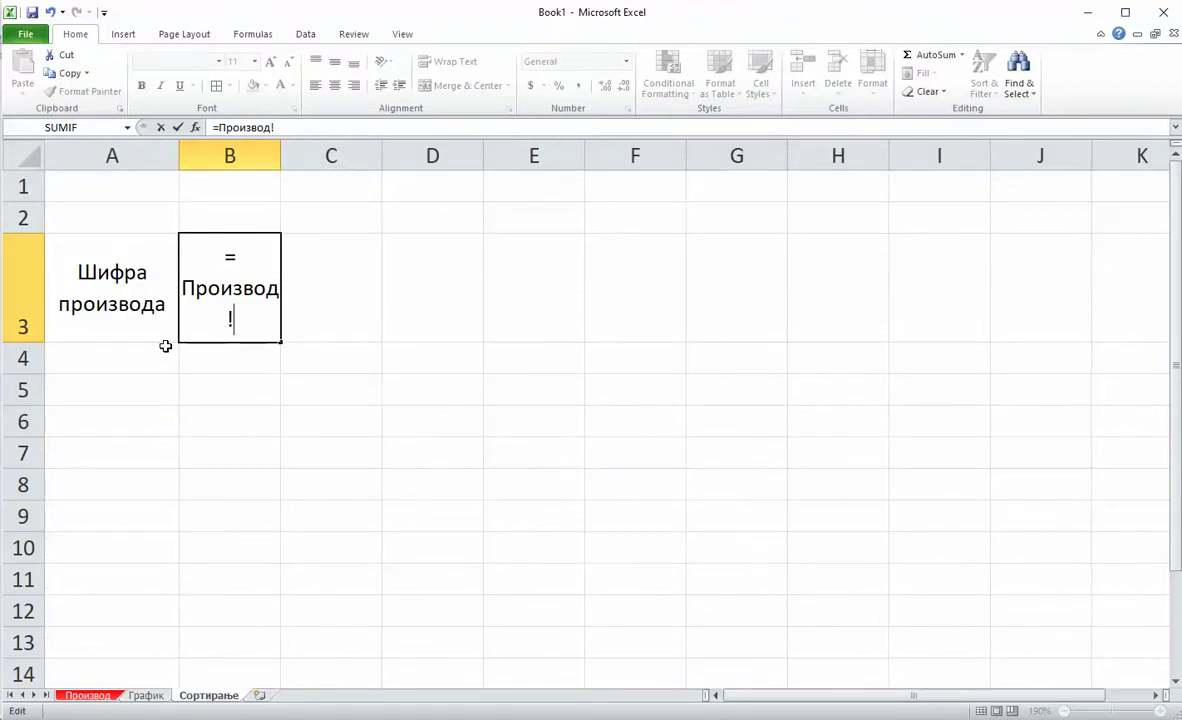
pyautogui.write('C8')
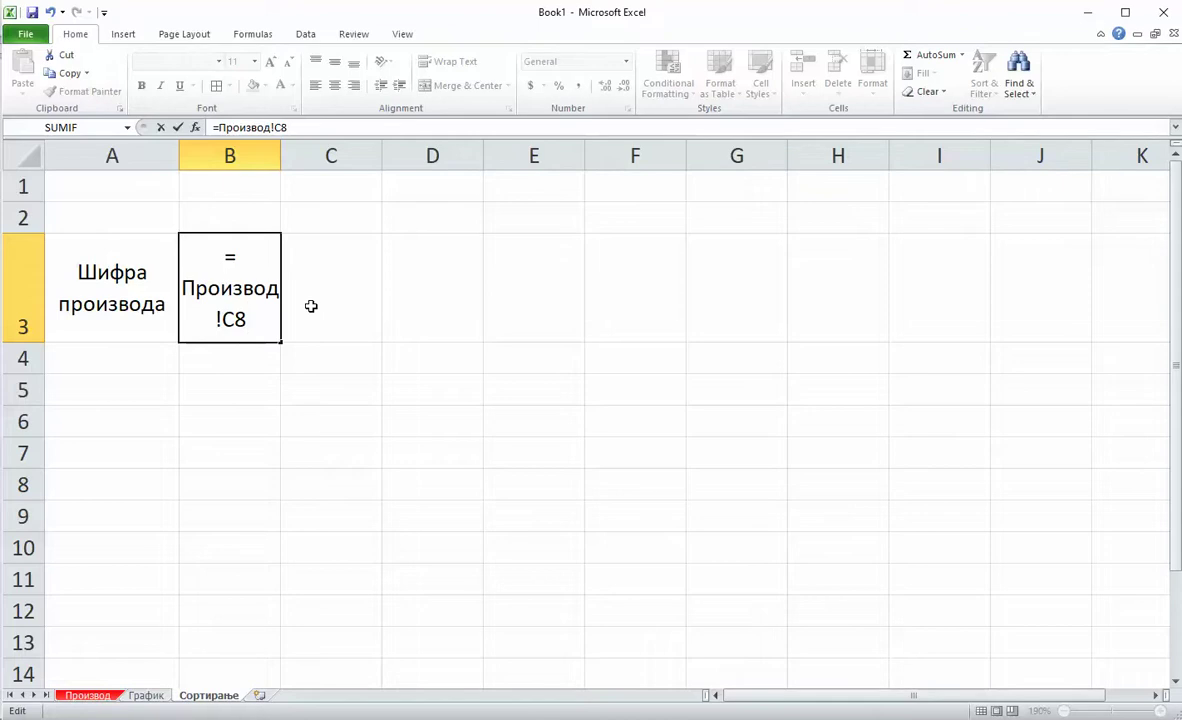
pyautogui.press('Return')
pyautogui.moveTo(282, 156); pyautogui.dragTo(310, 157)
# Step: Review the linking formulas in header cells A3 and B3
pyautogui.doubleClick(138, 274)
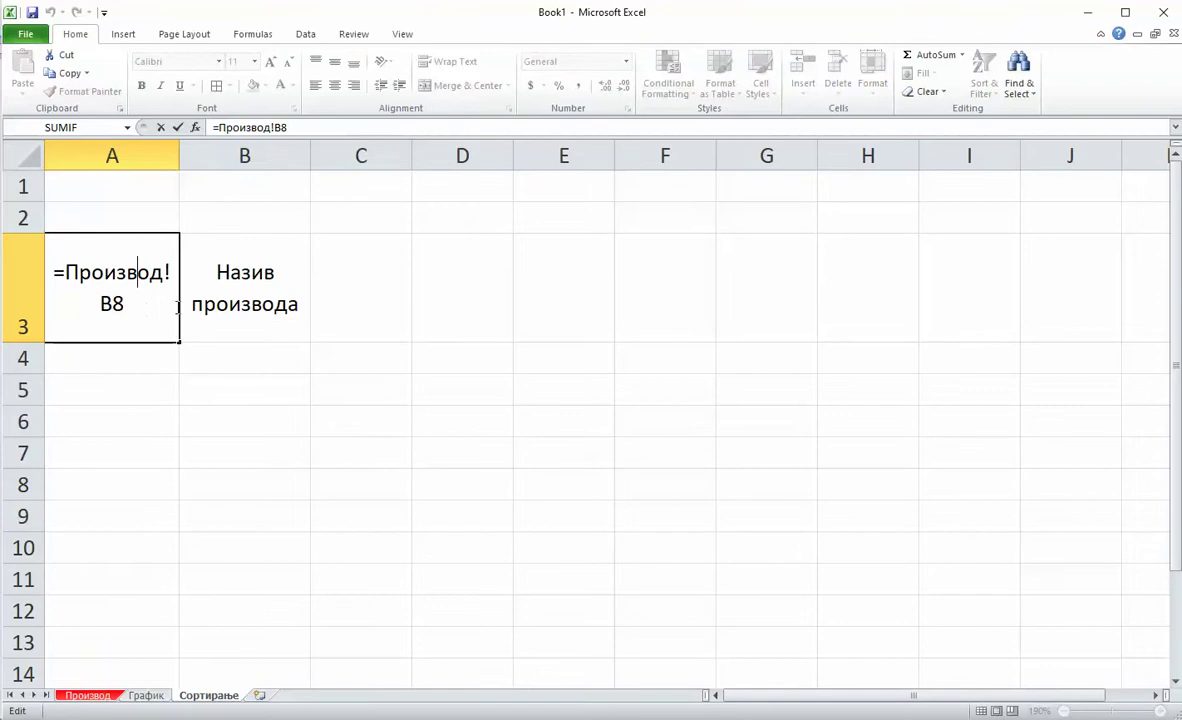
pyautogui.click(174, 308)
pyautogui.press('Return')
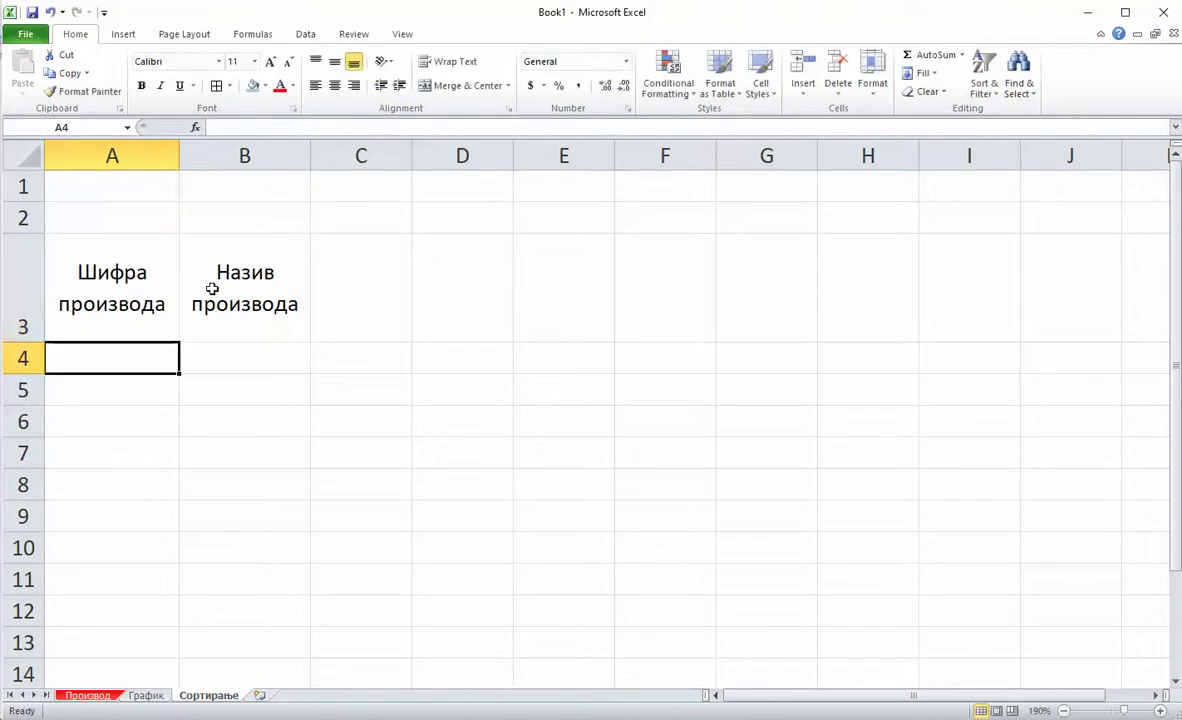
pyautogui.click(227, 272)
pyautogui.doubleClick(211, 272)
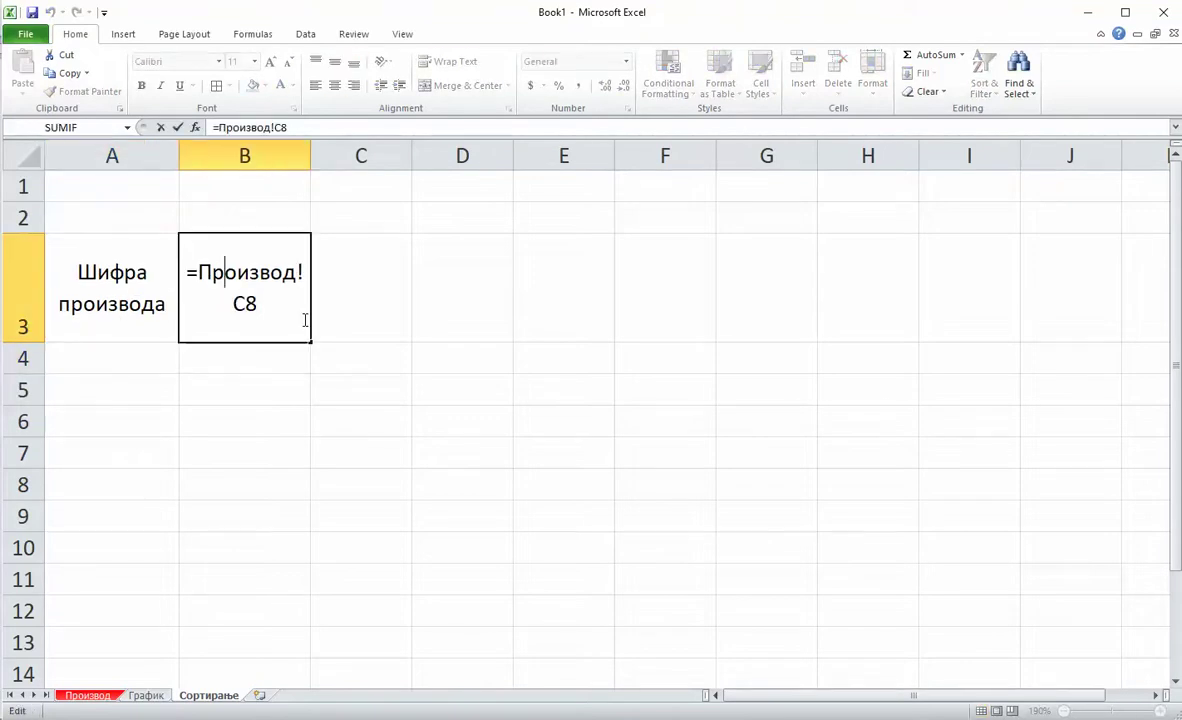
pyautogui.click(346, 301)
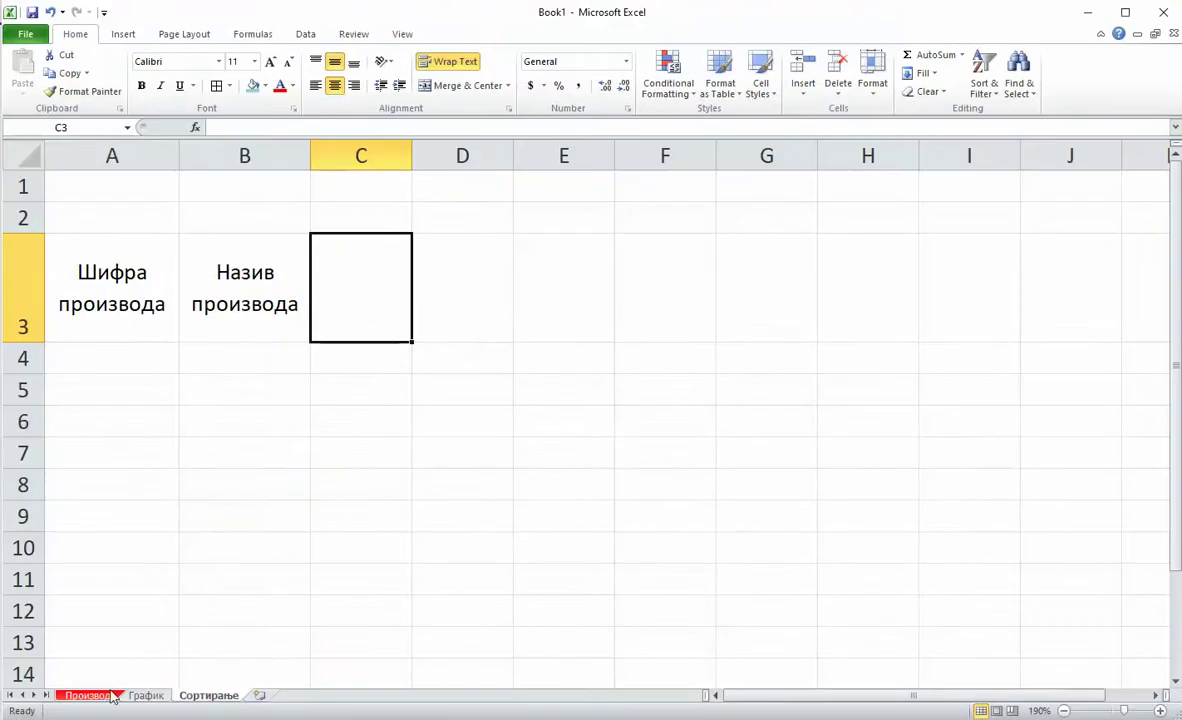
# Step: Locate the "Старост производа" header on the Производ sheet, and widen column C of the Сортирање sheet slightly
pyautogui.click(108, 692)
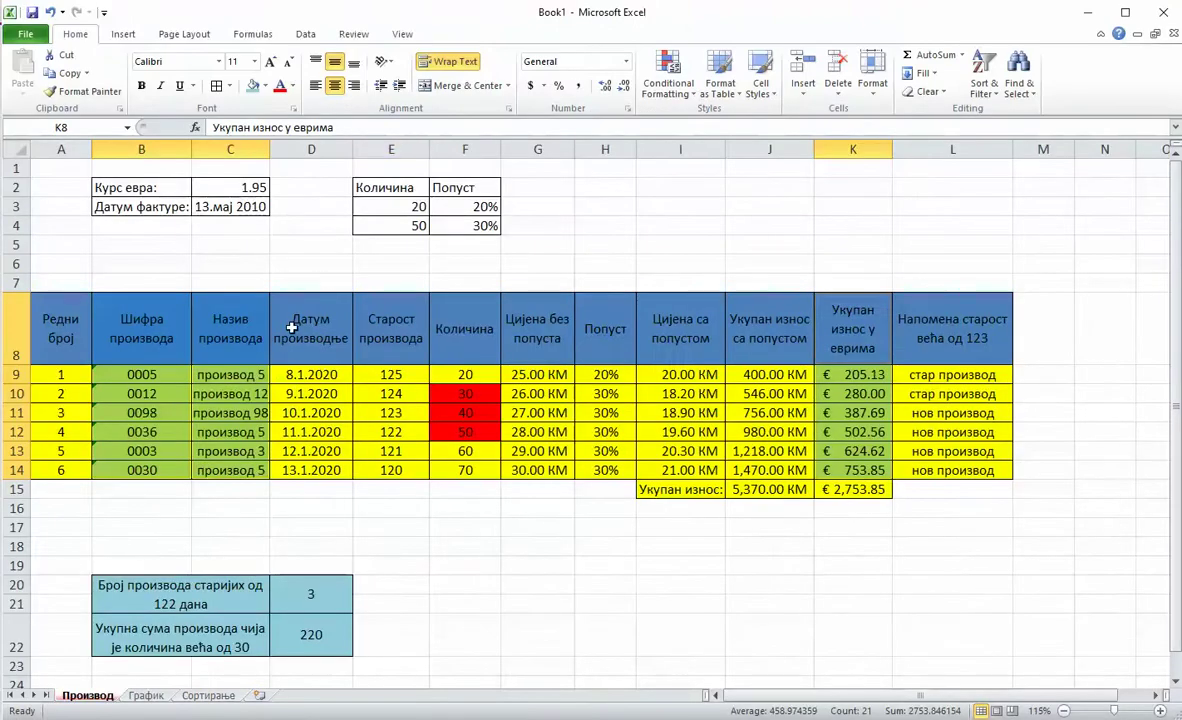
pyautogui.click(403, 339)
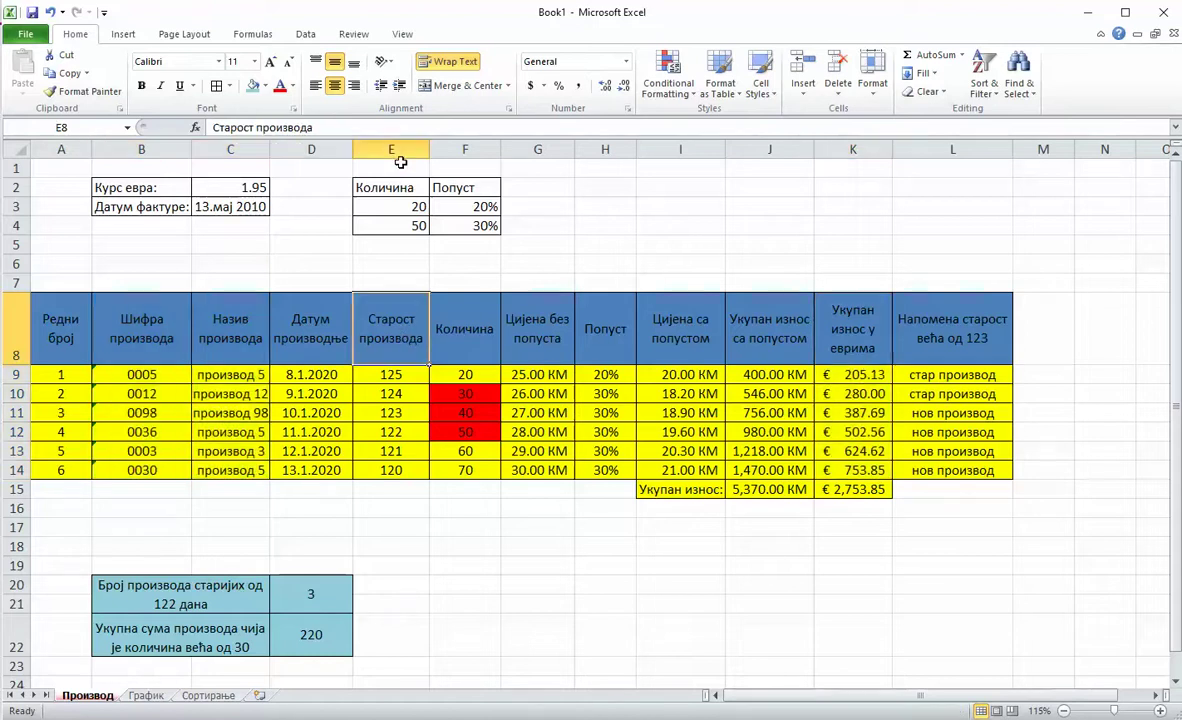
pyautogui.click(209, 698)
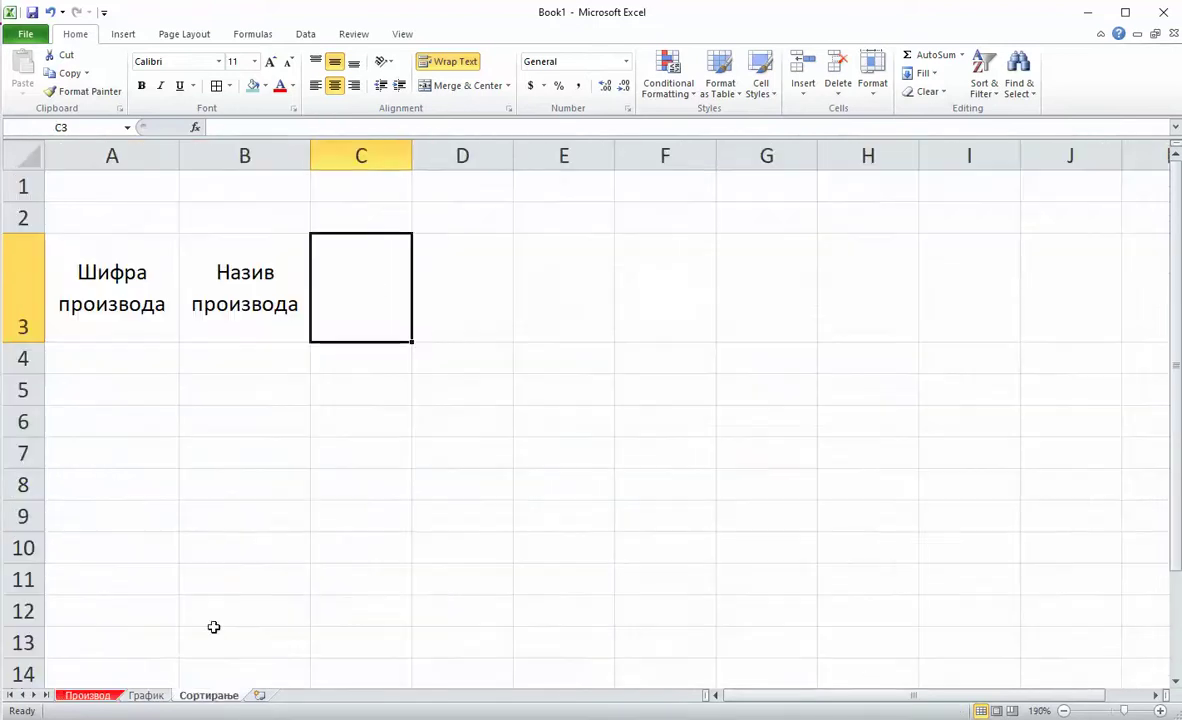
pyautogui.moveTo(410, 161); pyautogui.dragTo(440, 166)
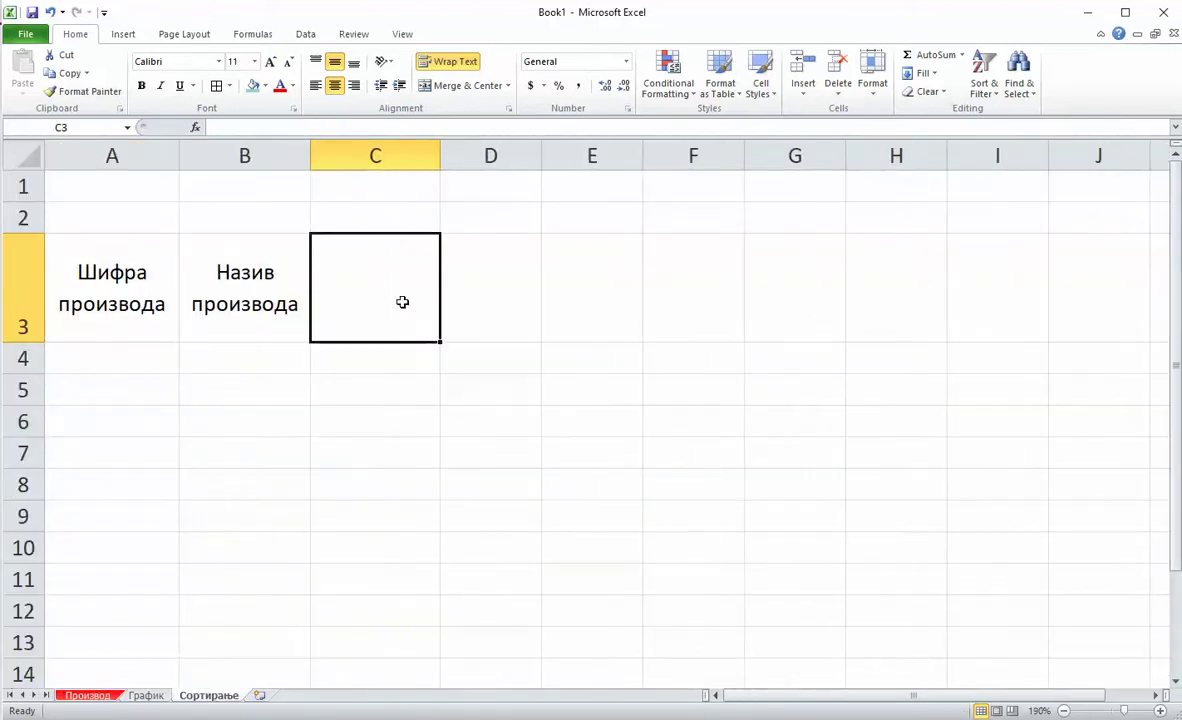
# Step: Link cell C3 of the Сортирање sheet to the "Старост производа" header with the formula =Производ!E8
pyautogui.write('=')
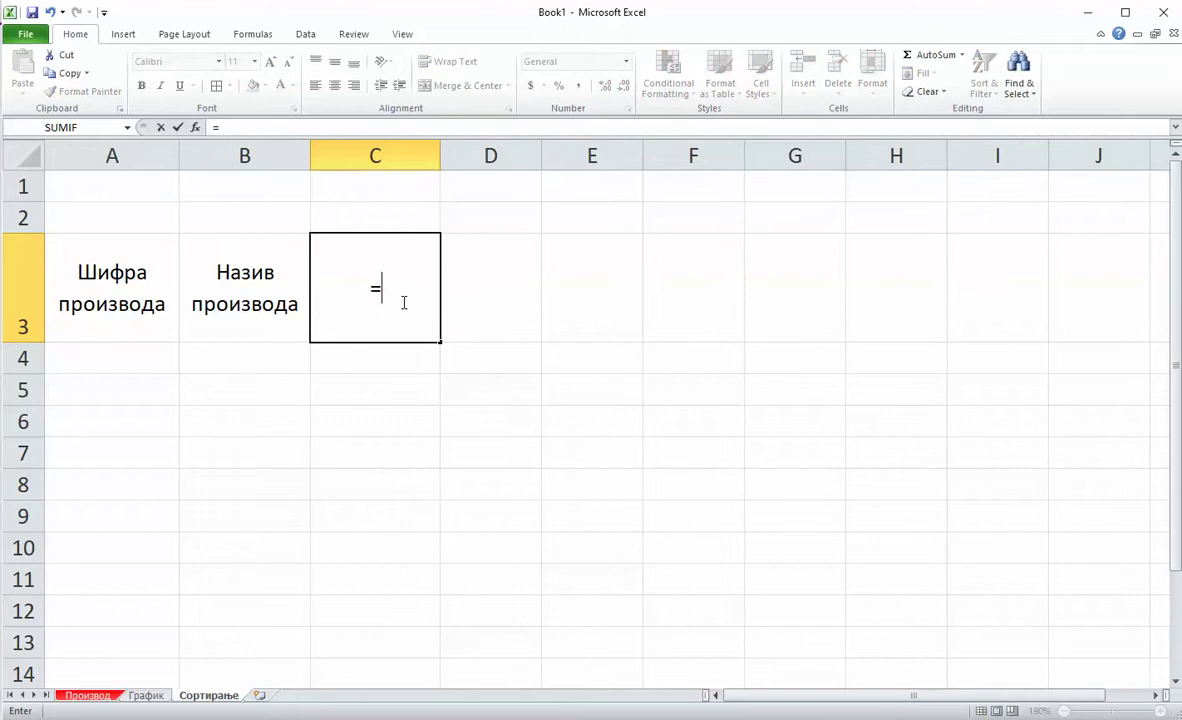
pyautogui.press('super+space')
pyautogui.press('super+space')
pyautogui.press('super+space')
pyautogui.press('super+space')
pyautogui.write('Производ')
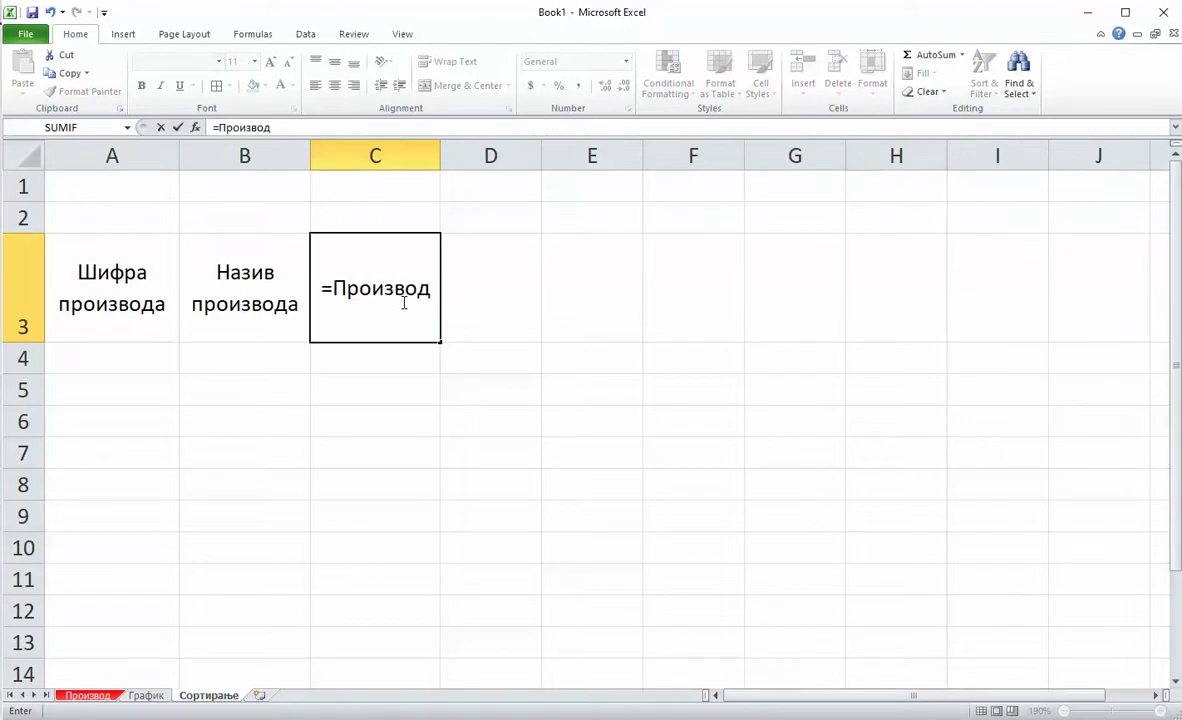
pyautogui.write('!')
pyautogui.press('super+space')
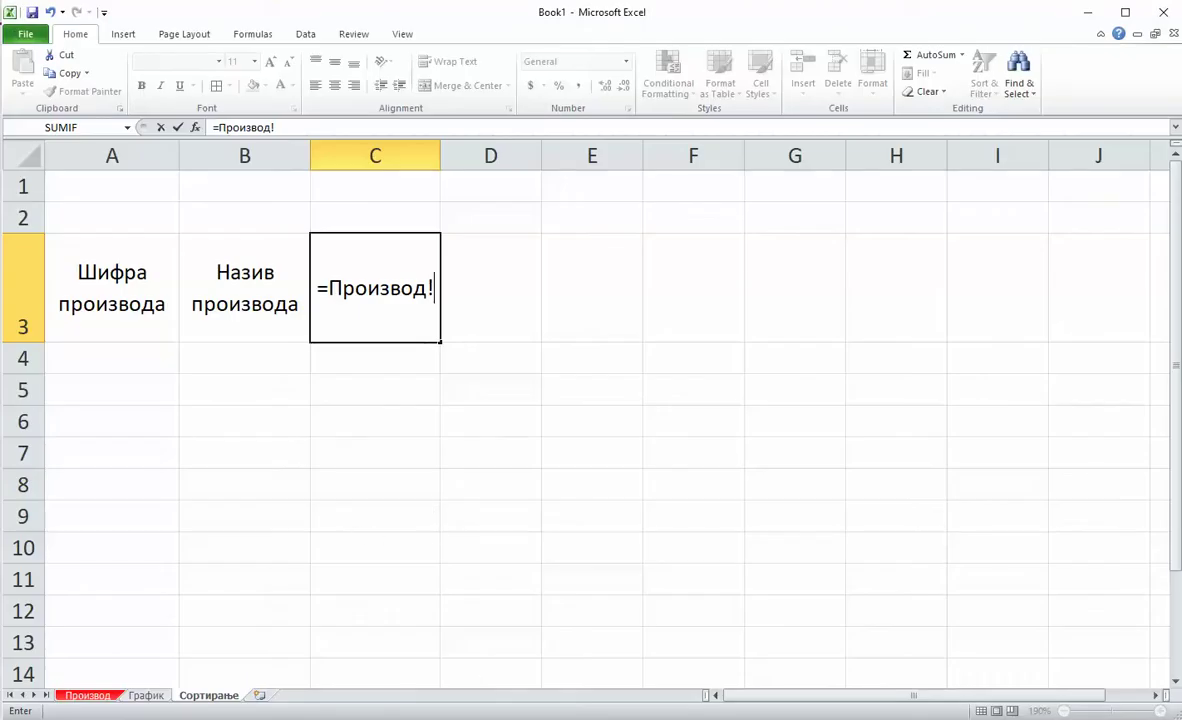
pyautogui.click(145, 695)
pyautogui.click(88, 695)
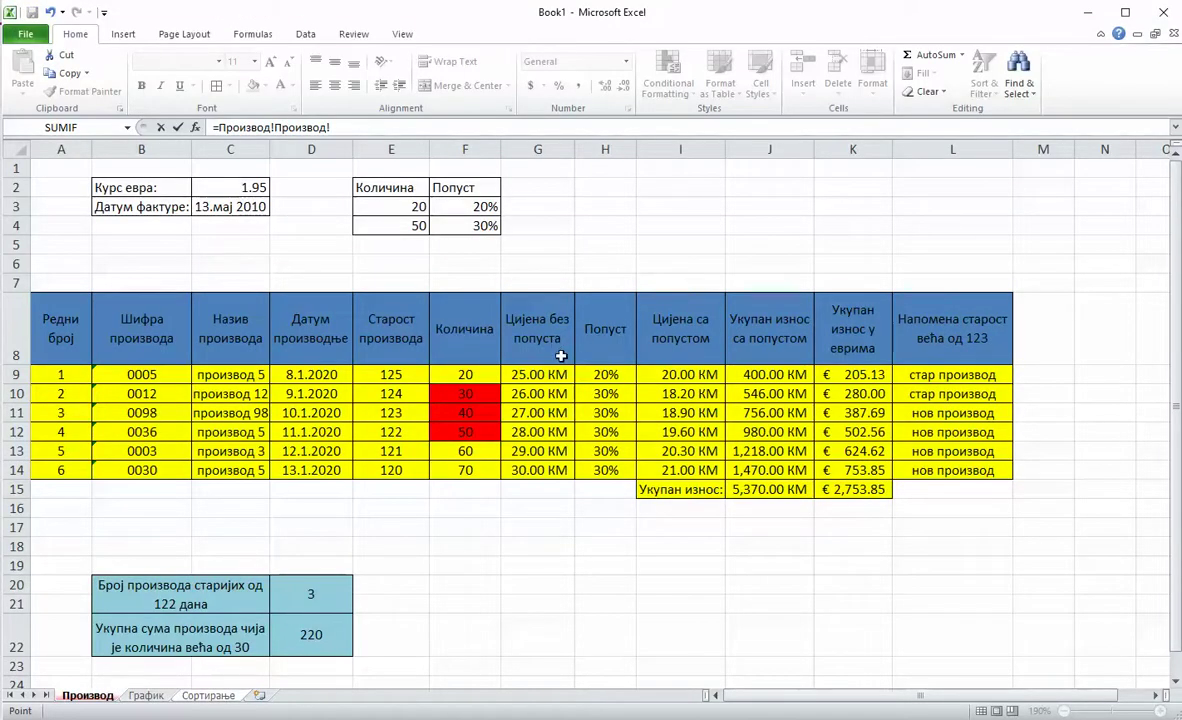
pyautogui.click(209, 695)
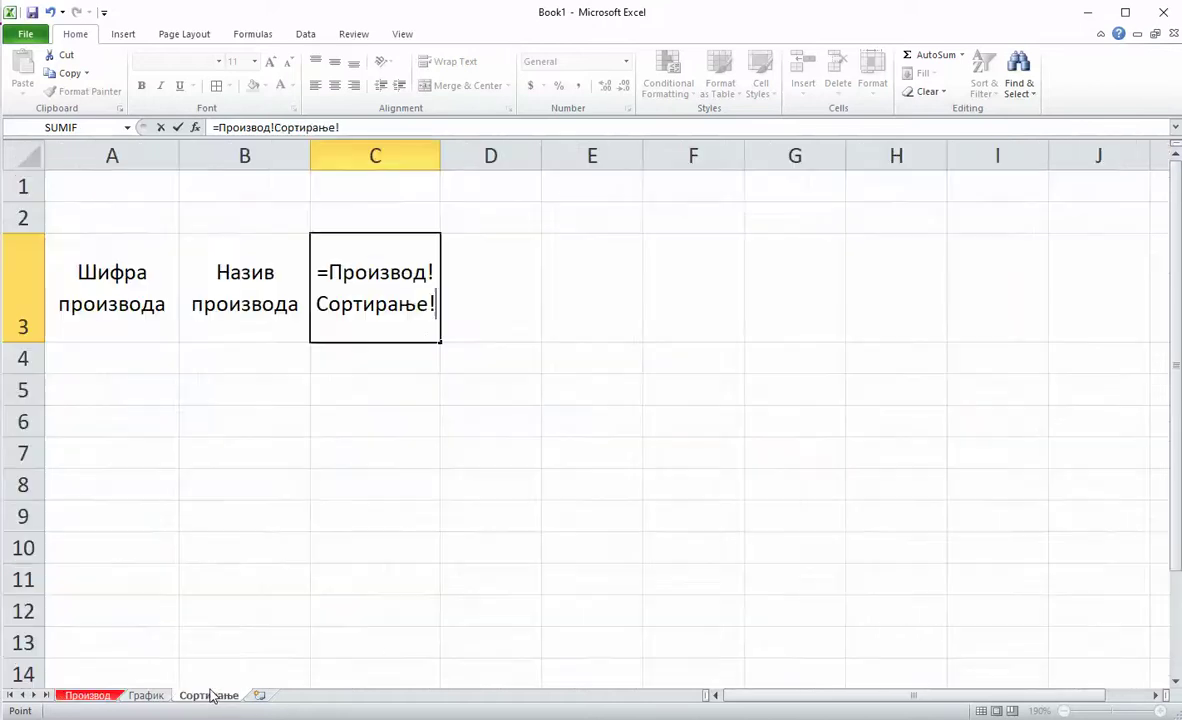
pyautogui.moveTo(436, 304); pyautogui.dragTo(314, 300)
pyautogui.press('BackSpace')
pyautogui.write('E')
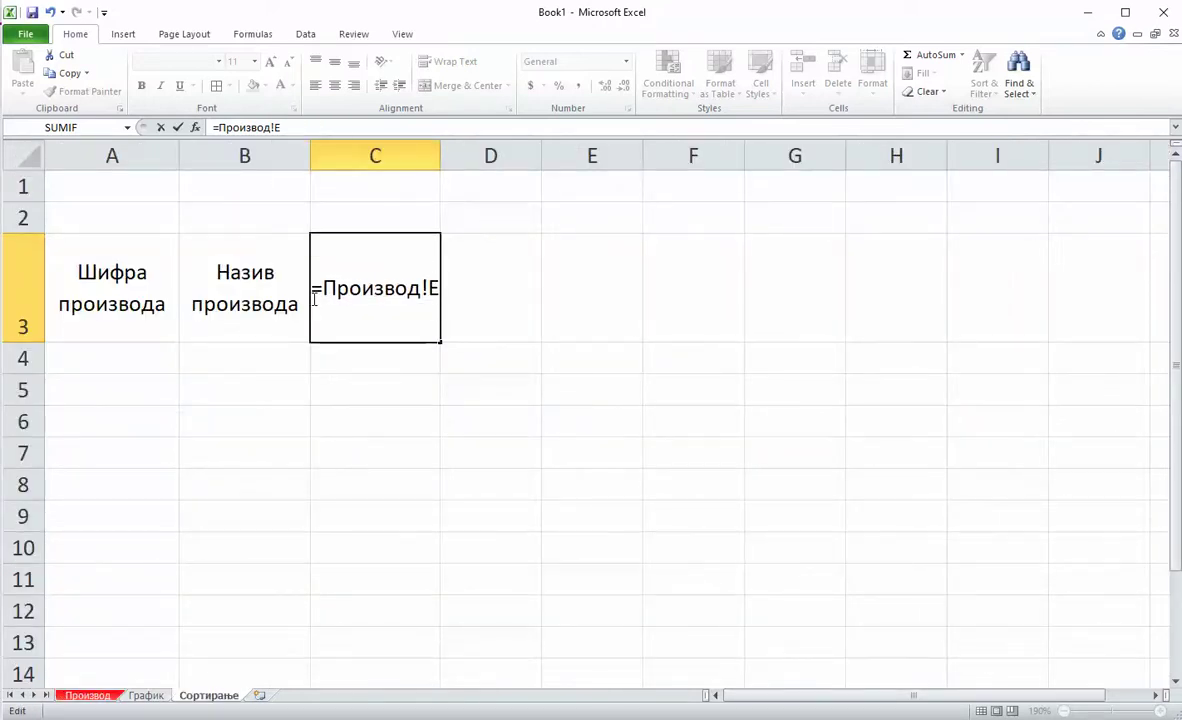
pyautogui.write('8')
pyautogui.press('Return')
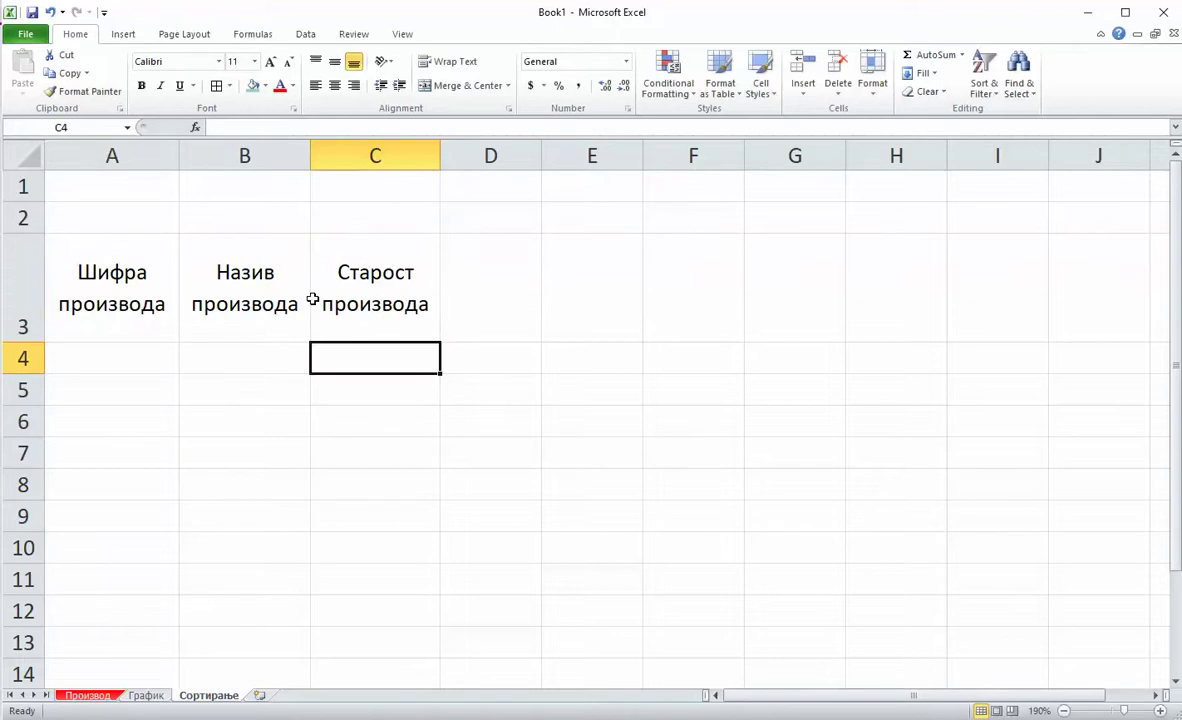
# Step: Fill the C3 formula across to D3 for the "Количина" header, and widen column D to fit it
pyautogui.click(391, 301)
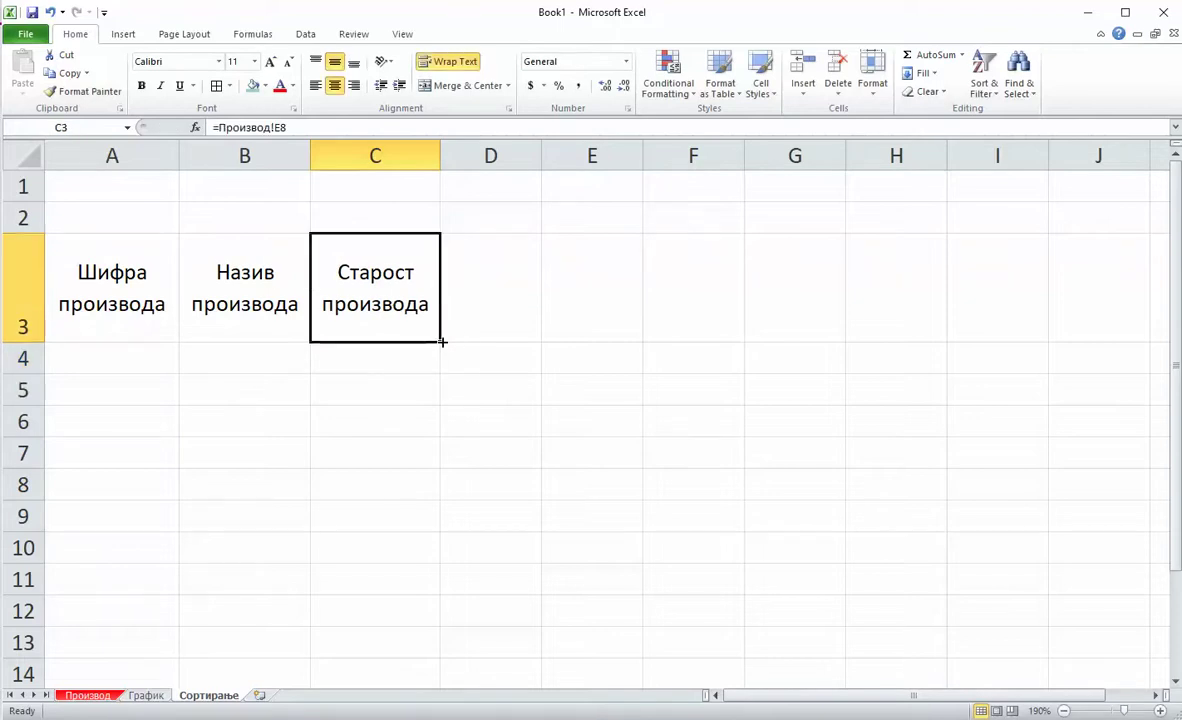
pyautogui.moveTo(441, 341); pyautogui.dragTo(502, 338)
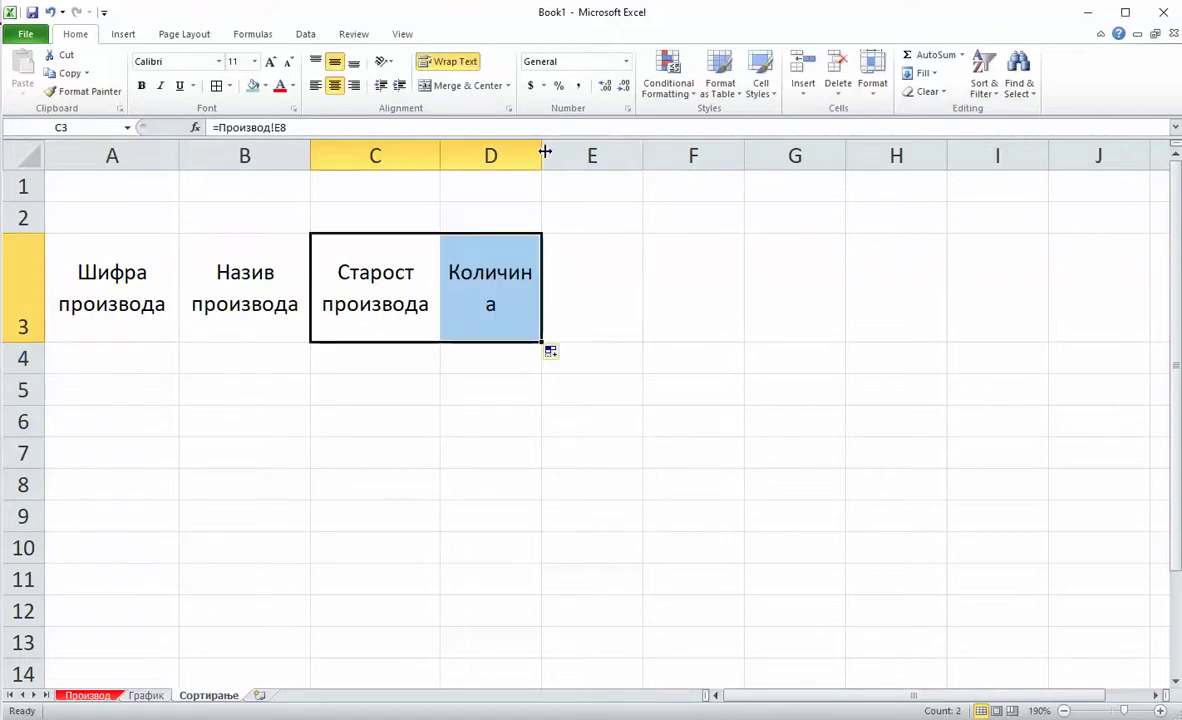
pyautogui.moveTo(542, 155); pyautogui.dragTo(560, 155)
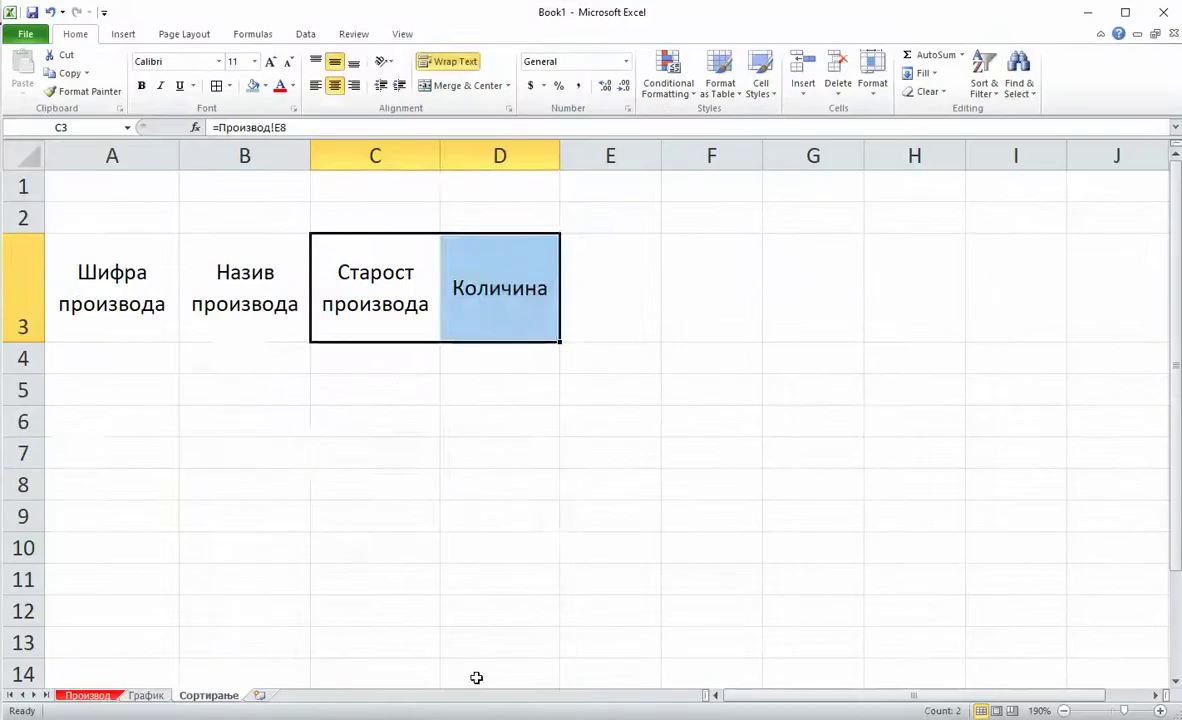
pyautogui.click(364, 454)
# Step: Fill the header formulas in A3:D3 down through row 8, and compare the result with the Производ table
pyautogui.moveTo(81, 287); pyautogui.dragTo(470, 290)
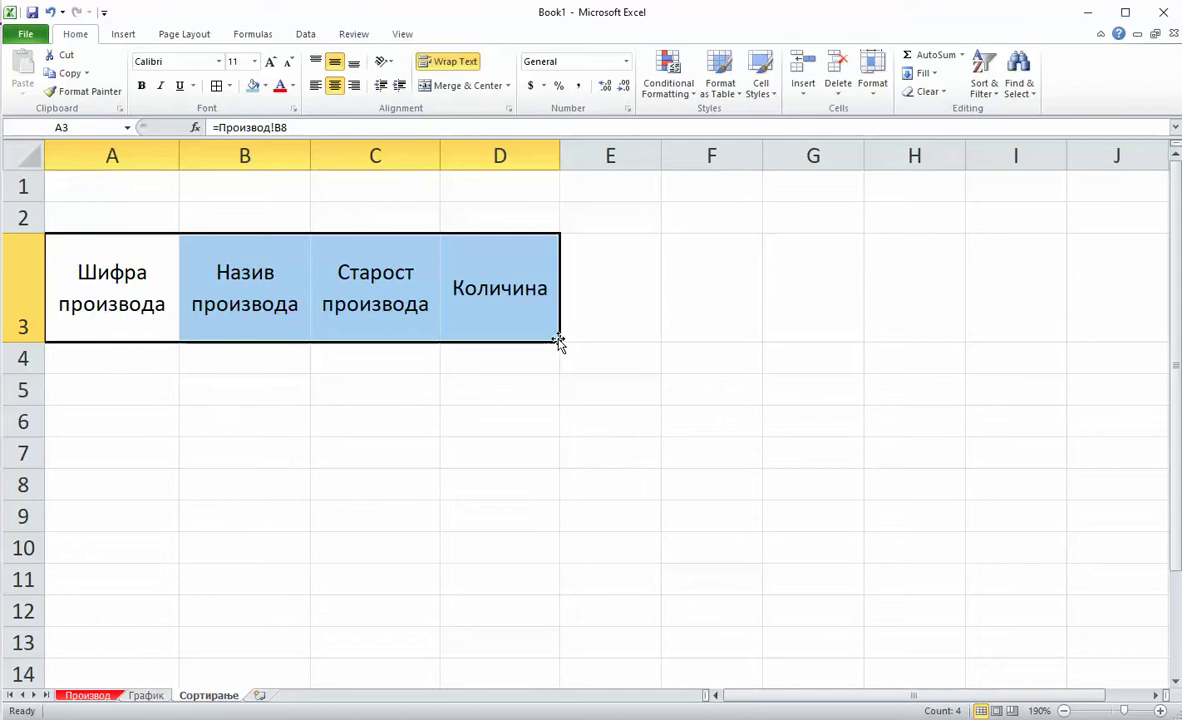
pyautogui.moveTo(560, 344); pyautogui.dragTo(562, 494)
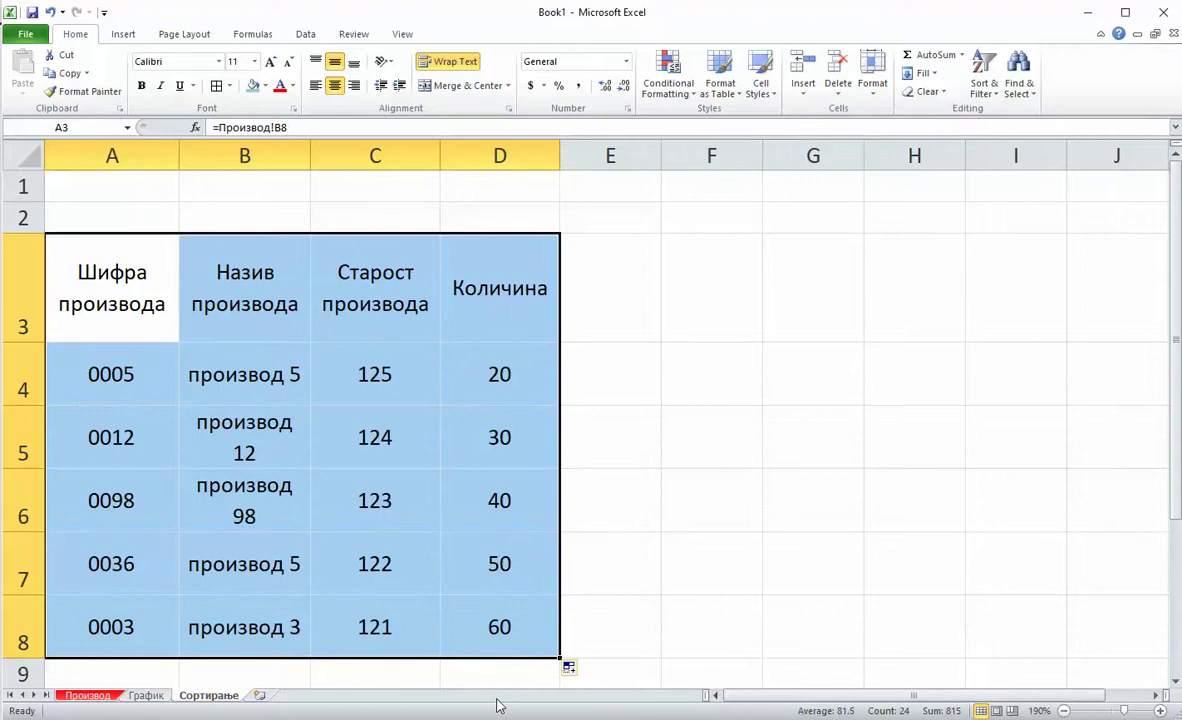
pyautogui.click(100, 696)
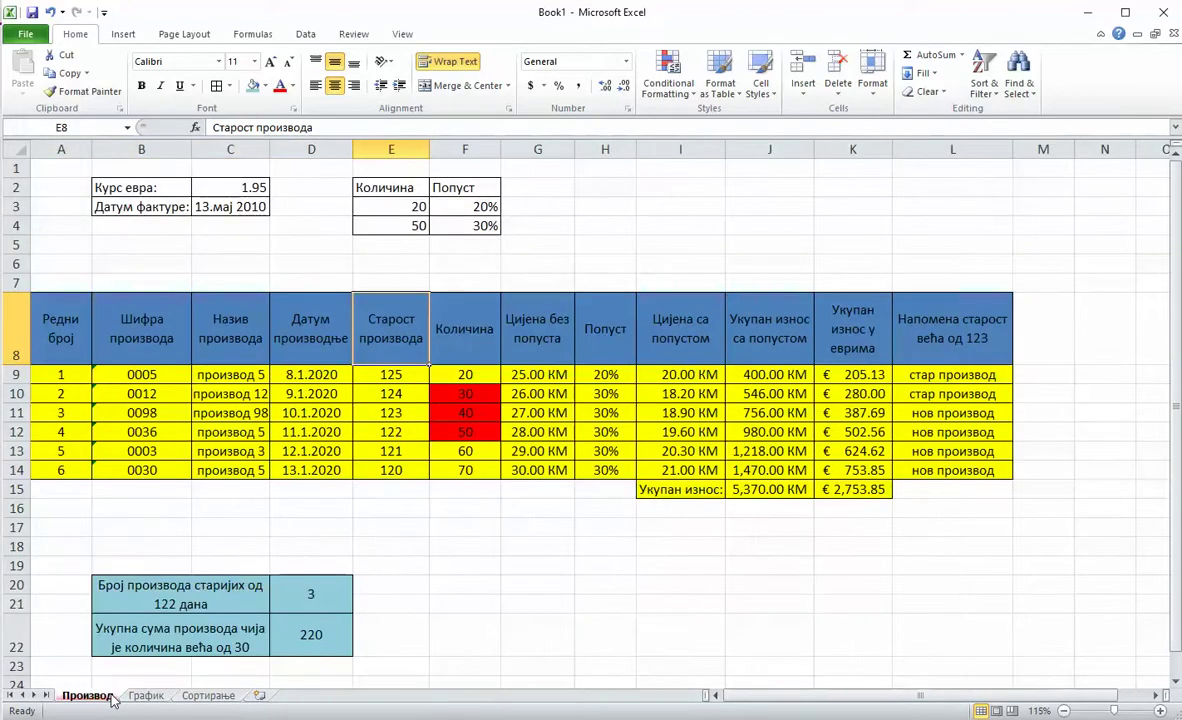
pyautogui.click(210, 695)
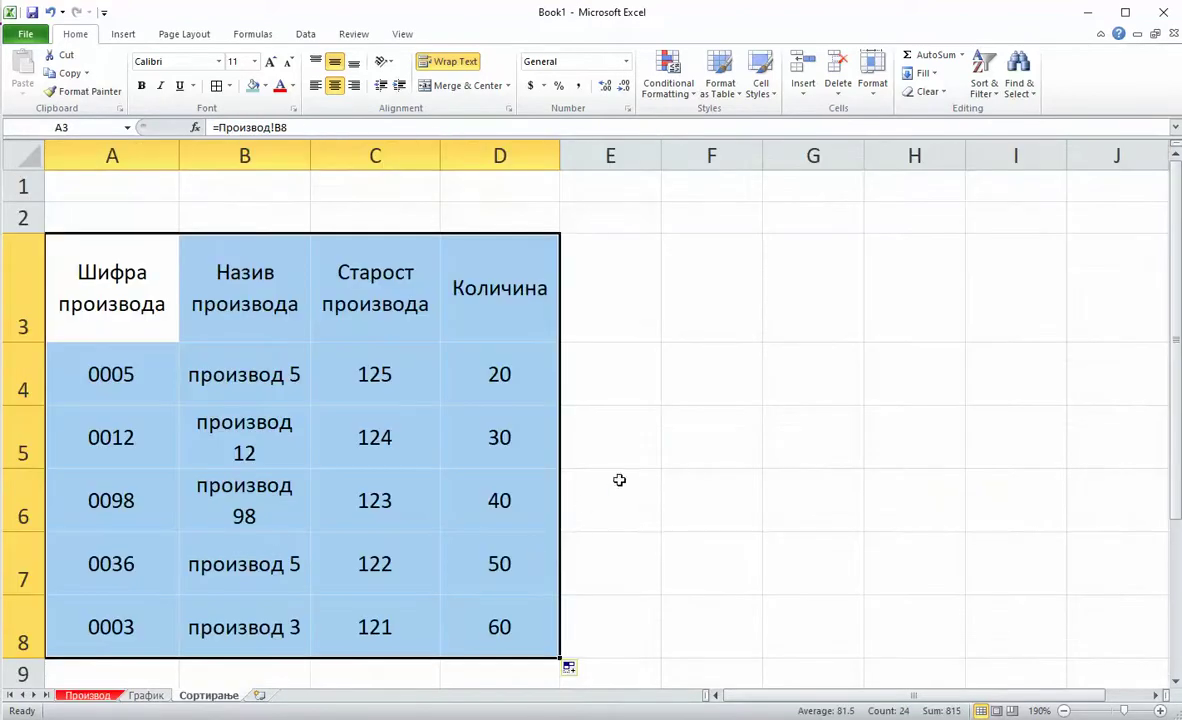
# Step: Apply all borders to the table A3:D8 and autofit its row heights
pyautogui.click(216, 85)
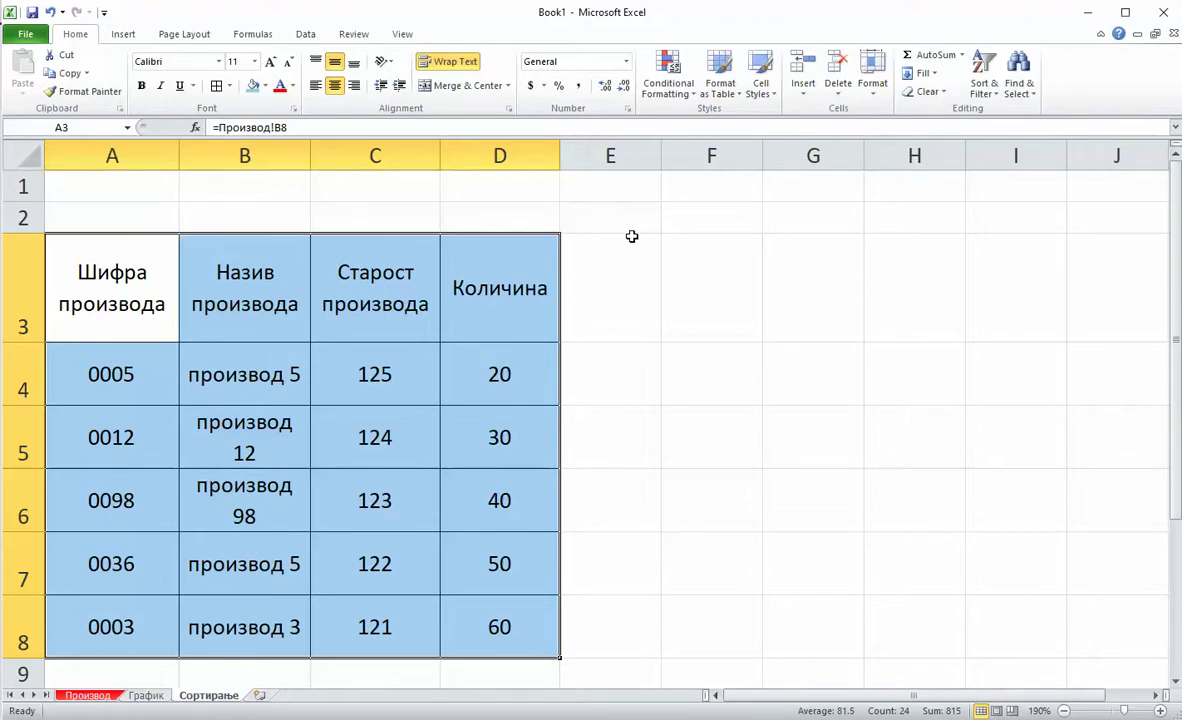
pyautogui.click(875, 88)
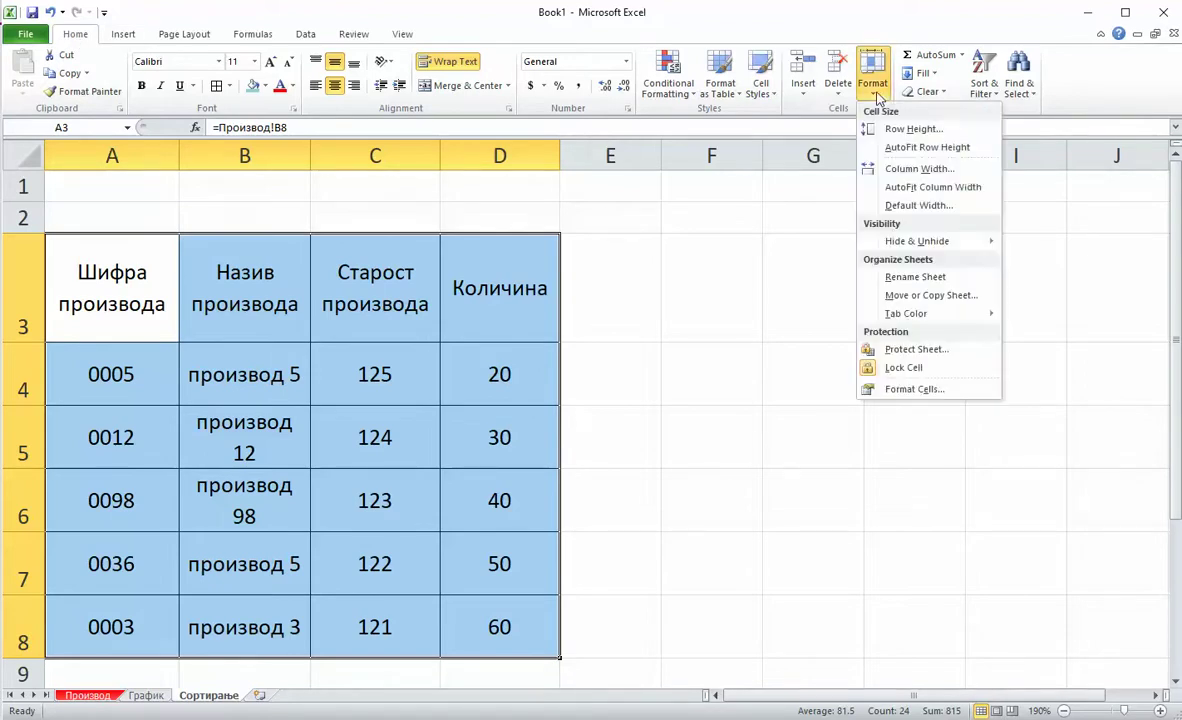
pyautogui.click(914, 151)
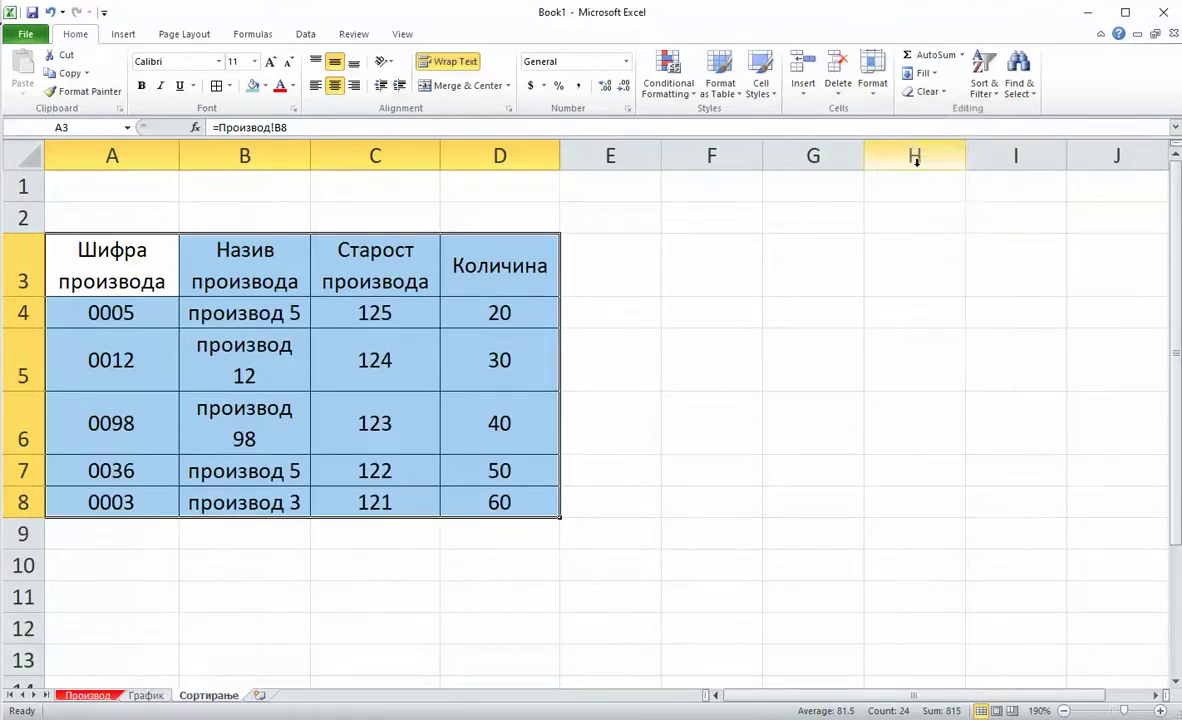
# Step: Widen column B so each product name fits on one line, and autofit the row heights of table A3:D8
pyautogui.moveTo(311, 155); pyautogui.dragTo(340, 161)
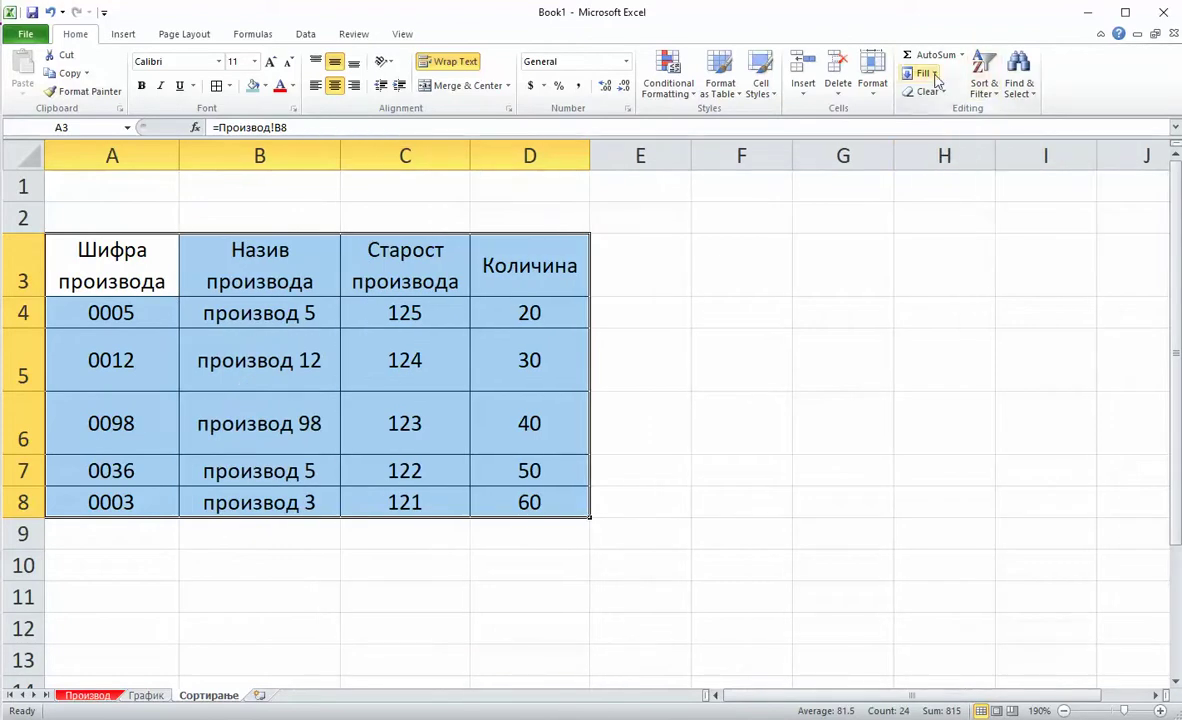
pyautogui.click(872, 82)
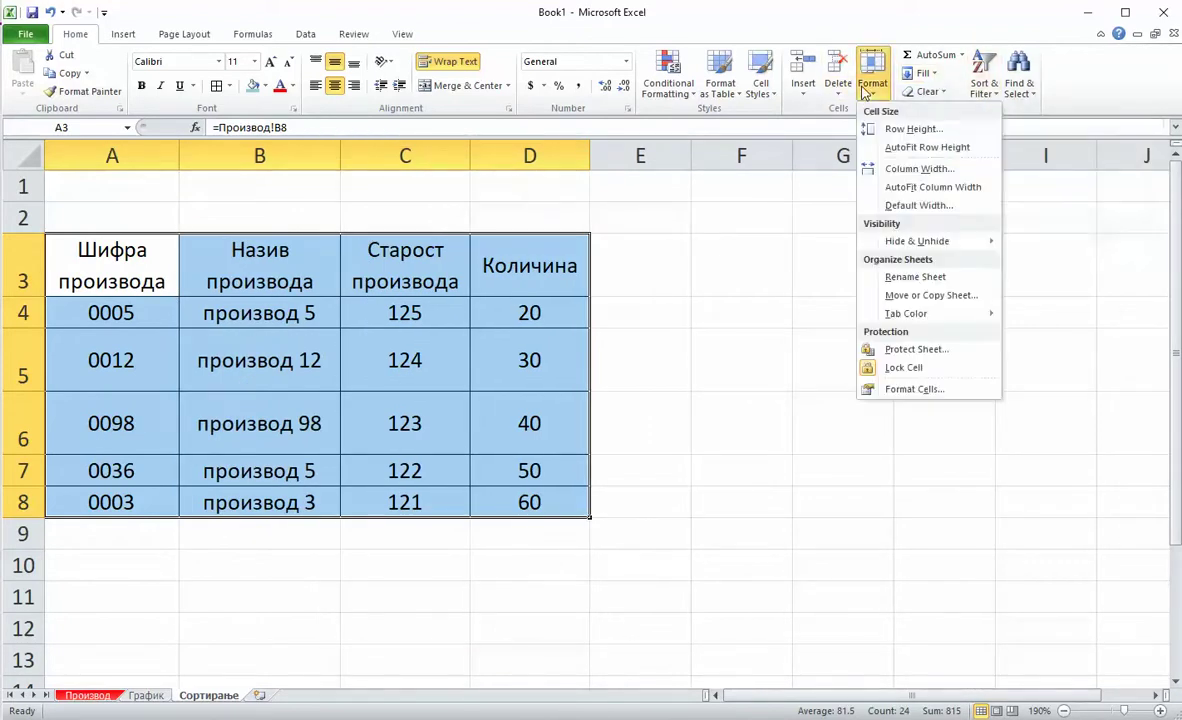
pyautogui.click(910, 150)
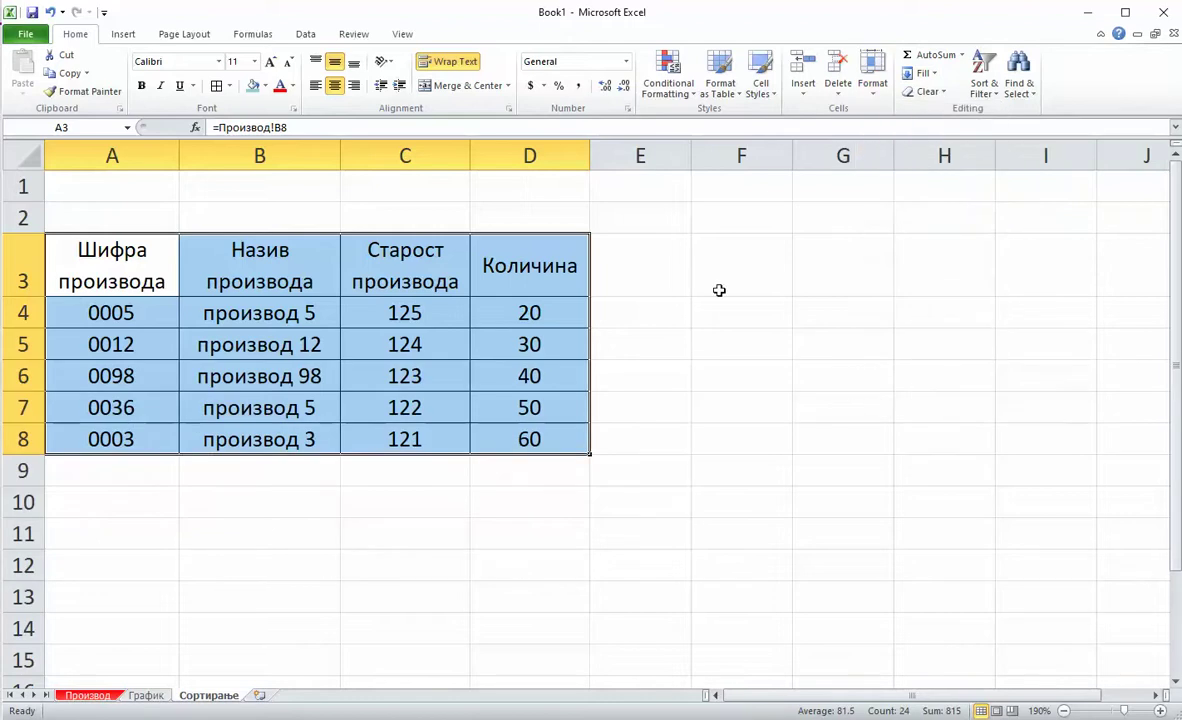
pyautogui.click(741, 335)
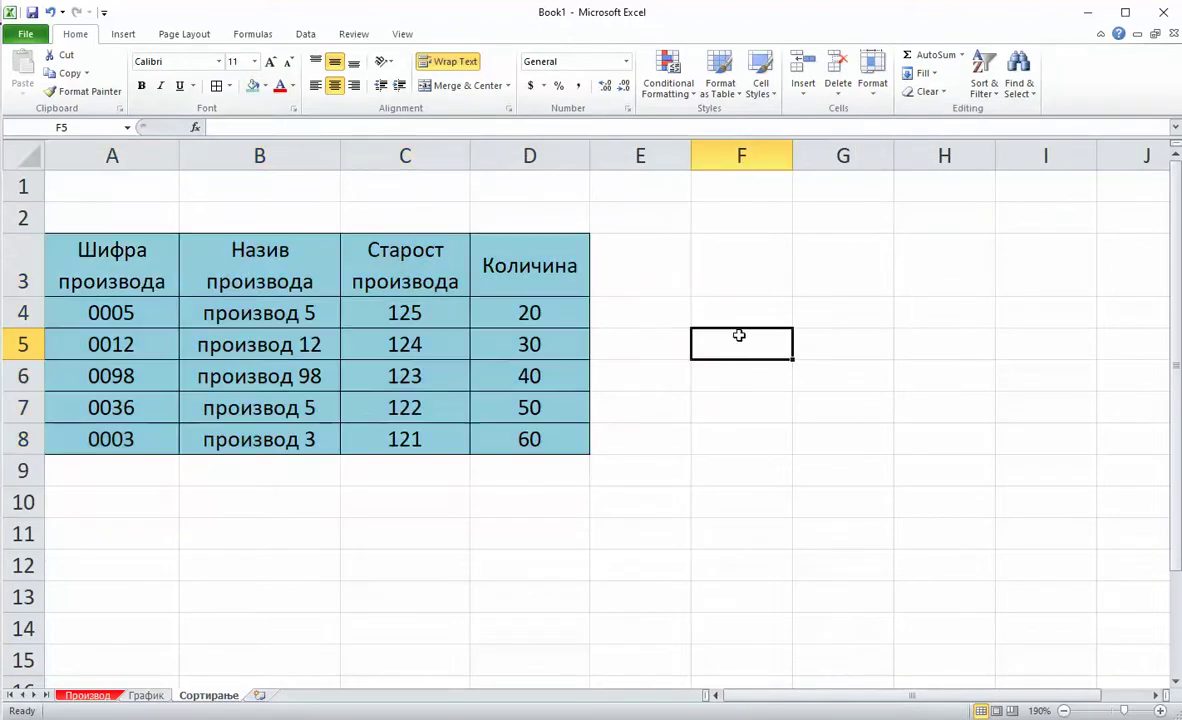
# Step: Fill the header cells A3:D3 with a darker blue theme colour
pyautogui.moveTo(161, 256); pyautogui.dragTo(508, 267)
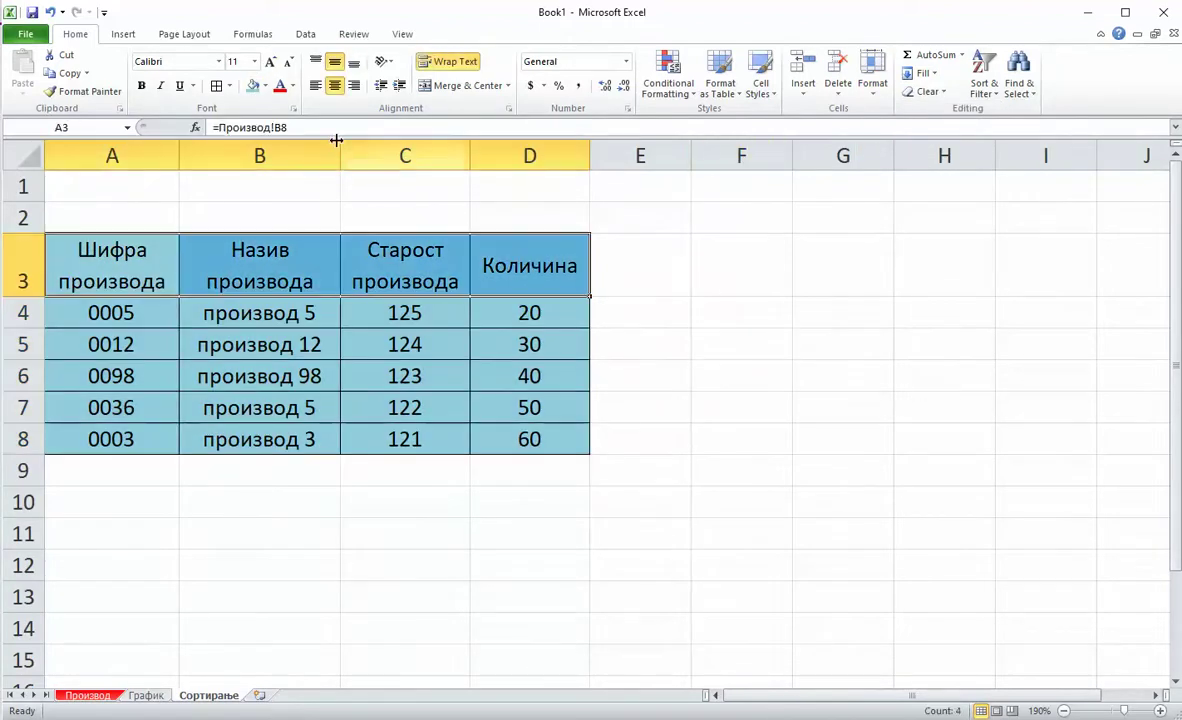
pyautogui.click(265, 86)
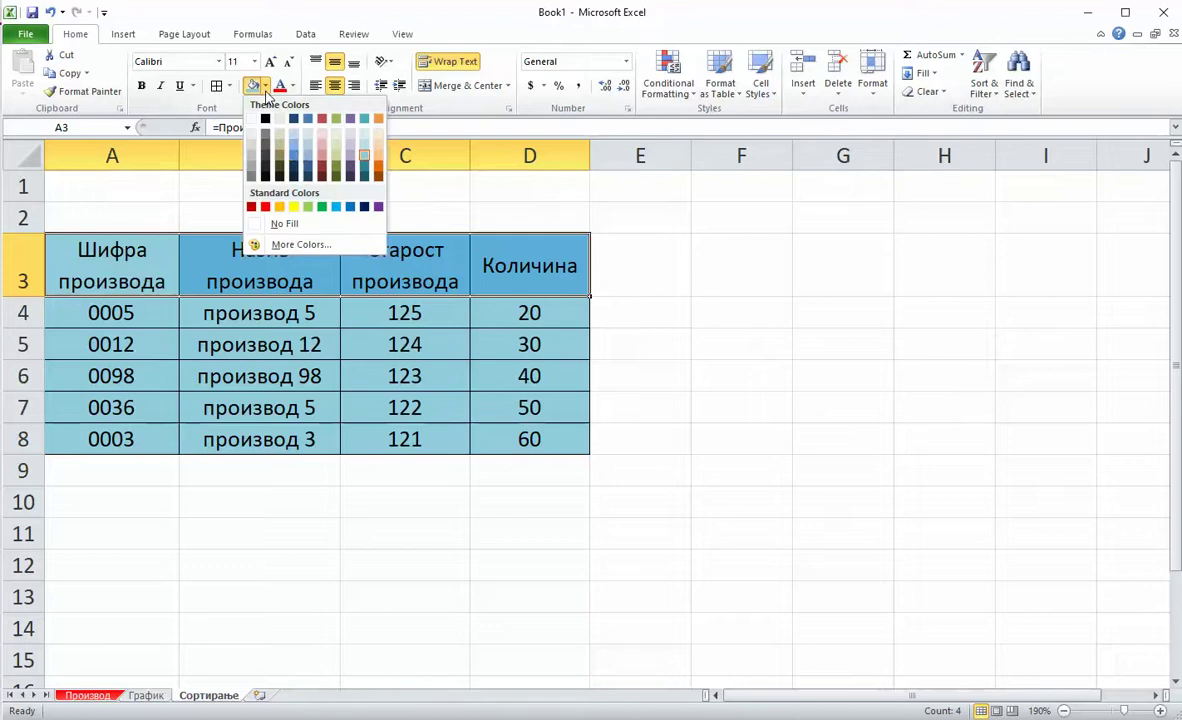
pyautogui.click(306, 158)
pyautogui.click(748, 318)
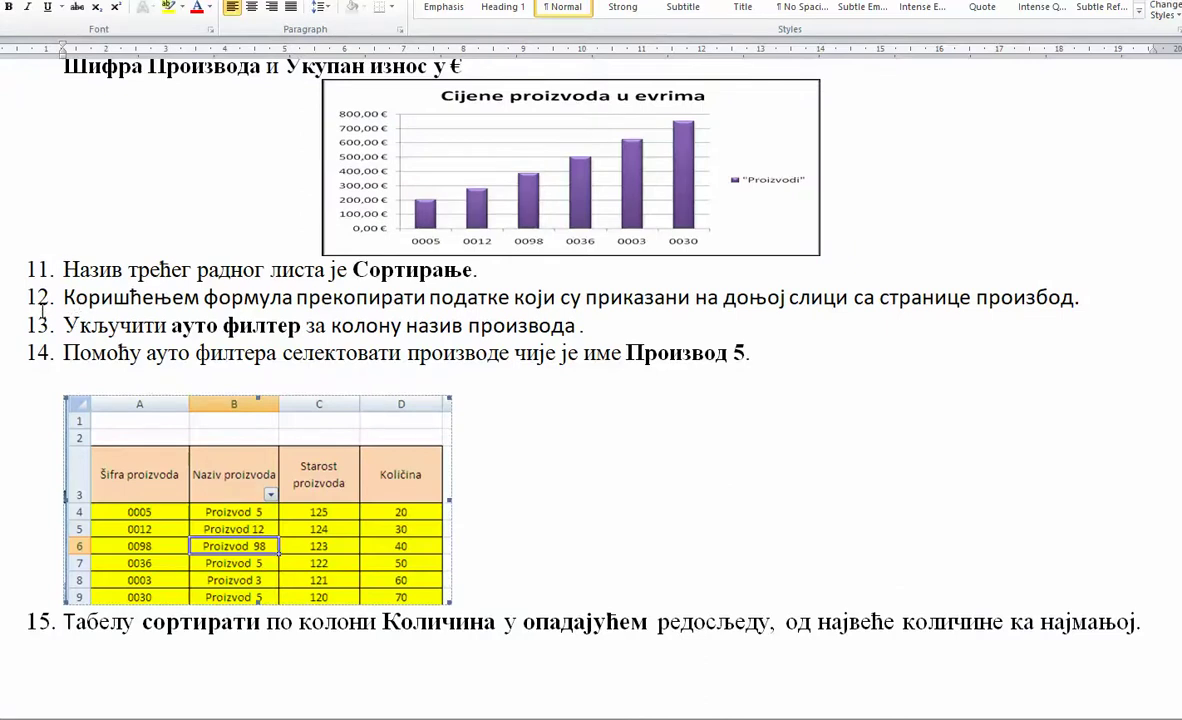
# Step: Read exercise item 13 in Word, and turn on the auto filter for table A3:D8 in Excel
pyautogui.moveTo(63, 326); pyautogui.dragTo(597, 326)
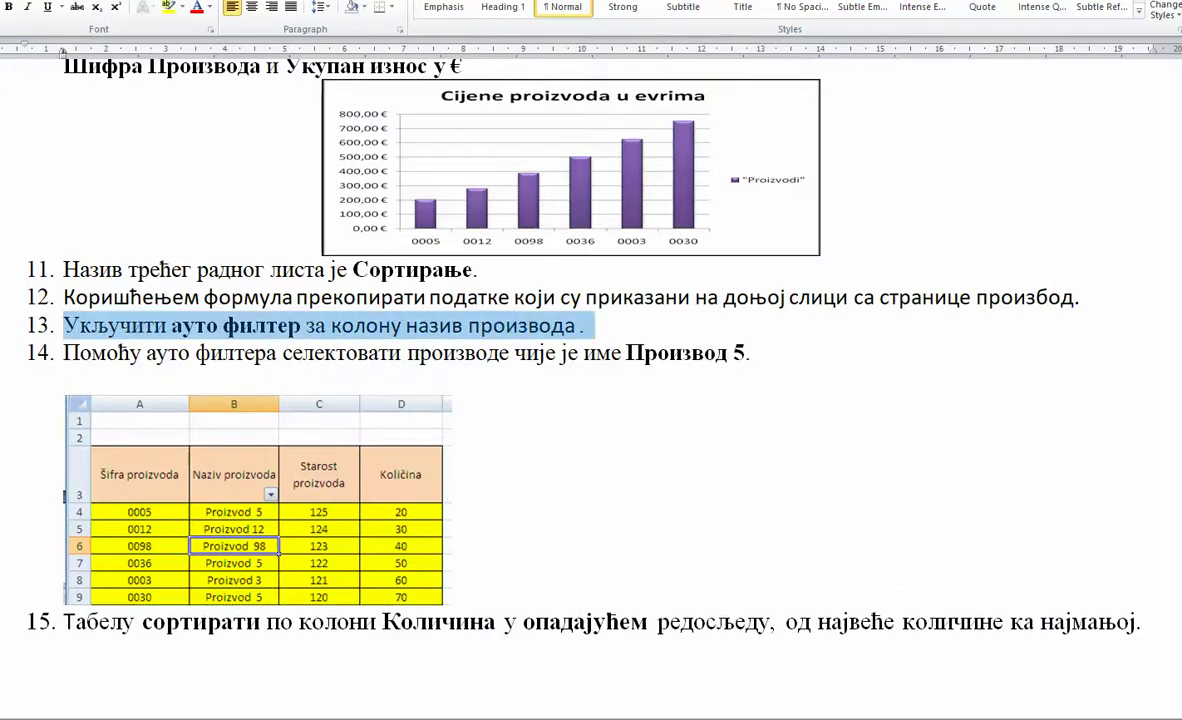
pyautogui.moveTo(622, 719)
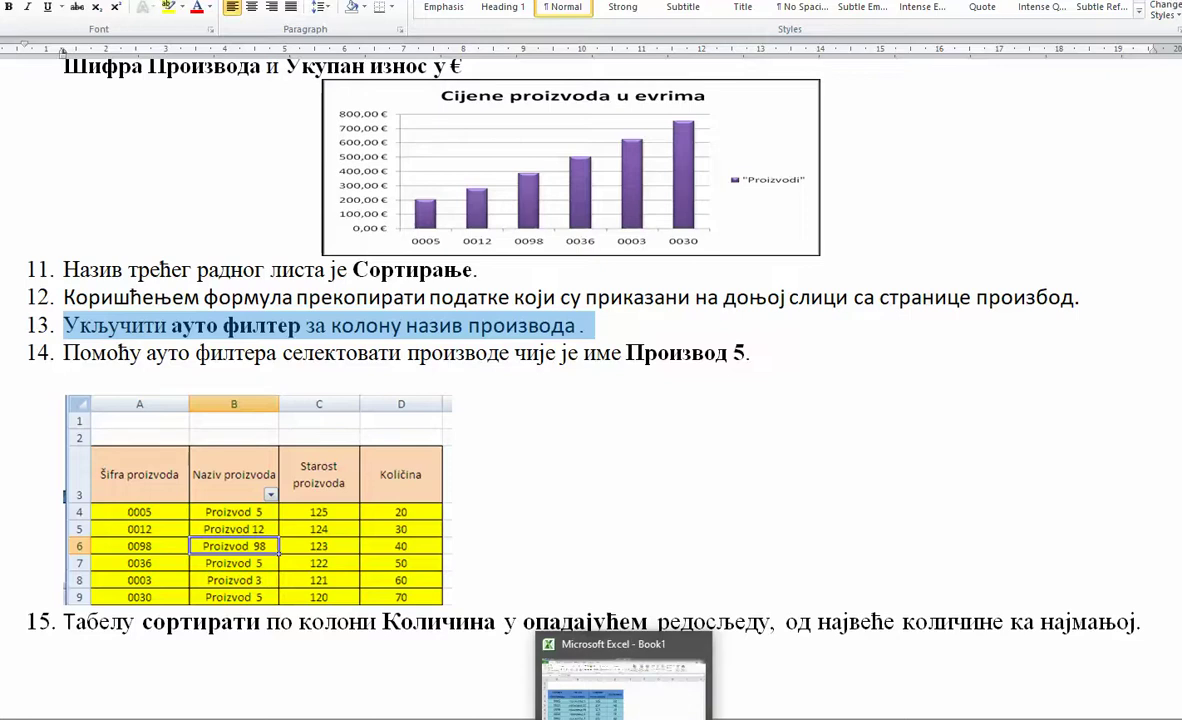
pyautogui.click(622, 680)
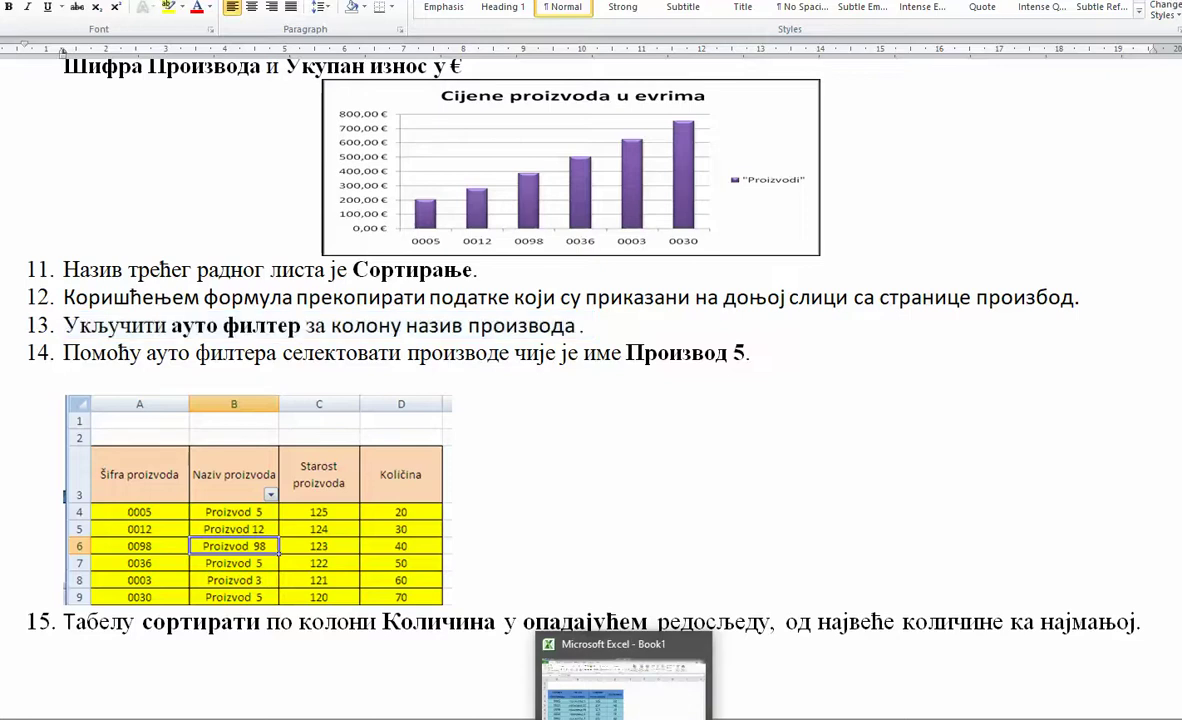
pyautogui.click(90, 264)
pyautogui.moveTo(90, 264); pyautogui.dragTo(528, 437)
pyautogui.click(993, 95)
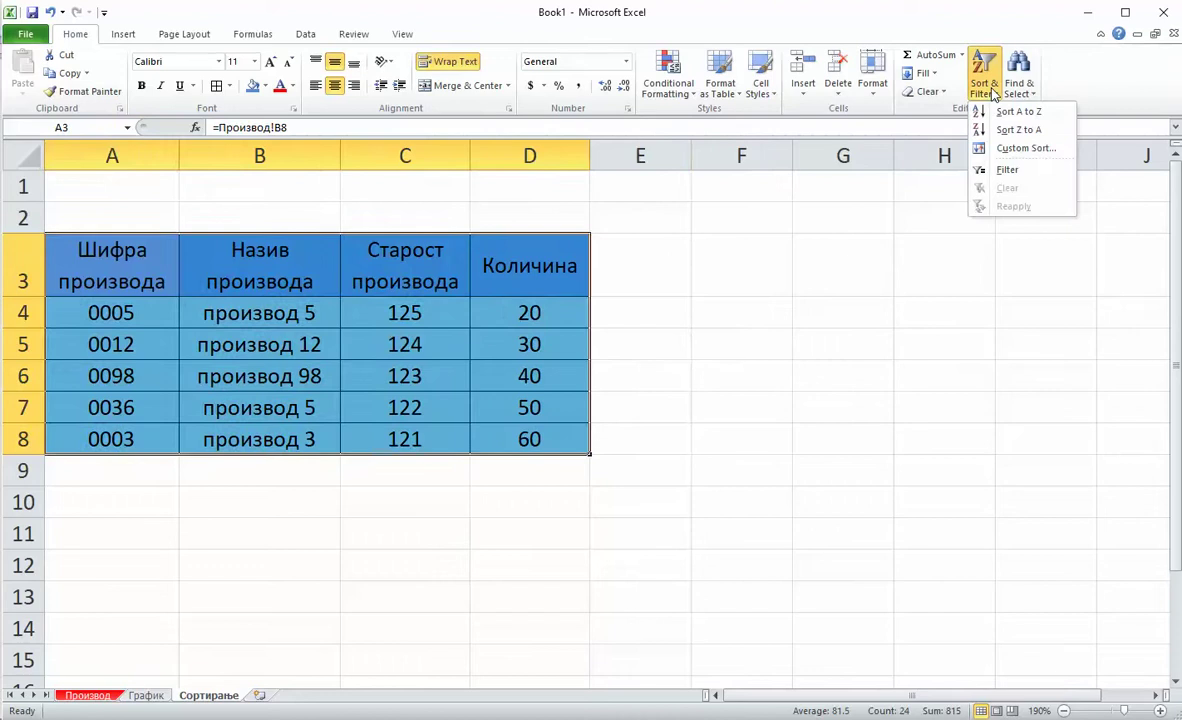
pyautogui.click(1001, 167)
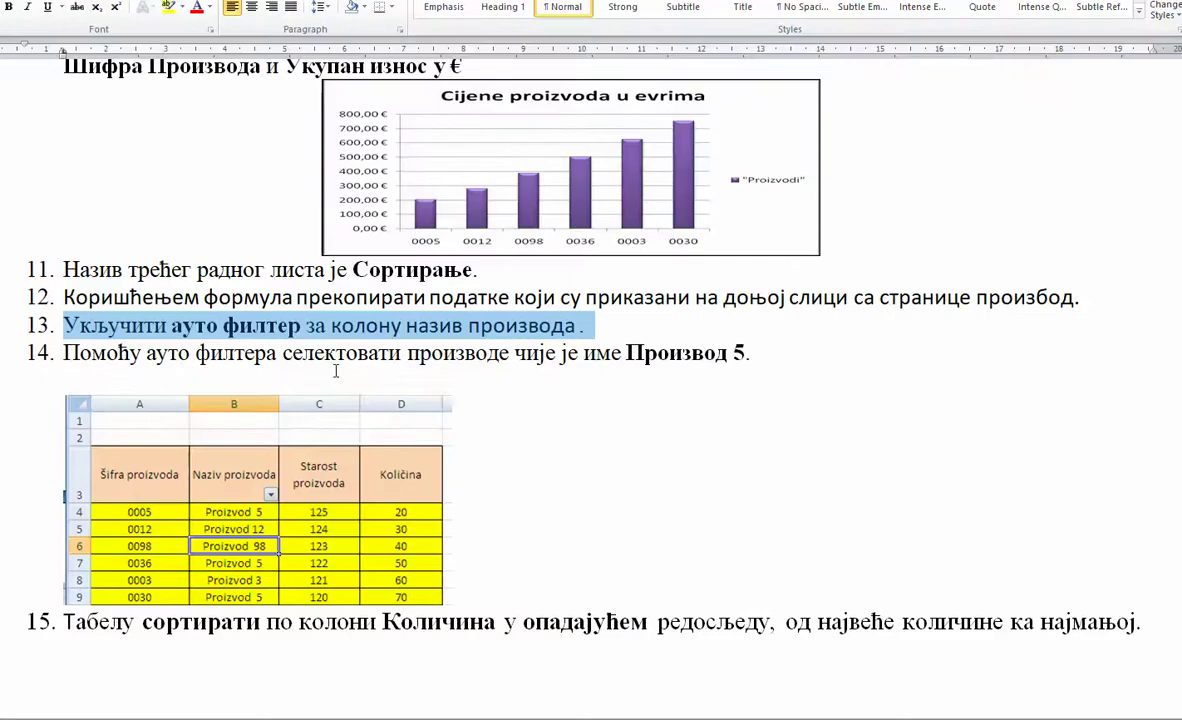
# Step: Read exercise item 14 in Word, and filter the "Шифра производа" column in Excel to show only 0005
pyautogui.moveTo(63, 352); pyautogui.dragTo(766, 352)
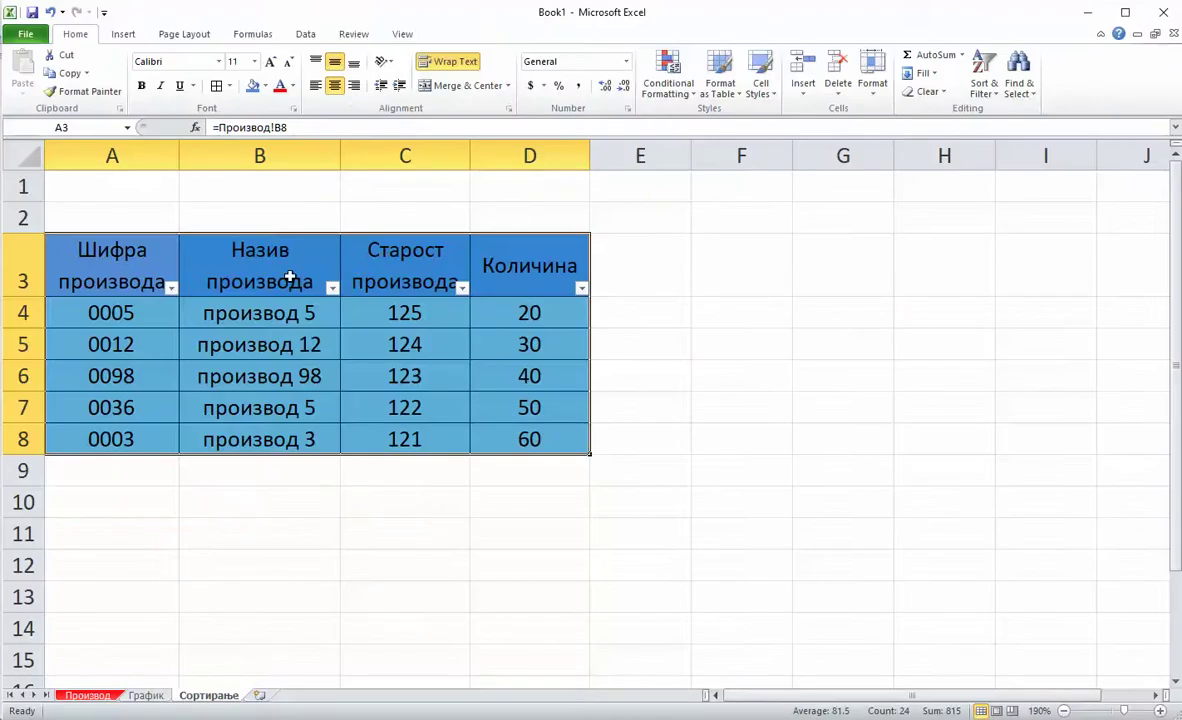
pyautogui.click(171, 288)
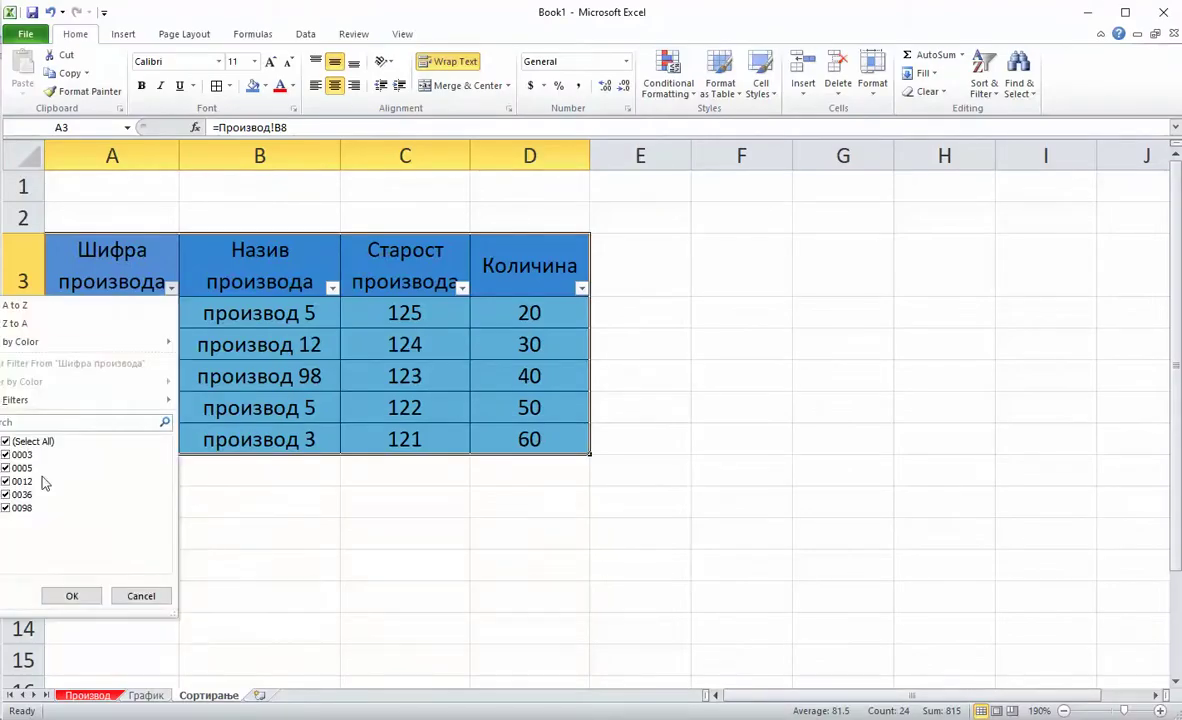
pyautogui.click(5, 443)
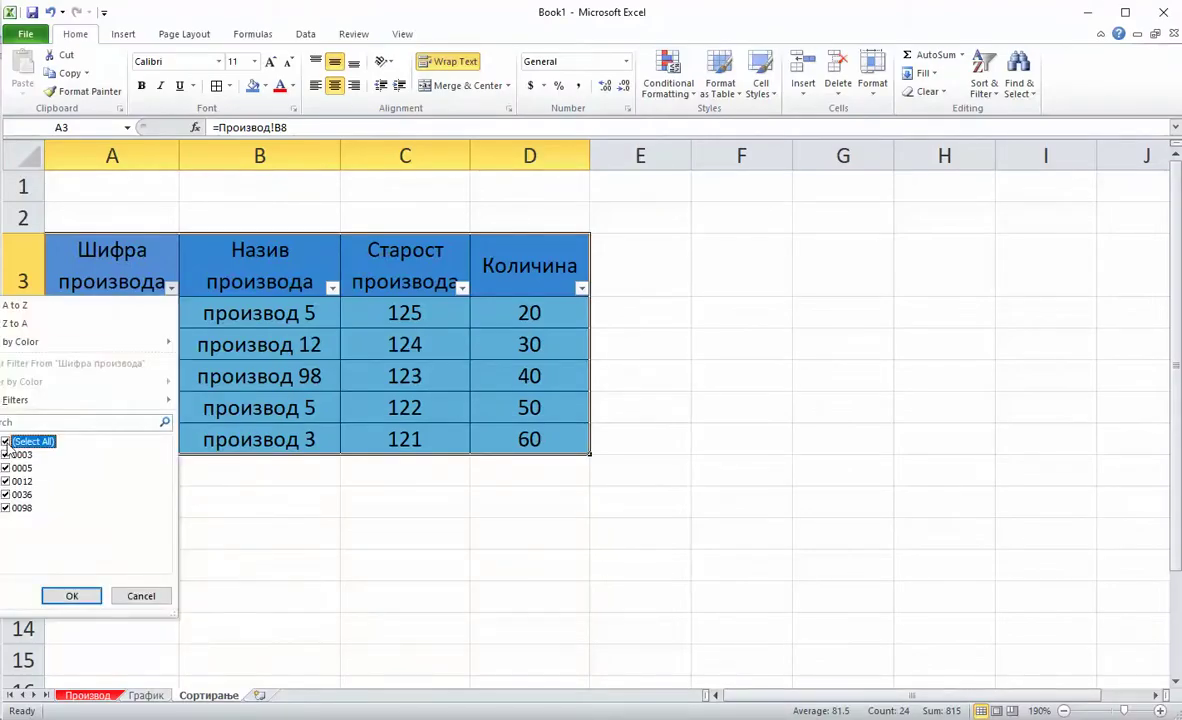
pyautogui.click(5, 442)
pyautogui.click(5, 468)
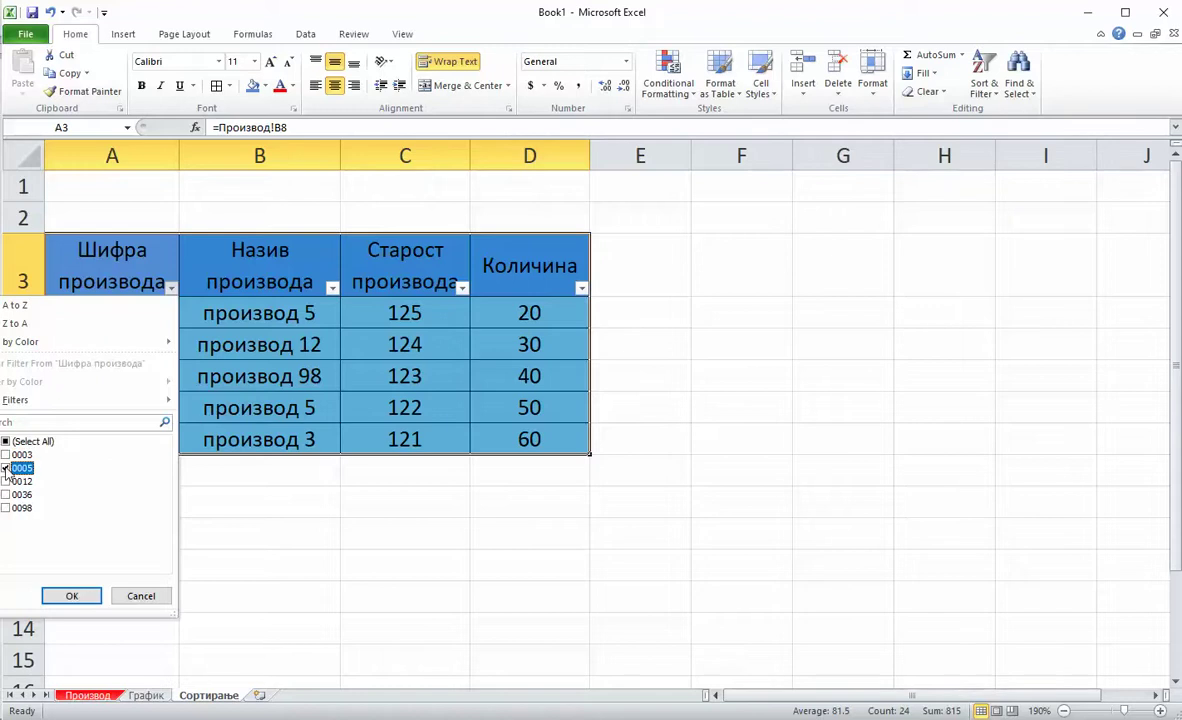
pyautogui.click(90, 595)
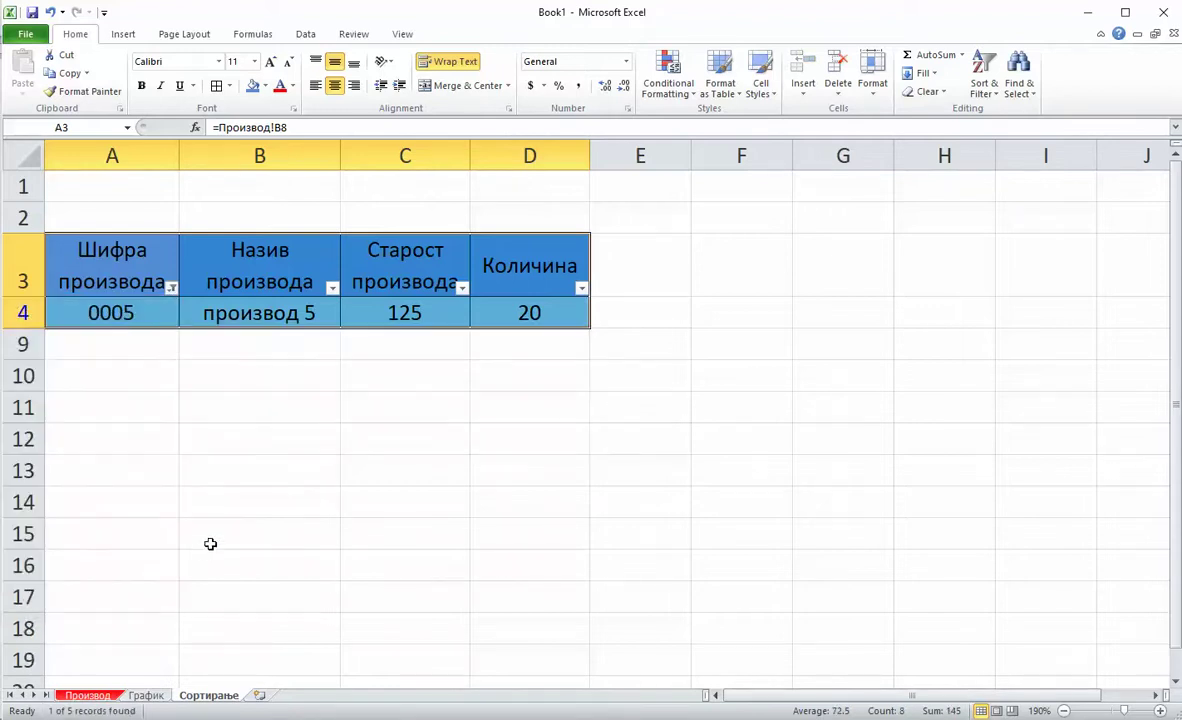
# Step: Check the filter values of "Назив производа", and select all values again in the "Шифра производа" filter
pyautogui.click(332, 288)
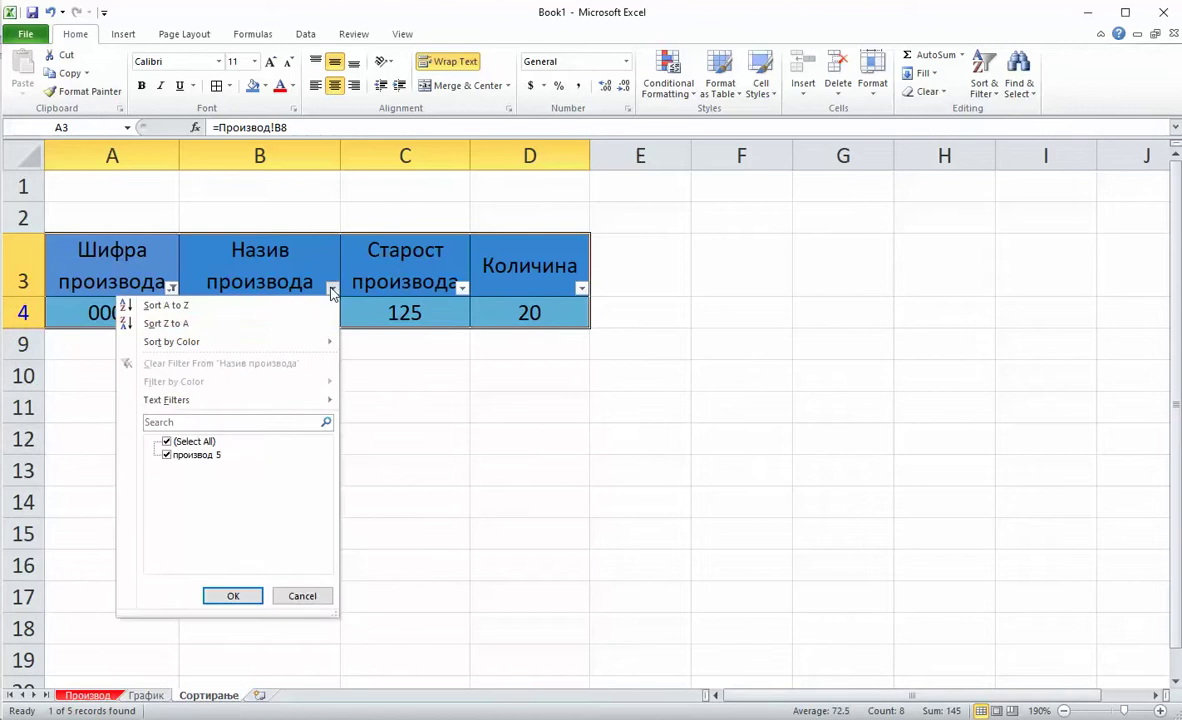
pyautogui.click(166, 442)
pyautogui.click(166, 442)
pyautogui.click(233, 596)
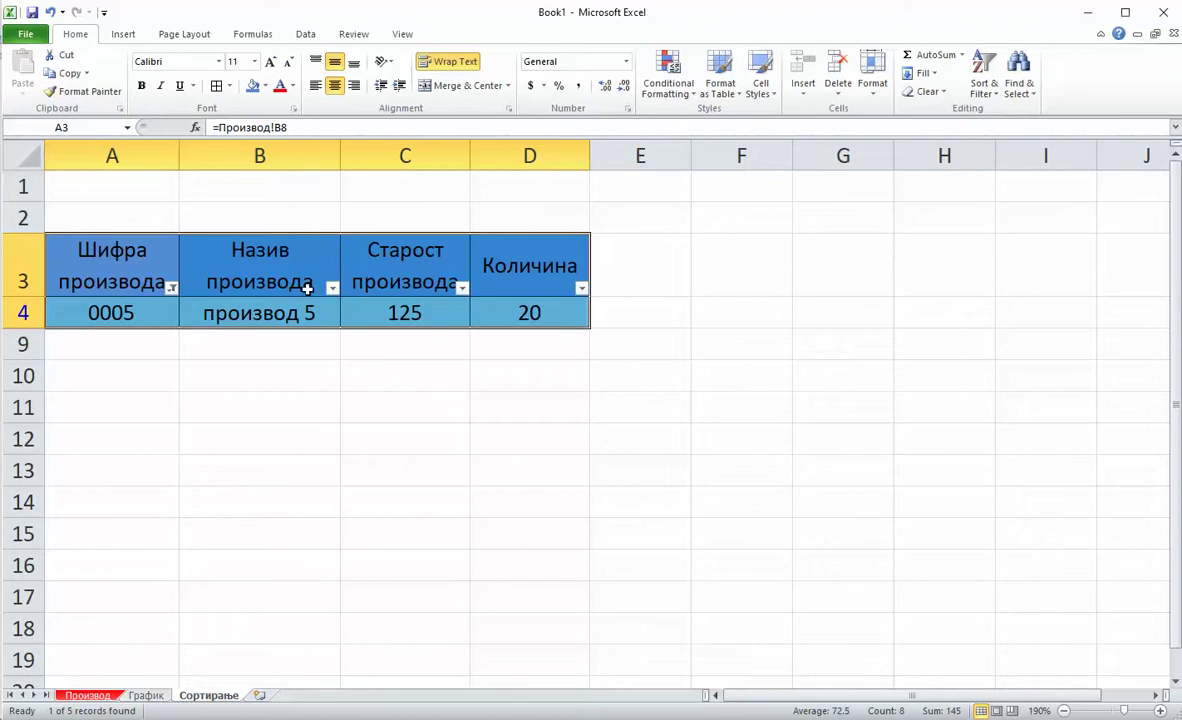
pyautogui.click(172, 288)
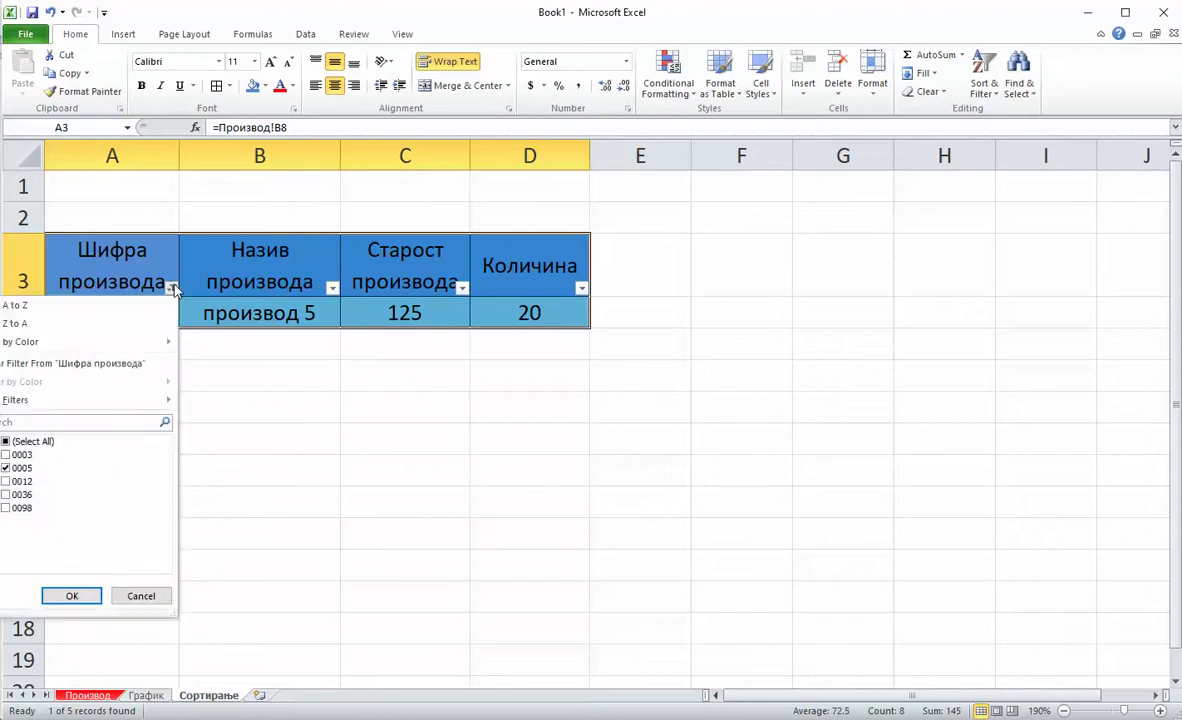
pyautogui.click(5, 442)
pyautogui.click(75, 595)
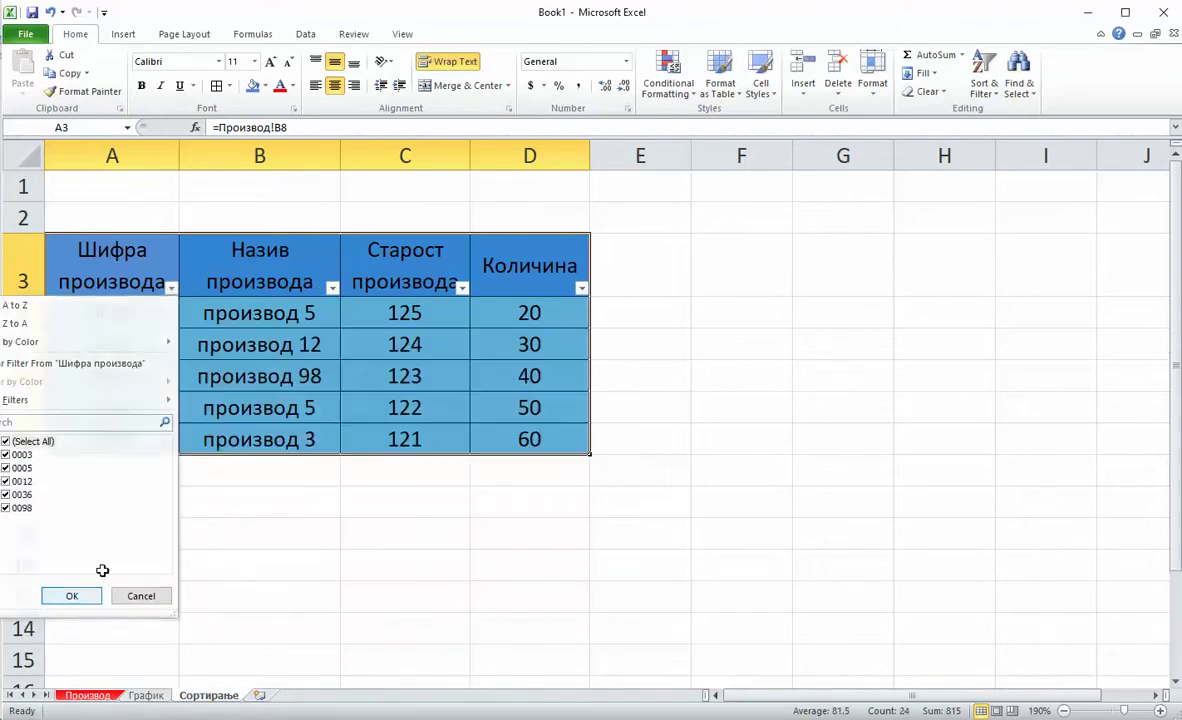
# Step: Filter the "Назив производа" column to show only "производ 5"
pyautogui.click(332, 288)
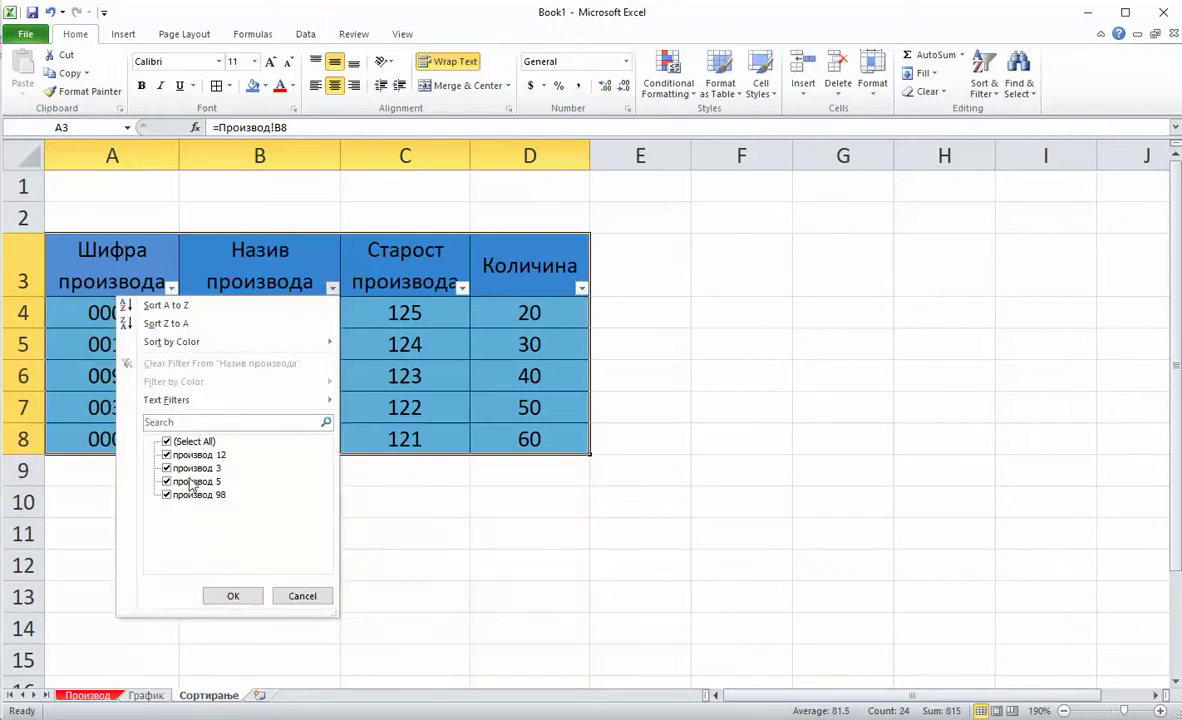
pyautogui.click(167, 442)
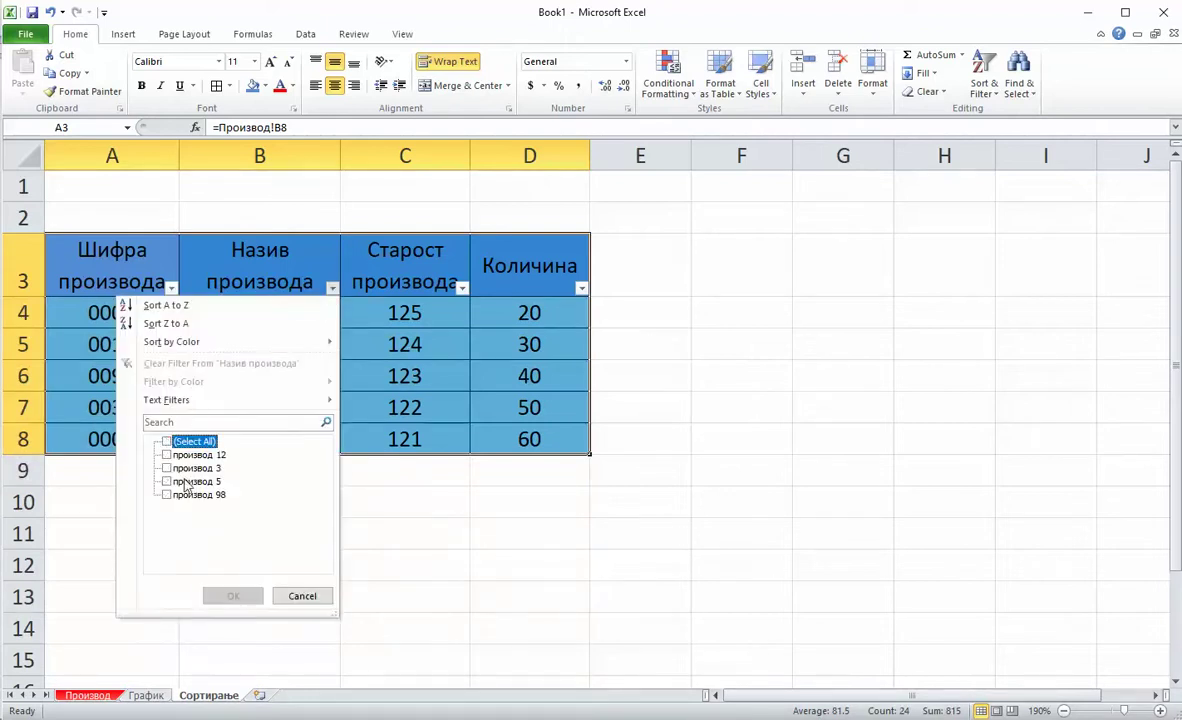
pyautogui.click(186, 482)
pyautogui.click(238, 596)
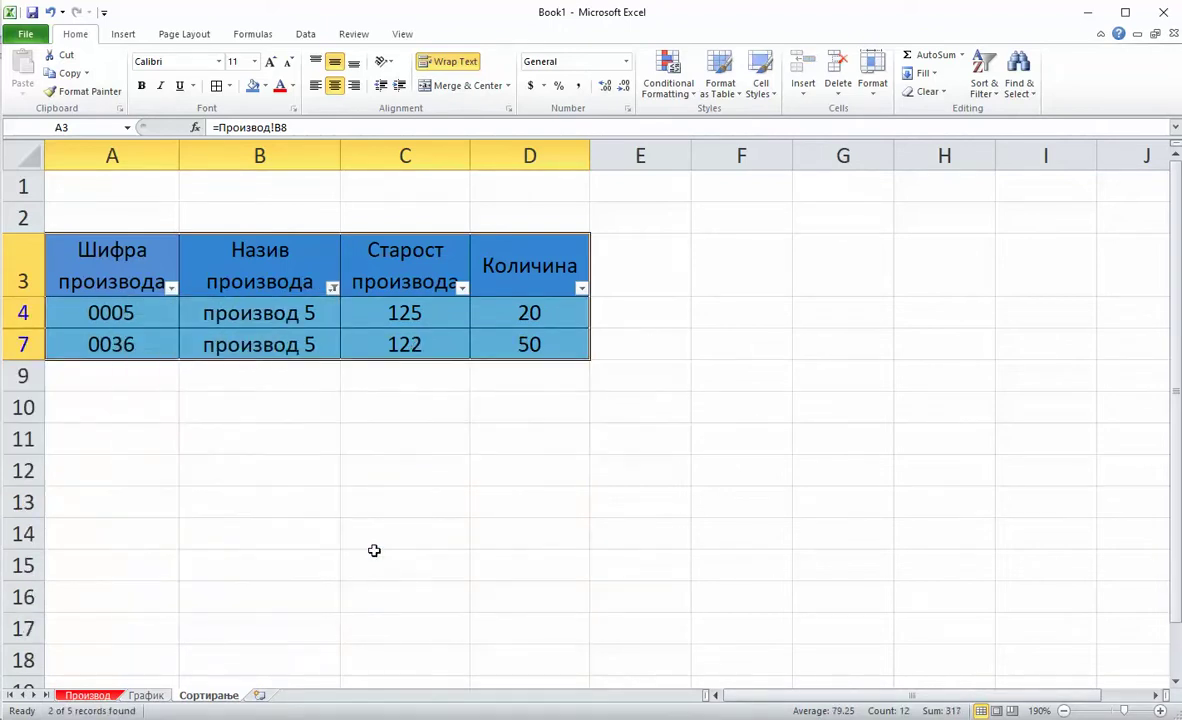
# Step: Select all values again in the "Назив производа" filter, and fill the formulas of A8:D8 down to row 9
pyautogui.click(332, 288)
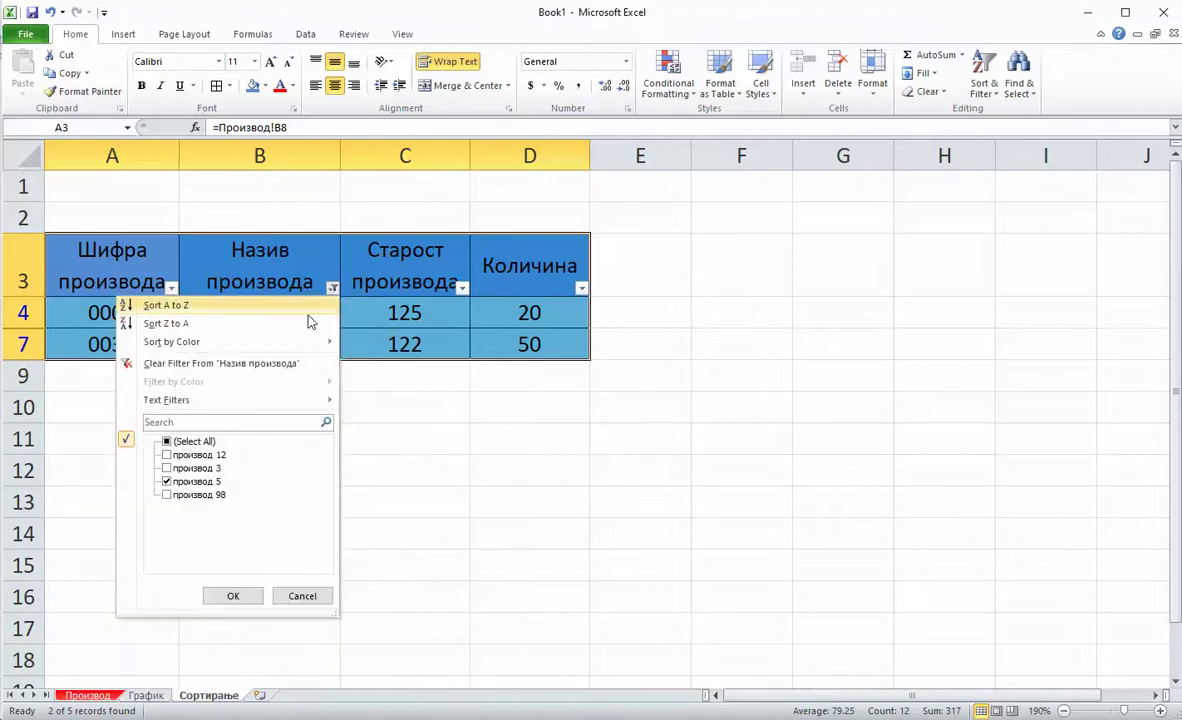
pyautogui.click(167, 442)
pyautogui.click(230, 595)
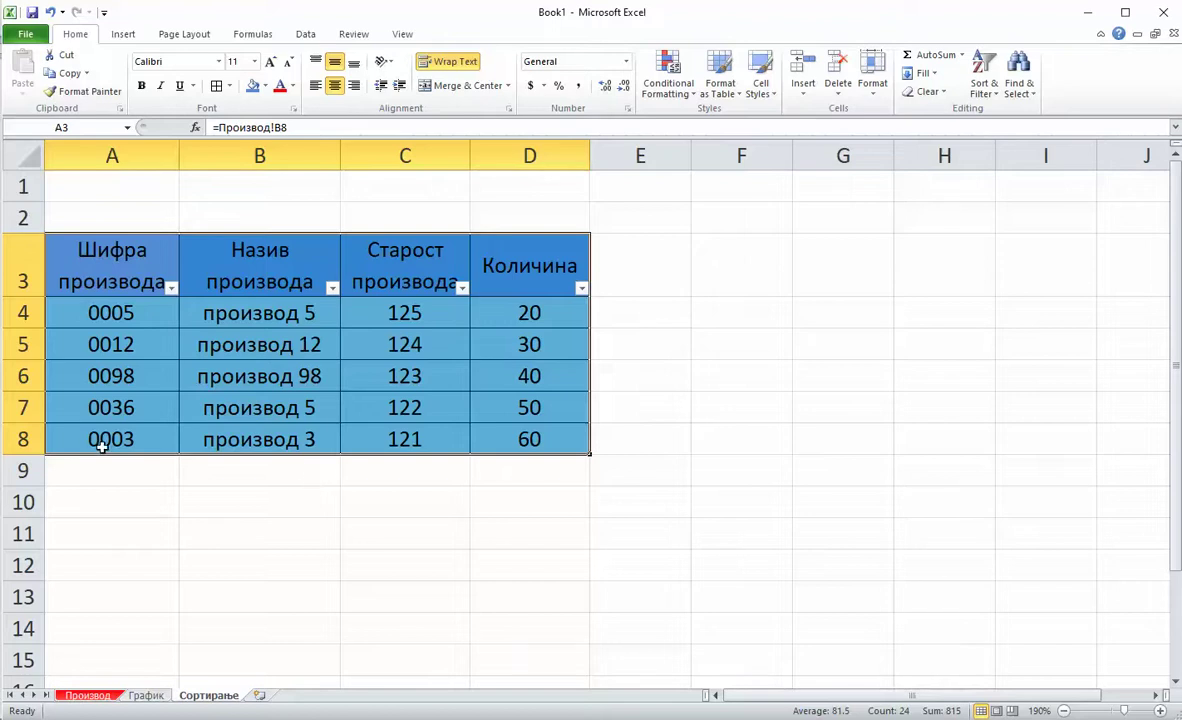
pyautogui.moveTo(95, 438); pyautogui.dragTo(586, 482)
pyautogui.click(541, 478)
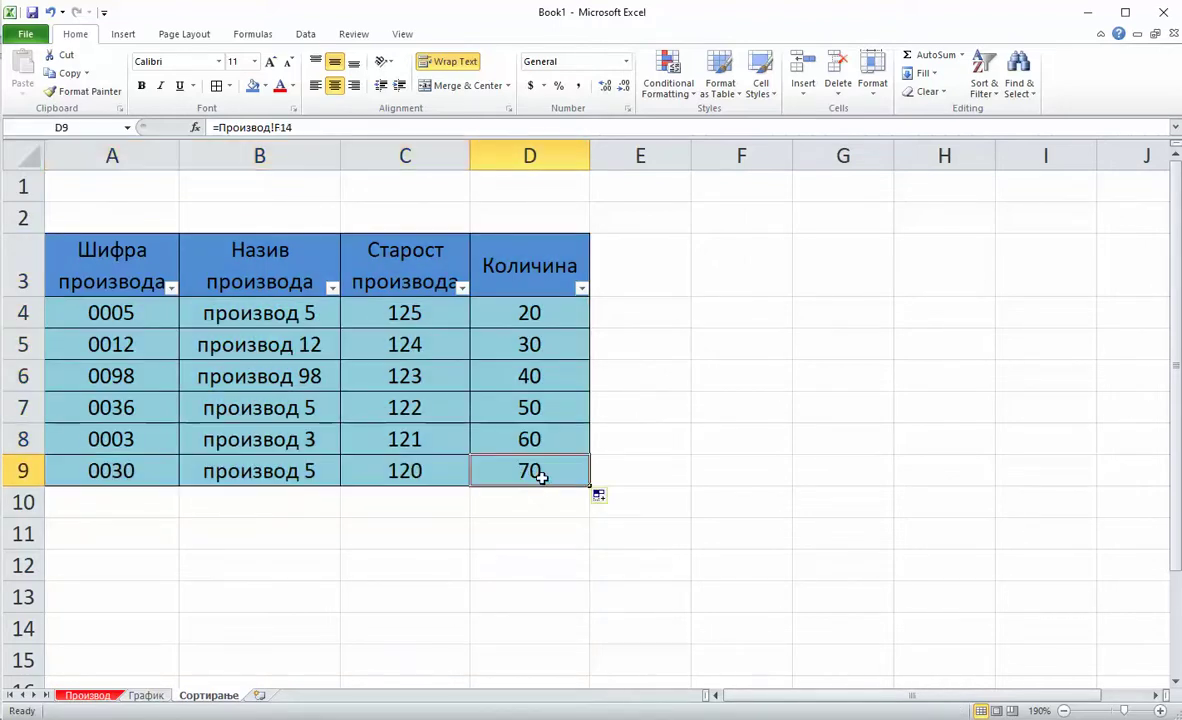
# Step: Filter the extended table by "Назив производа" so that only the "производ 5" rows are shown
pyautogui.click(331, 287)
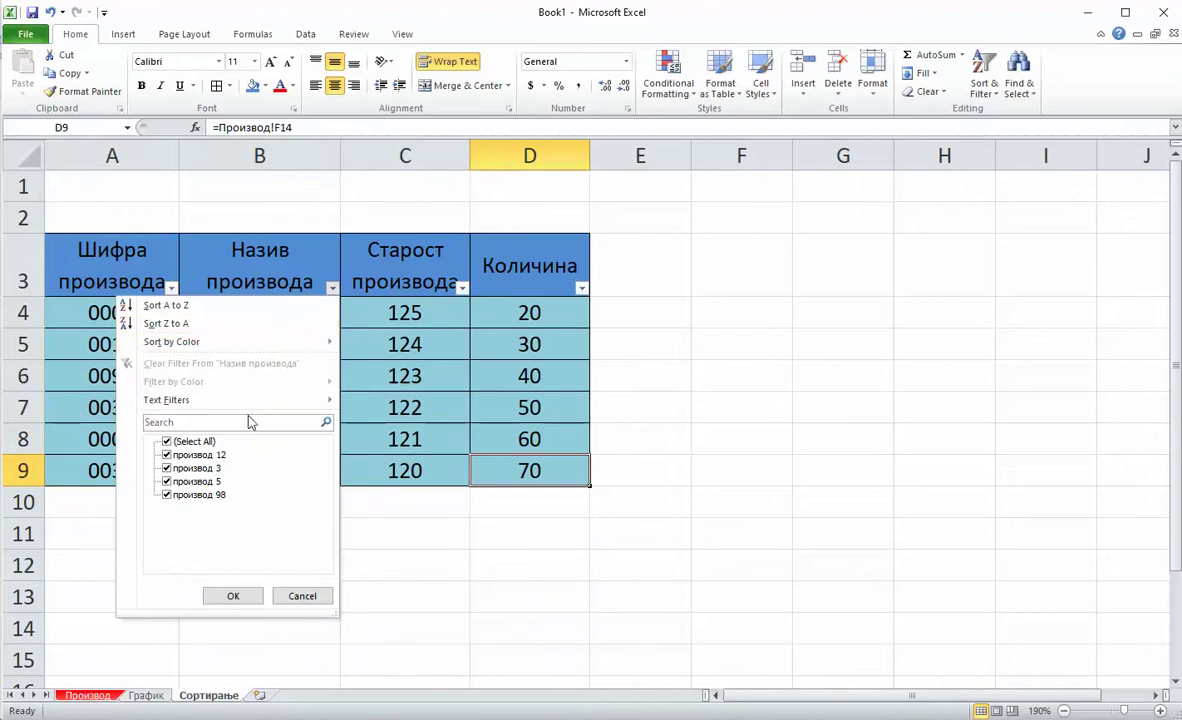
pyautogui.click(190, 442)
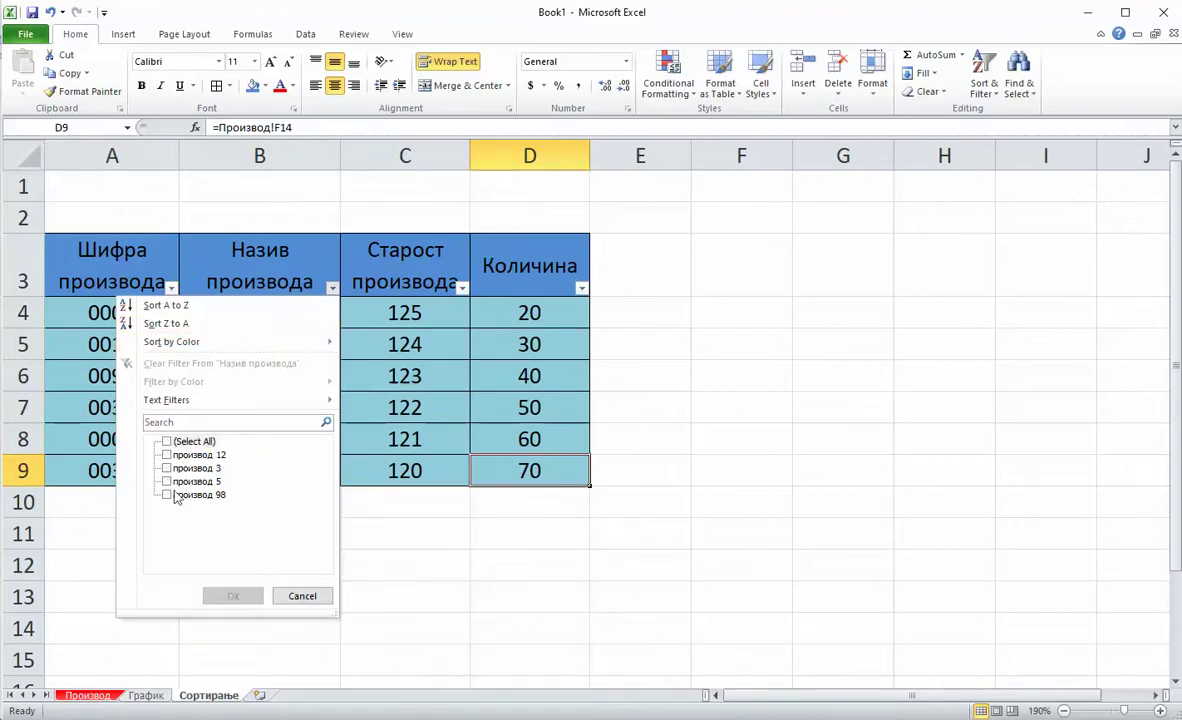
pyautogui.click(167, 481)
pyautogui.click(233, 596)
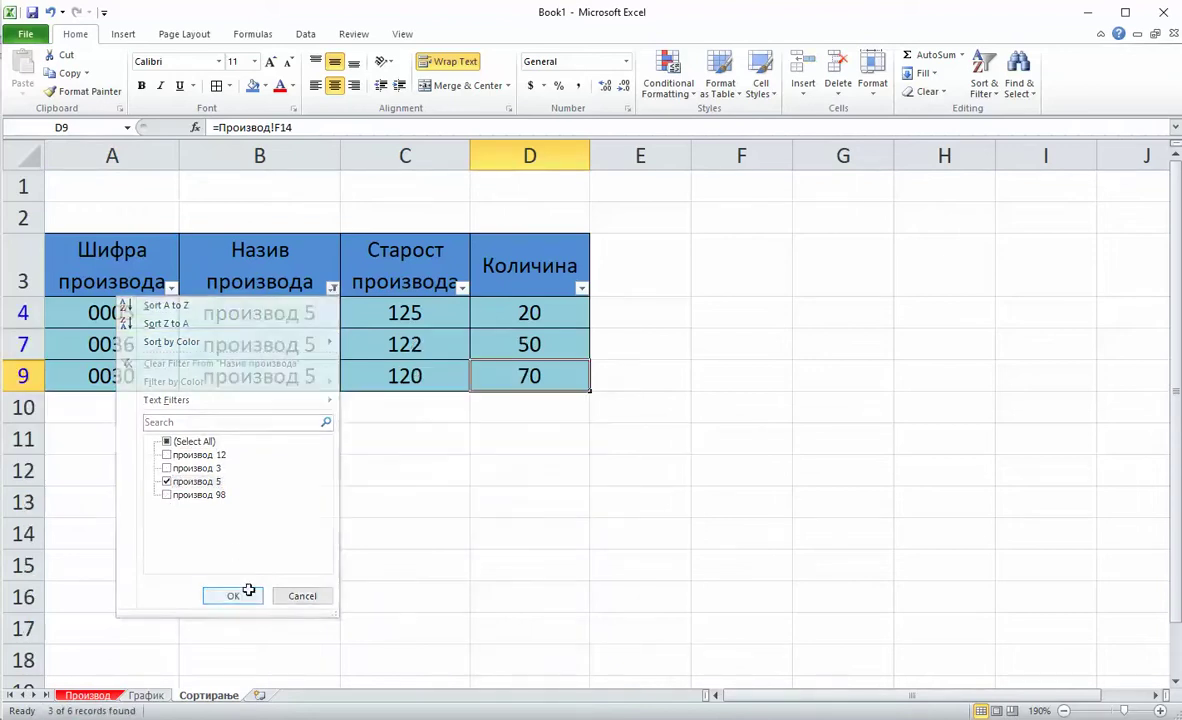
pyautogui.click(381, 552)
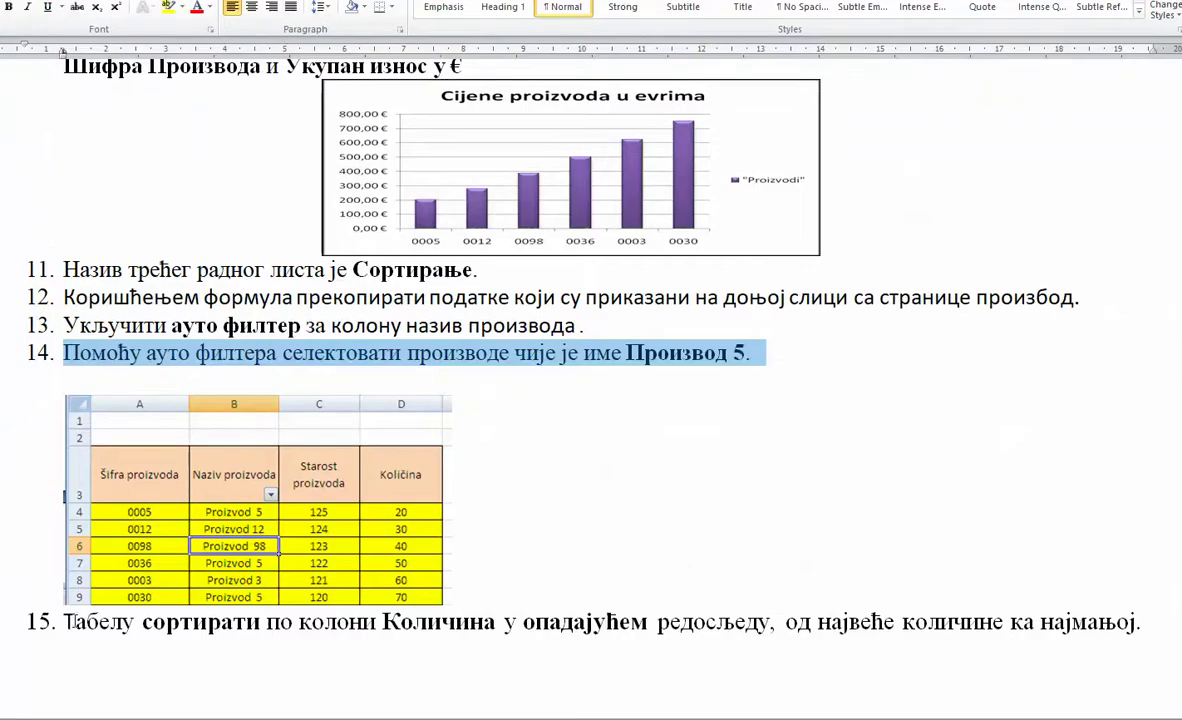
# Step: Highlight task 15 about sorting the table by Количина in the exercise text, and return to the Сортирање sheet in Excel
pyautogui.moveTo(67, 622); pyautogui.dragTo(1124, 617)
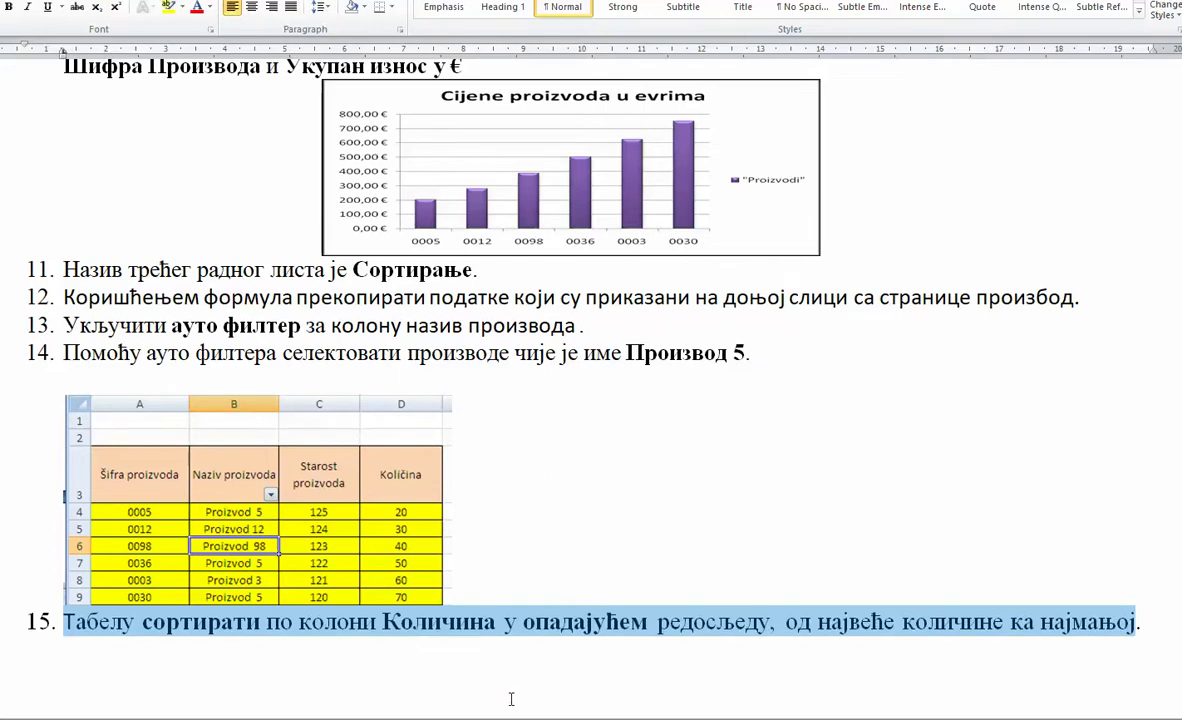
pyautogui.hotkey('alt', 'Tab')
pyautogui.click(405, 440)
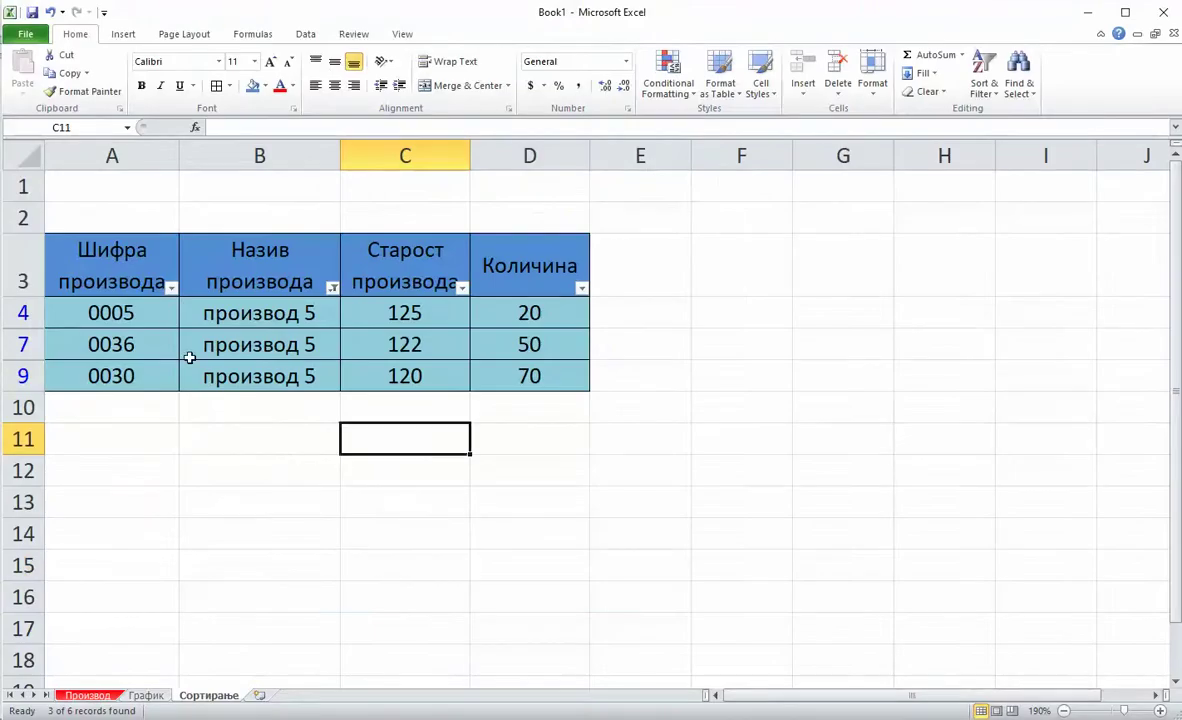
# Step: Sort the filtered table with its header row by the Количина values from largest to smallest, using a custom sort
pyautogui.moveTo(68, 280); pyautogui.dragTo(517, 385)
pyautogui.click(984, 72)
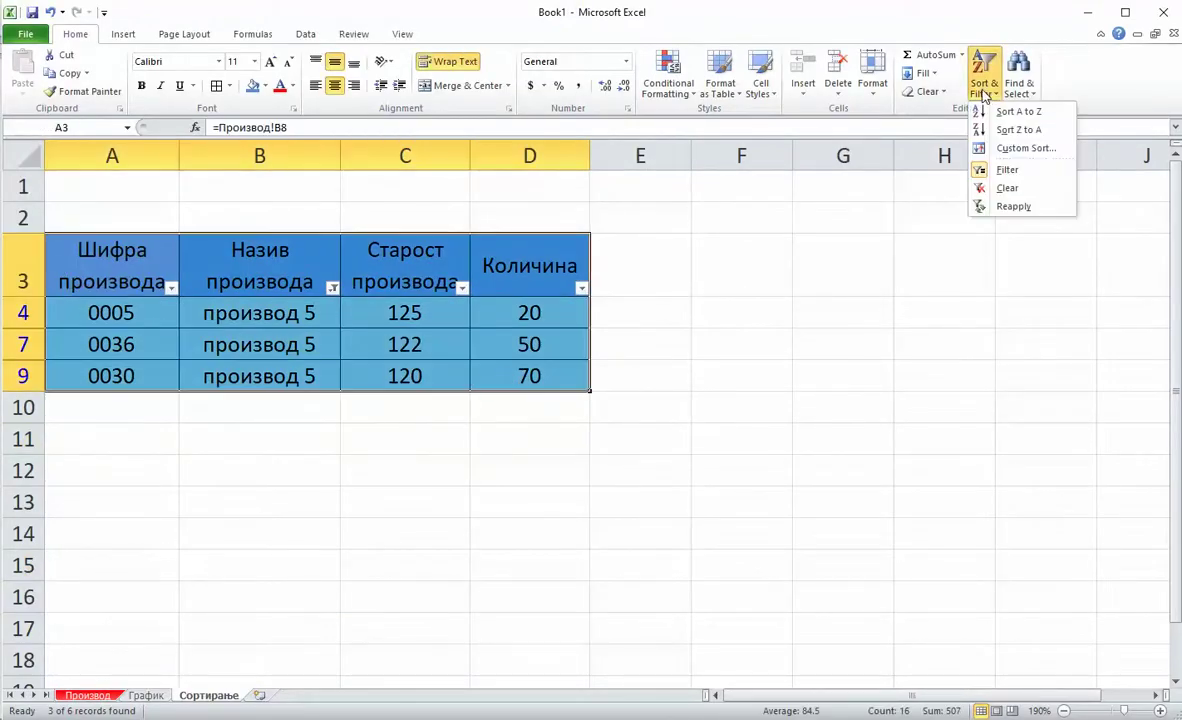
pyautogui.click(1000, 148)
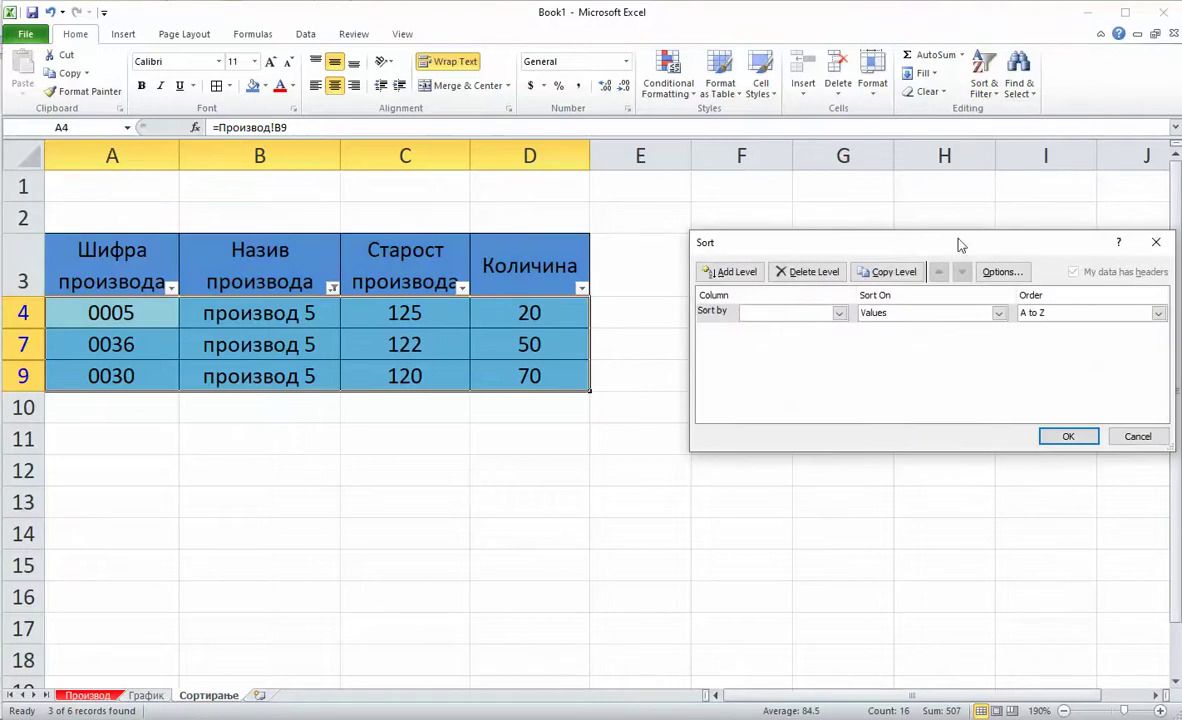
pyautogui.click(782, 312)
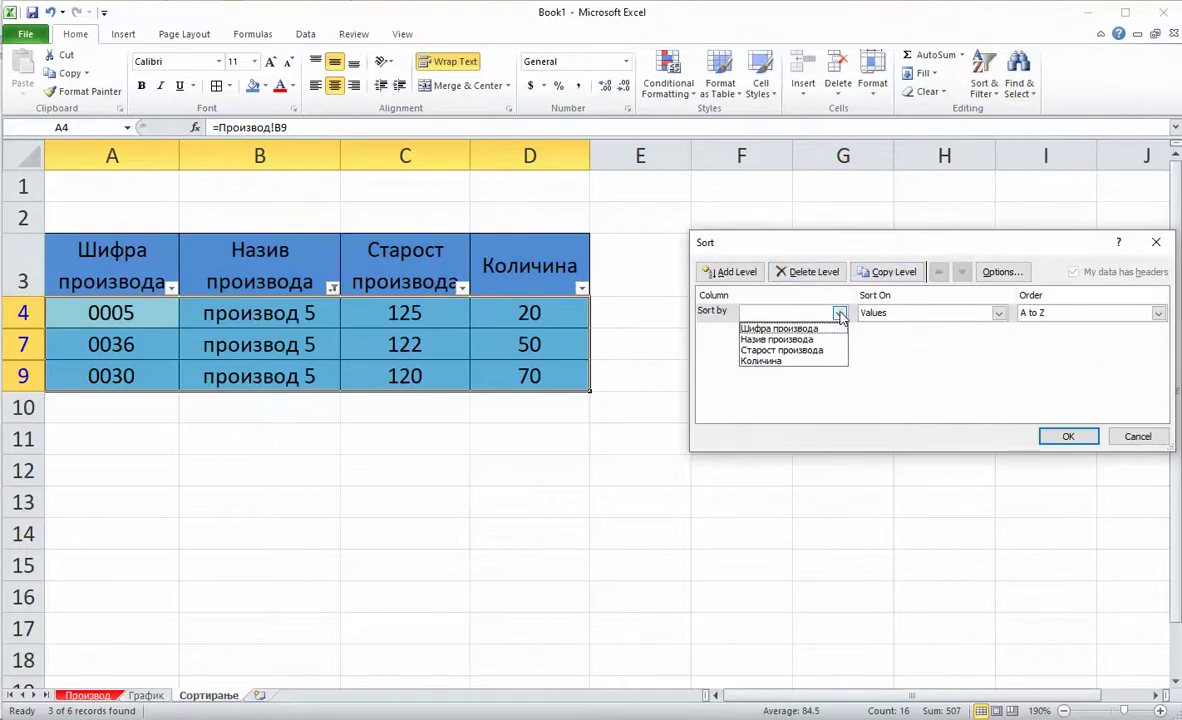
pyautogui.click(800, 362)
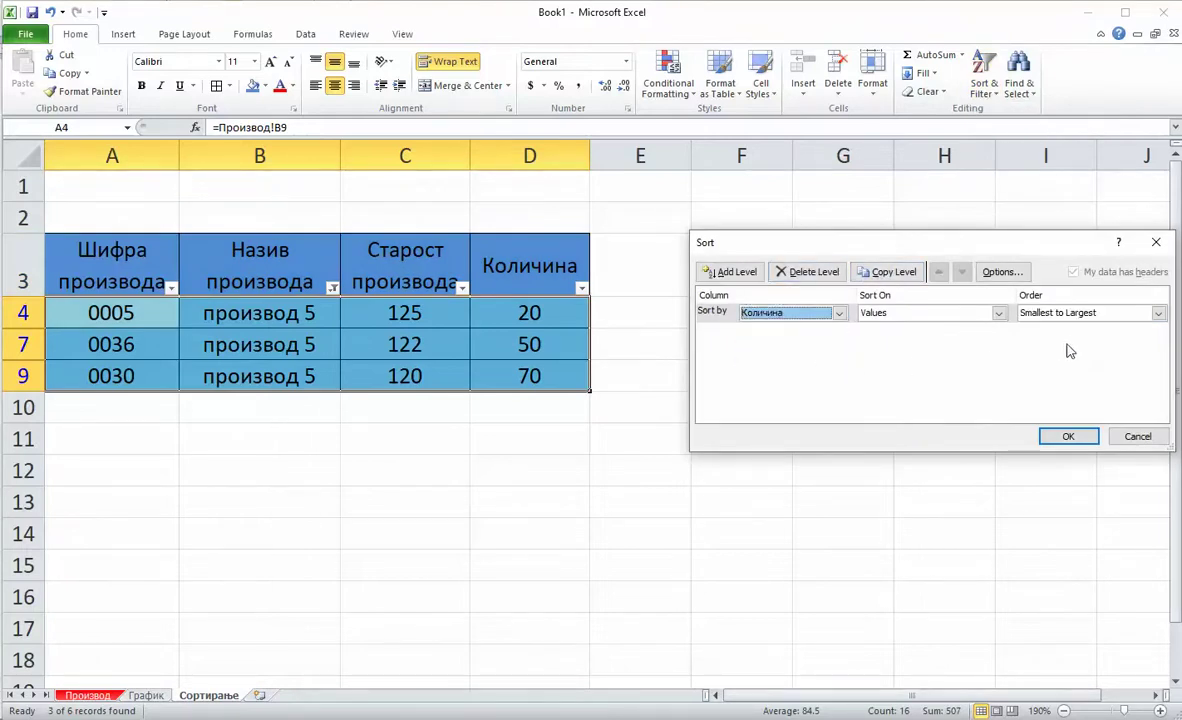
pyautogui.click(1083, 315)
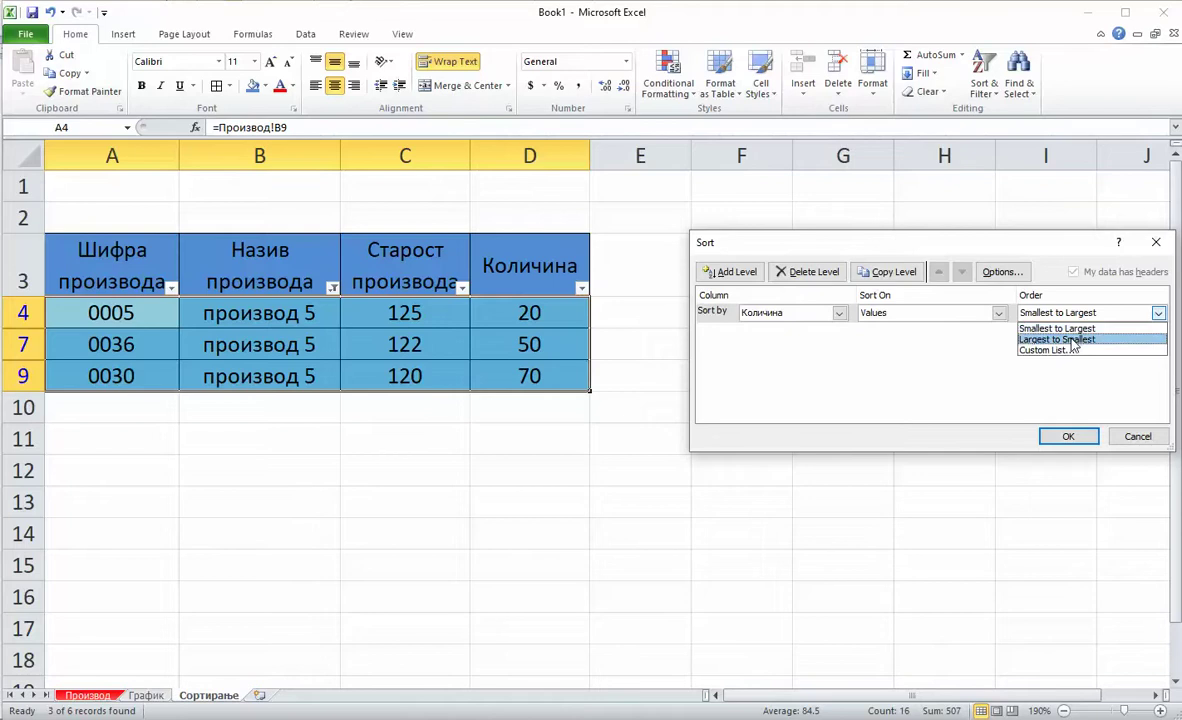
pyautogui.click(1072, 340)
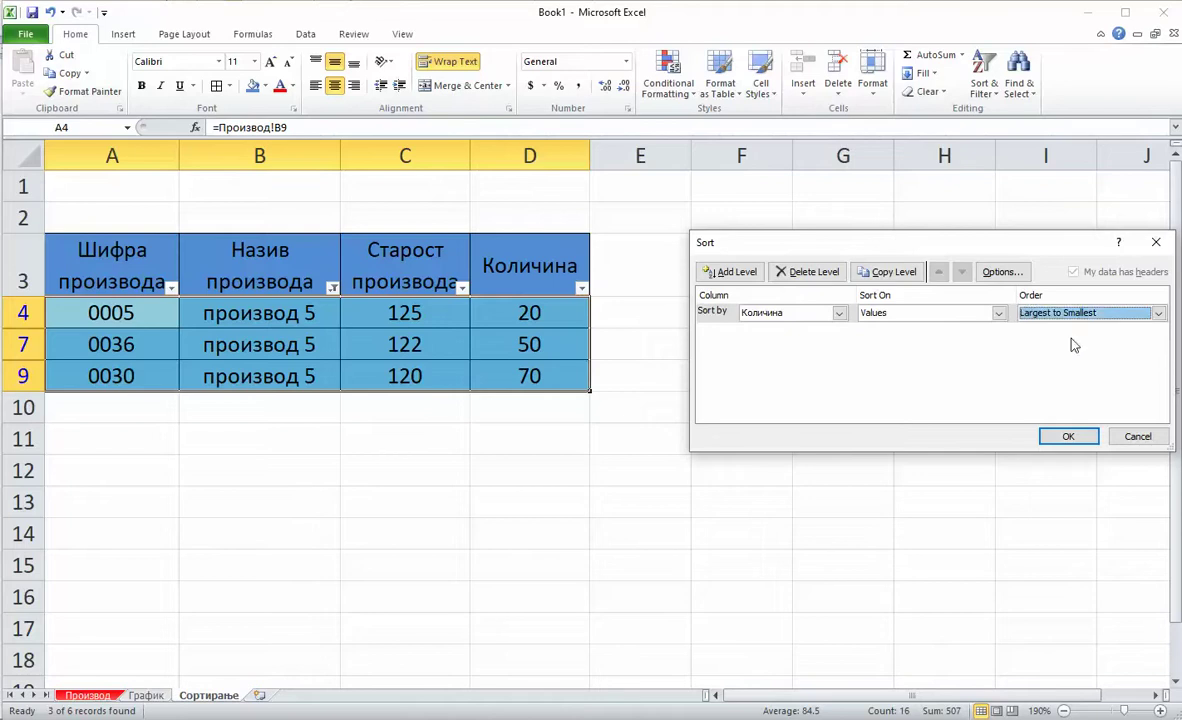
pyautogui.click(1067, 436)
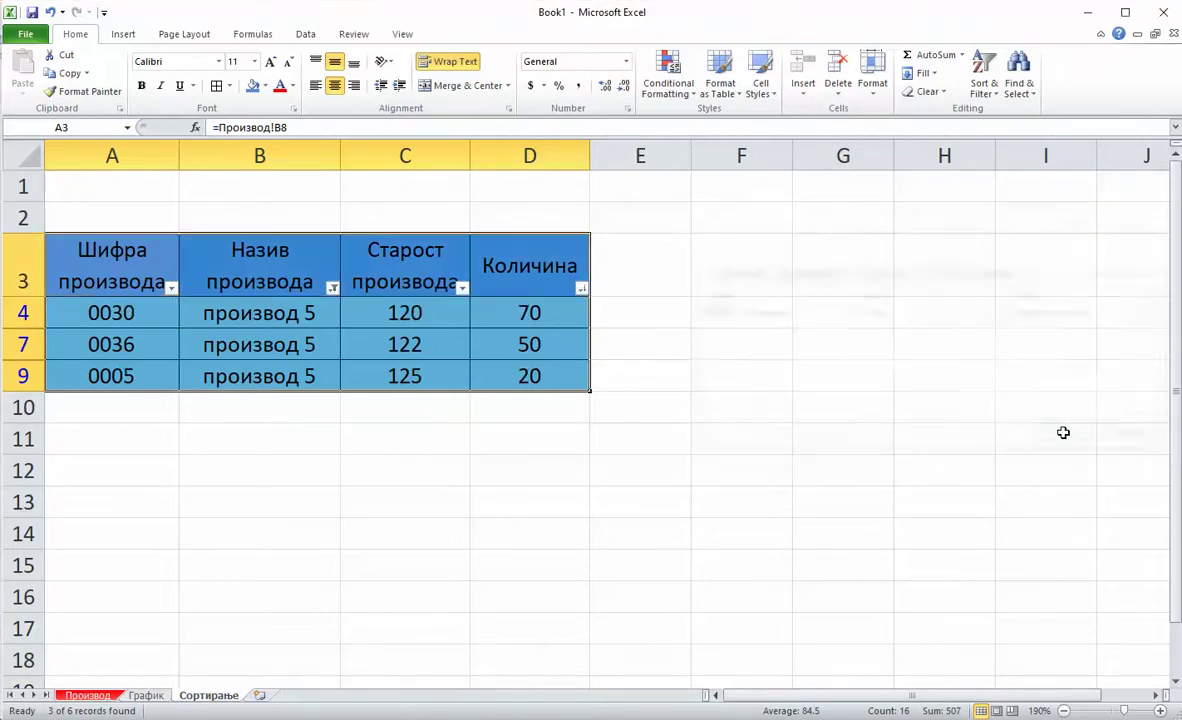
# Step: Save the workbook in the Documents folder as an Excel Workbook named "Vjezba 9"
pyautogui.click(27, 35)
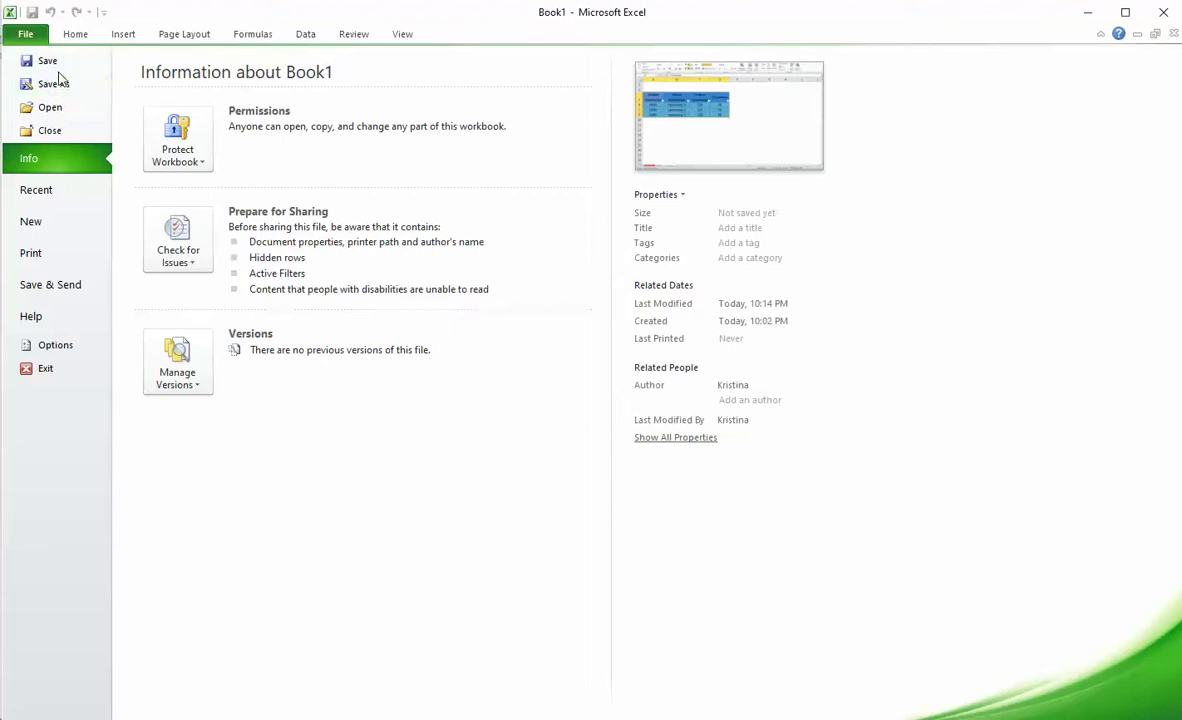
pyautogui.press('Escape')
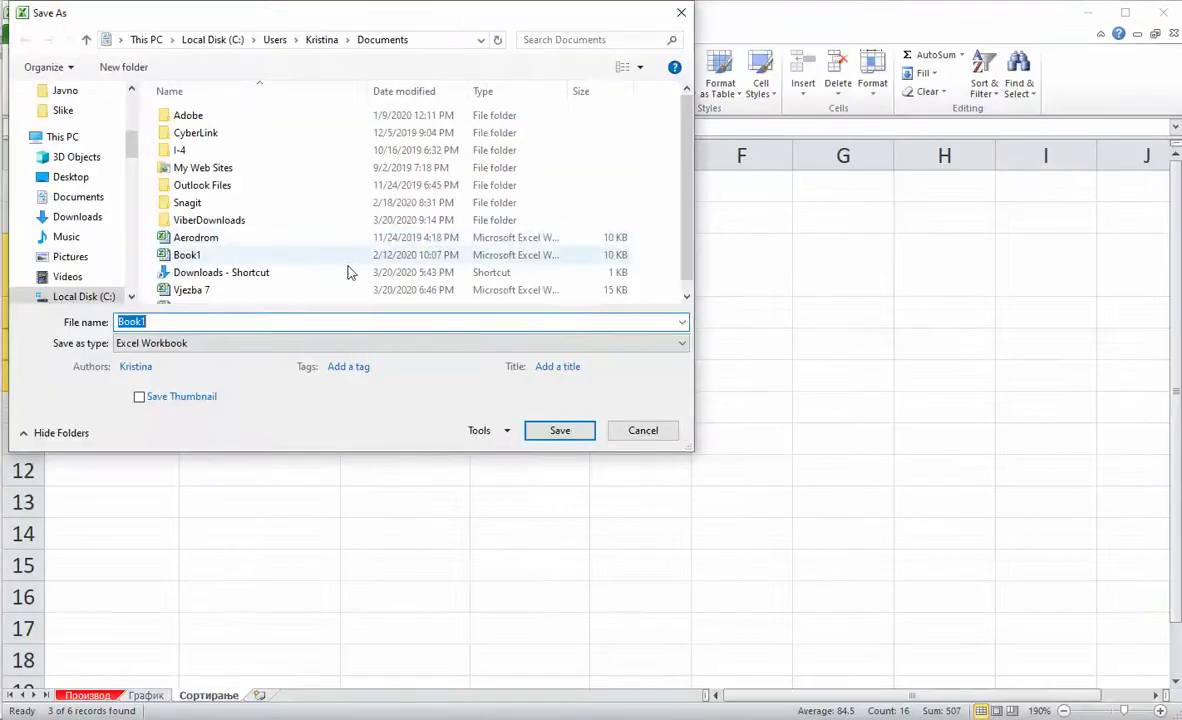
pyautogui.click(249, 290)
pyautogui.click(240, 322)
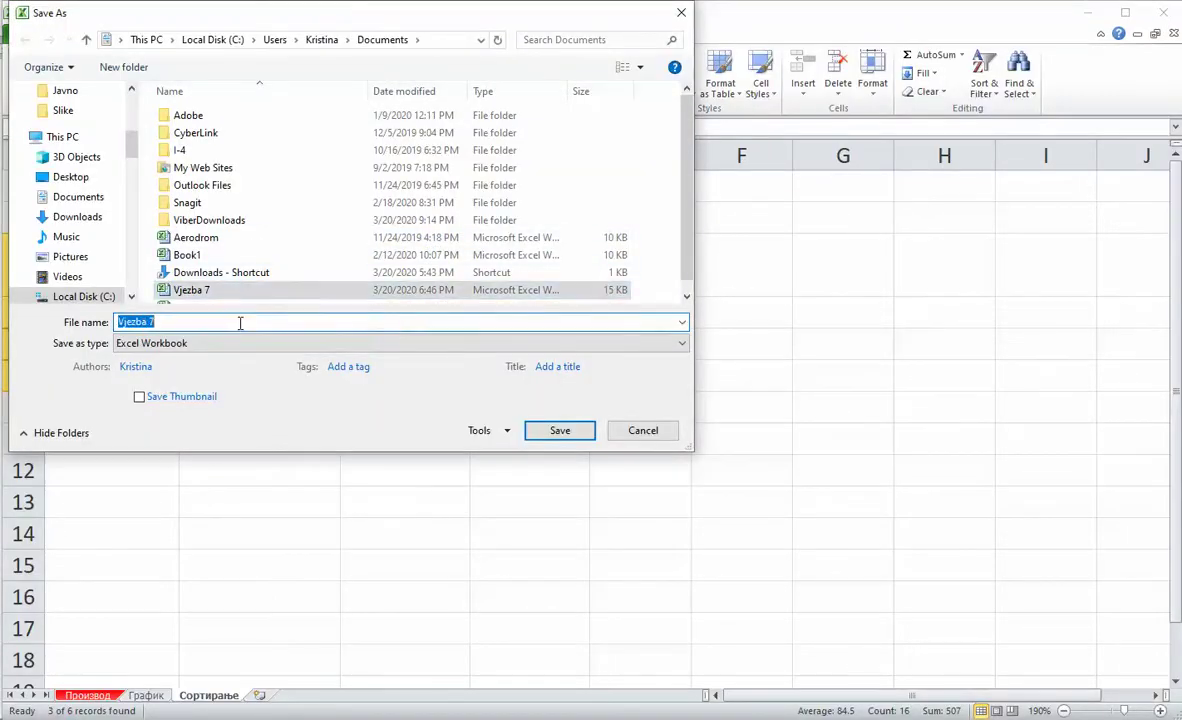
pyautogui.click(243, 323)
pyautogui.press('BackSpace')
pyautogui.write('9')
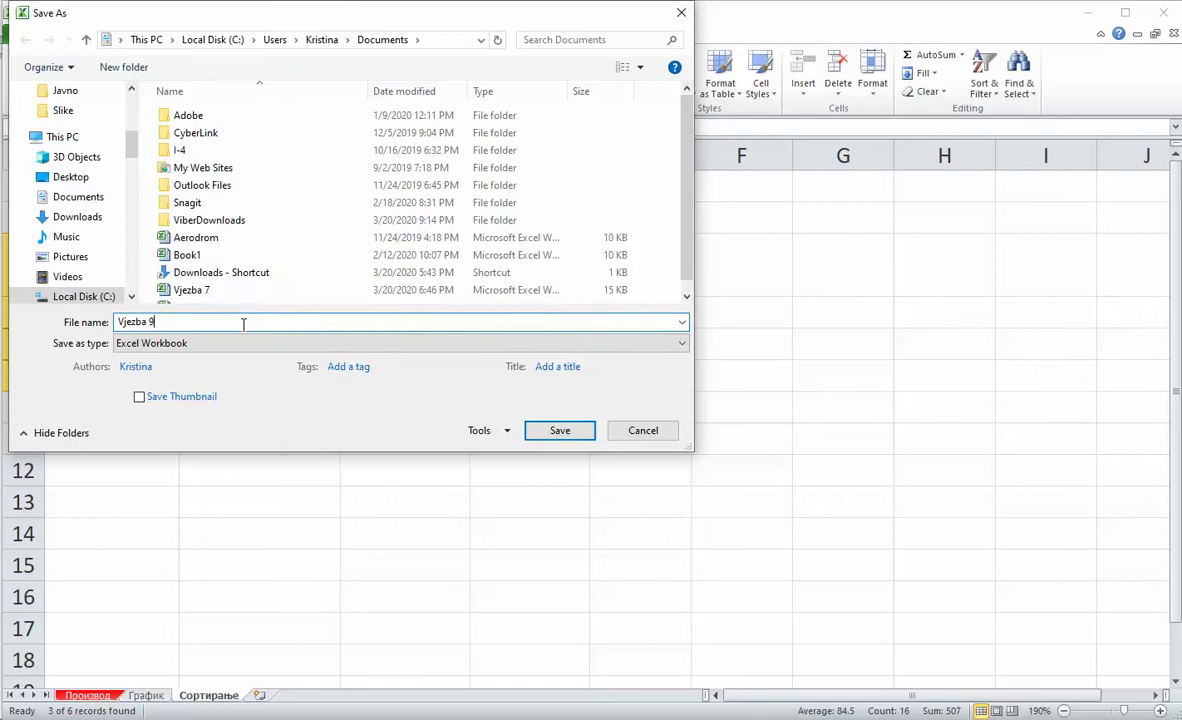
pyautogui.click(556, 430)
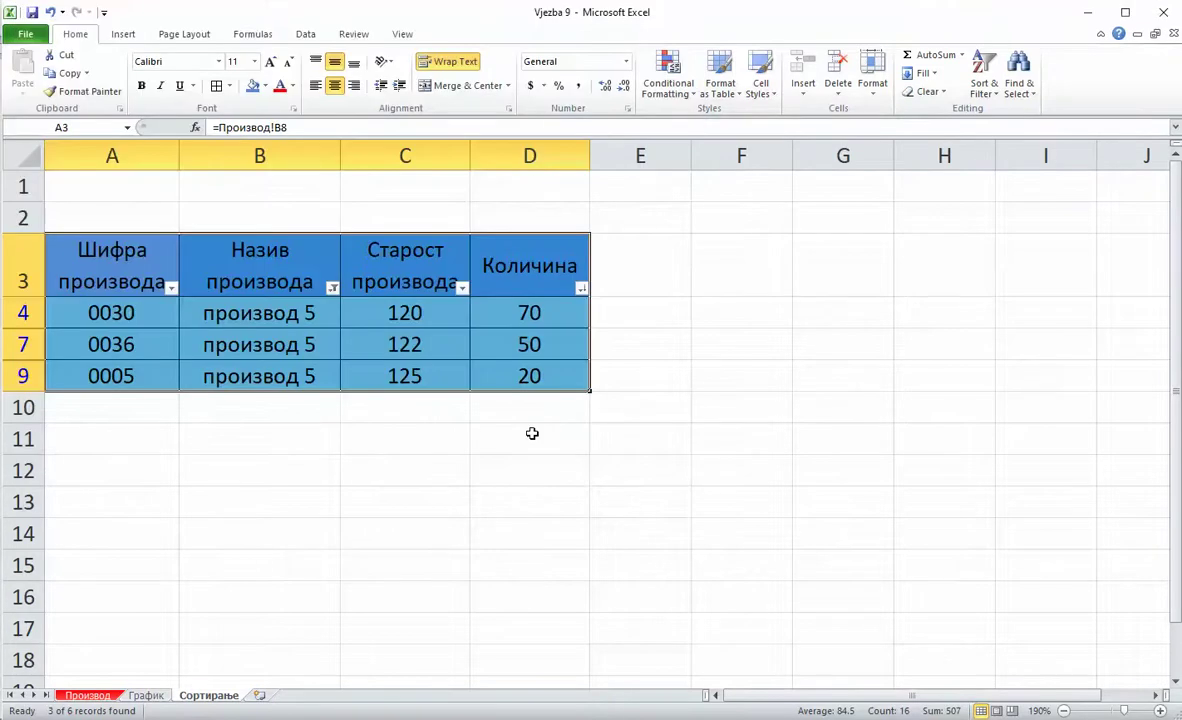